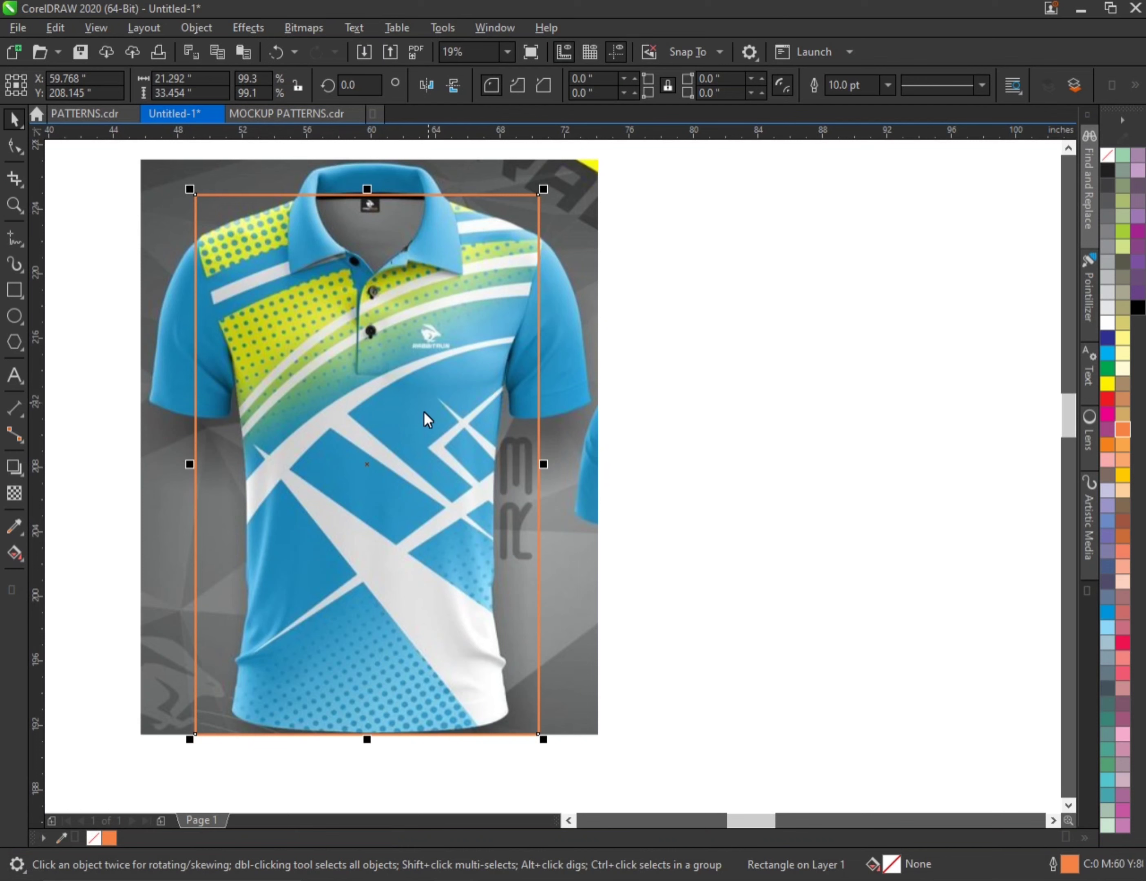
- Trace the large white diagonal wedge on the shirt front as a closed three-node curve, about 22.2 by 21.3 inches
click(24, 245)
click(99, 302)
scroll(300, 462, up, 2)
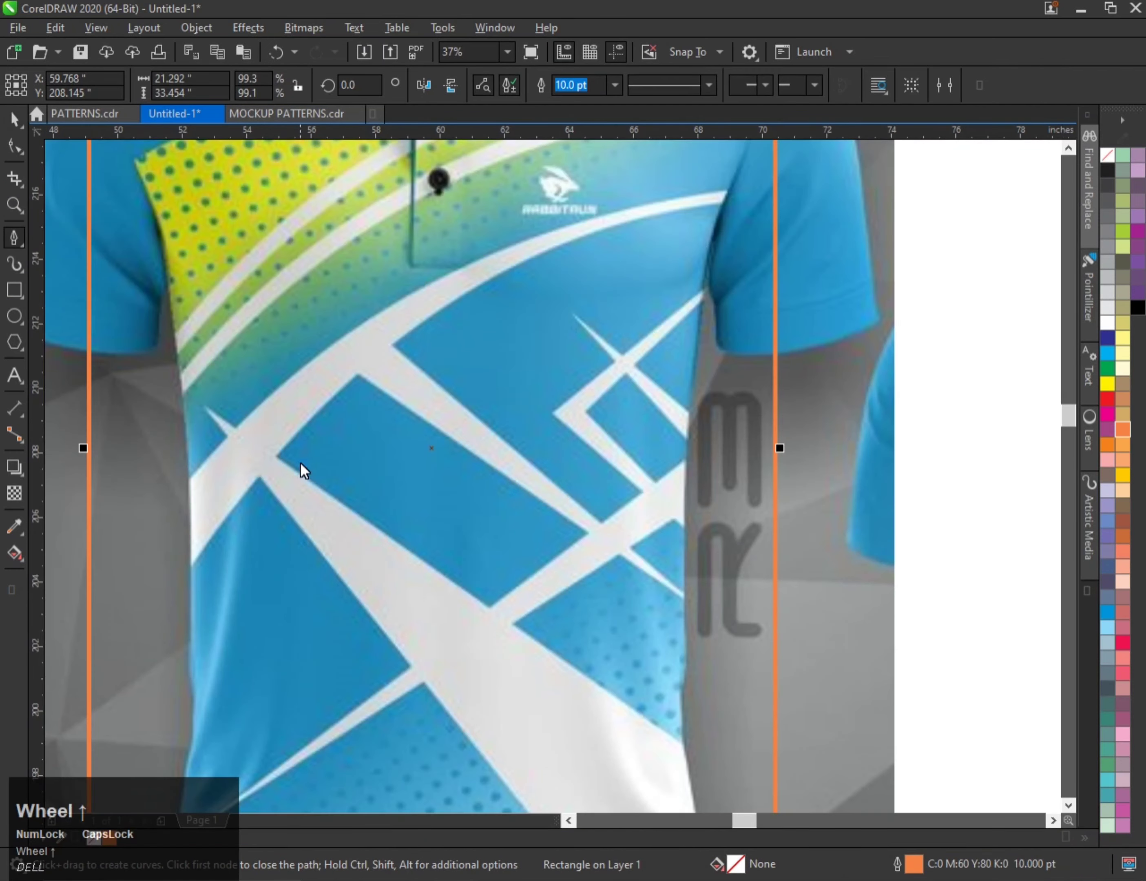
scroll(229, 408, up, 2)
click(194, 391)
scroll(212, 375, down, 4)
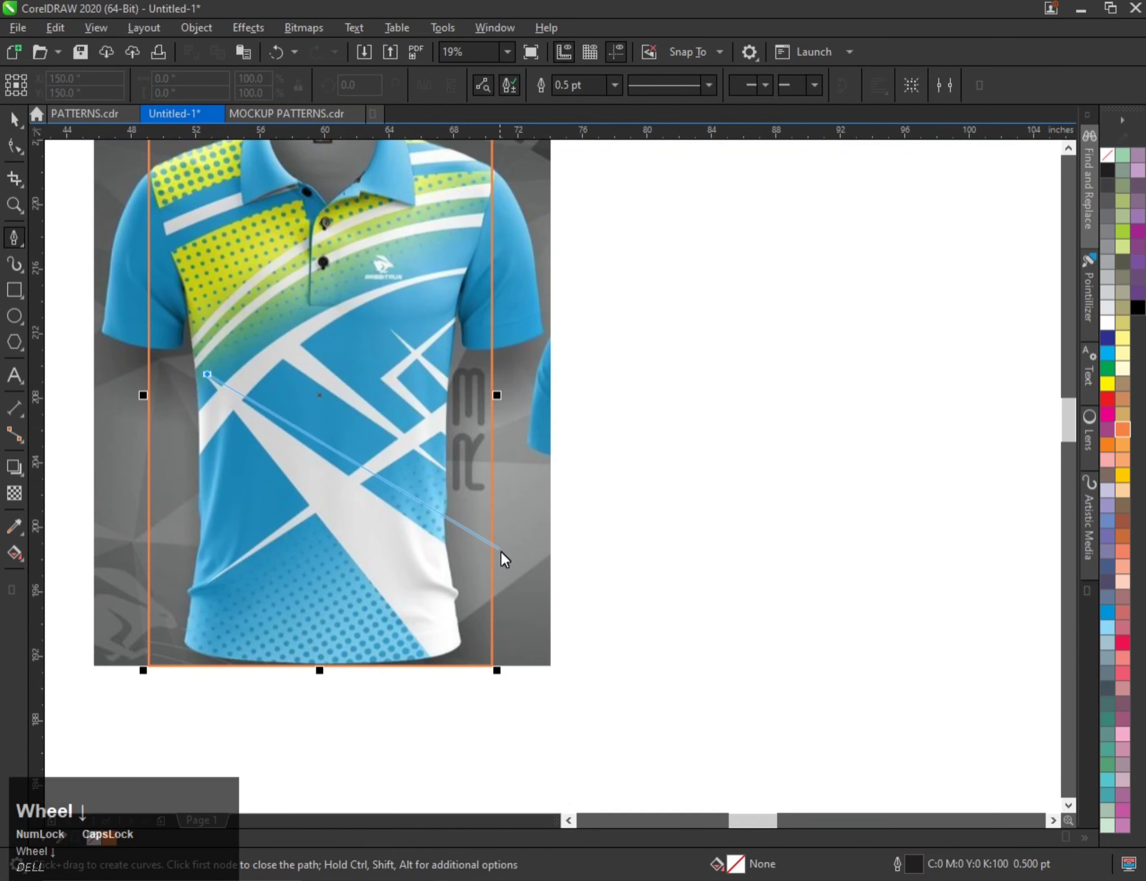
click(564, 629)
click(501, 720)
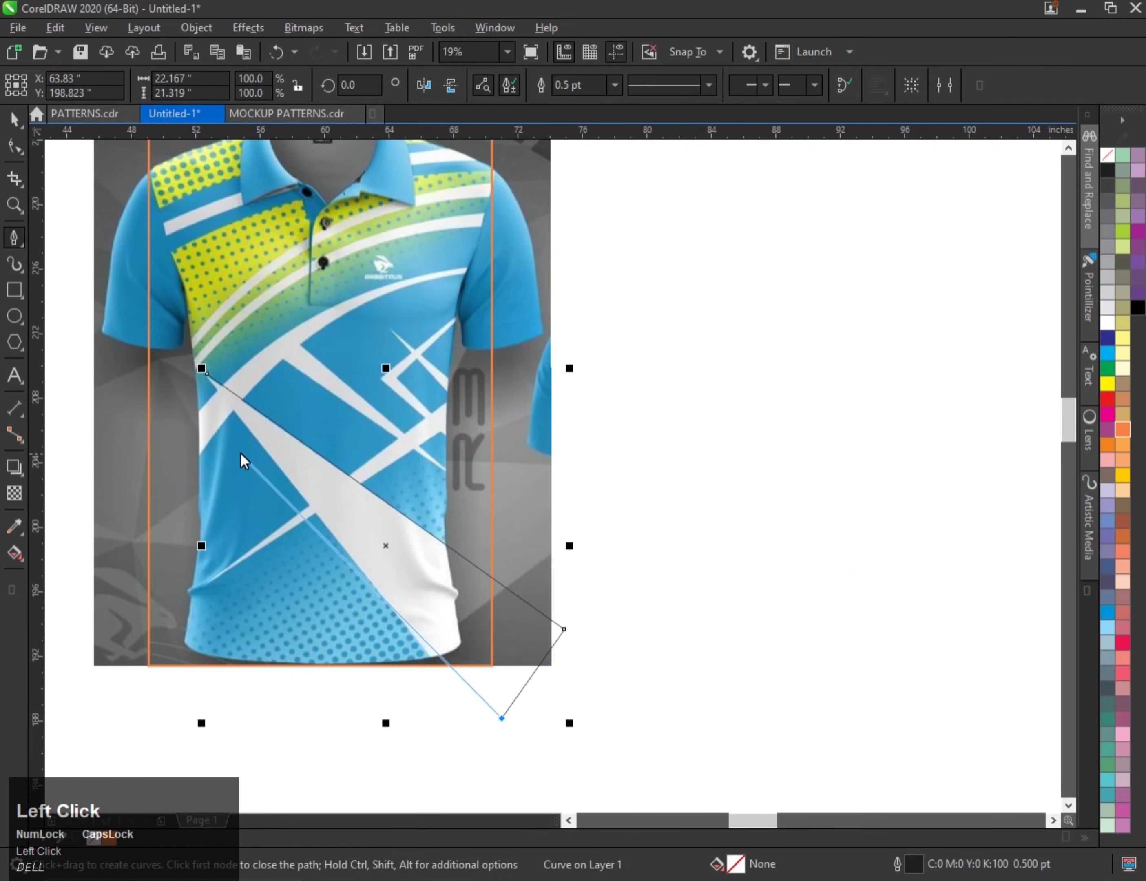
scroll(236, 429, up, 2)
click(175, 316)
scroll(174, 316, down, 2)
- Move the wedge's lowest node down to fit the white shape's edge, making the curve about 22.4 inches tall
click(14, 147)
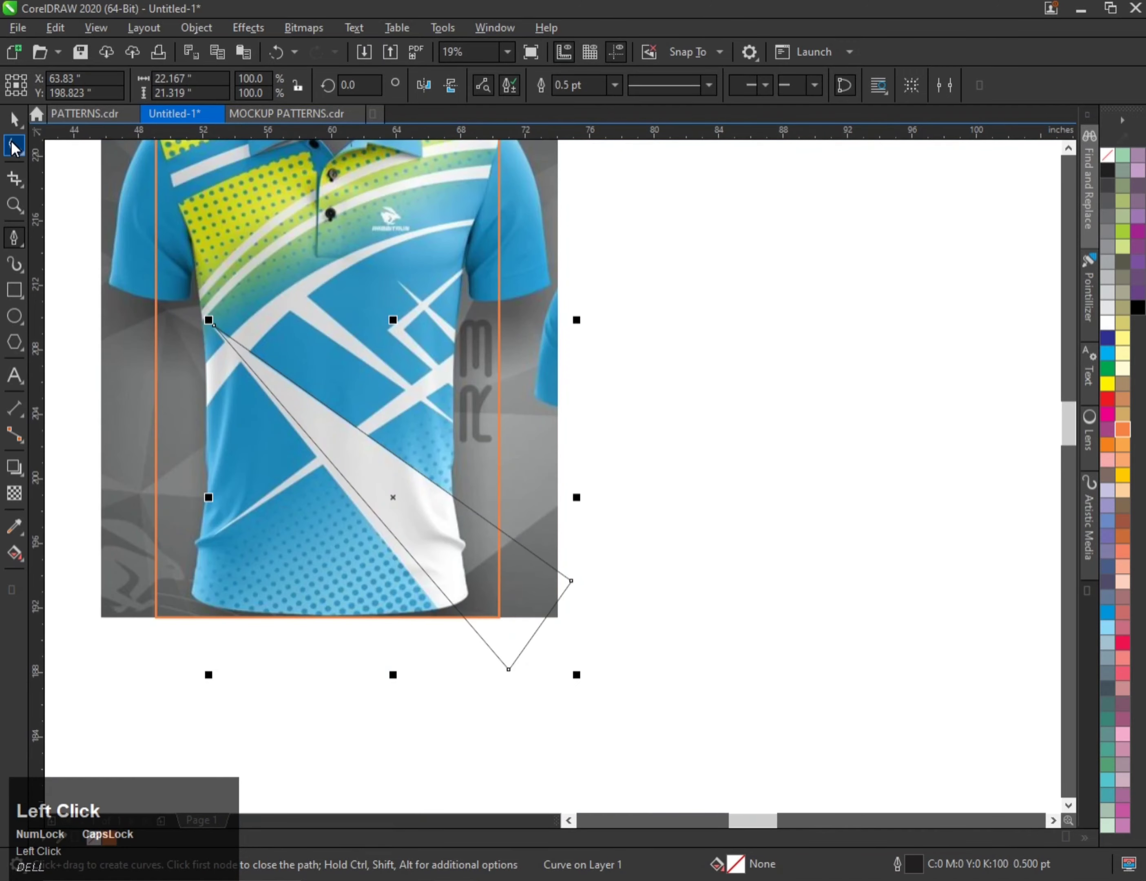
scroll(560, 721, up, 2)
drag(482, 661, 463, 699)
scroll(608, 689, down, 2)
scroll(320, 449, up, 2)
key(space)
scroll(320, 449, down, 2)
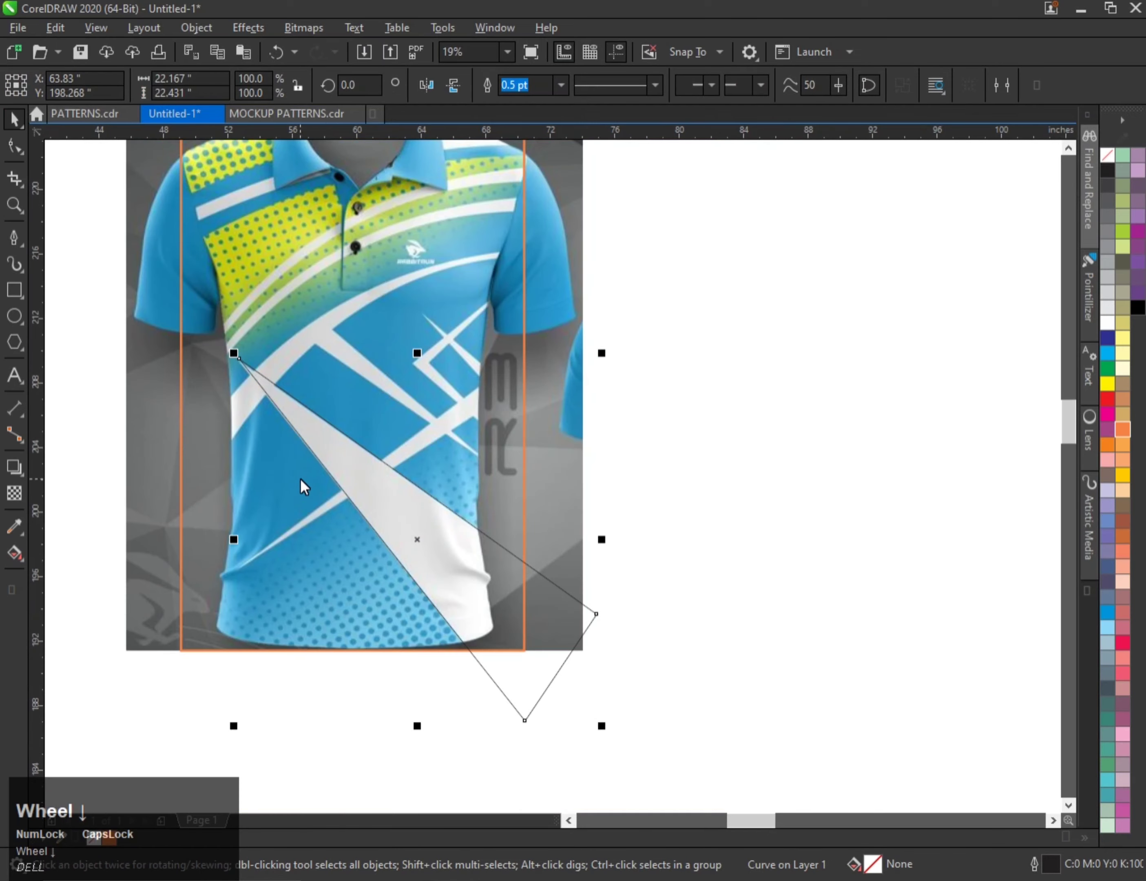
- Trace the thin white stripe rising from the lower left hem past the right side as a closed curve, about 20.4 by 15.6 inches
click(15, 238)
scroll(224, 568, up, 2)
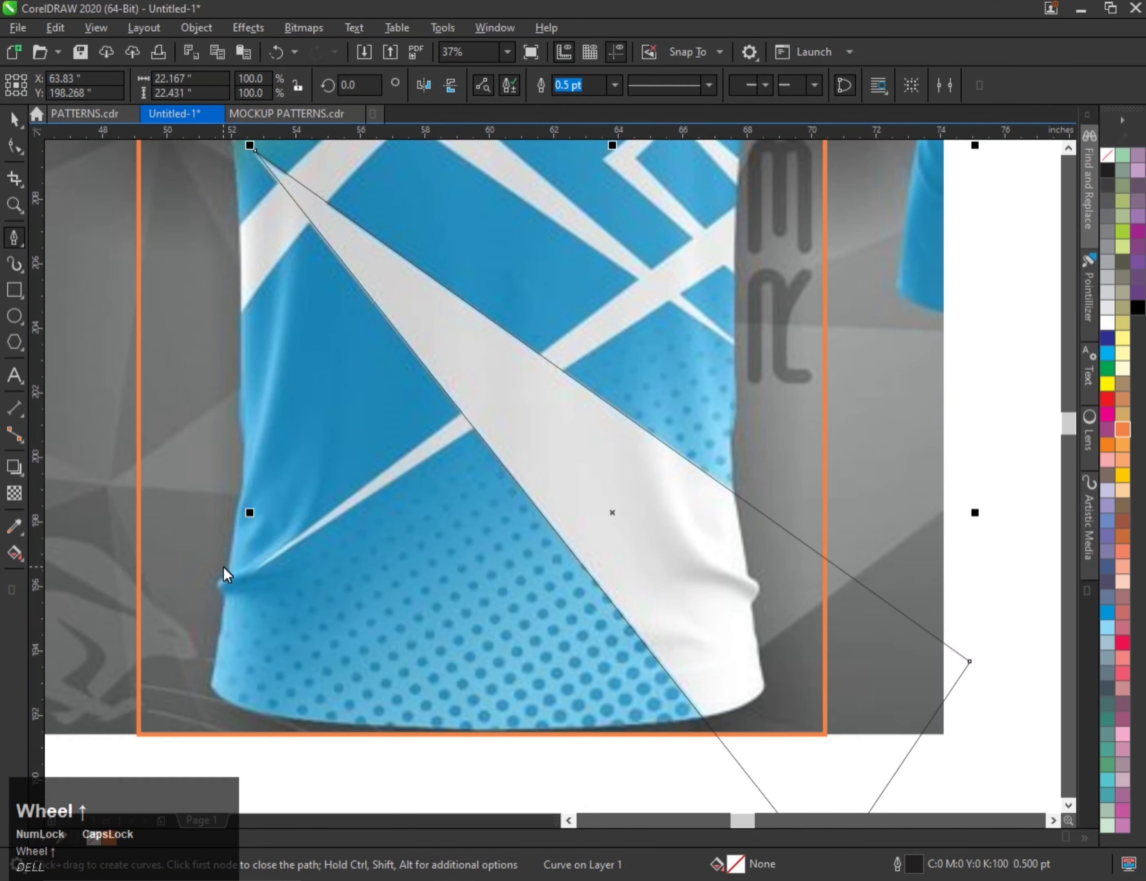
click(256, 570)
scroll(255, 567, down, 2)
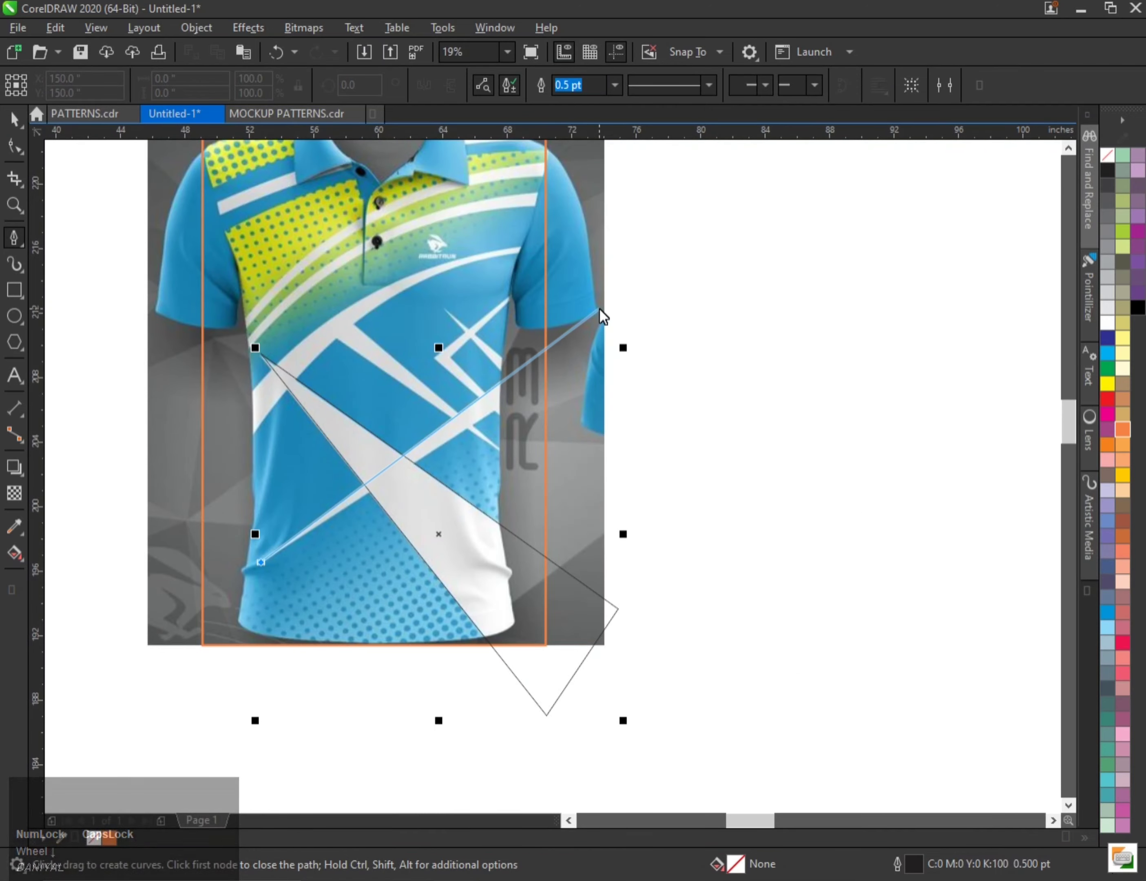
scroll(600, 309, up, 2)
click(582, 315)
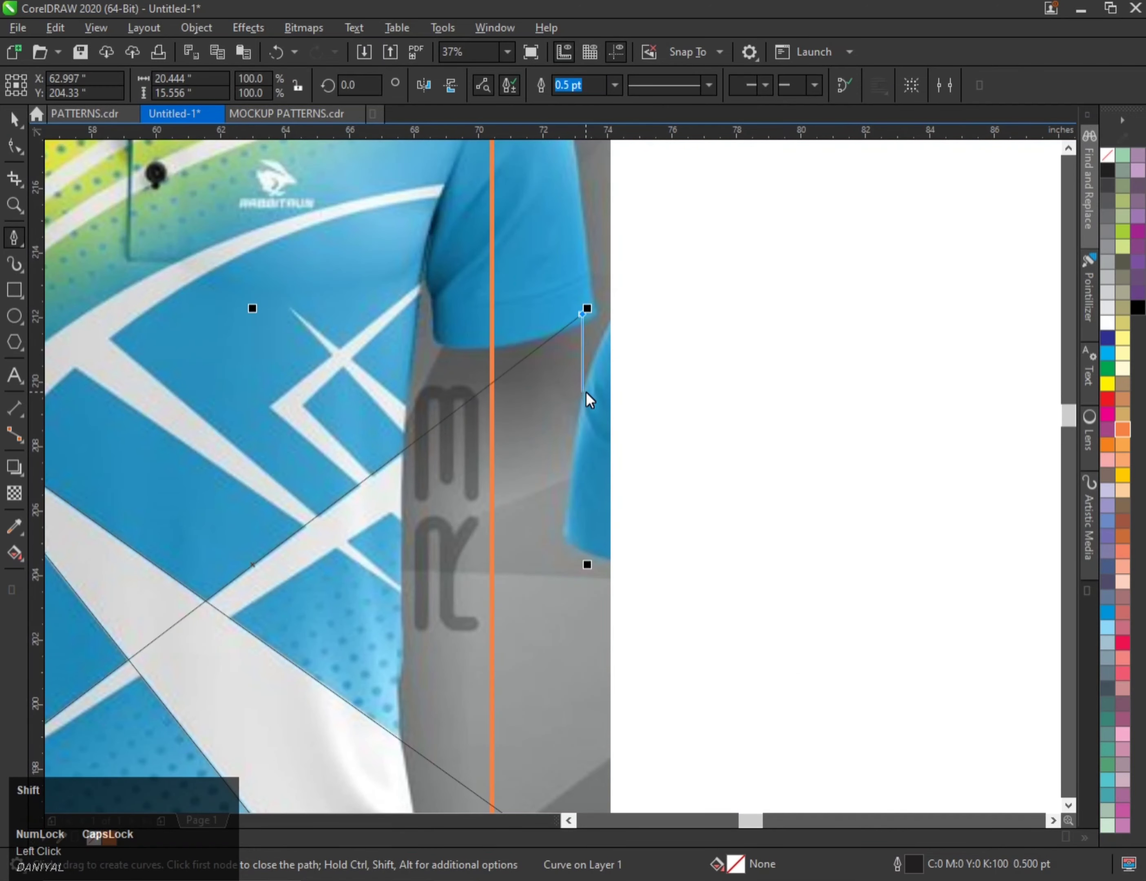
click(586, 391)
scroll(586, 391, down, 2)
click(255, 603)
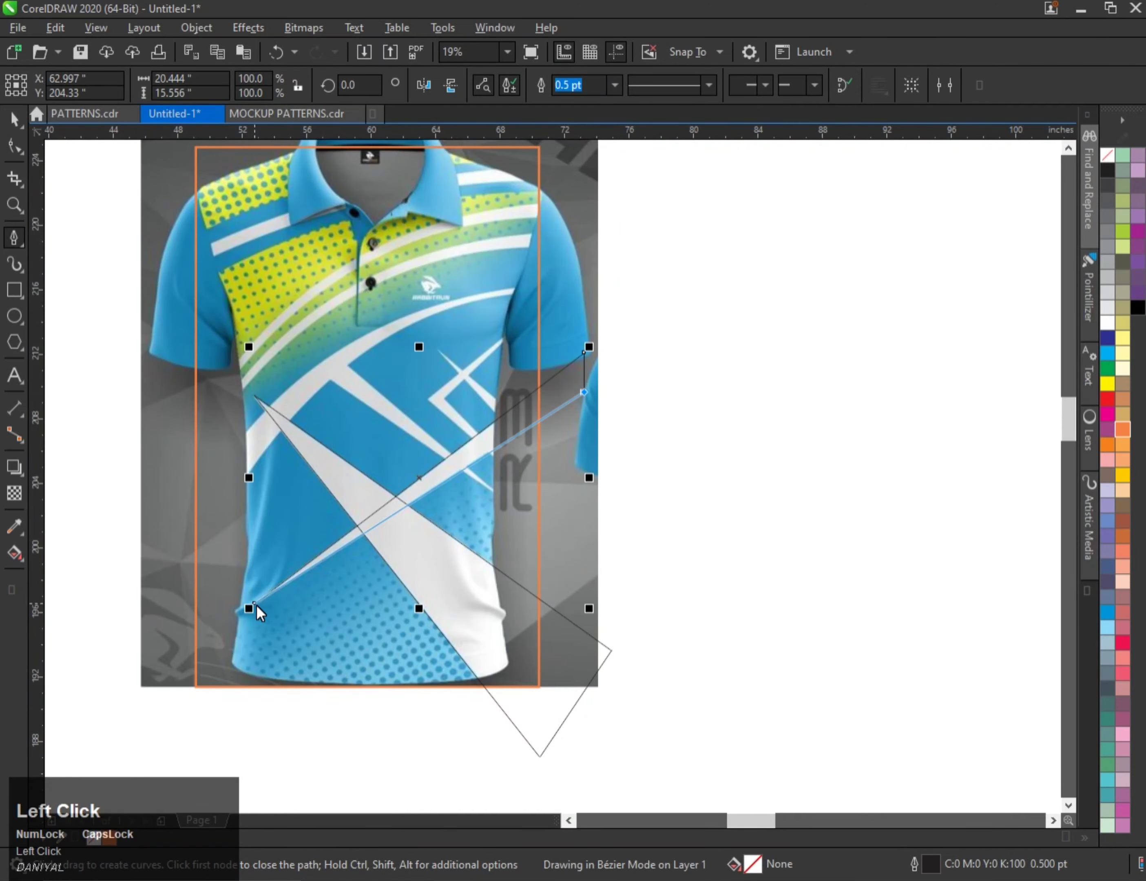
- Fine-tune the lower outer node of the rising stripe near the right sleeve to fit its lower edge
scroll(493, 414, up, 2)
click(14, 147)
scroll(642, 374, up, 2)
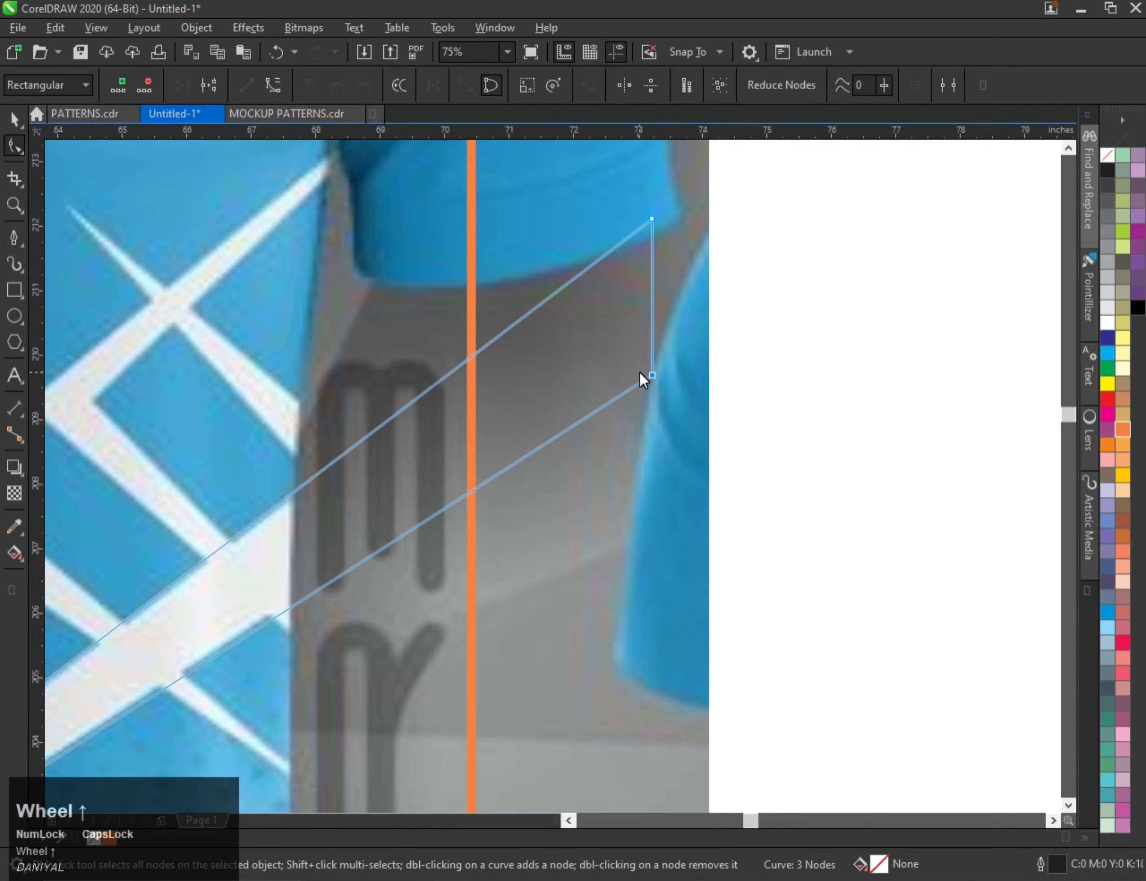
click(652, 374)
scroll(604, 328, down, 2)
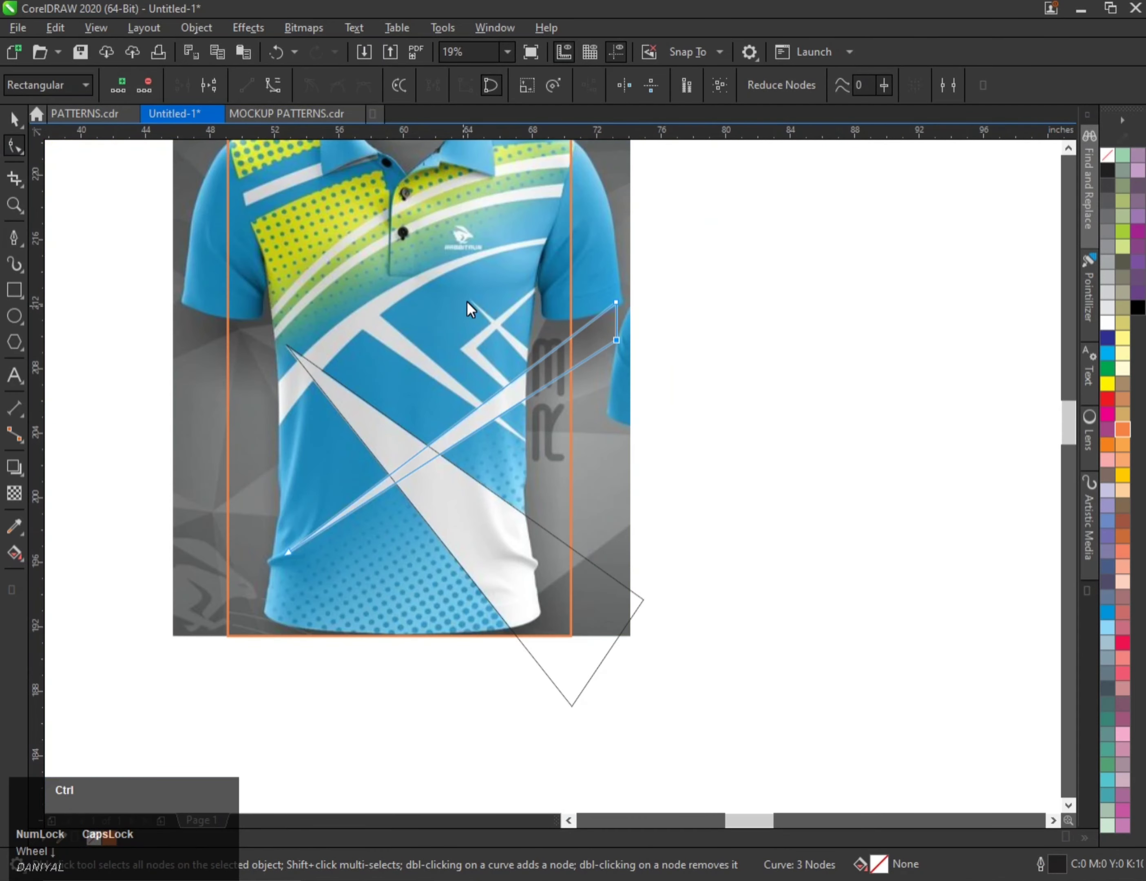
key(space)
- Draw a closed four-node, straight-sided outline for the white arc across the chest, about 22.9 by 17.1 inches
scroll(367, 289, up, 2)
click(22, 244)
scroll(223, 345, down, 2)
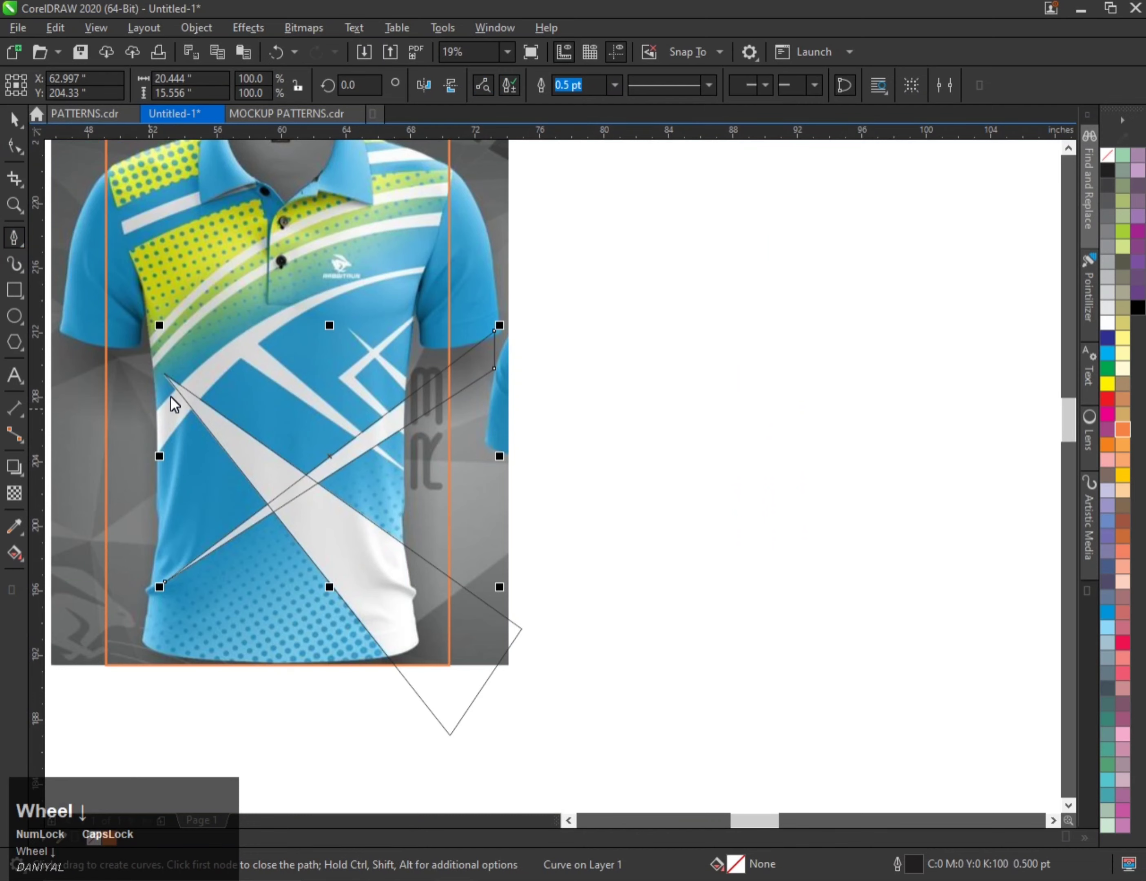
scroll(432, 254, up, 2)
click(475, 274)
scroll(474, 315, down, 4)
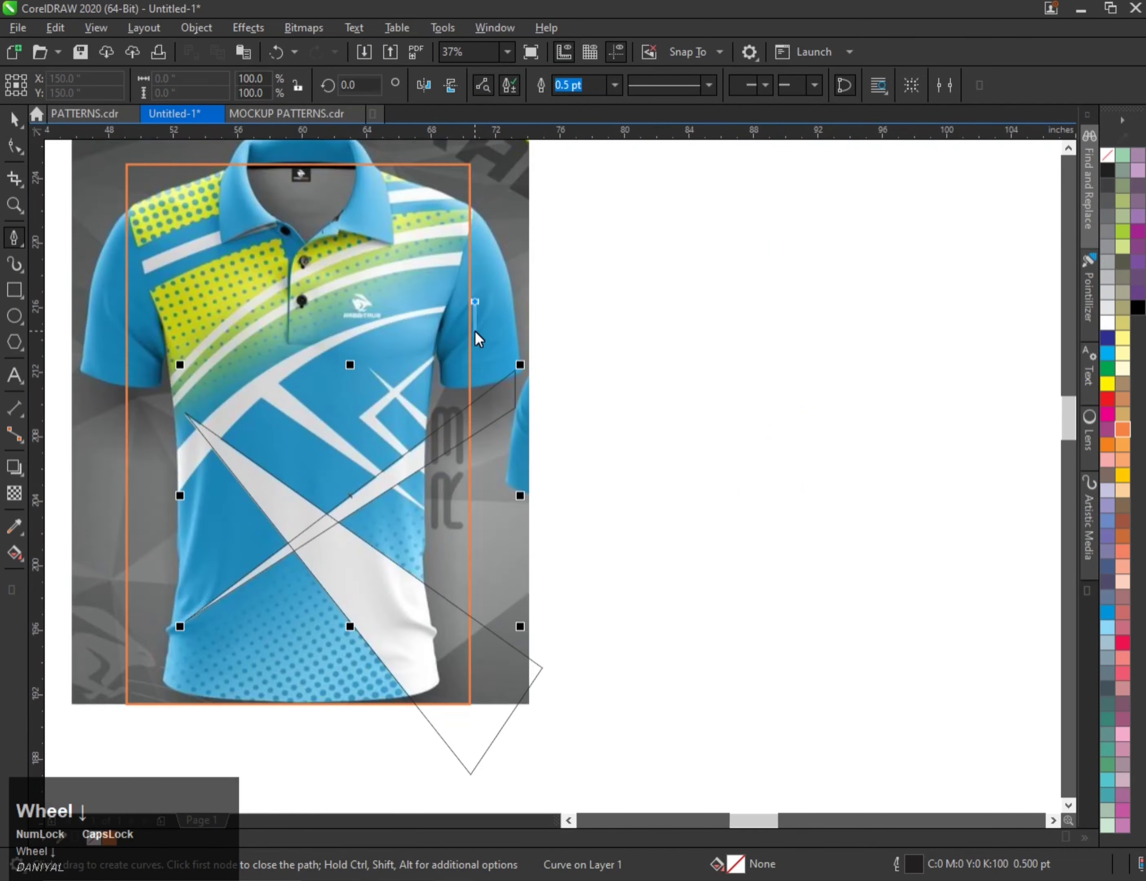
scroll(288, 420, up, 2)
click(298, 496)
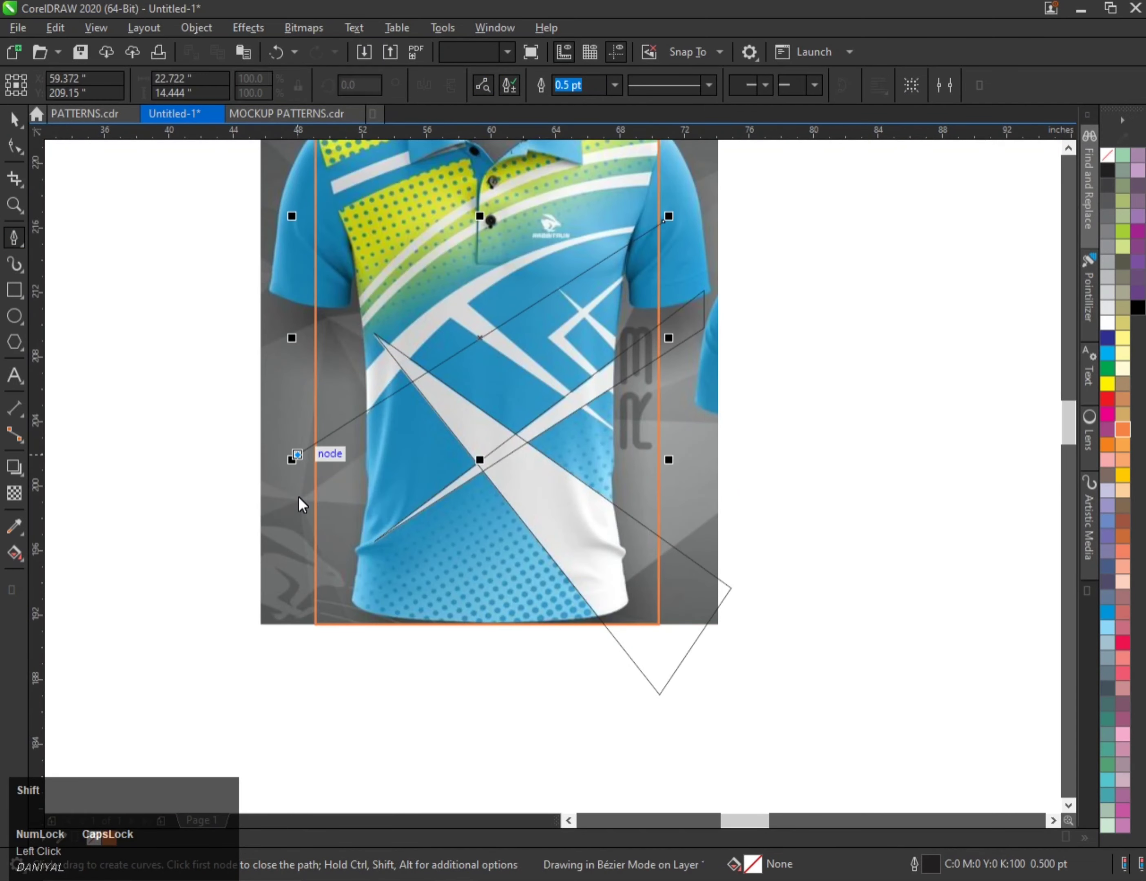
scroll(684, 229, up, 2)
click(648, 238)
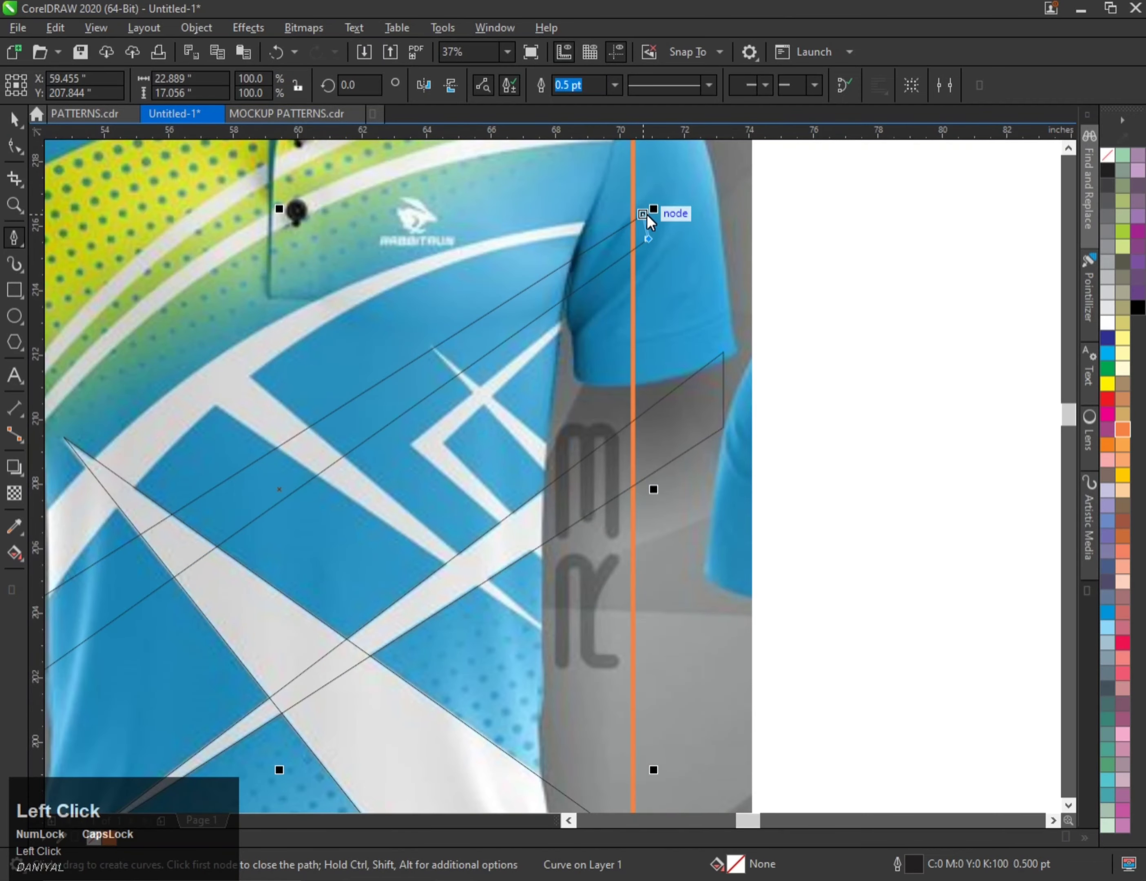
scroll(562, 331, down, 2)
- Convert all segments of the chest band outline to curves and bend its long edges along the white arc
click(22, 150)
drag(143, 227, 786, 587)
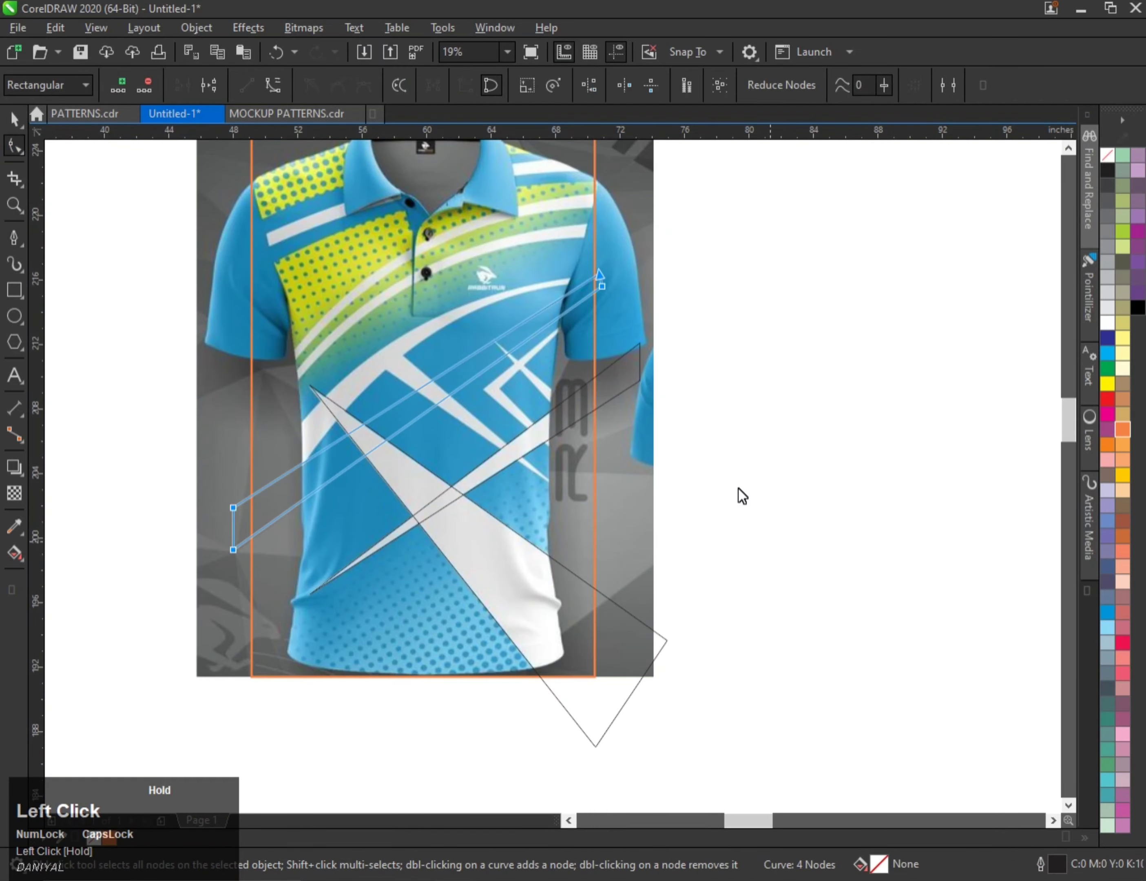
click(271, 86)
scroll(352, 362, up, 1)
click(629, 325)
drag(615, 334, 524, 316)
drag(567, 413, 521, 302)
- Reposition the band's end nodes and refine its long edges to match the white arc, about 22.8 by 17.9 inches overall
scroll(678, 255, up, 4)
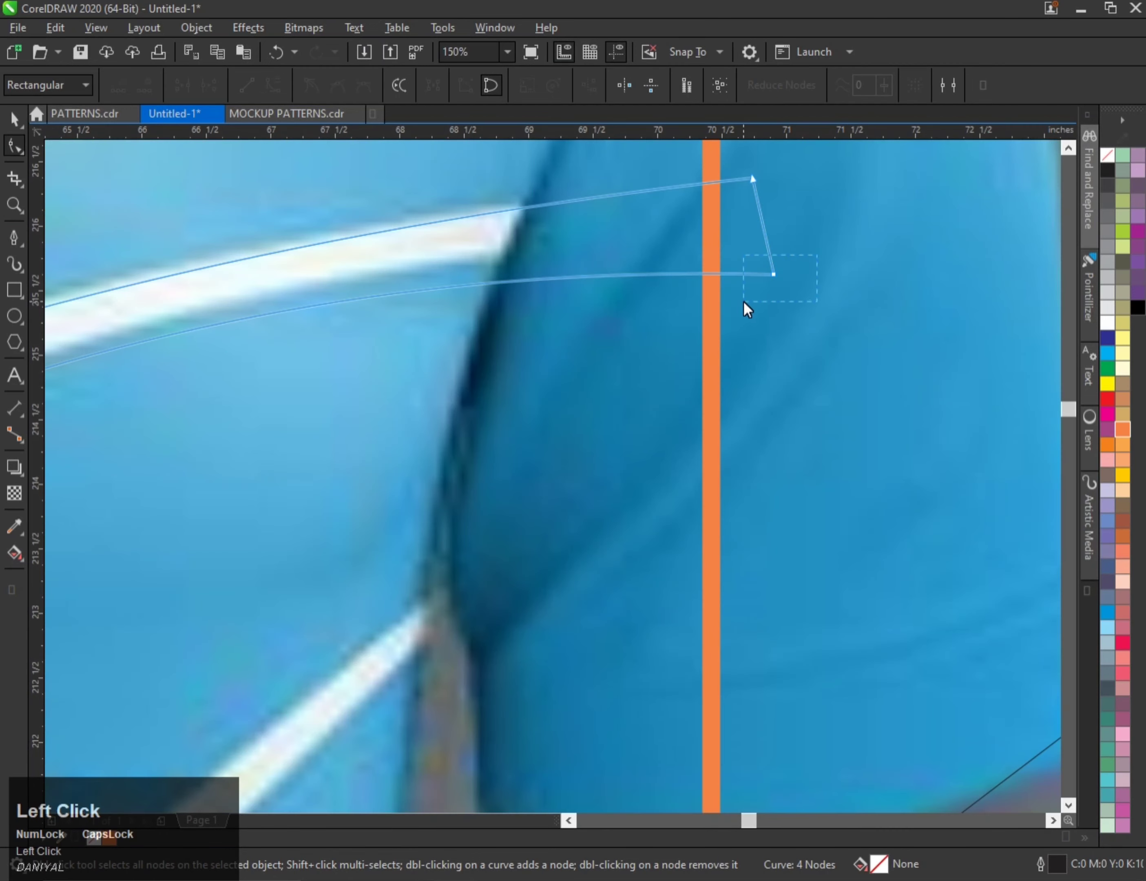
drag(743, 301, 767, 250)
scroll(767, 251, down, 2)
scroll(388, 376, down, 1)
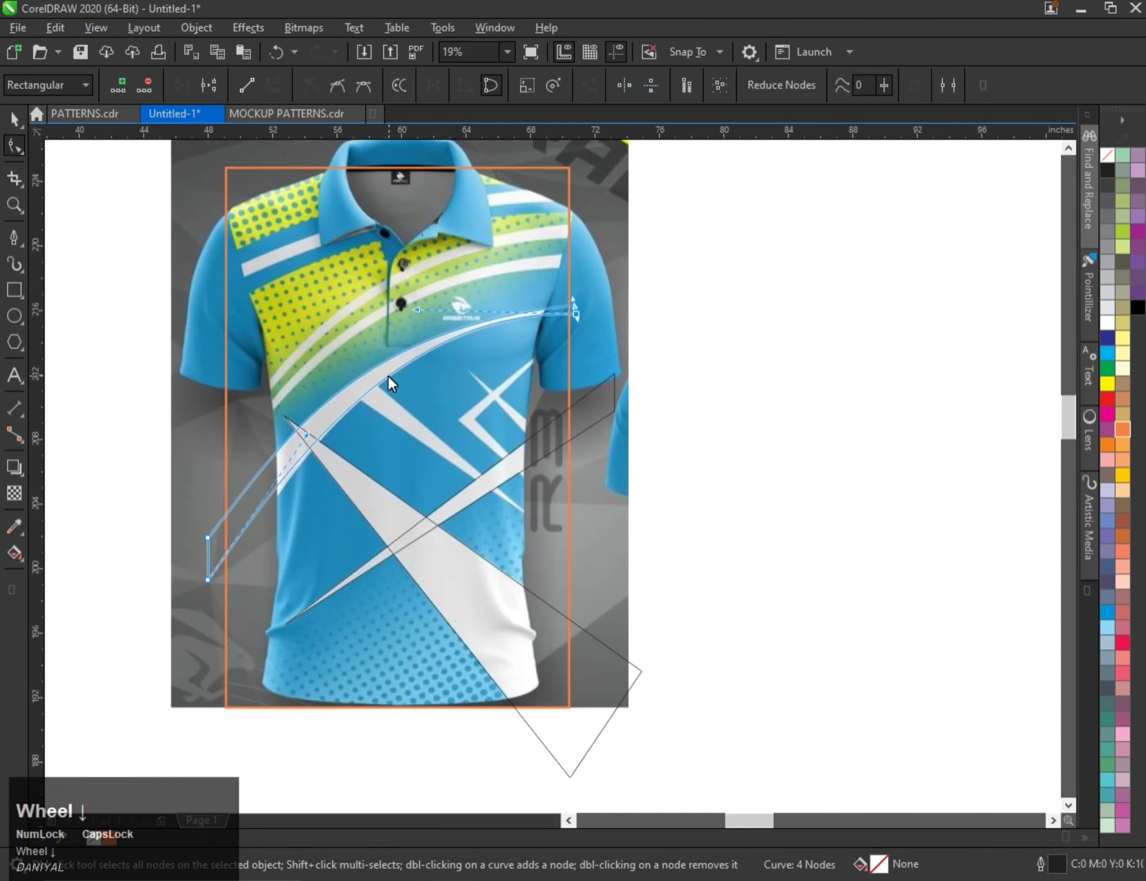
scroll(318, 459, up, 1)
click(88, 701)
drag(99, 709, 100, 735)
drag(294, 438, 294, 431)
drag(517, 158, 489, 172)
scroll(316, 320, down, 1)
key(ctrl+space)
- Trace the white wedge branching from the arc down toward the right side as a closed curve, about 14.5 by 11.2 inches
scroll(449, 303, up, 1)
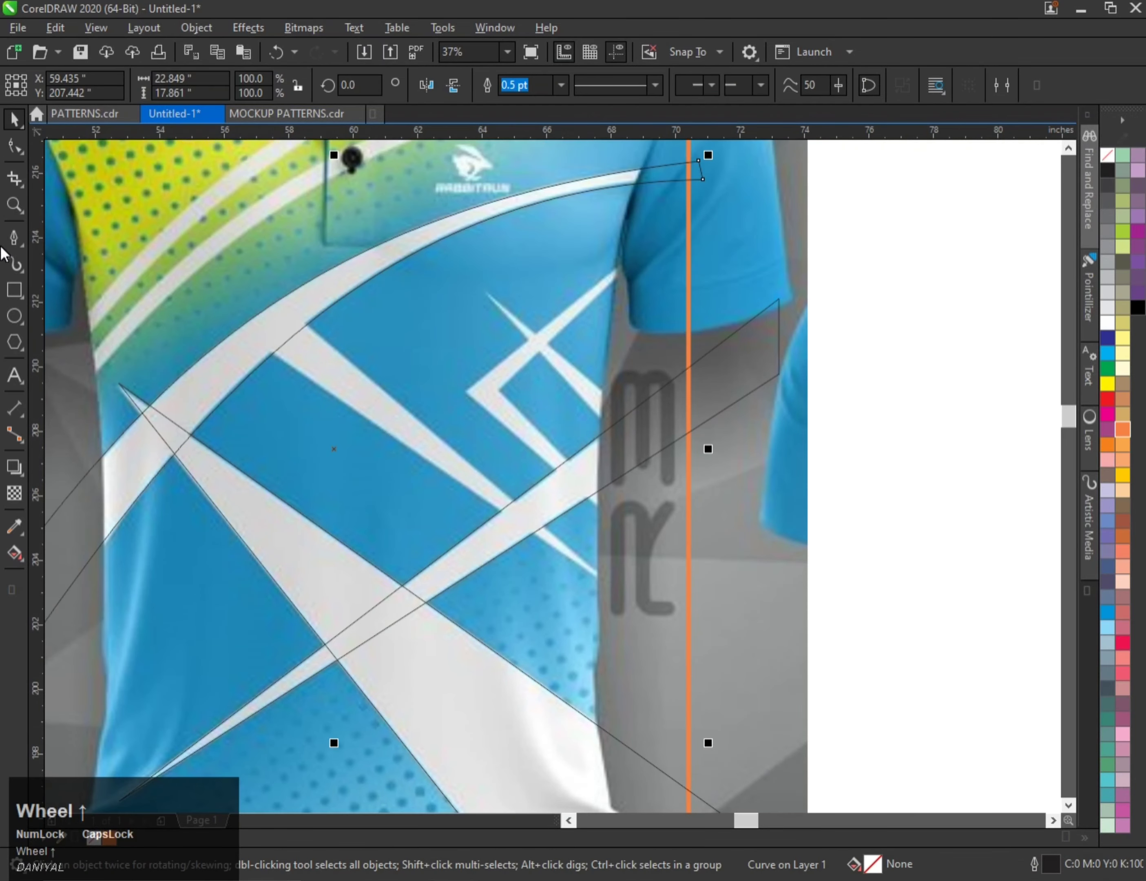
click(14, 237)
scroll(285, 317, up, 1)
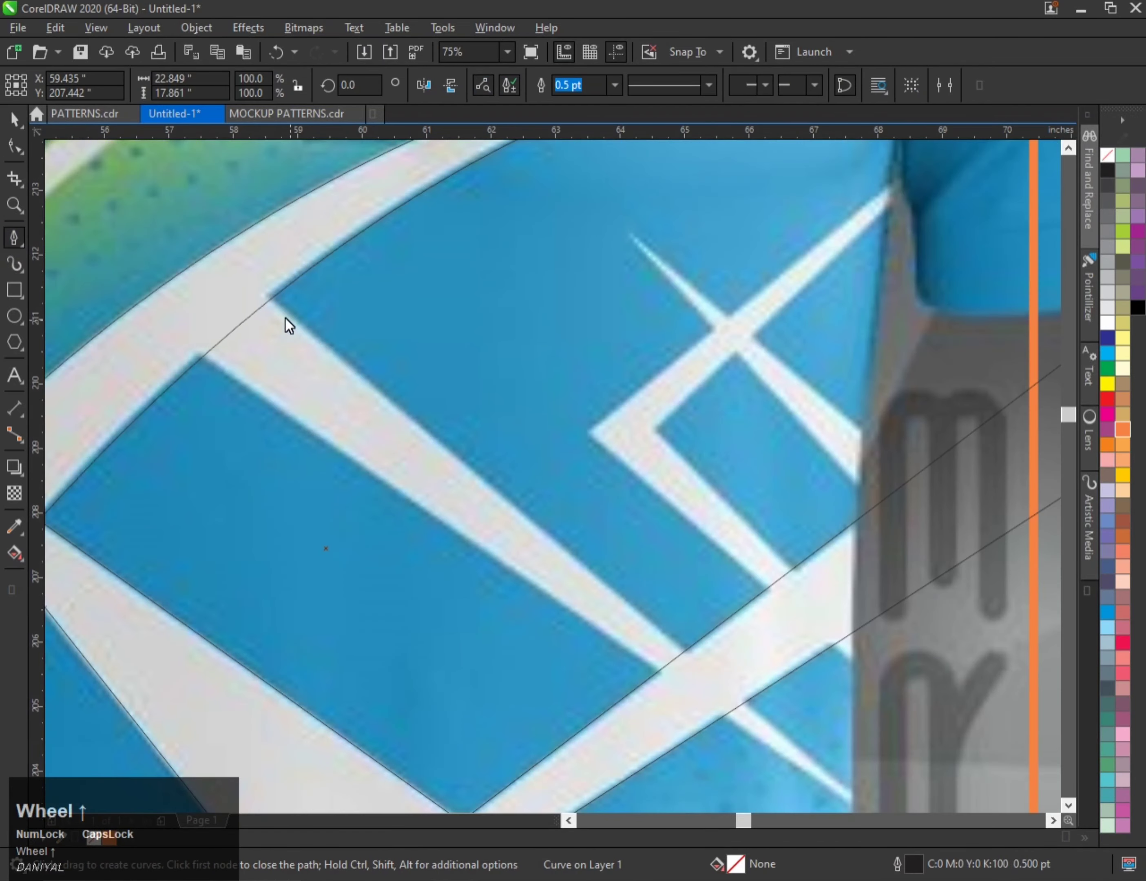
click(258, 292)
scroll(499, 459, down, 1)
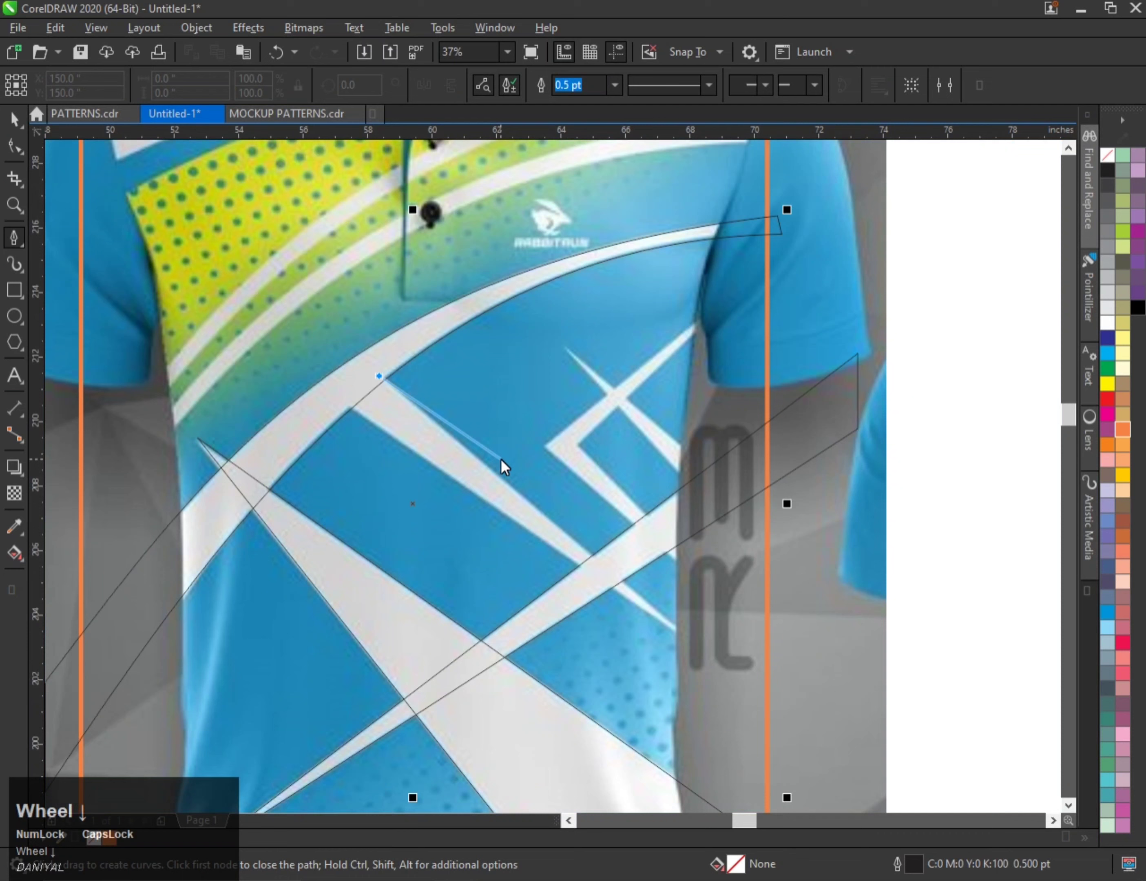
click(810, 737)
scroll(352, 398, up, 1)
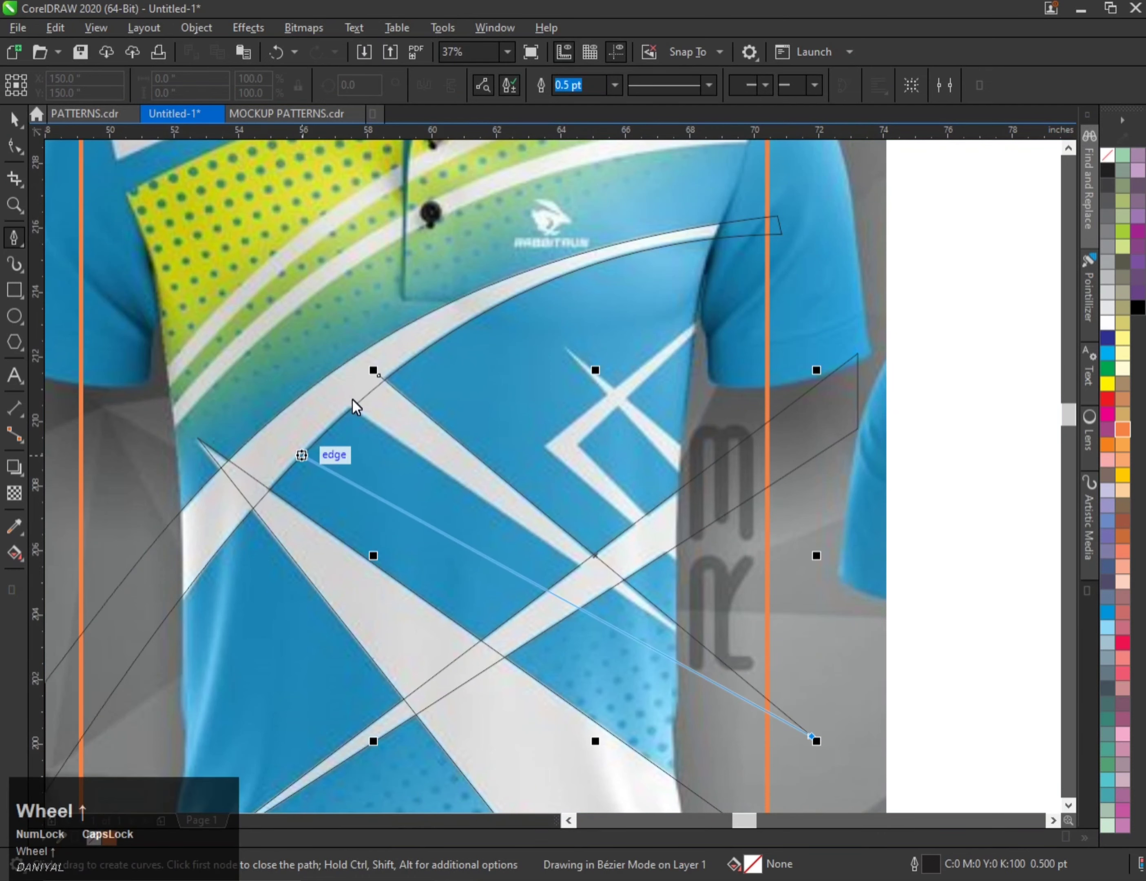
scroll(352, 399, up, 1)
click(320, 414)
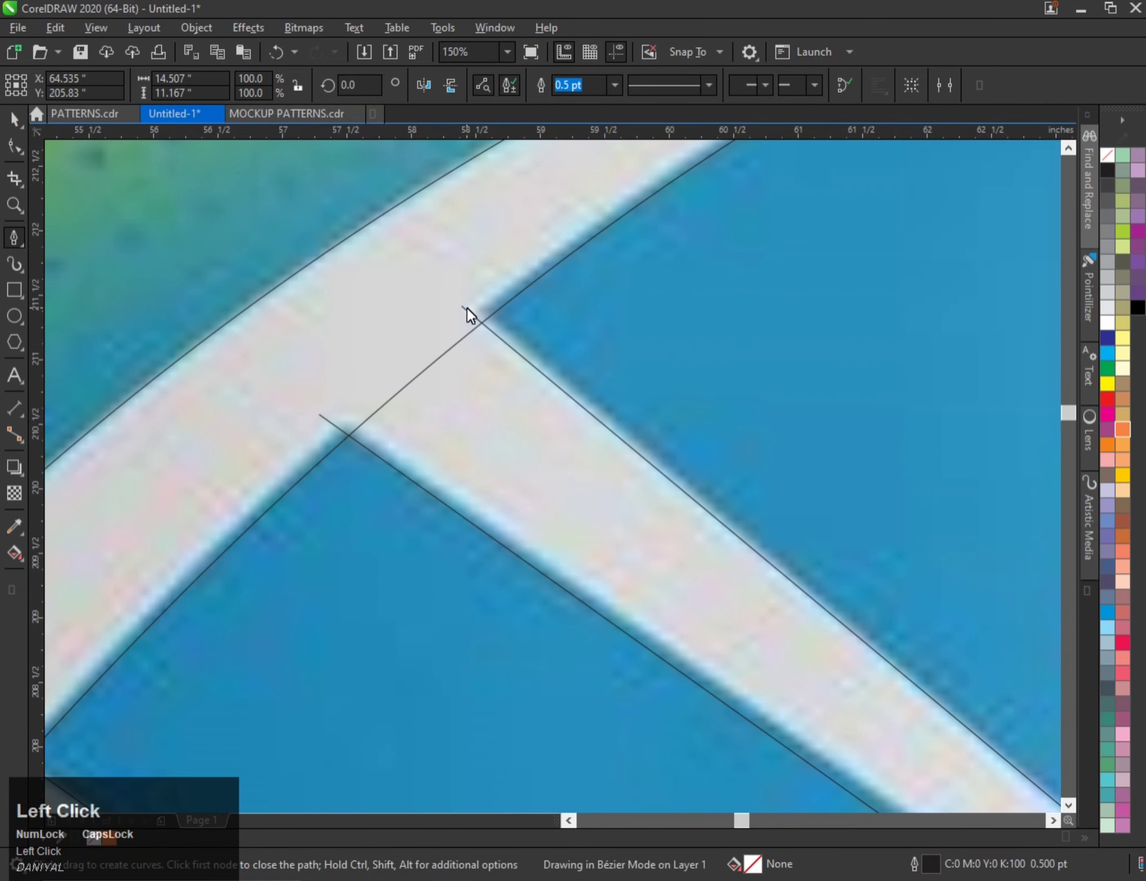
click(466, 307)
key(ctrl+z)
click(461, 306)
- Weld the branching wedge and the curved chest band into one shape
scroll(363, 344, down, 2)
key(ctrl+space)
shift+click(410, 307)
click(518, 85)
scroll(401, 434, down, 1)
scroll(527, 411, up, 1)
- Trace the small white spike crossing the V shape below the logo as a closed three-node curve, about 7.1 by 7 inches
click(14, 237)
scroll(525, 368, up, 1)
scroll(374, 292, down, 1)
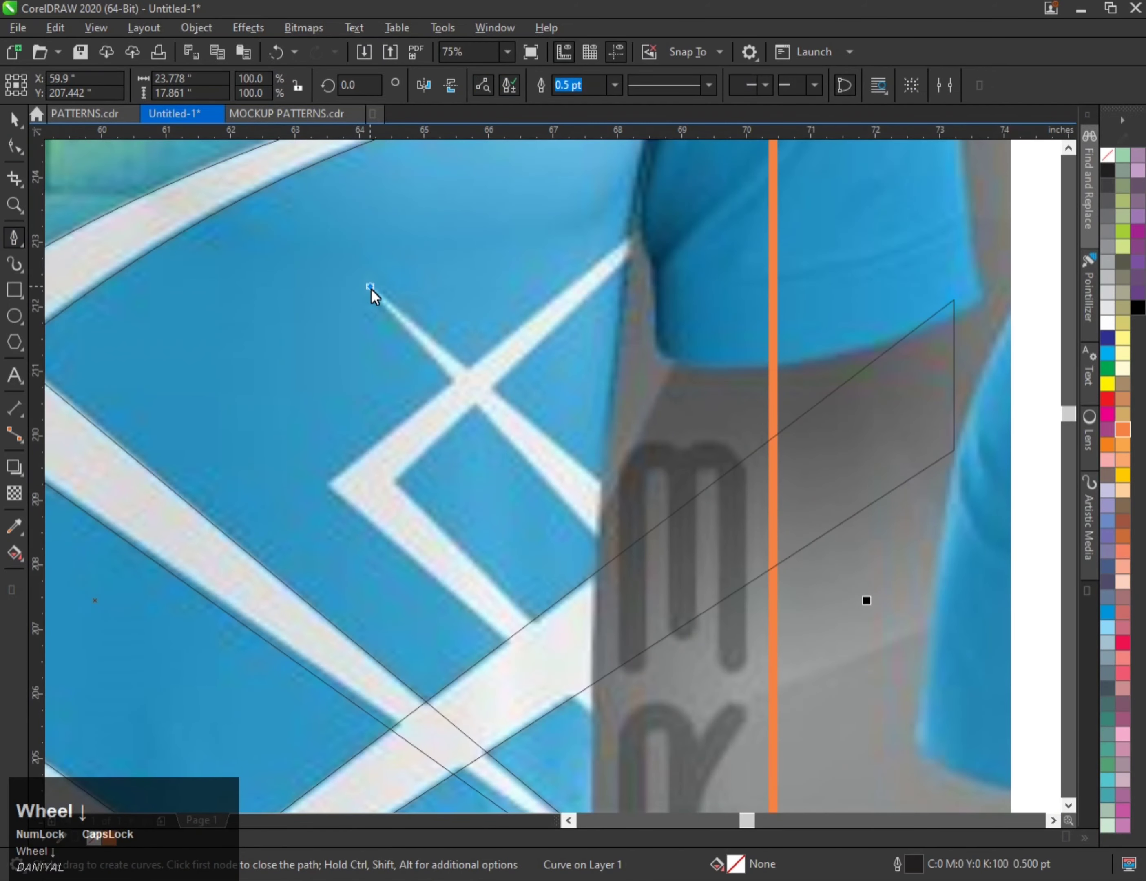
click(379, 297)
click(608, 491)
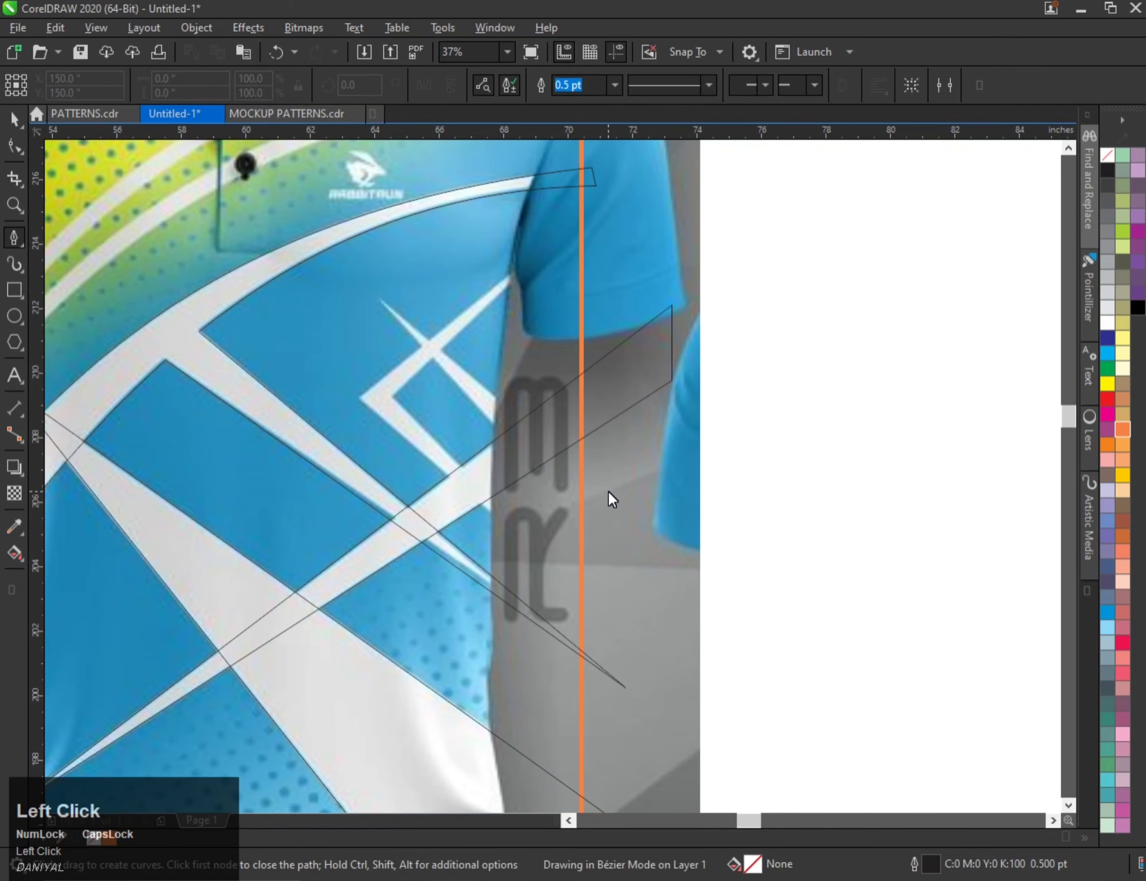
click(597, 522)
scroll(480, 412, up, 2)
scroll(394, 410, down, 1)
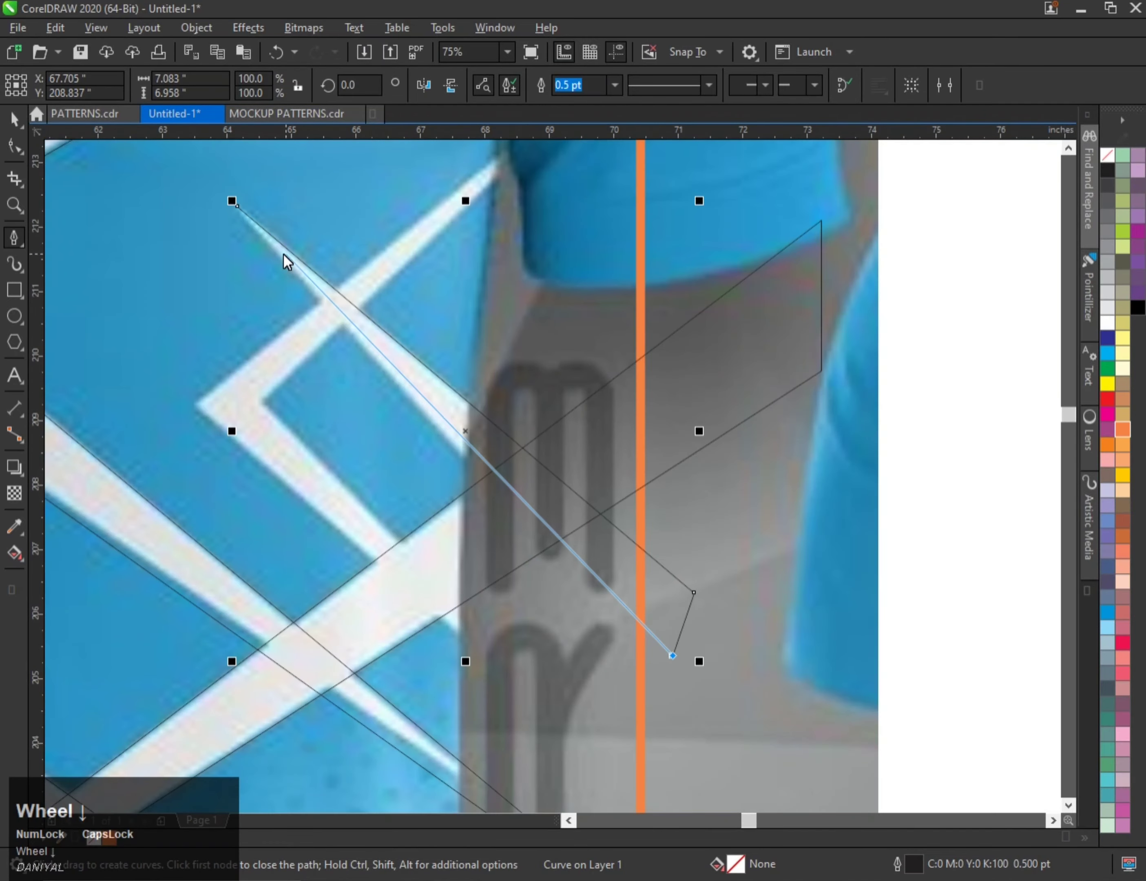
click(233, 206)
- Move the small spike's lowest node slightly down to fit the artwork, making the curve about 7.3 inches tall
click(14, 147)
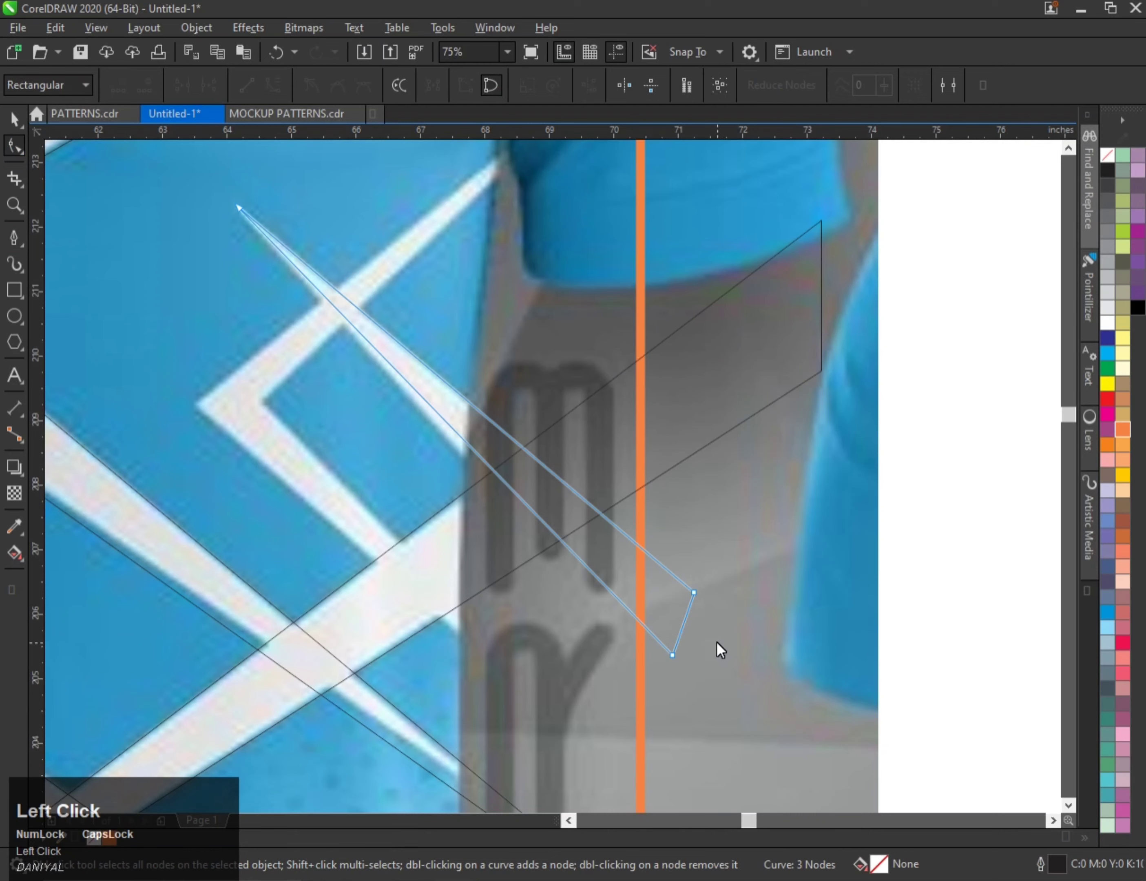
drag(672, 655, 665, 676)
scroll(608, 638, down, 1)
key(ctrl+space)
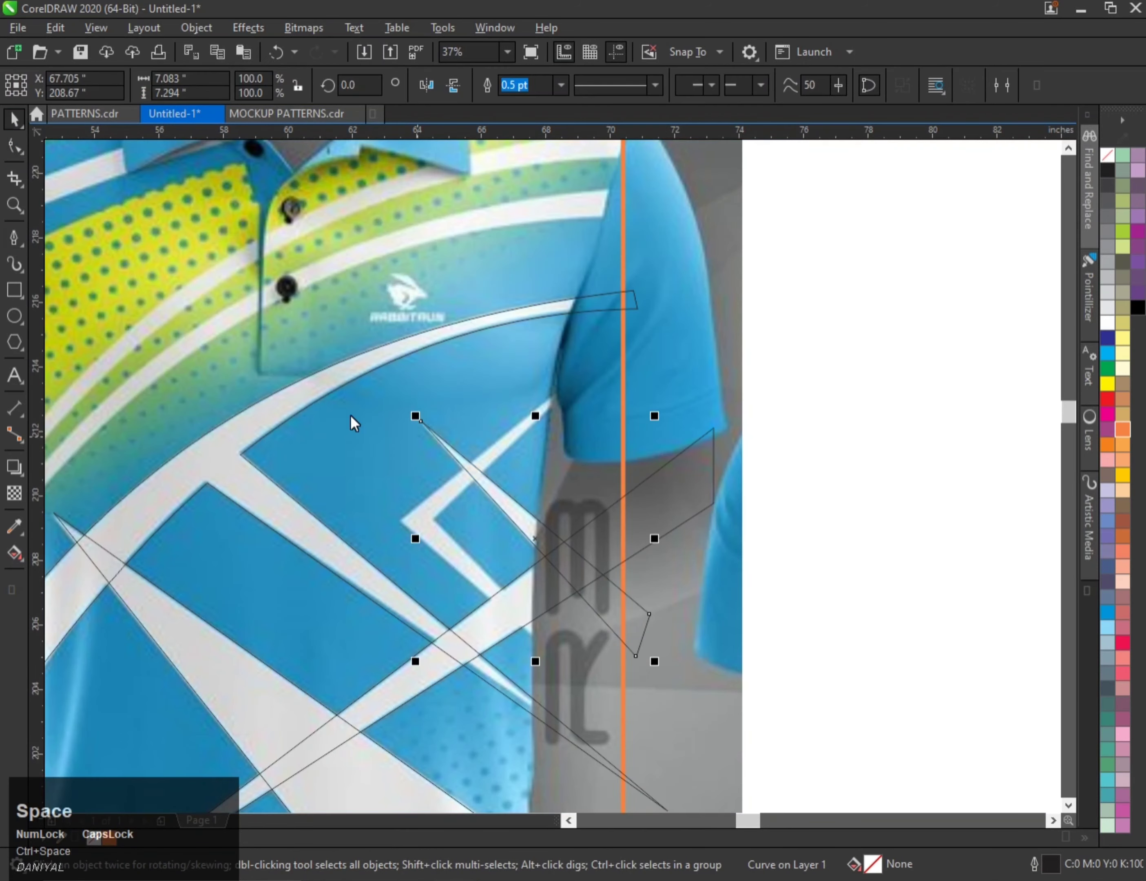
- Trace the white V-shaped stripe below the logo as a closed curve, about 8.1 by 13 inches, and undo the surplus last point
key(space)
click(403, 519)
scroll(397, 518, up, 1)
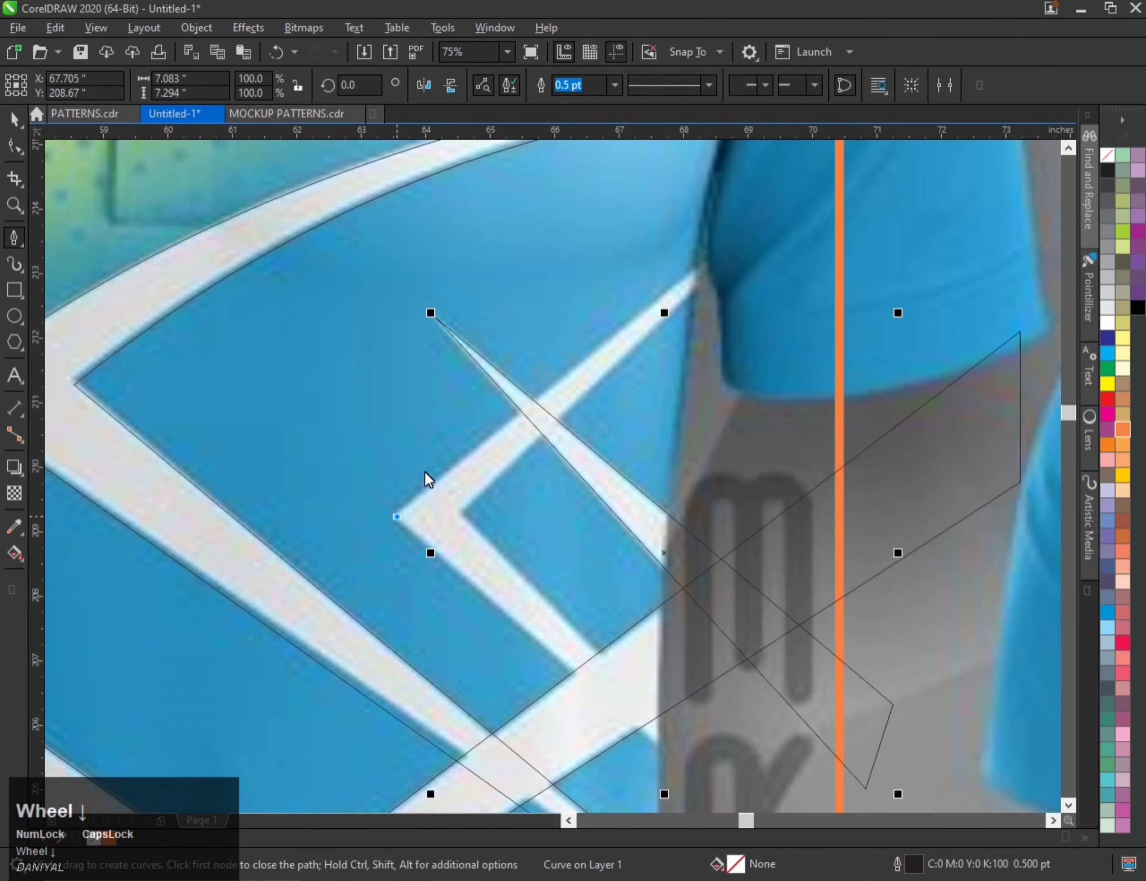
scroll(425, 471, down, 1)
click(716, 232)
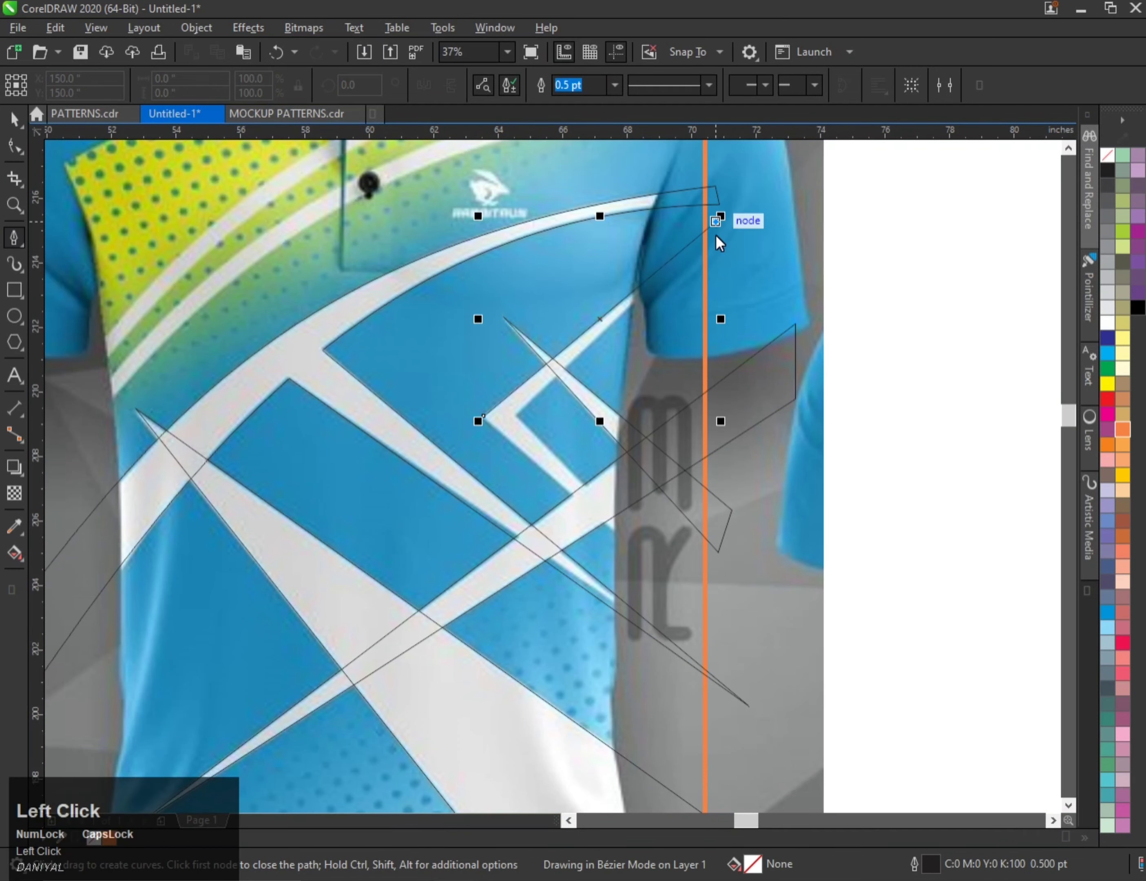
scroll(577, 367, up, 1)
click(452, 451)
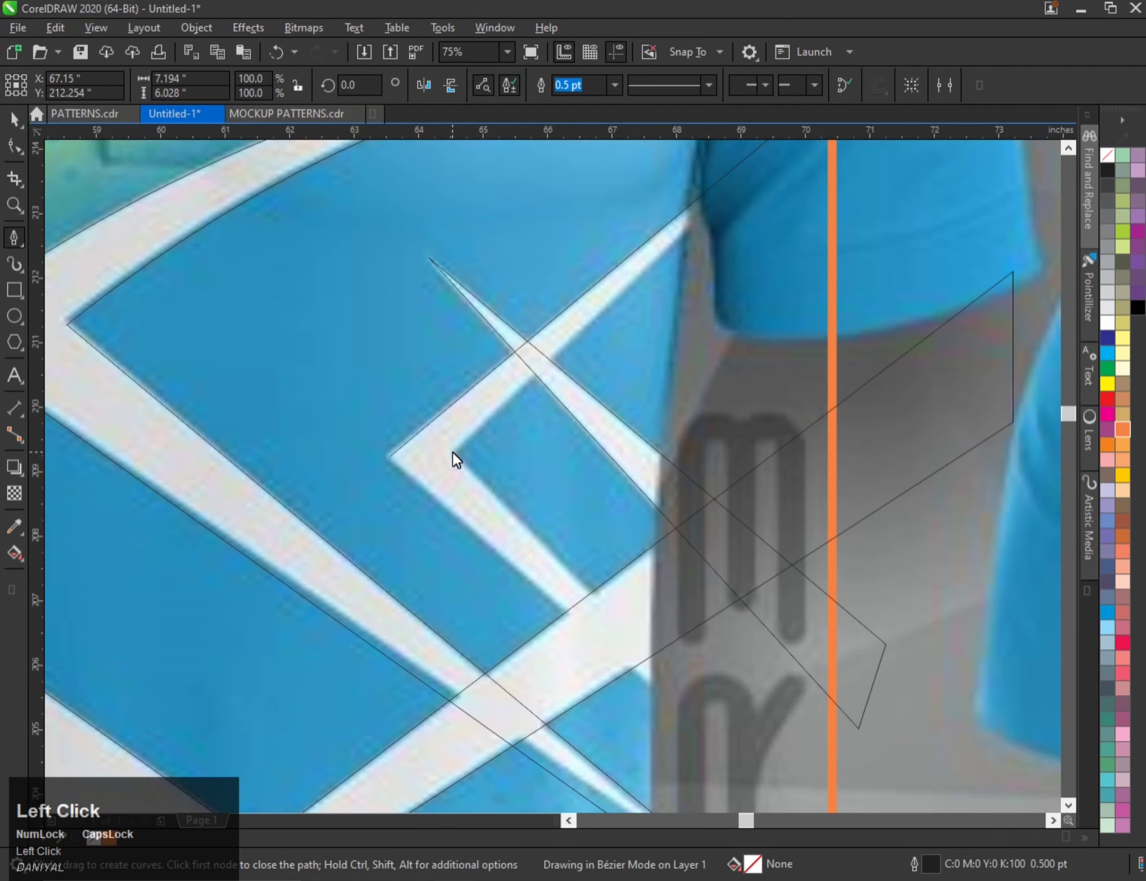
scroll(564, 496, down, 1)
click(738, 700)
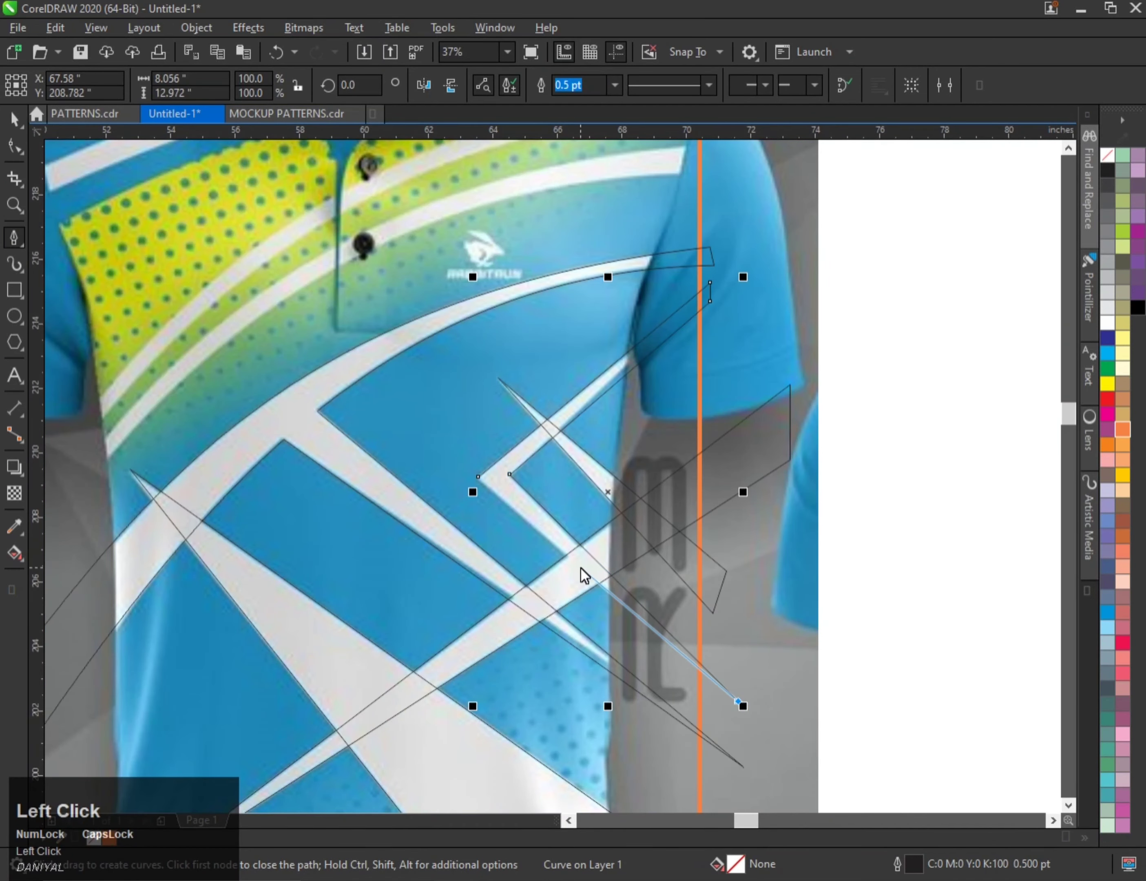
scroll(498, 493, up, 1)
click(460, 458)
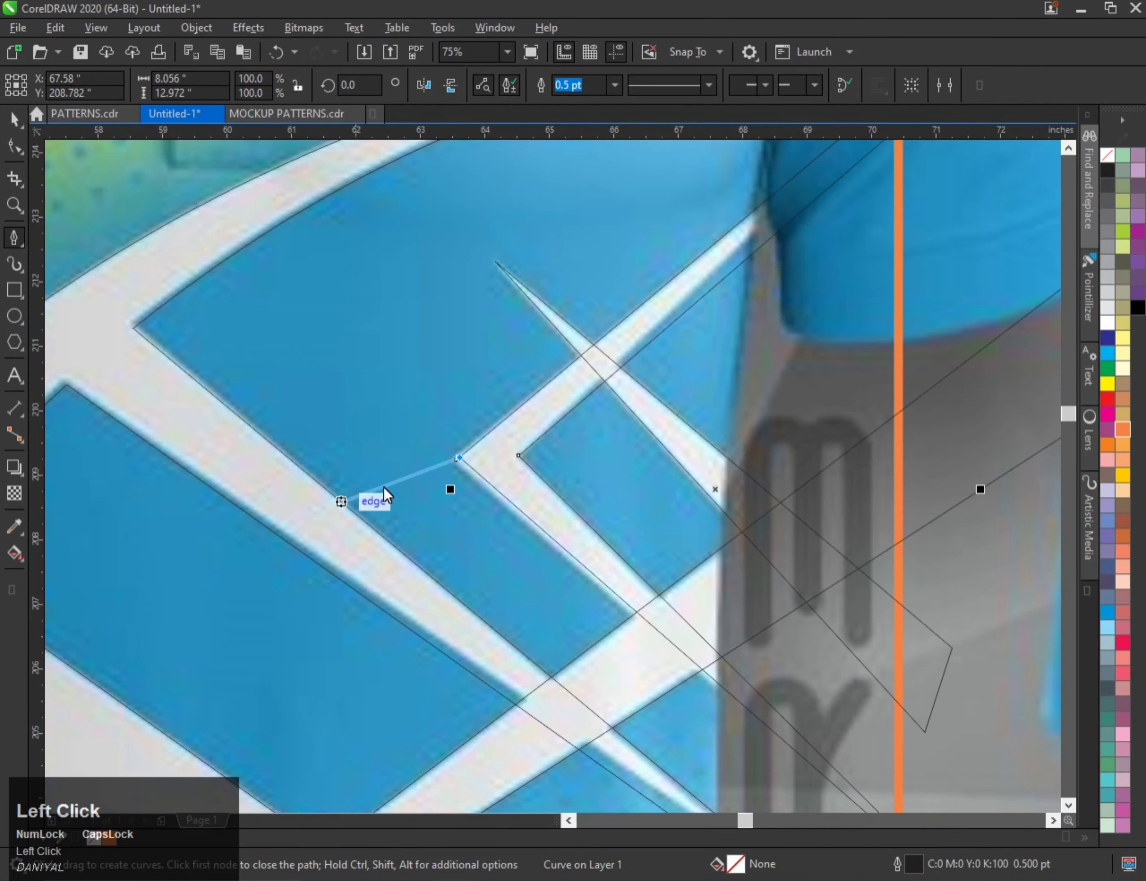
key(ctrl+z)
scroll(343, 472, down, 1)
- Weld the V-shaped stripe and the small spike below the logo into one shape
key(ctrl+space)
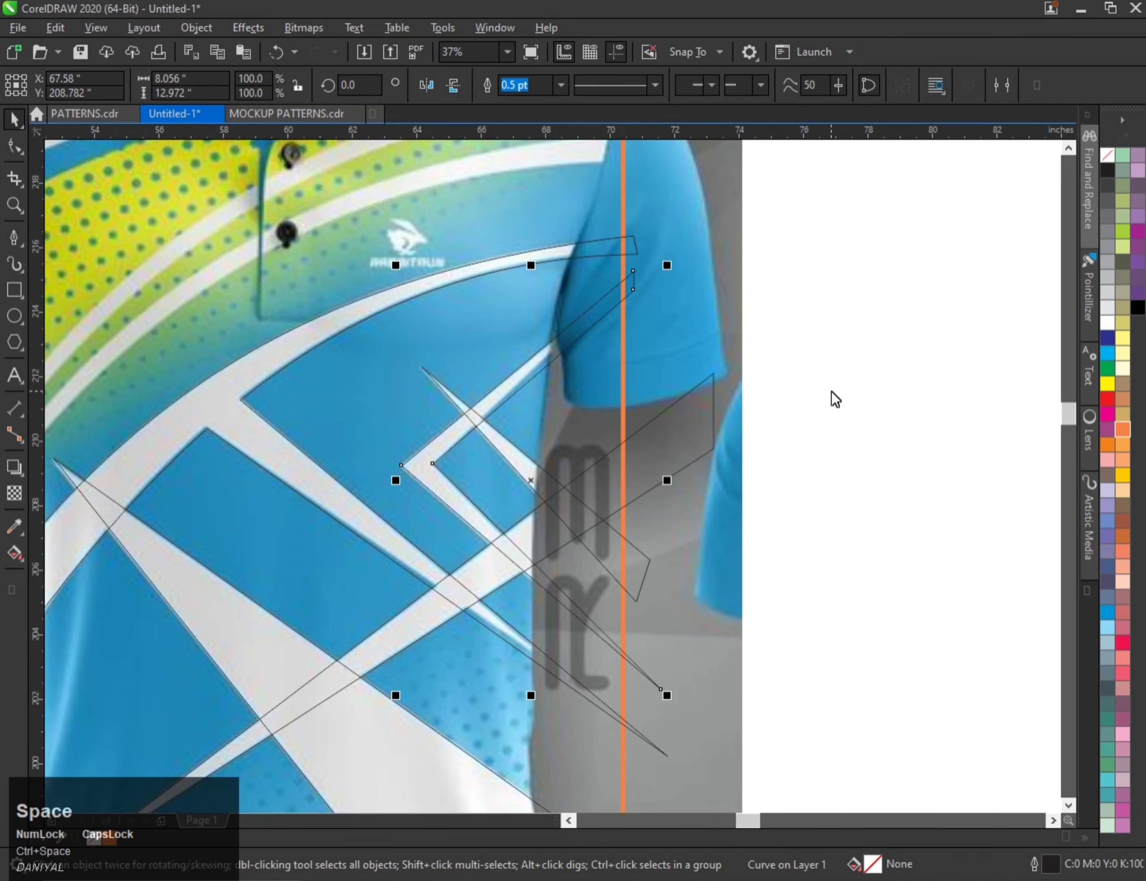
click(613, 451)
click(493, 450)
shift+click(454, 441)
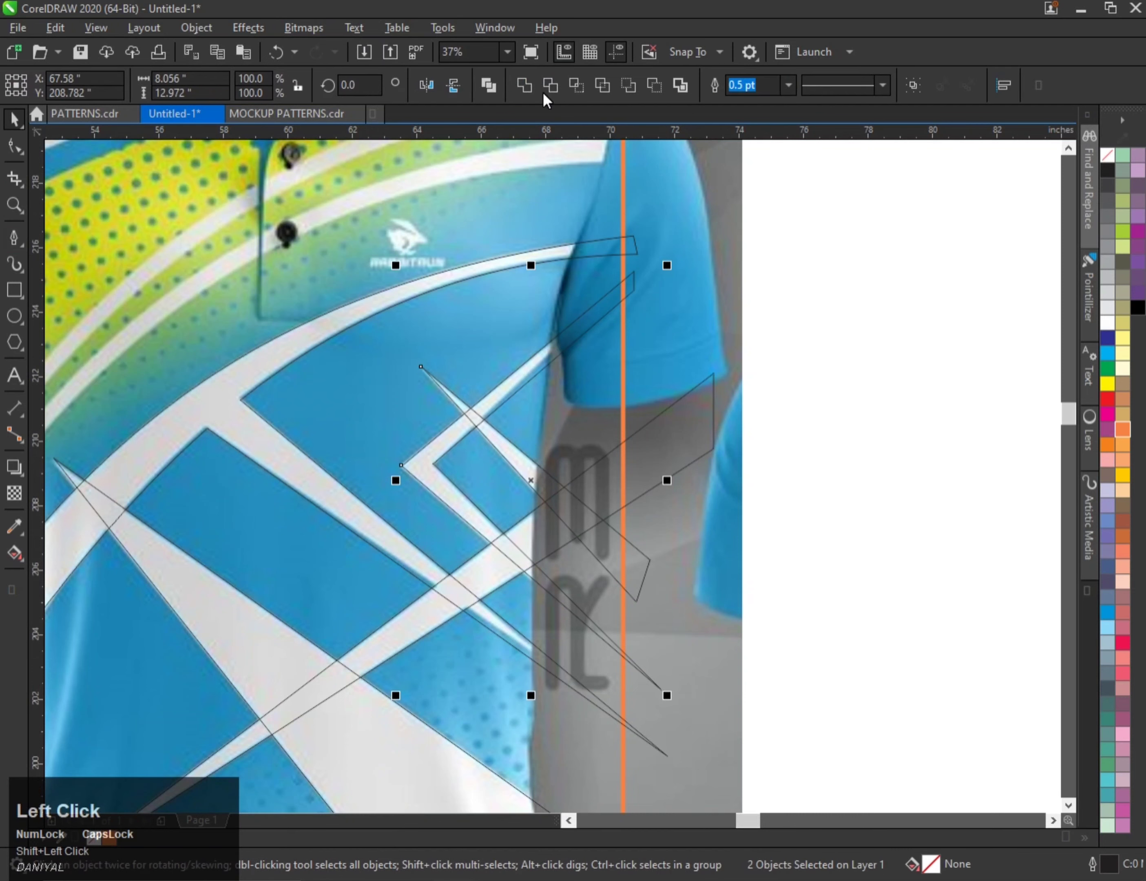
key(ctrl+l)
scroll(523, 374, down, 1)
scroll(445, 470, up, 1)
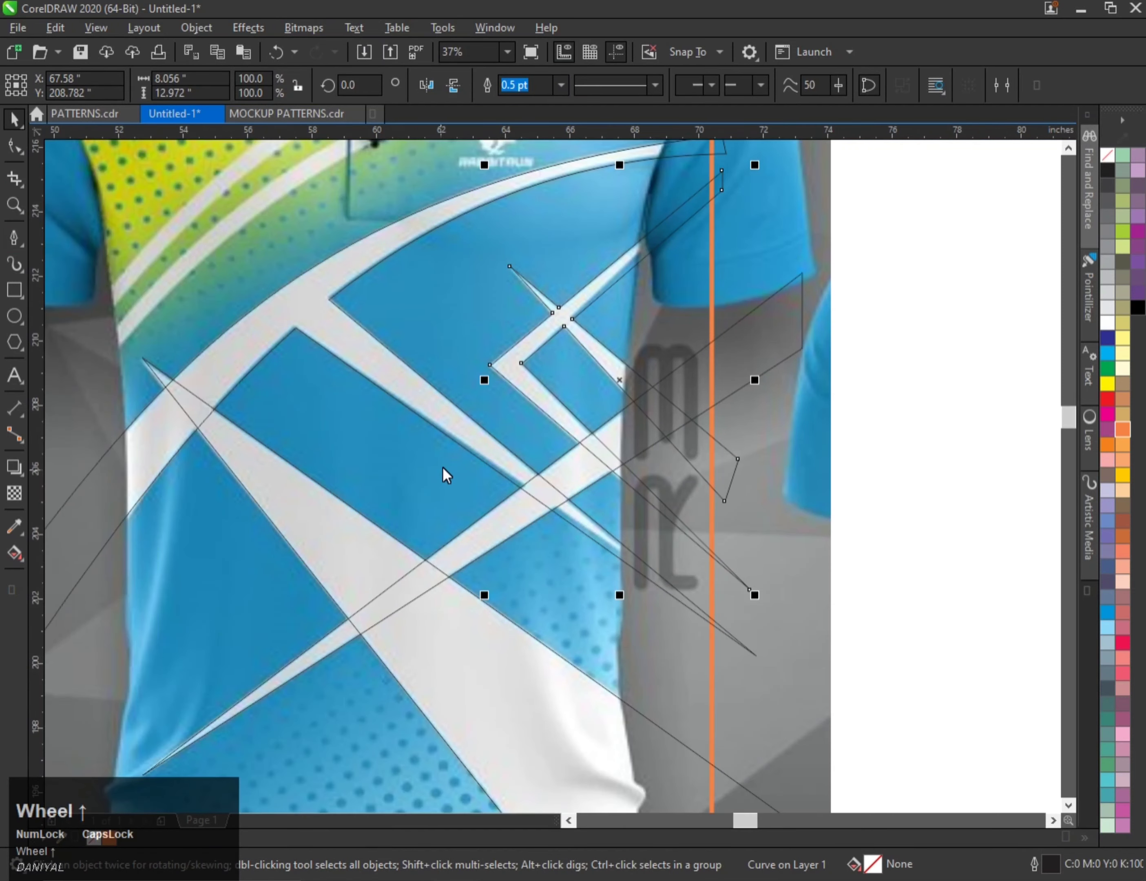
- Shorten the branching wedge of the curved chest band by moving its far pointed tip inward along the white artwork
scroll(449, 462, down, 1)
scroll(527, 514, up, 1)
click(278, 300)
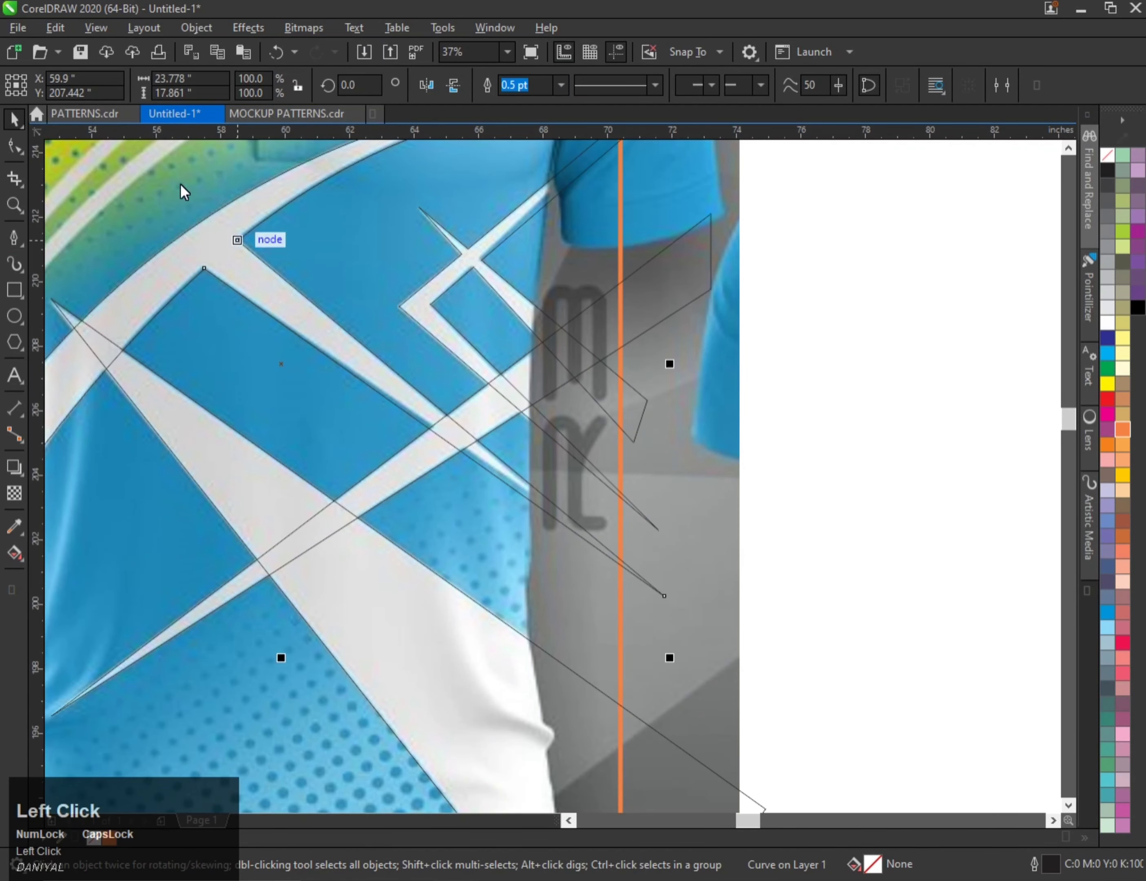
click(14, 147)
drag(664, 596, 598, 540)
scroll(706, 578, down, 2)
- Weld the chest band, V shape, diagonal stripe and large lower wedge into one shape and fill it white
key(ctrl+space)
scroll(363, 484, down, 2)
scroll(402, 419, up, 2)
click(523, 567)
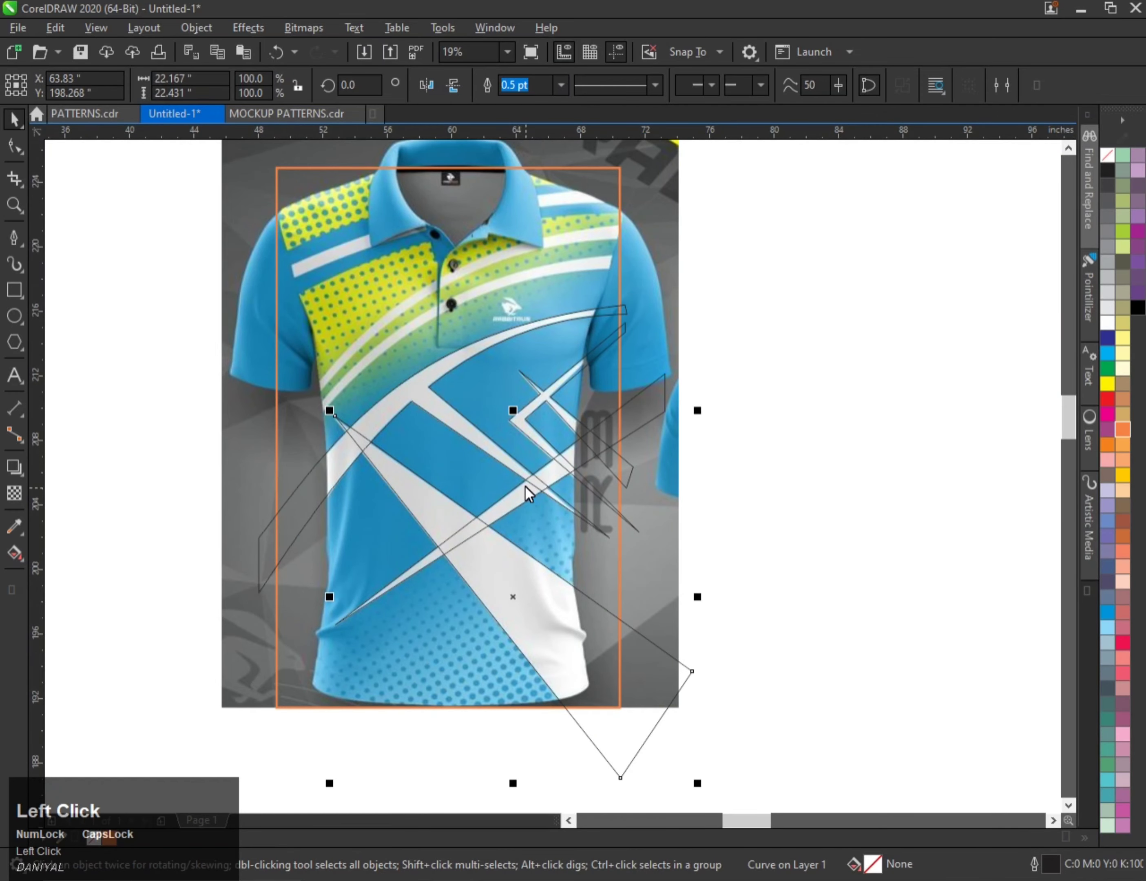
scroll(531, 498, up, 1)
scroll(566, 464, down, 1)
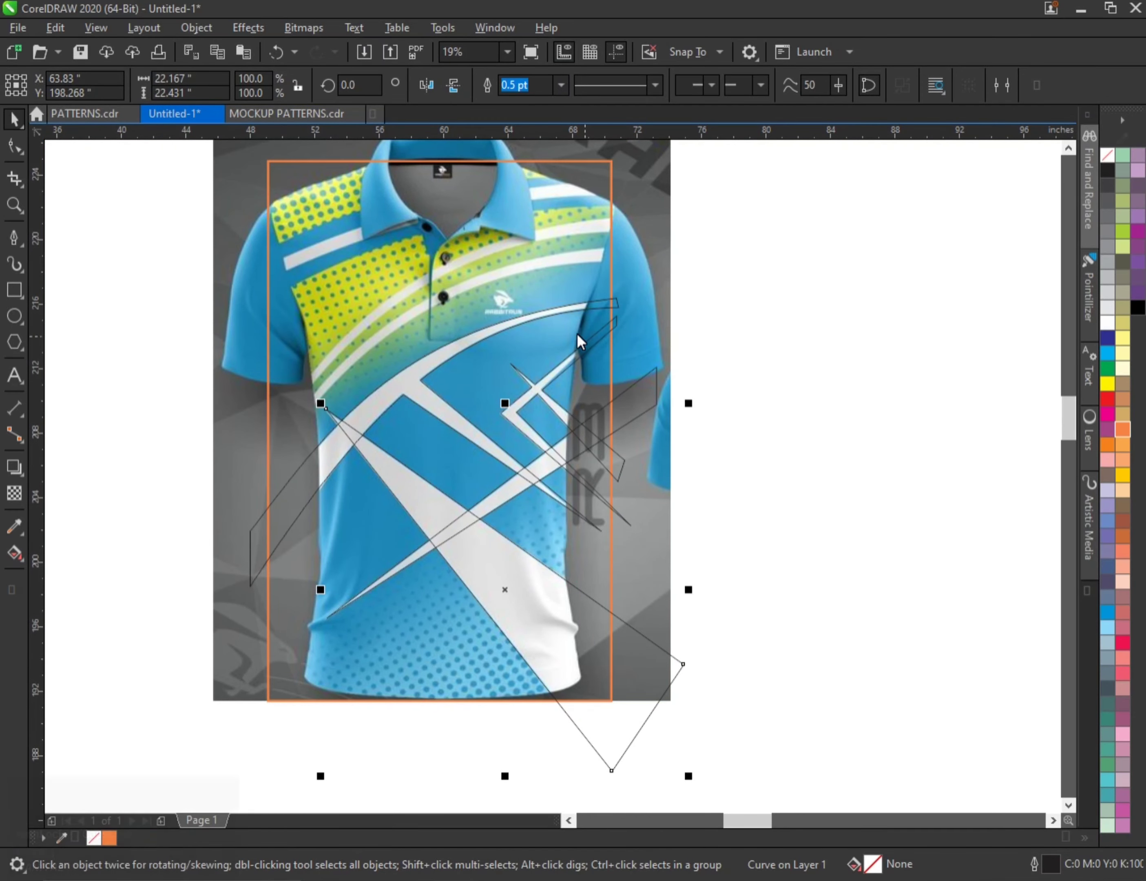
click(571, 311)
shift+click(568, 366)
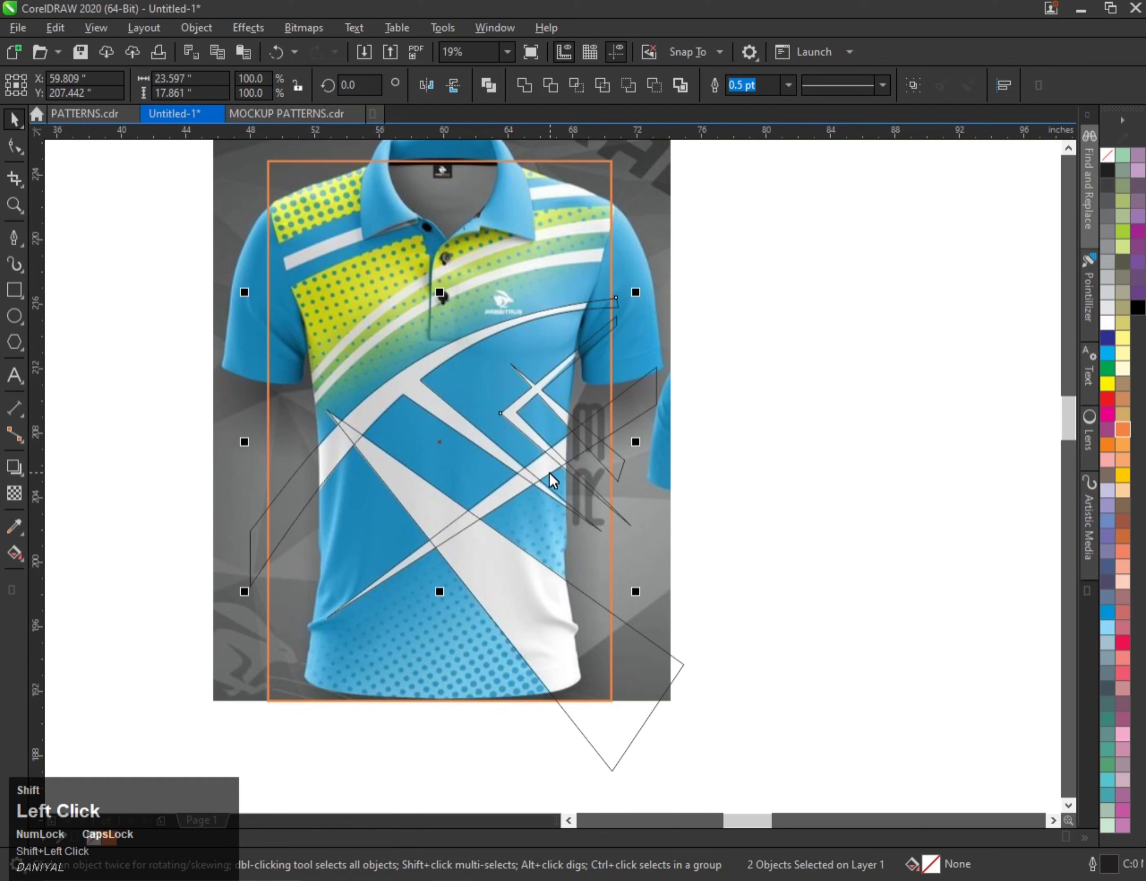
shift+click(534, 475)
shift+click(511, 564)
click(525, 85)
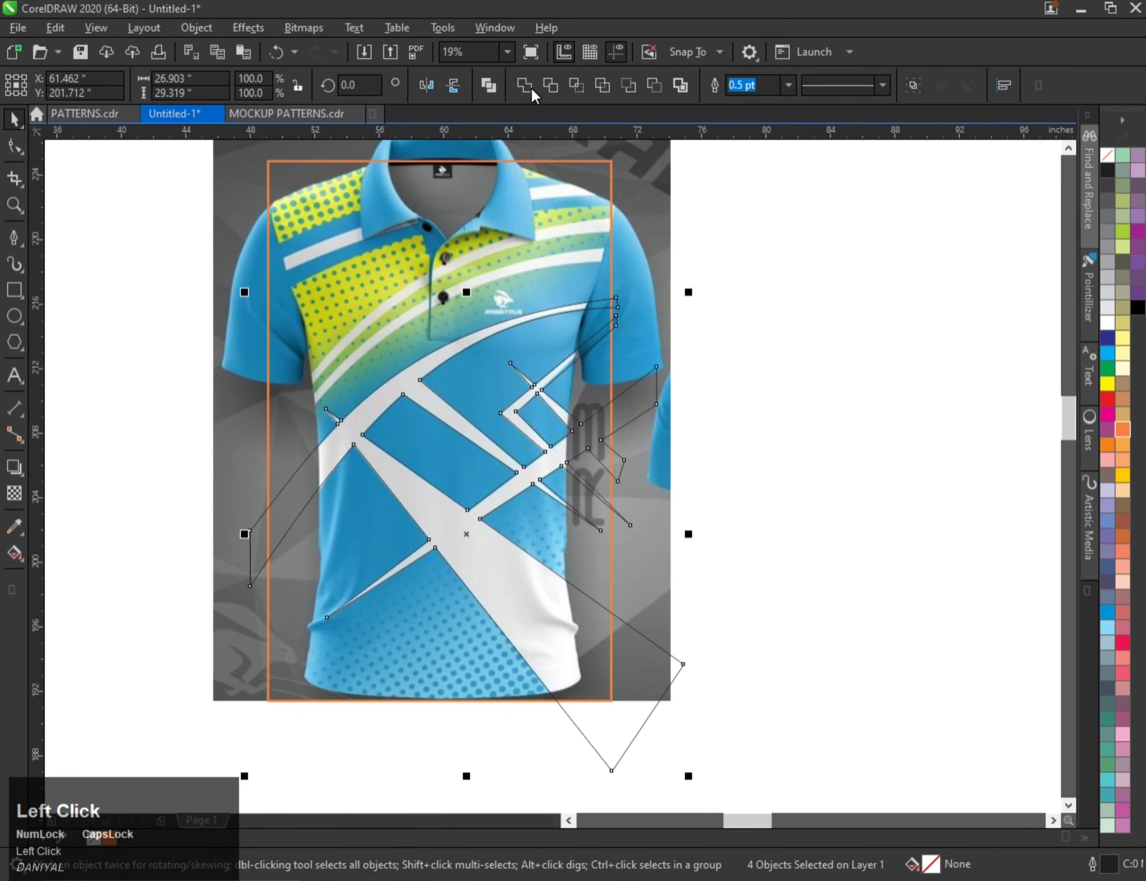
click(1108, 322)
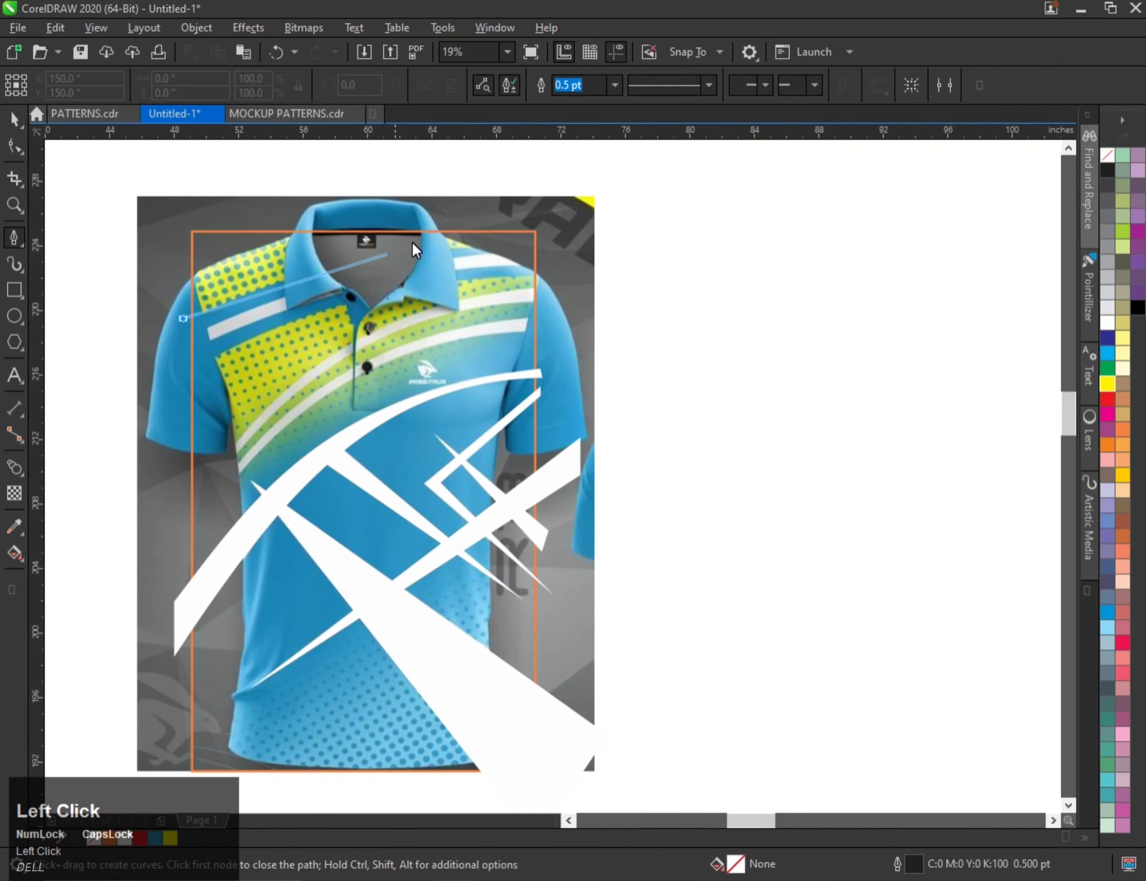
- Draw a closed four-node shape about 23.8 by 10 inches over the blue band crossing the shoulders and collar
scroll(412, 242, up, 1)
click(607, 209)
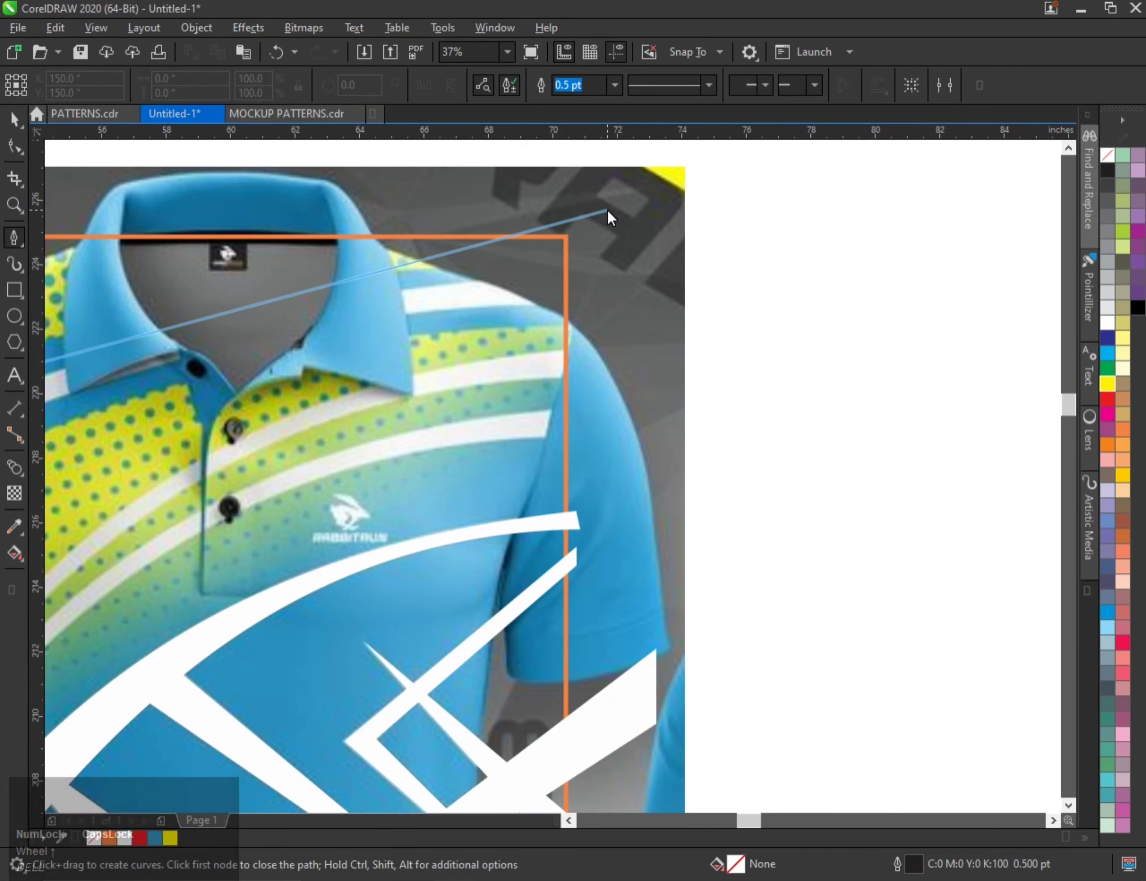
click(608, 324)
scroll(608, 324, down, 1)
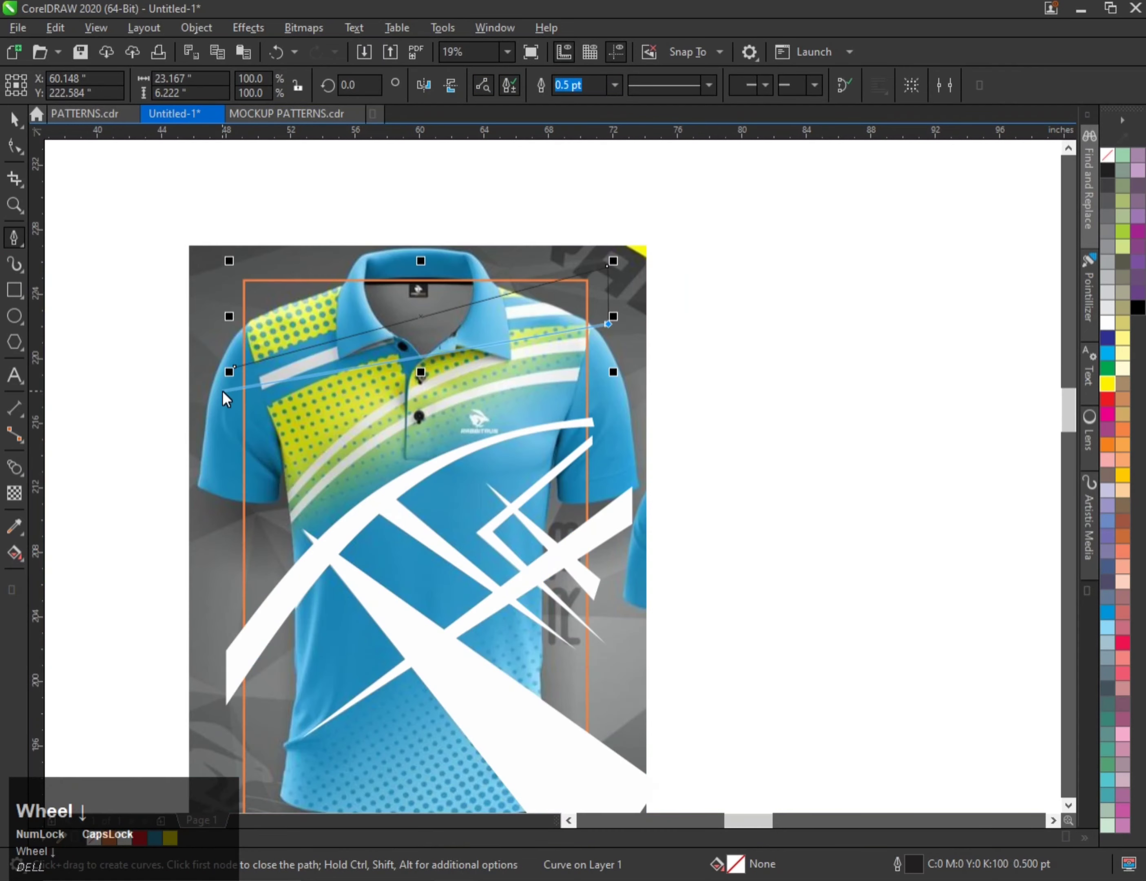
scroll(223, 391, up, 1)
click(224, 456)
scroll(223, 355, down, 1)
click(235, 348)
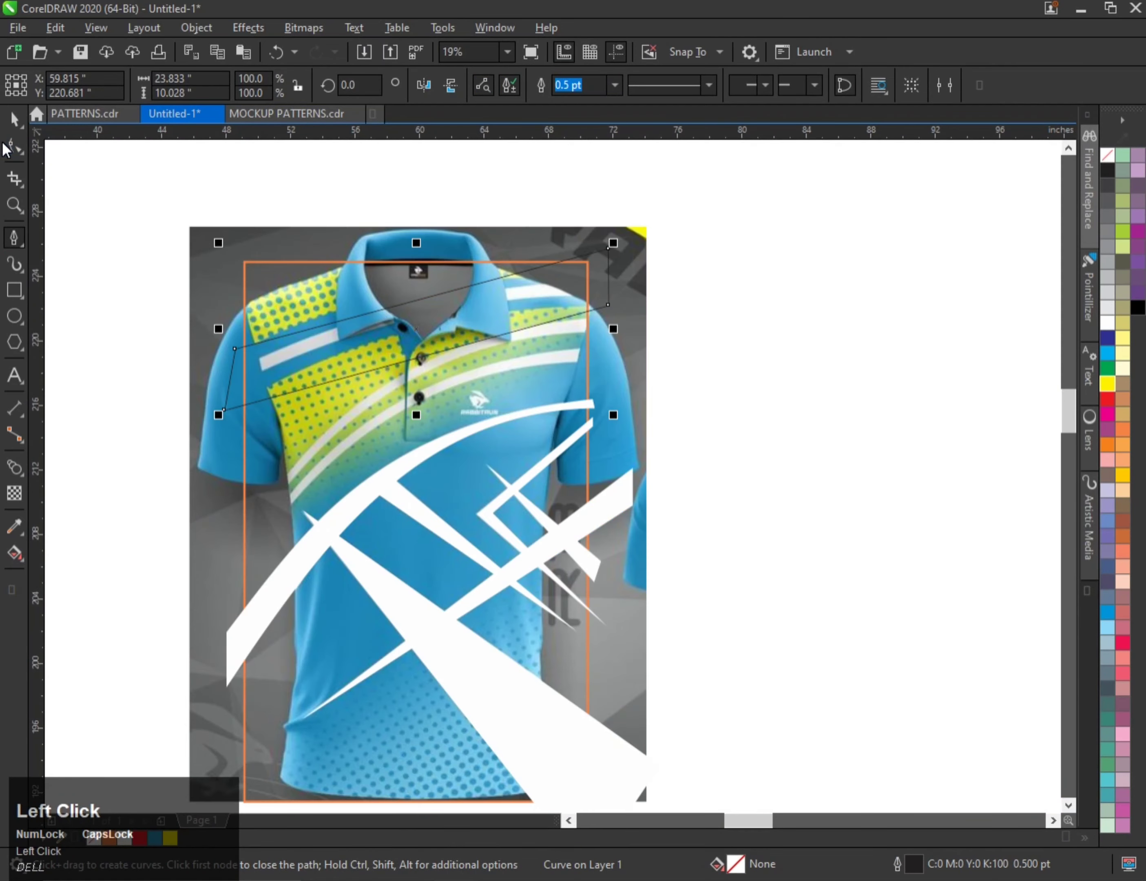
- Bend the shoulder band's long edges and adjust its upper end node to follow the artwork, making it about 24 by 9.1 inches
click(14, 146)
scroll(385, 316, up, 1)
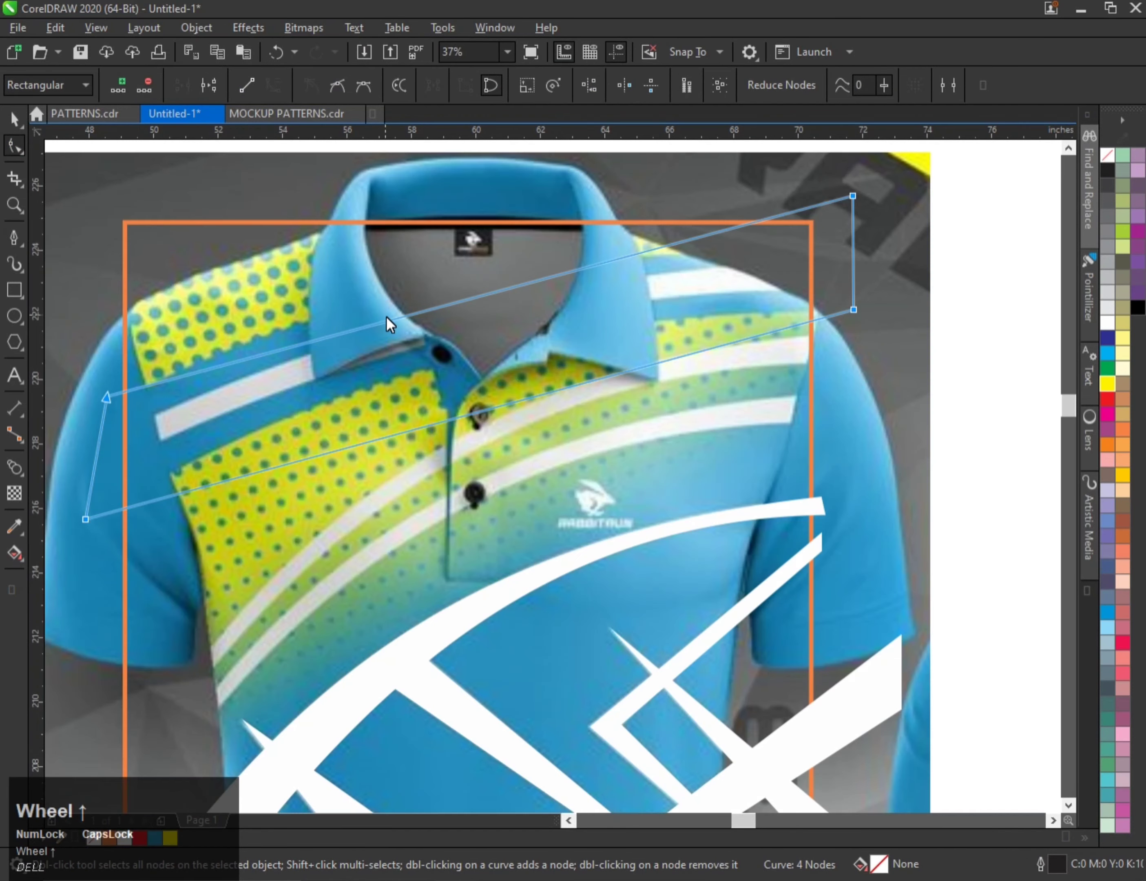
drag(401, 315, 393, 289)
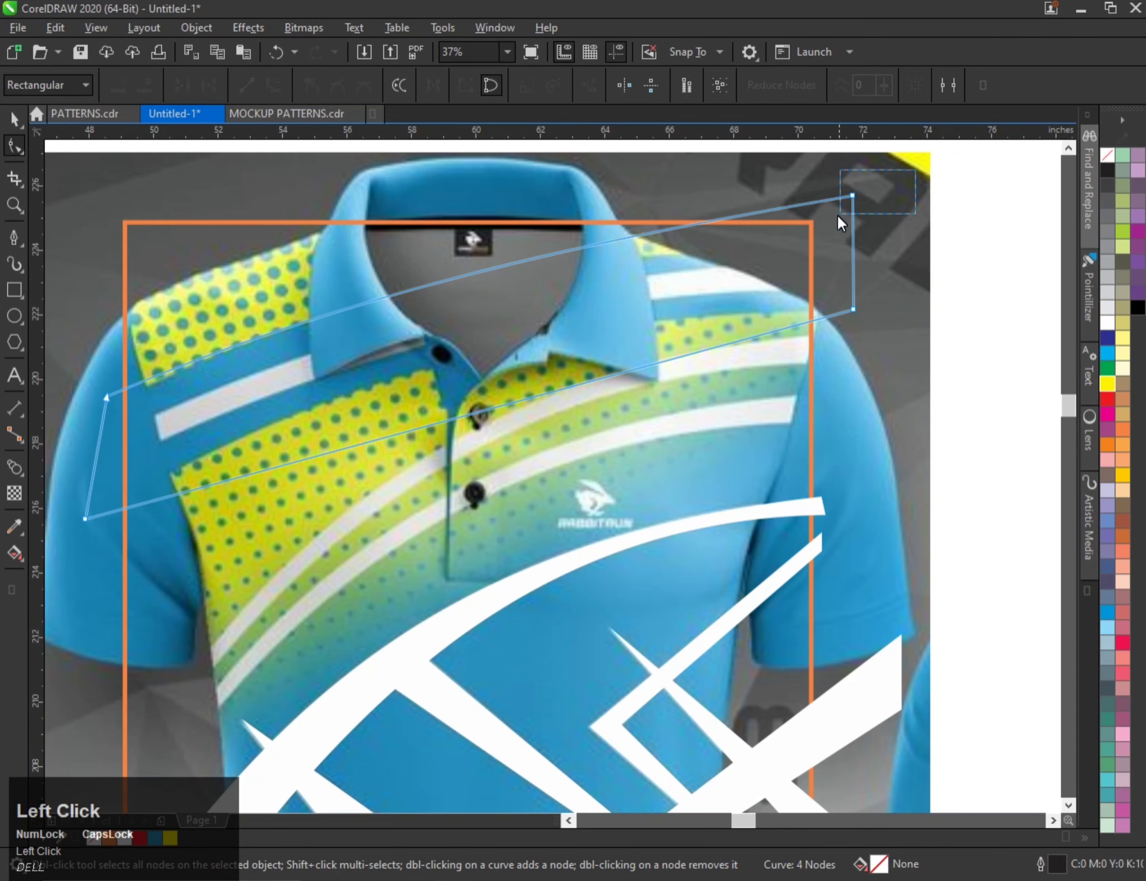
click(852, 196)
drag(852, 196, 861, 223)
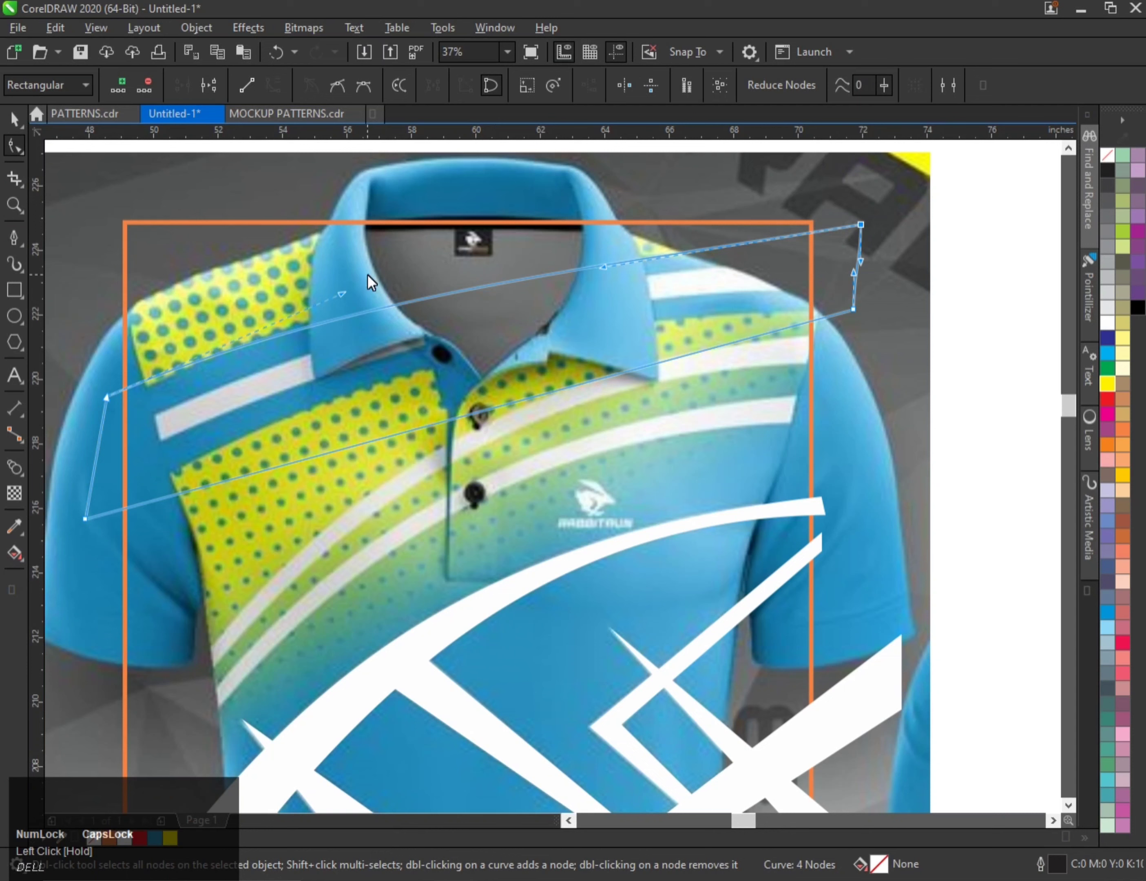
drag(410, 302, 413, 293)
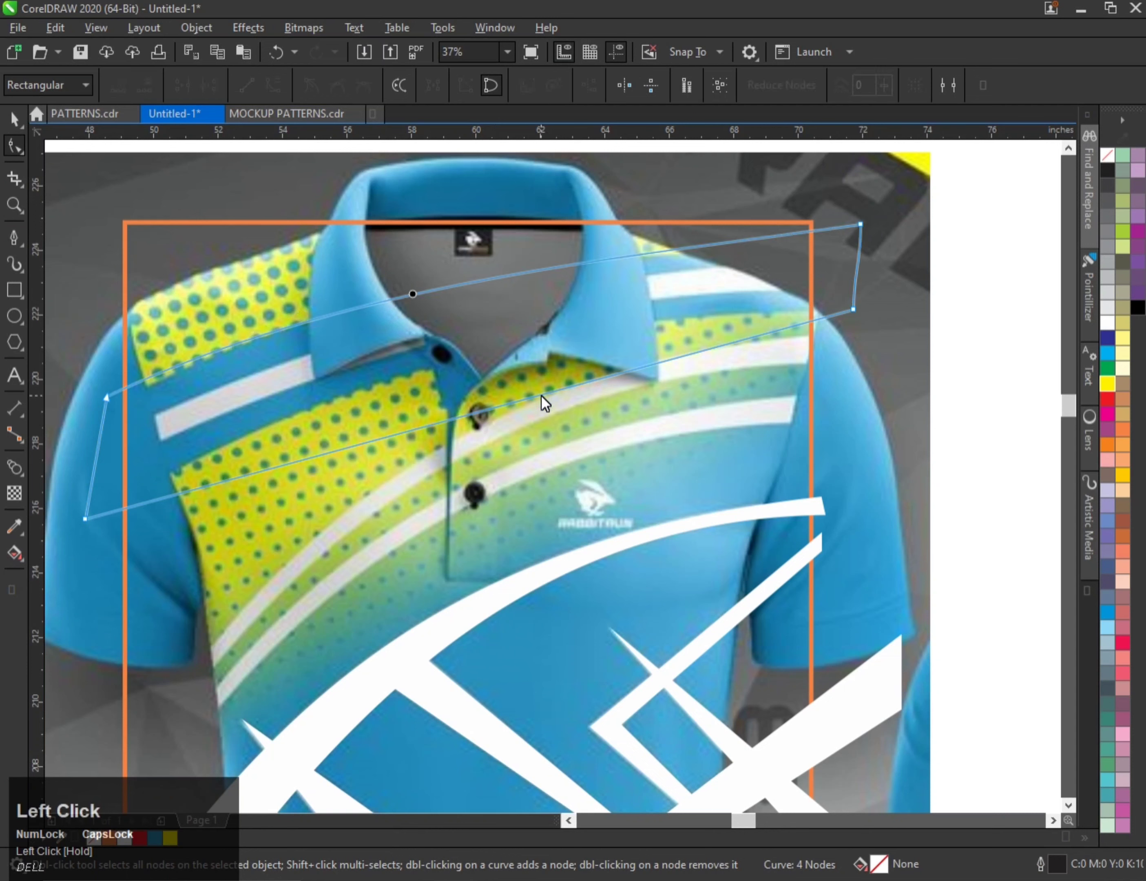
mouse_move(542, 394)
mouse_down()
mouse_move(534, 358)
mouse_move(489, 350)
mouse_up()
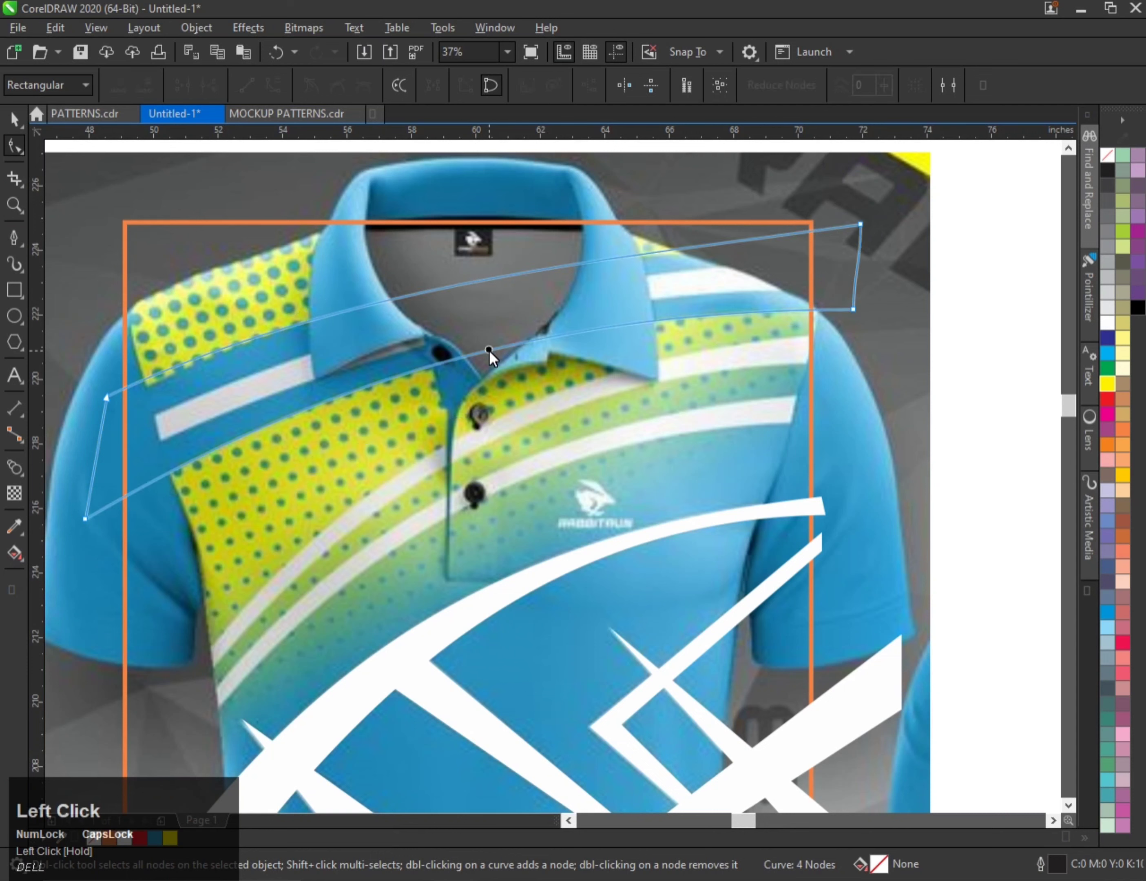
key(space)
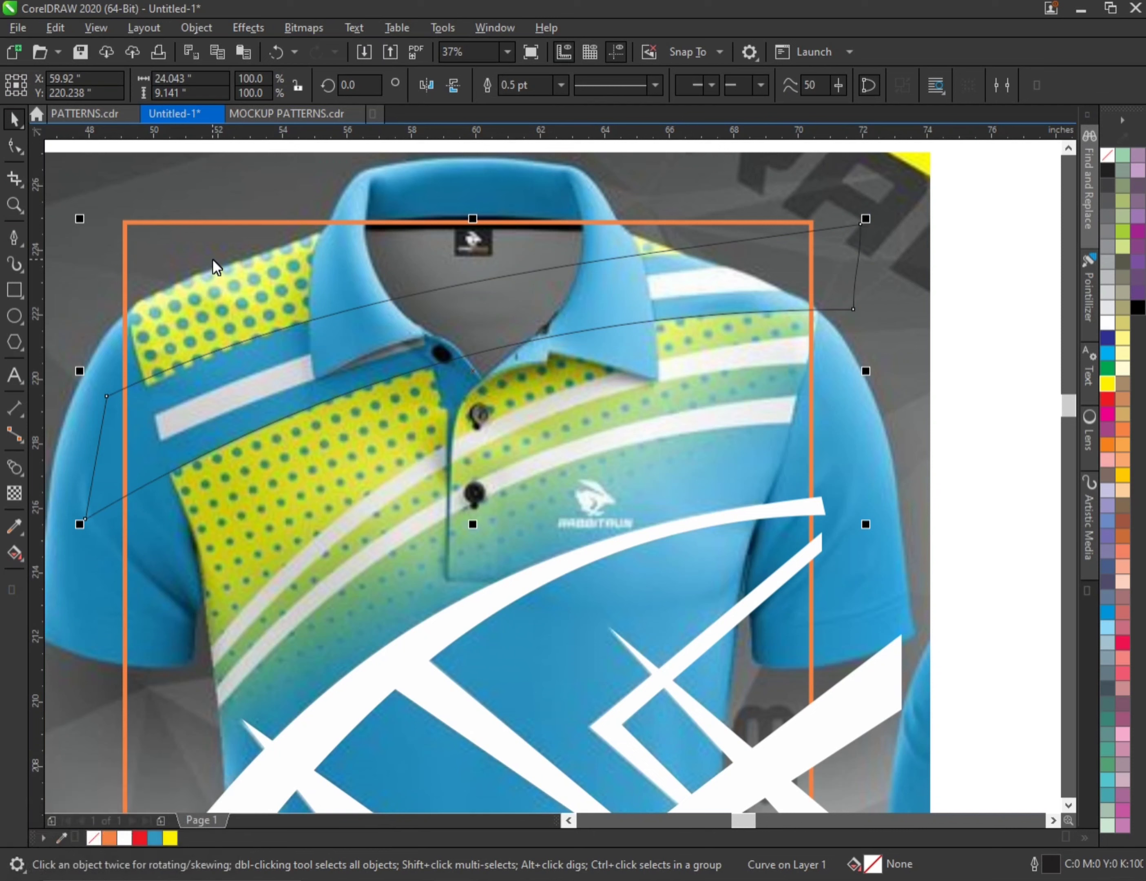
- Try a one-step inside contour with a 0.667 inch offset on the shoulder band and undo it
click(26, 475)
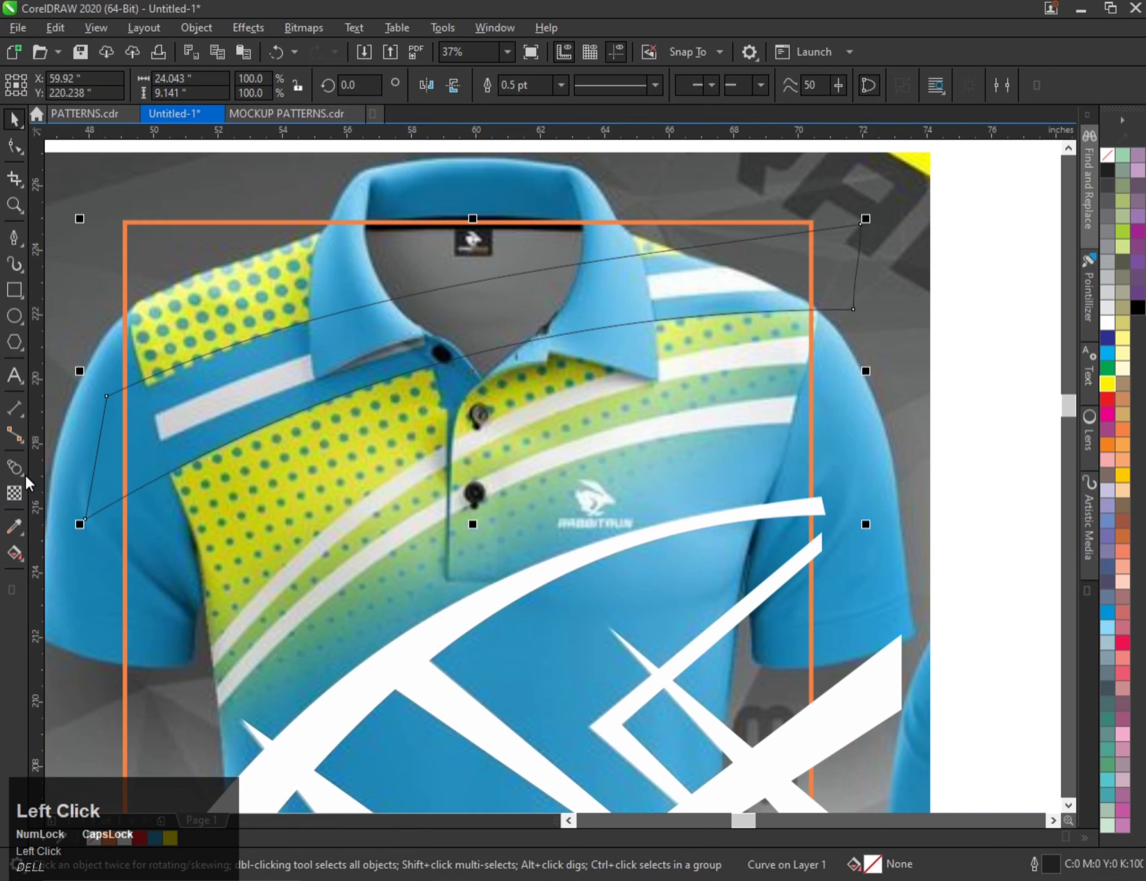
click(81, 484)
drag(216, 400, 282, 497)
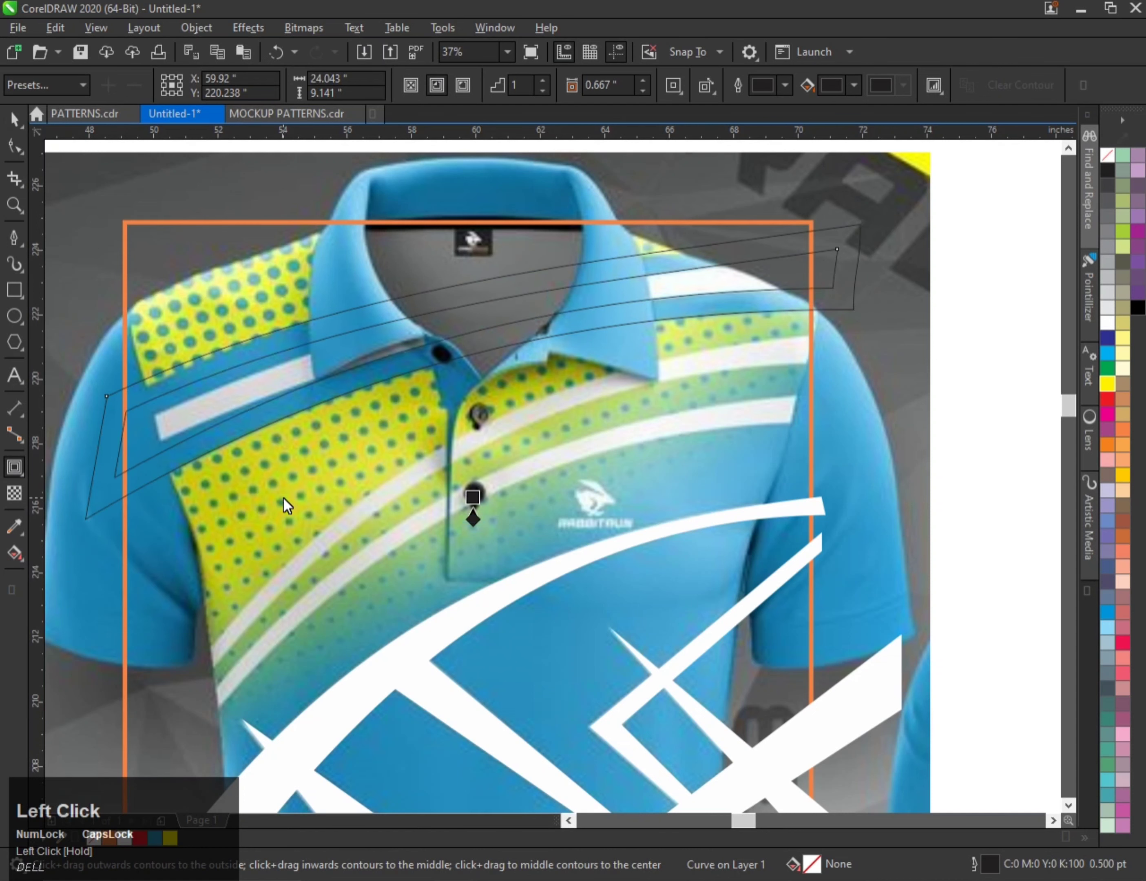
key(ctrl+z)
key(space)
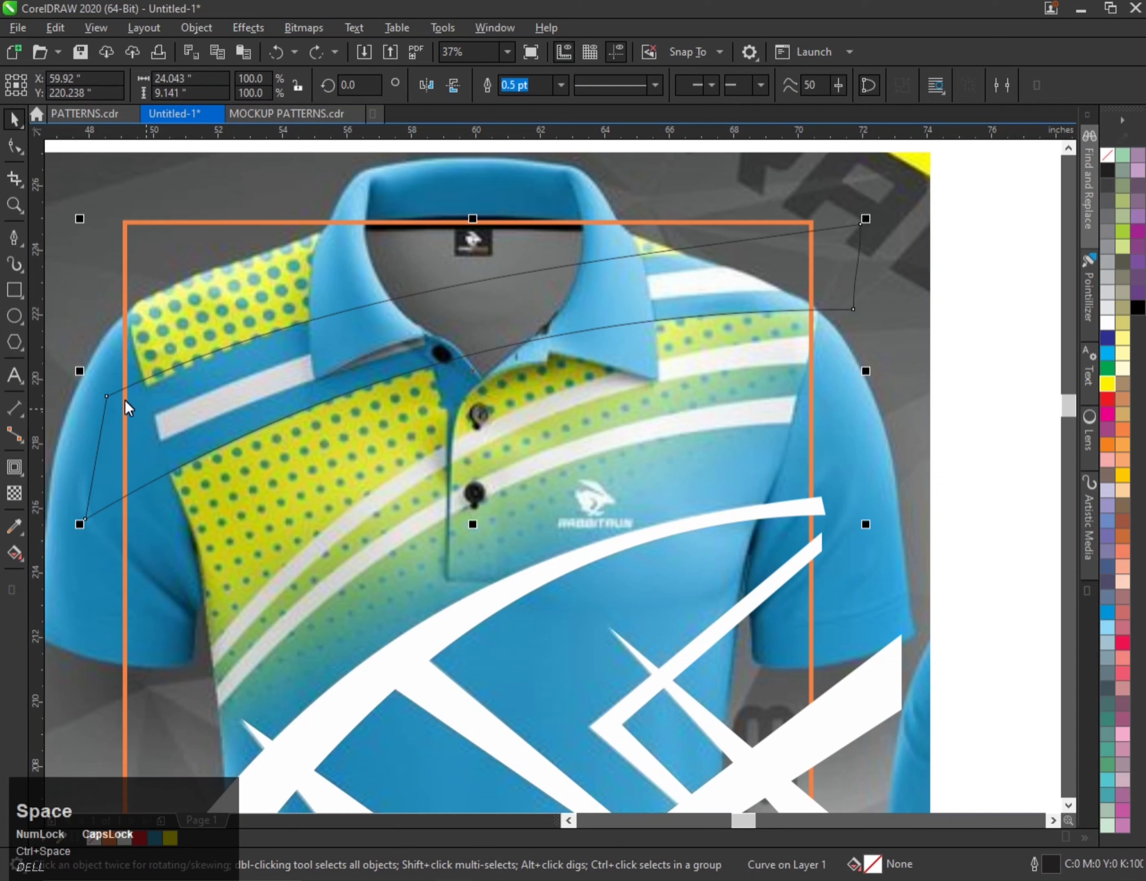
- Draw a straight two-node line along the white shoulder stripe, running past both ends of the shoulder band
click(14, 238)
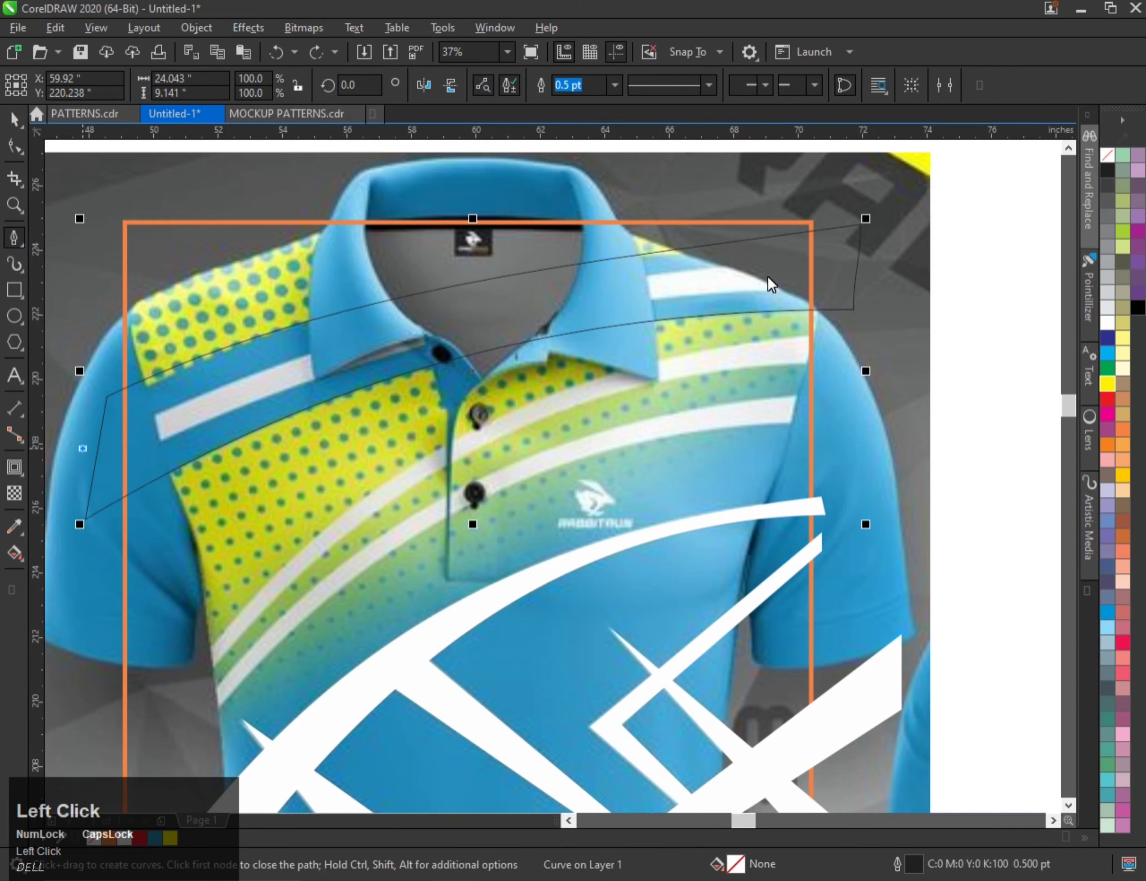
click(888, 262)
key(space)
- Bend the line and adjust its lower end node to follow the white shoulder stripe, making it about 24.9 by 6.1 inches
key(F10)
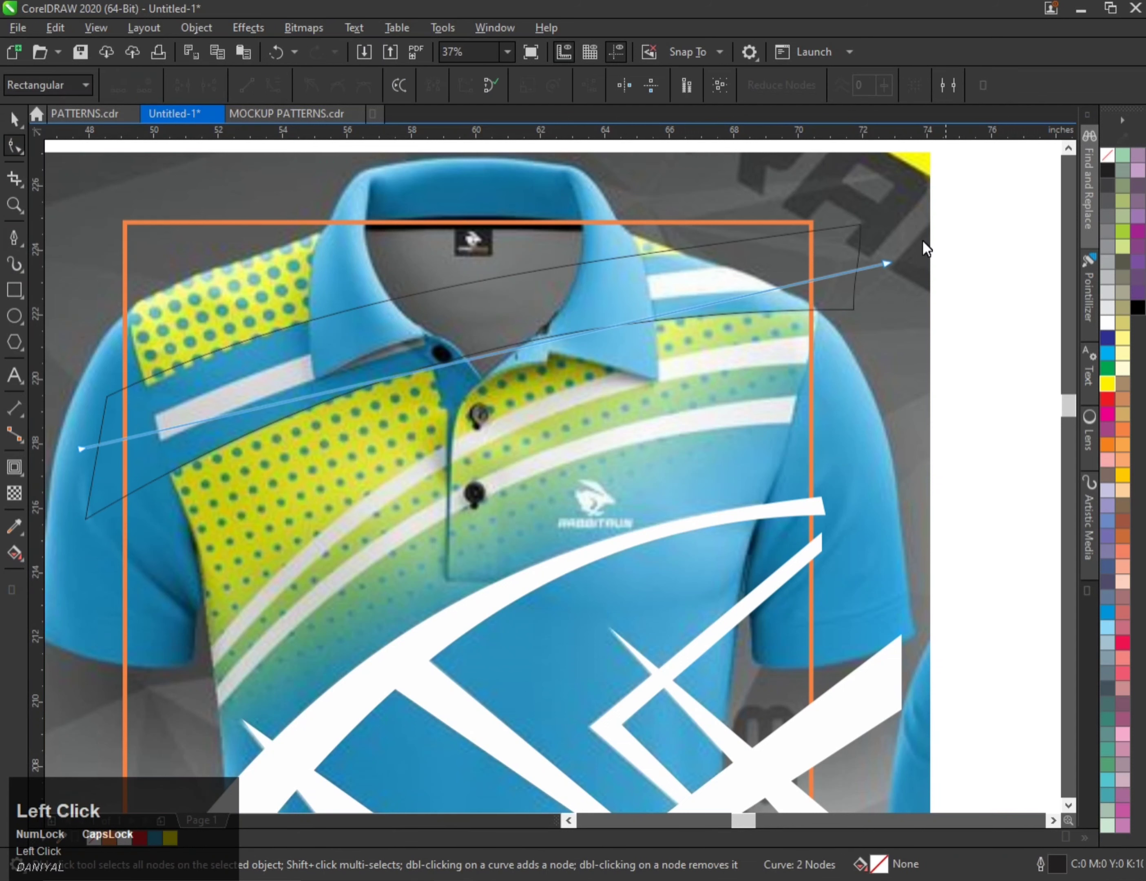
drag(944, 214, 64, 519)
drag(474, 358, 462, 318)
click(78, 447)
drag(77, 446, 82, 460)
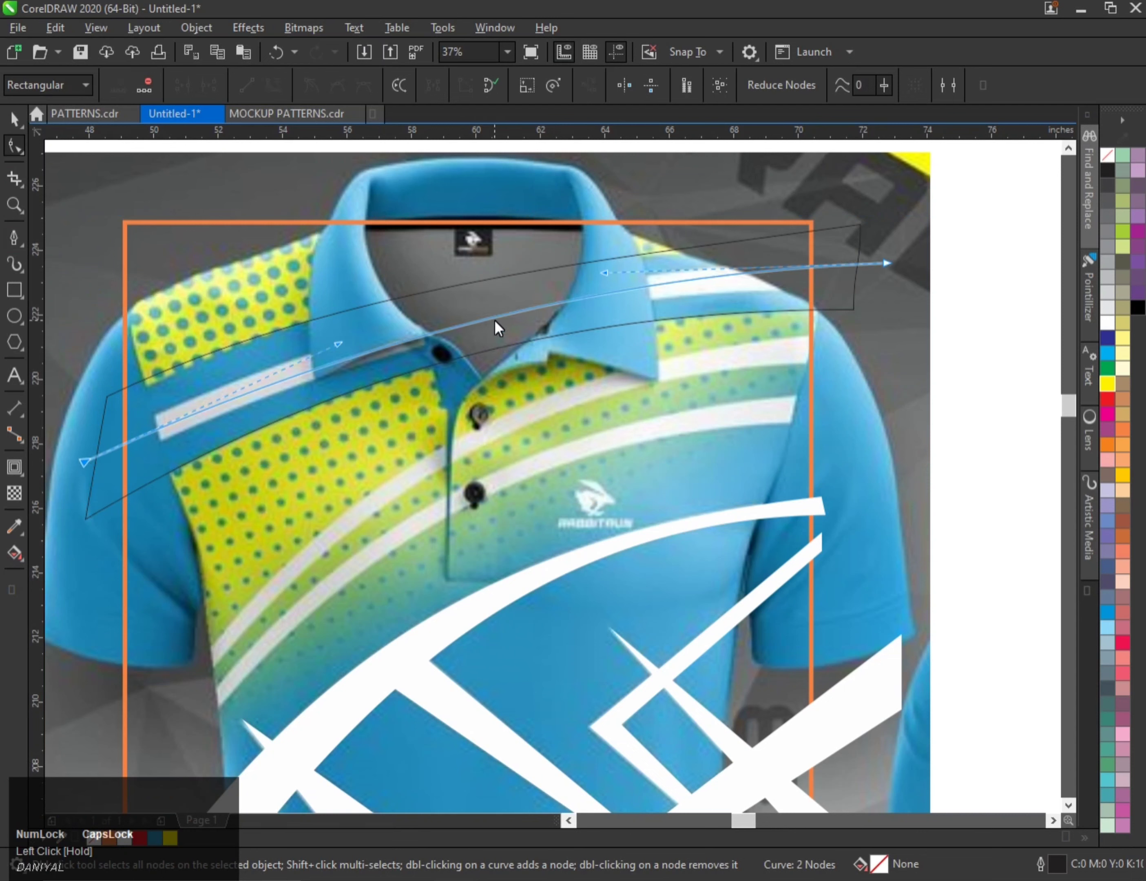
drag(494, 317, 447, 312)
scroll(84, 459, up, 2)
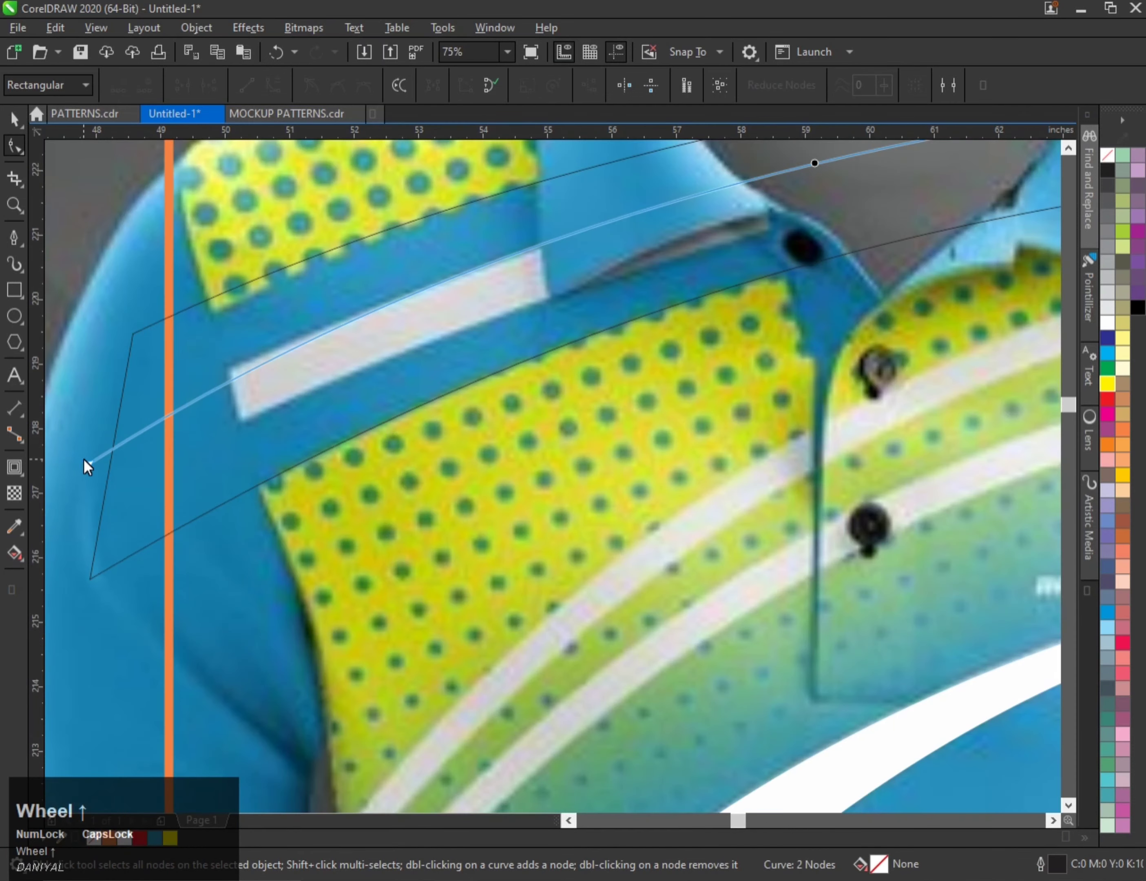
drag(84, 459, 71, 436)
scroll(71, 439, down, 2)
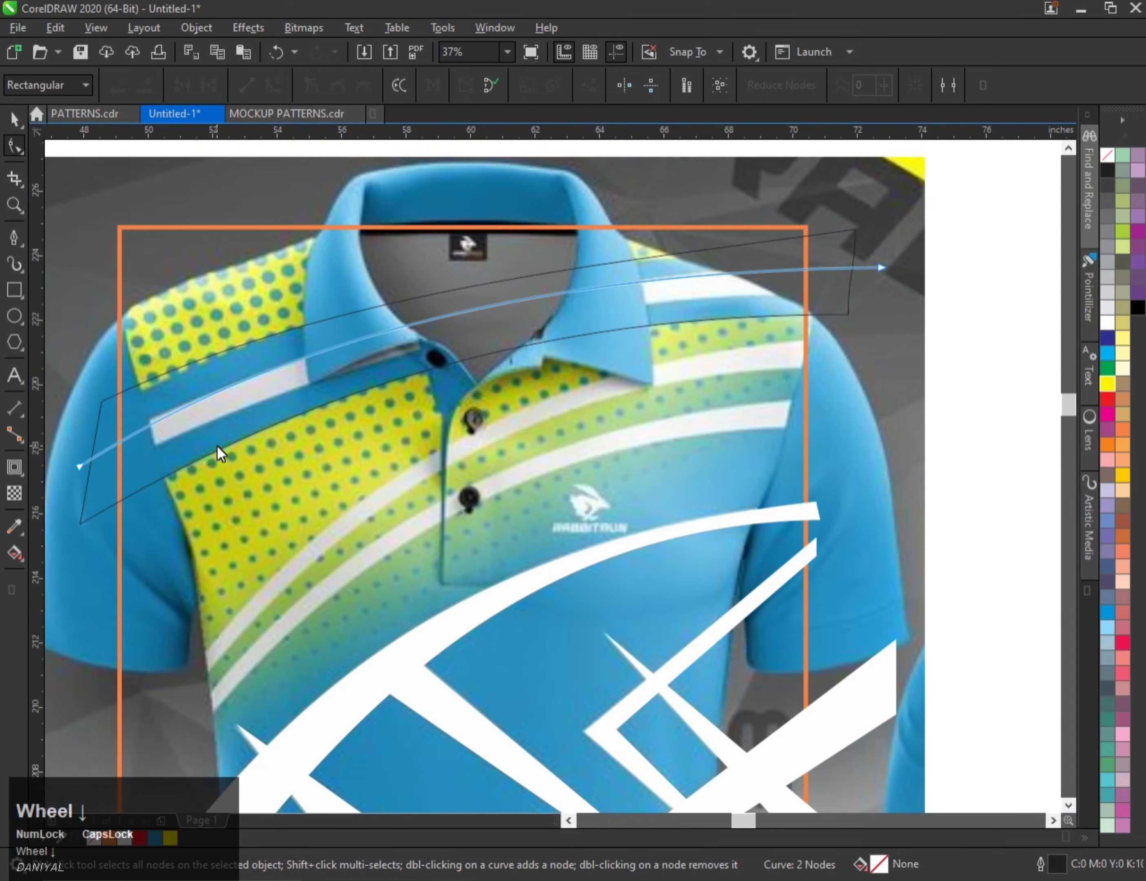
key(ctrl+space)
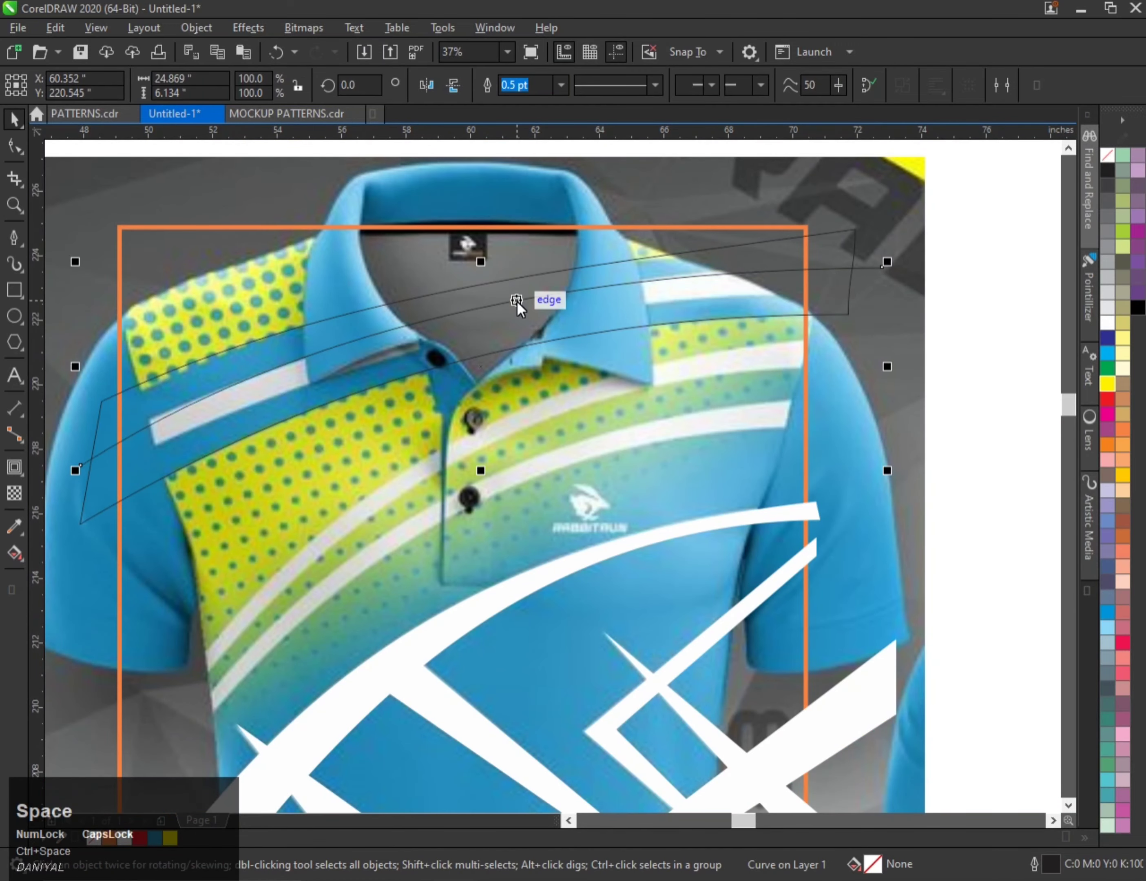
right_click(125, 833)
key(F12)
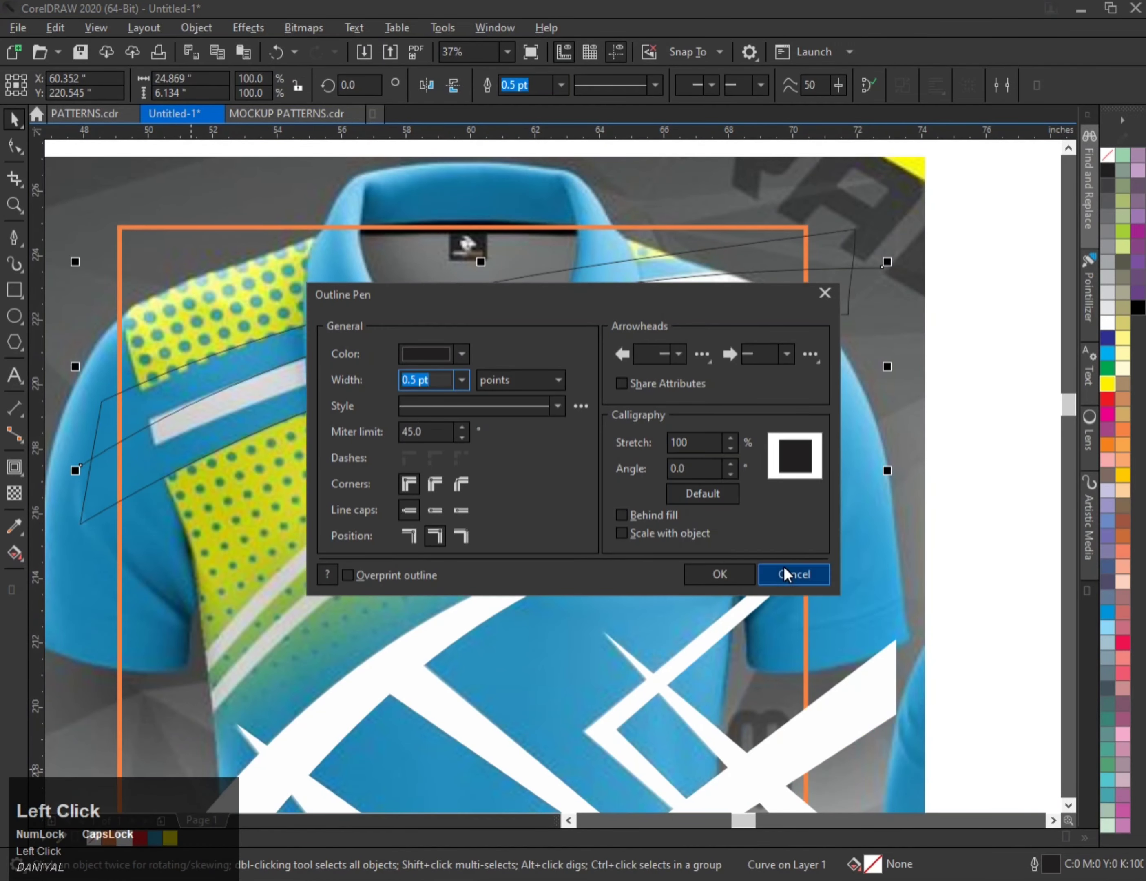
click(783, 572)
click(954, 292)
click(880, 269)
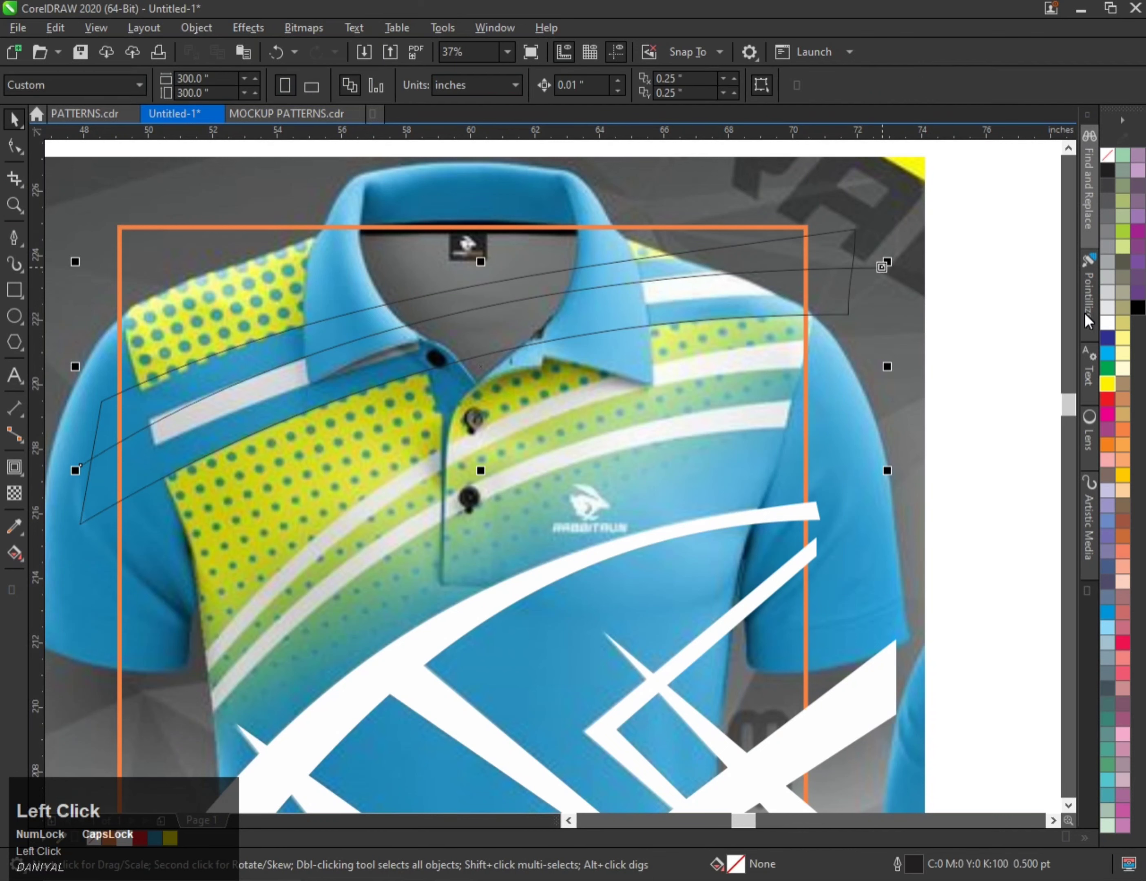
- Give the shoulder stripe curve a white 40 pt outline, placed behind the fill and scaling with the object
right_click(1107, 322)
key(F12)
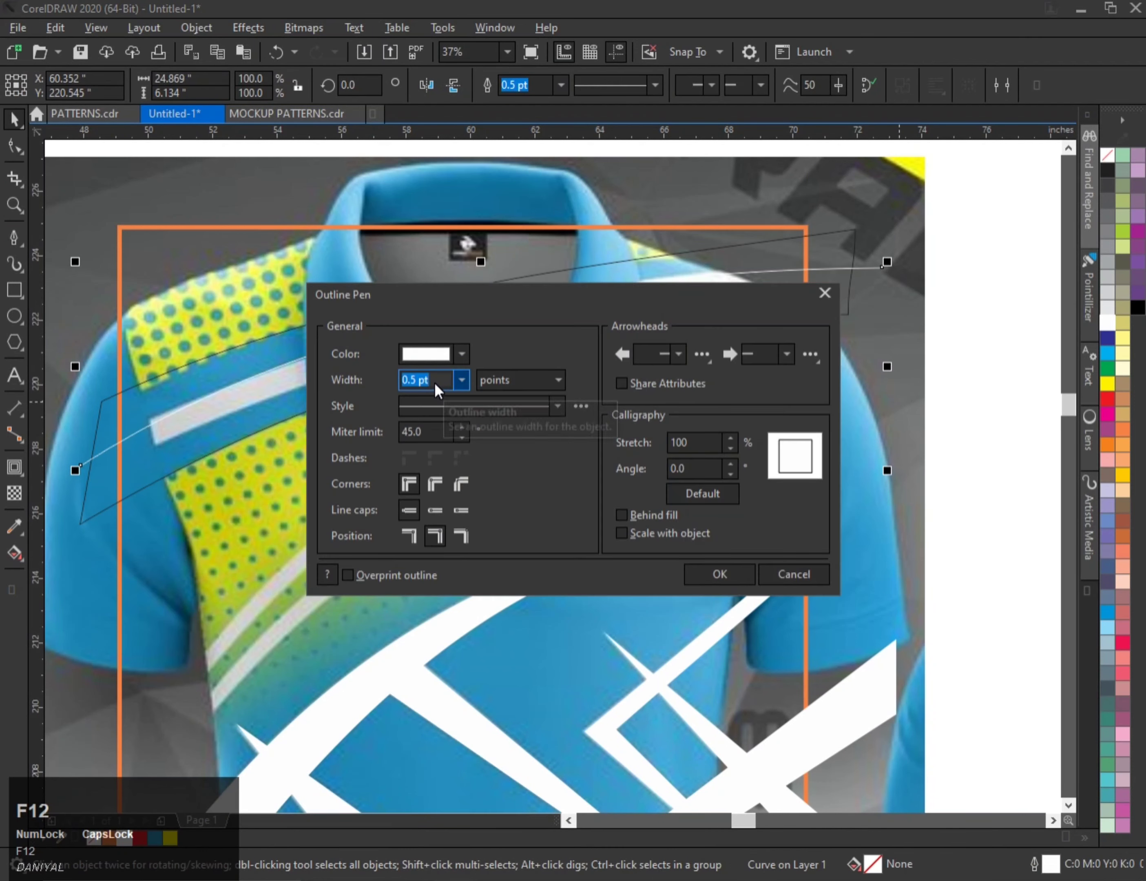
text(10)
click(623, 516)
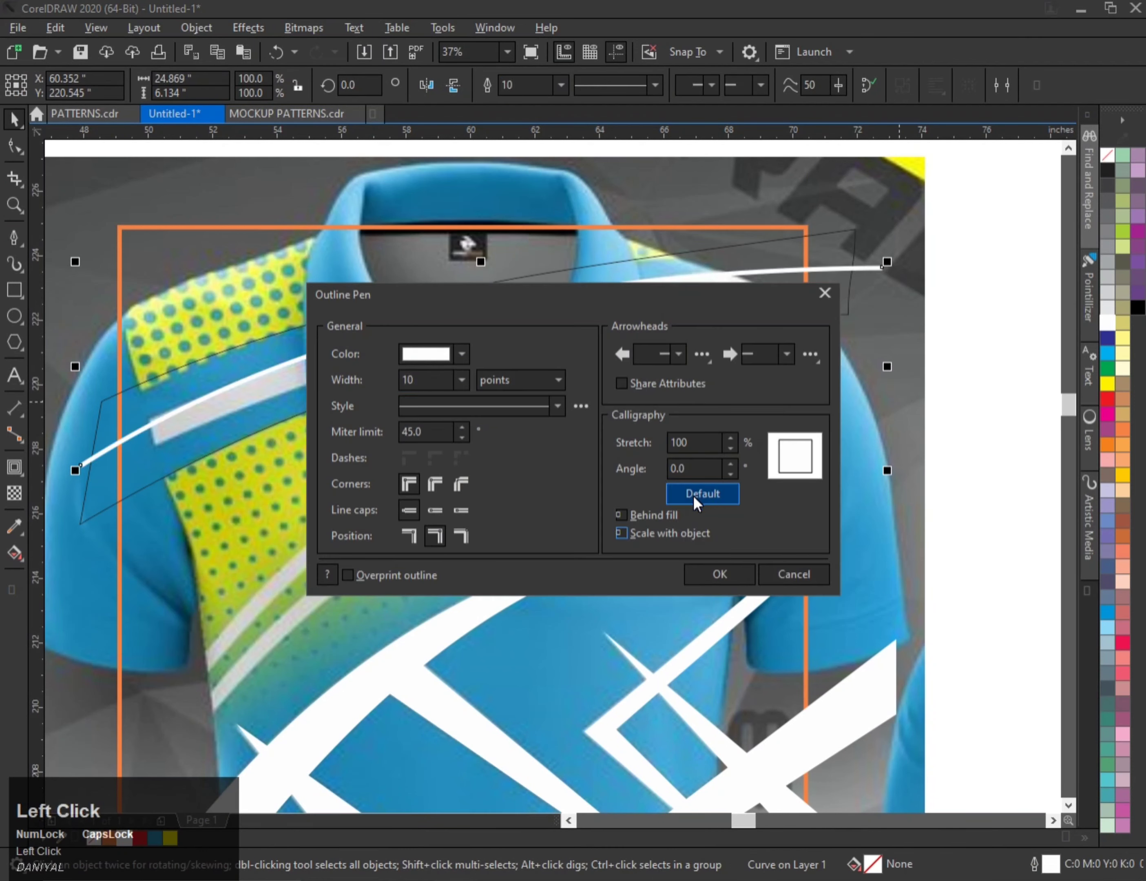
text(40)
key(Return)
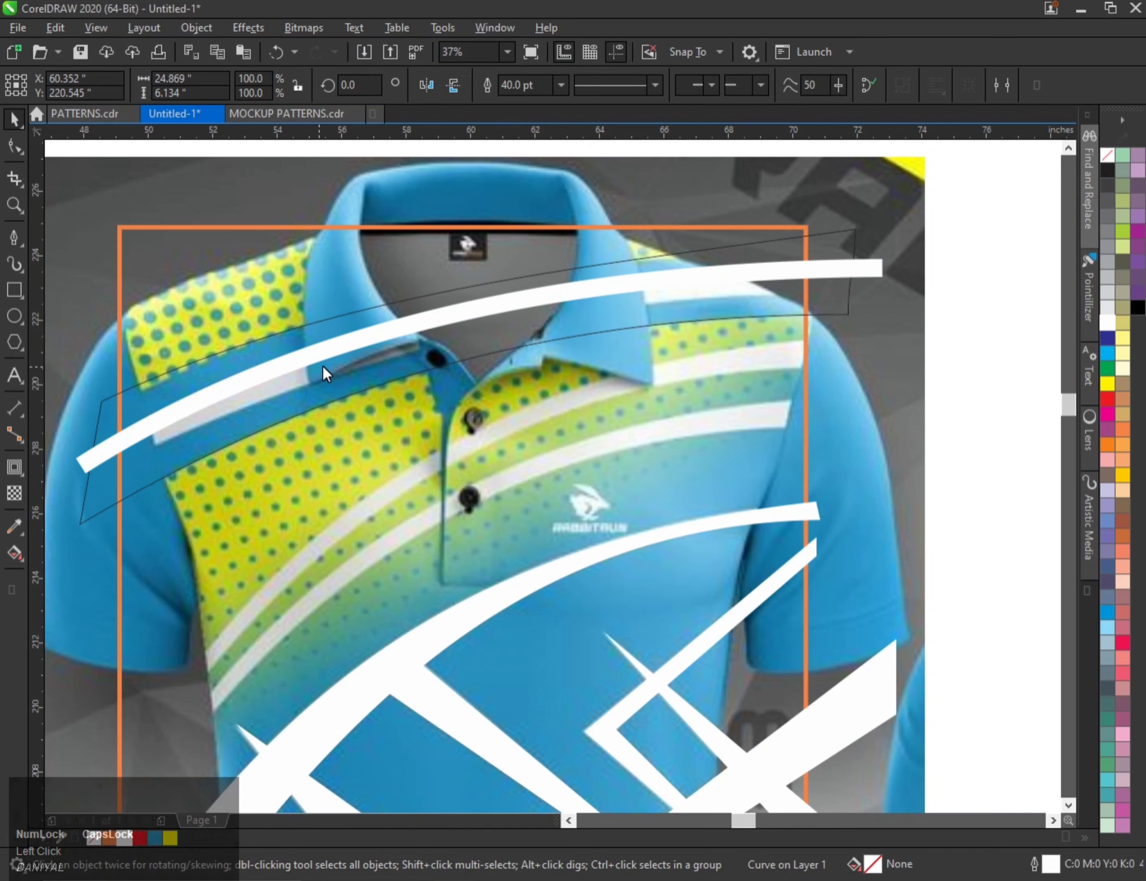
- Increase the shoulder stripe's outline width to 50 pt
key(F12)
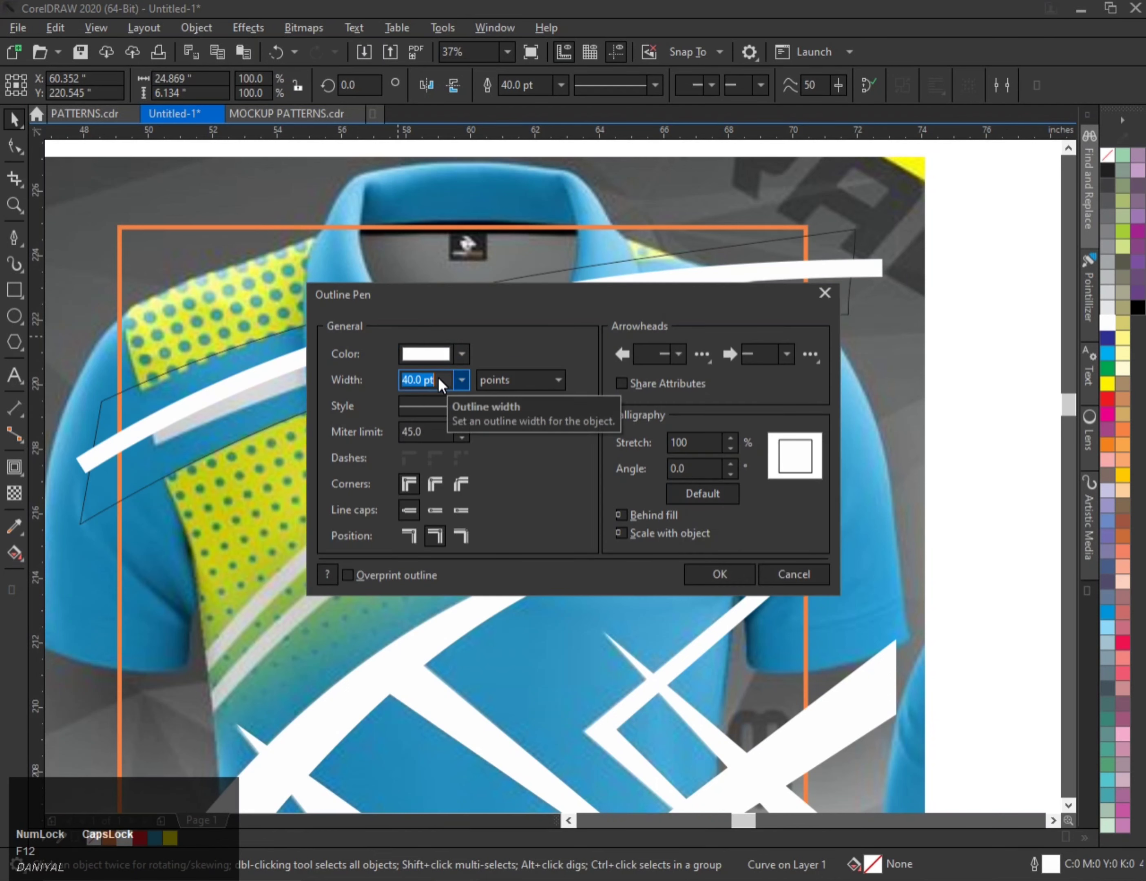
text(50)
key(Return)
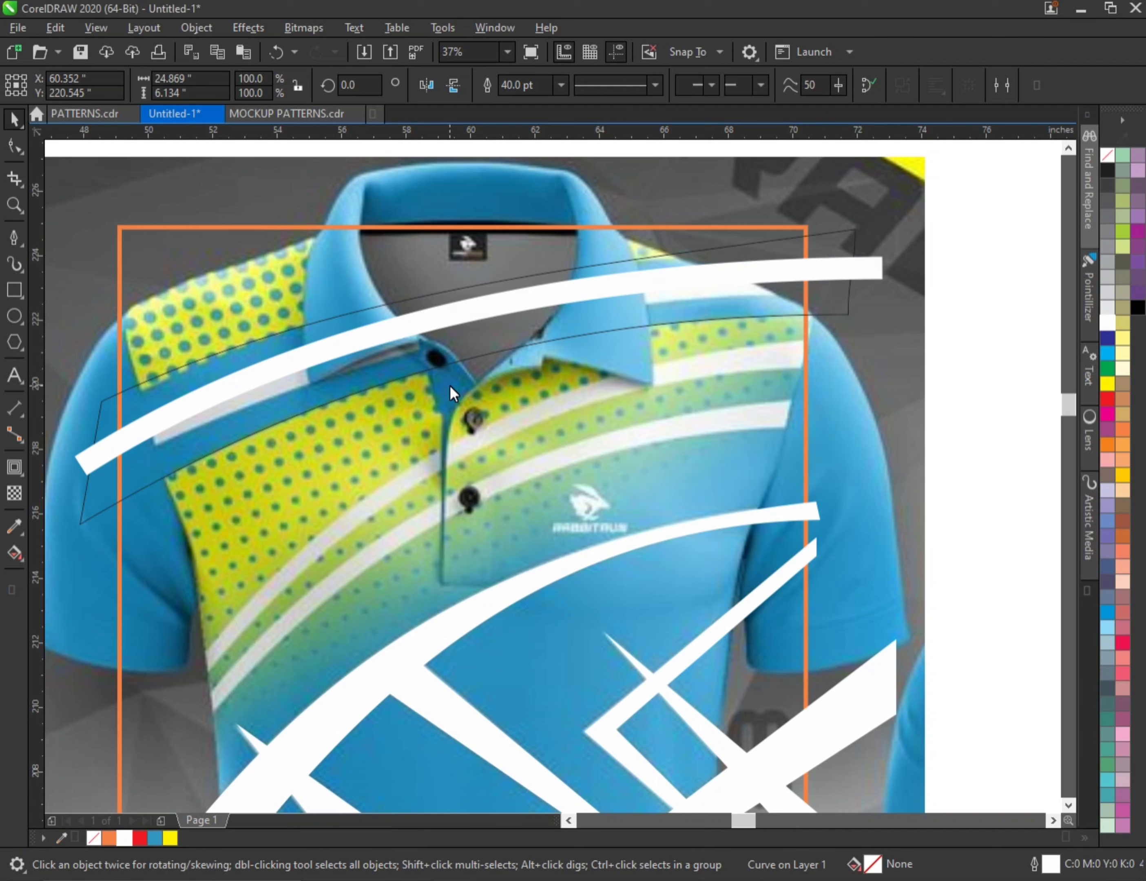
- Undo the first shift of the white shoulder stripe and move it about 0.3 inch down toward the stripe in the artwork
click(502, 301)
mouse_move(502, 301)
mouse_down()
mouse_move(503, 317)
mouse_move(489, 318)
mouse_up()
key(ctrl+z)
click(491, 304)
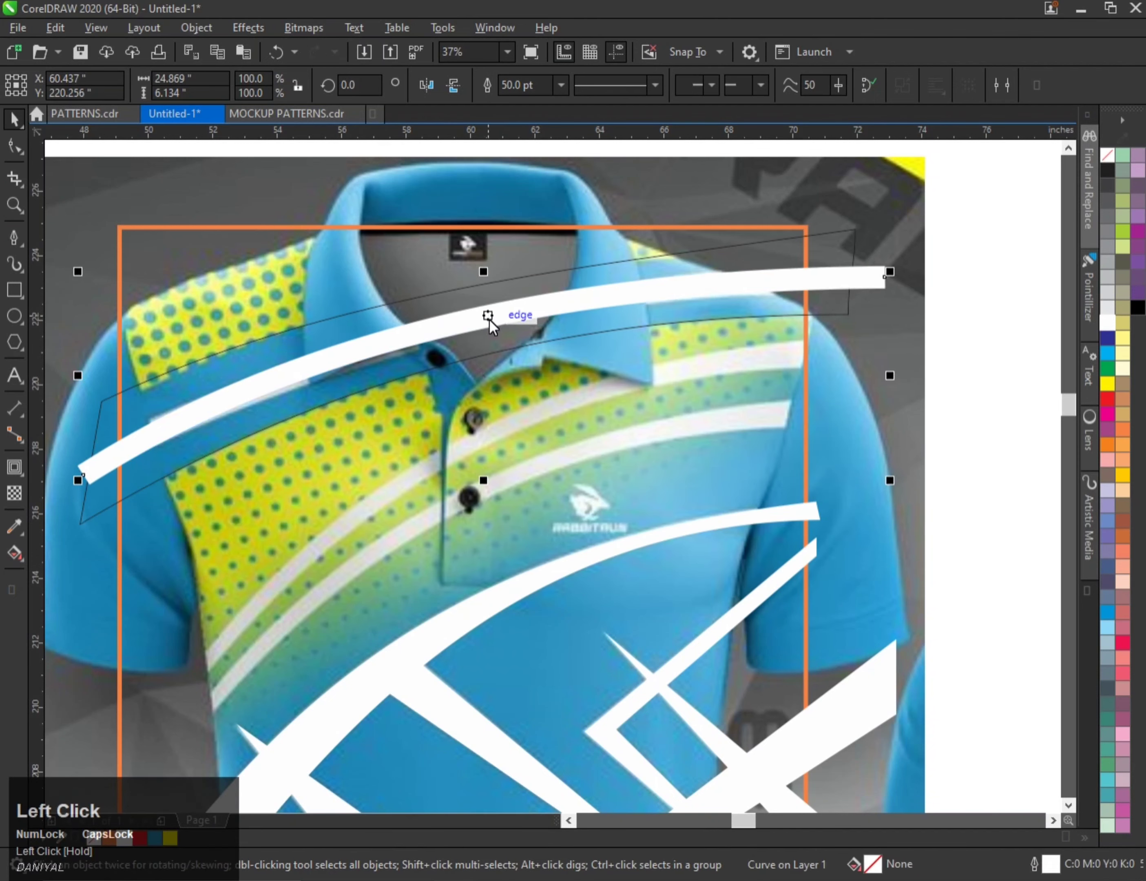
- Convert the white shoulder stripe's 50 pt outline into a filled object and PowerClip it inside the curved shoulder band outline
click(489, 319)
click(16, 148)
drag(444, 325, 445, 326)
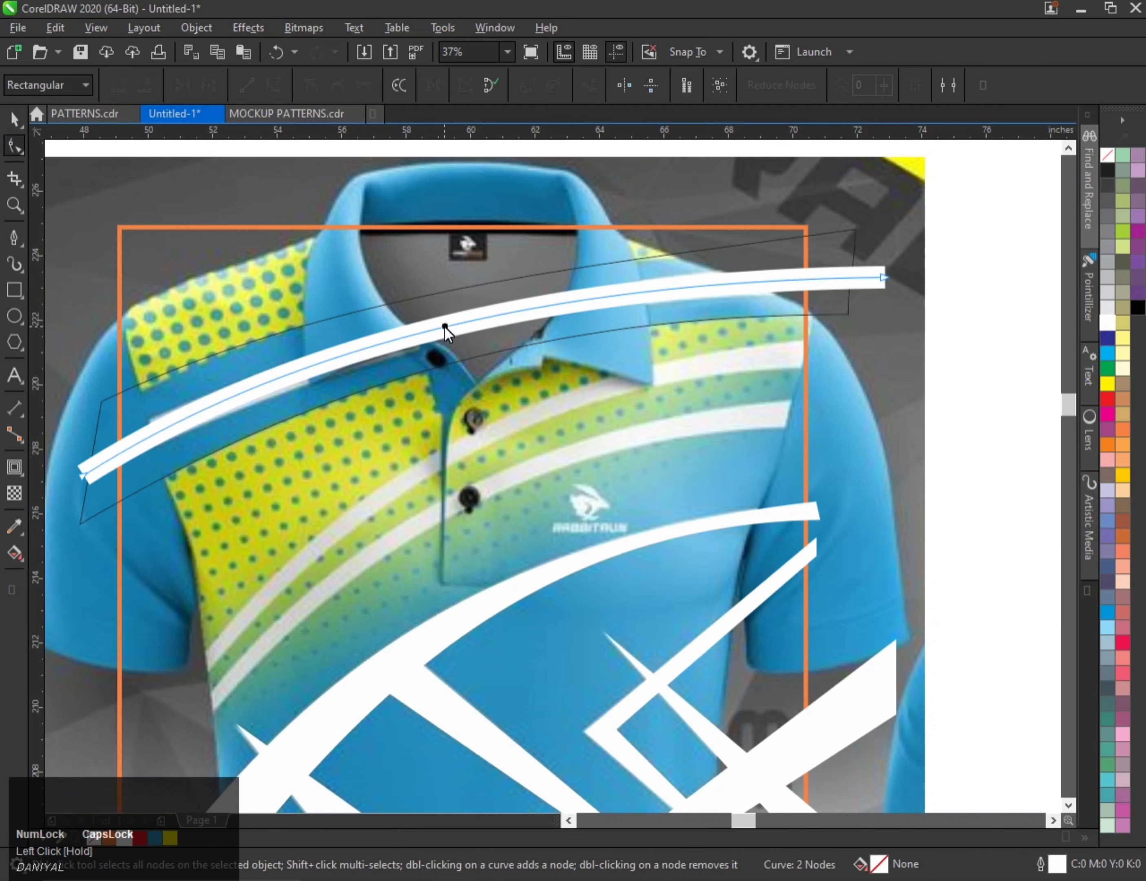
key(space)
click(963, 254)
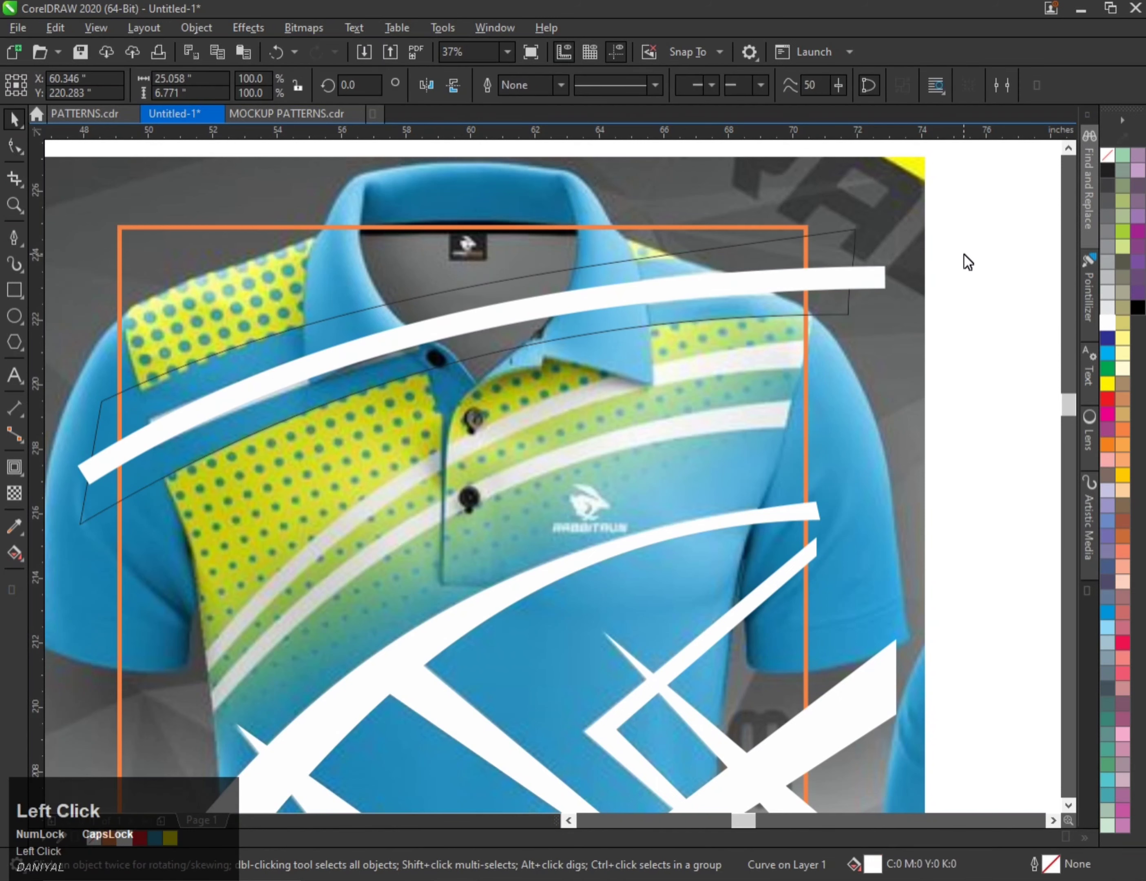
click(829, 241)
click(15, 526)
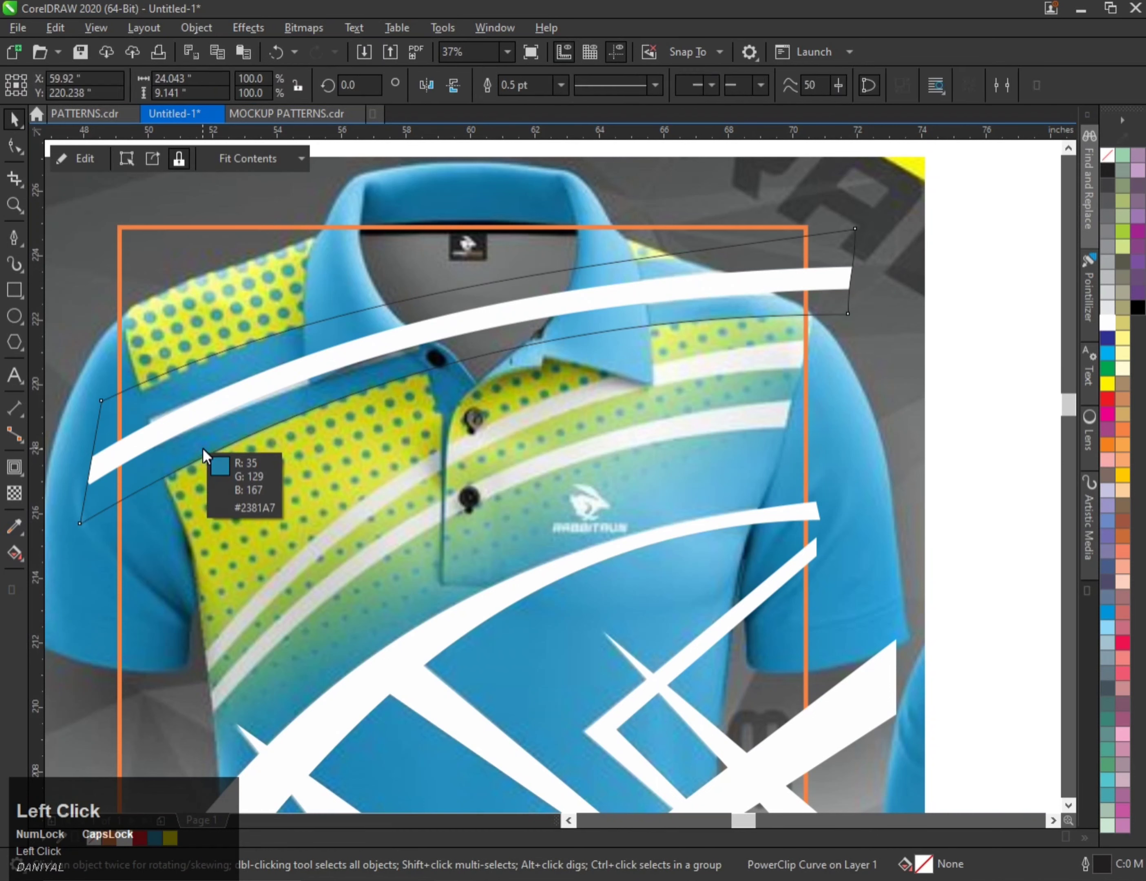
key(space)
click(63, 386)
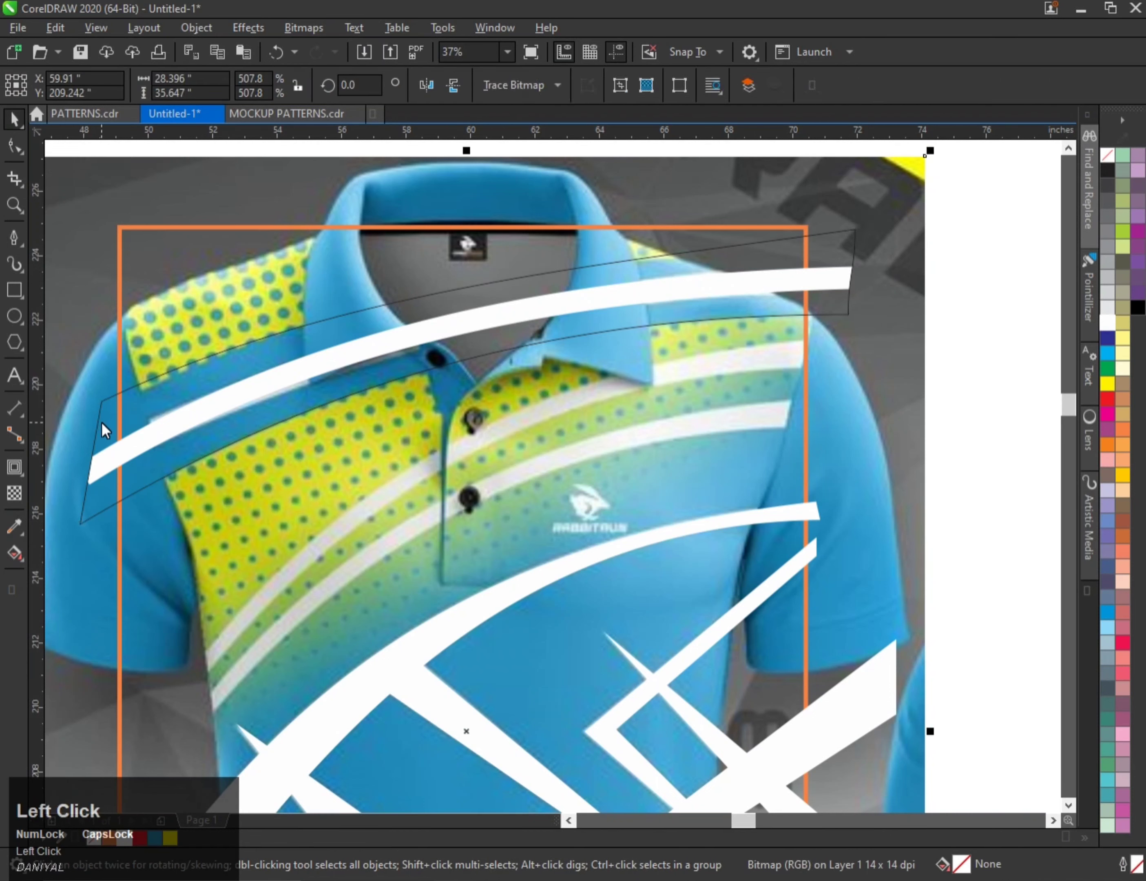
- Fill the curved shoulder band with blue R50 G151 B193 and remove its outline
click(136, 408)
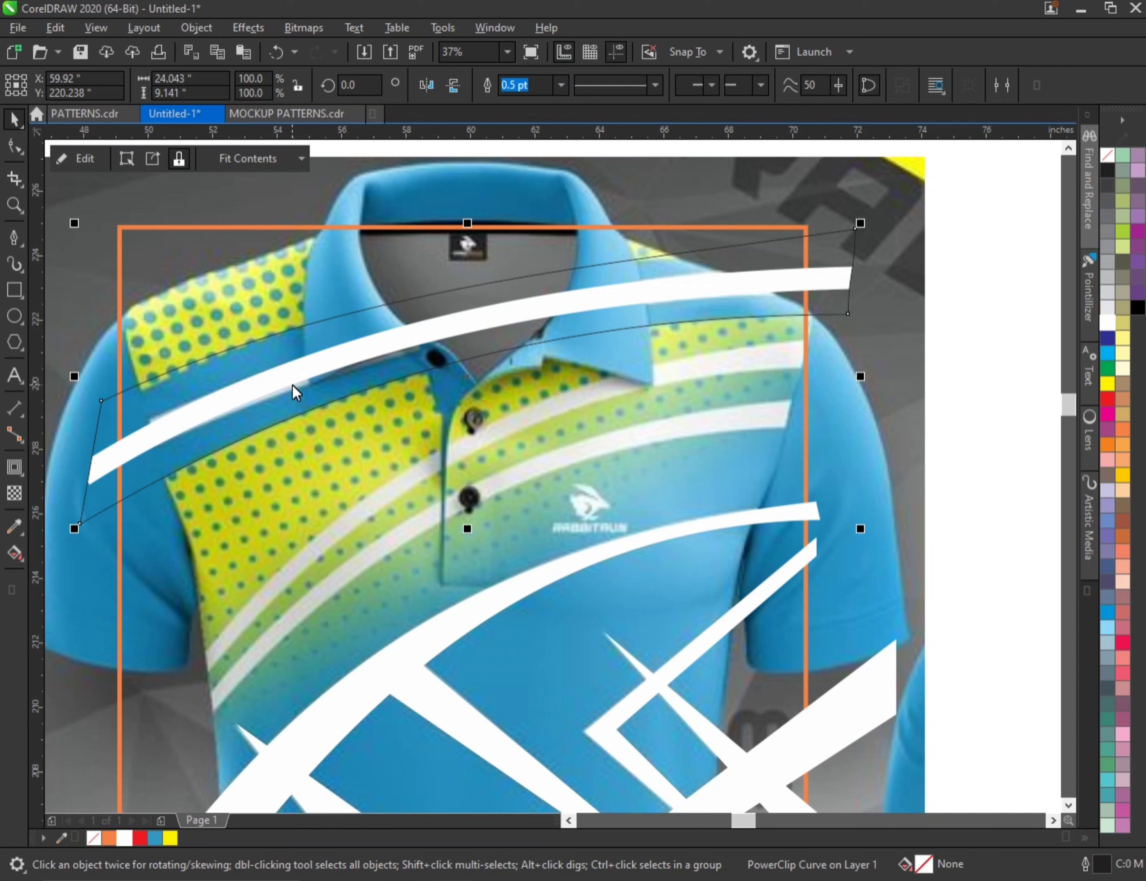
click(835, 287)
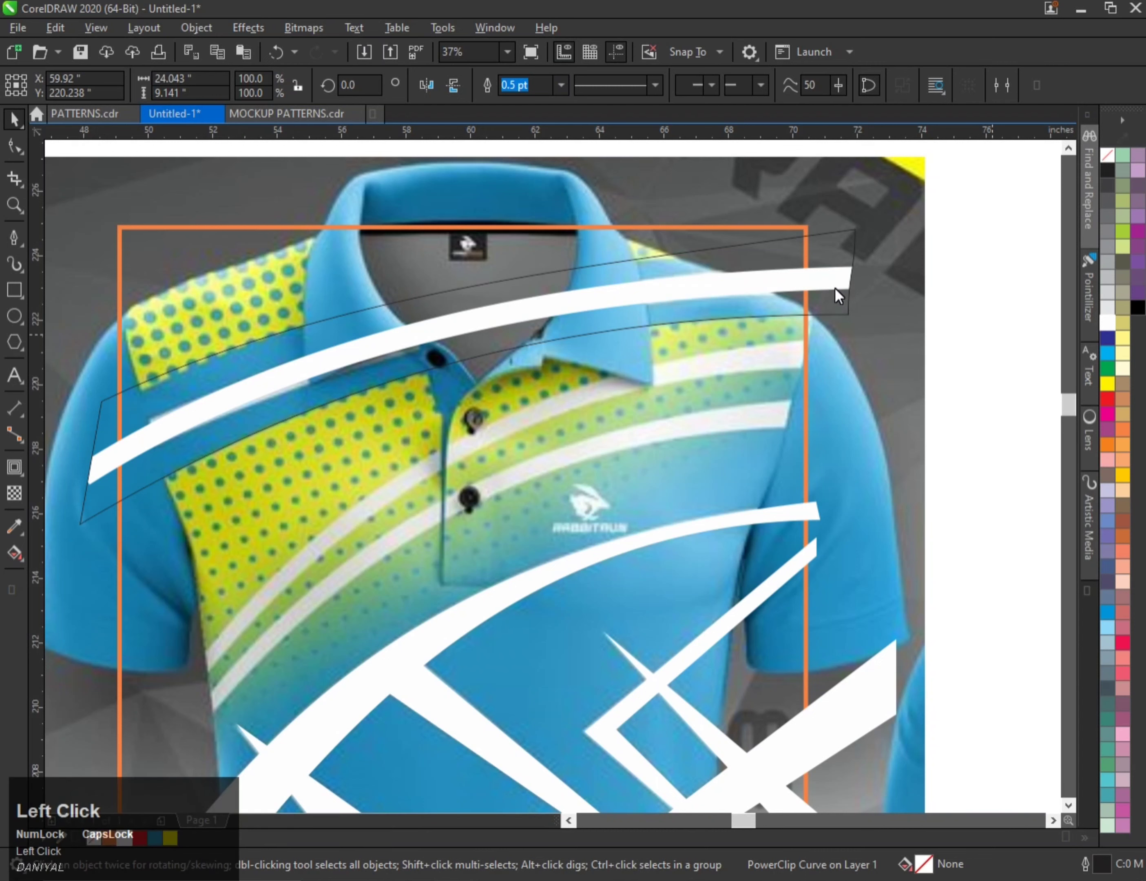
click(168, 838)
click(155, 836)
scroll(315, 515, down, 2)
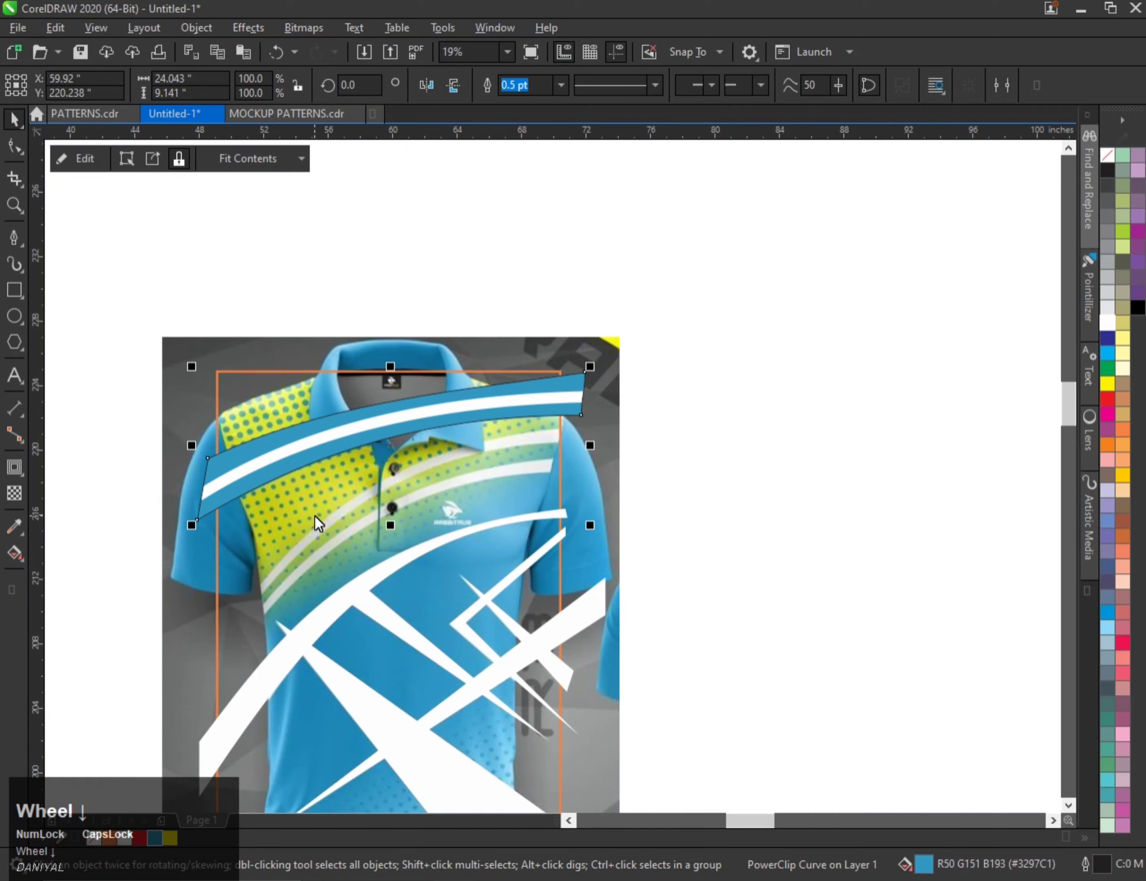
right_click(1107, 155)
- Draw a closed, narrow four-sided Pen outline diagonally across the chest, about 22.6 by 12.4 inches, from the upper chest stripe's sleeve end
scroll(493, 408, up, 2)
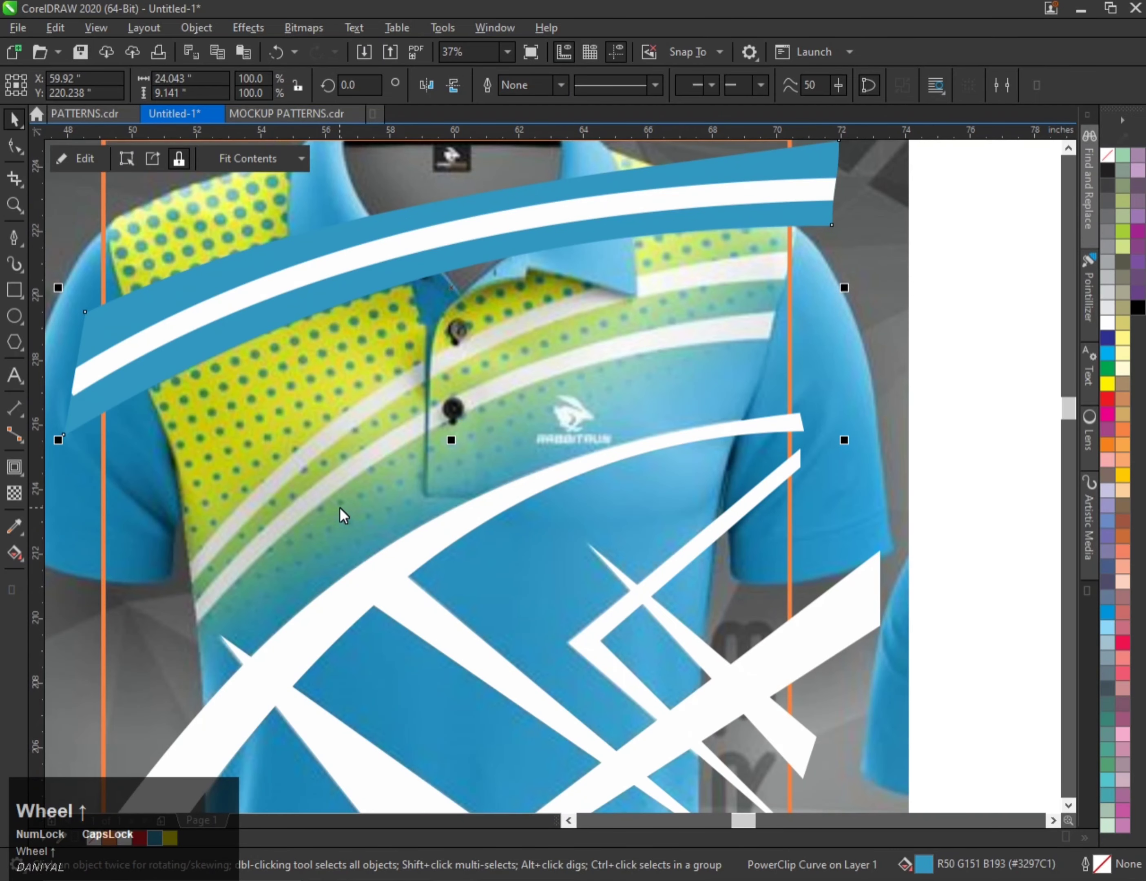
click(14, 237)
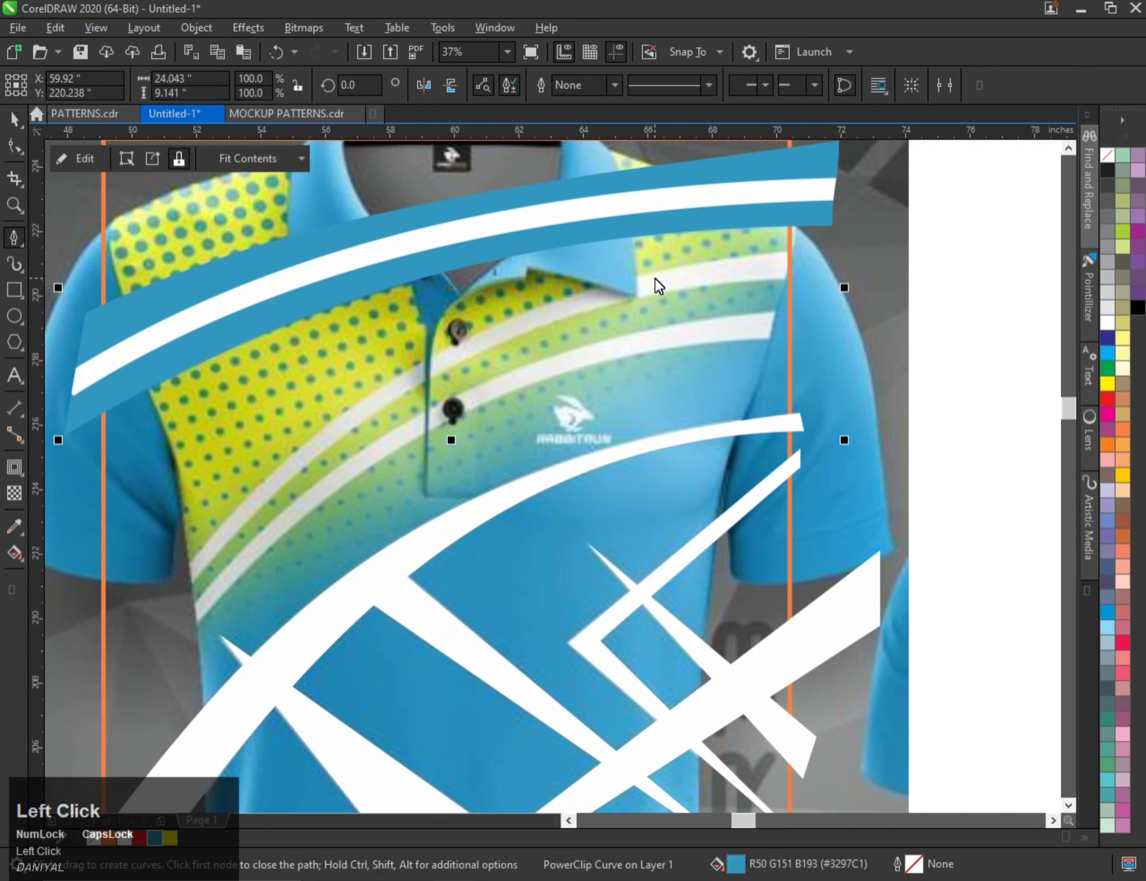
click(802, 257)
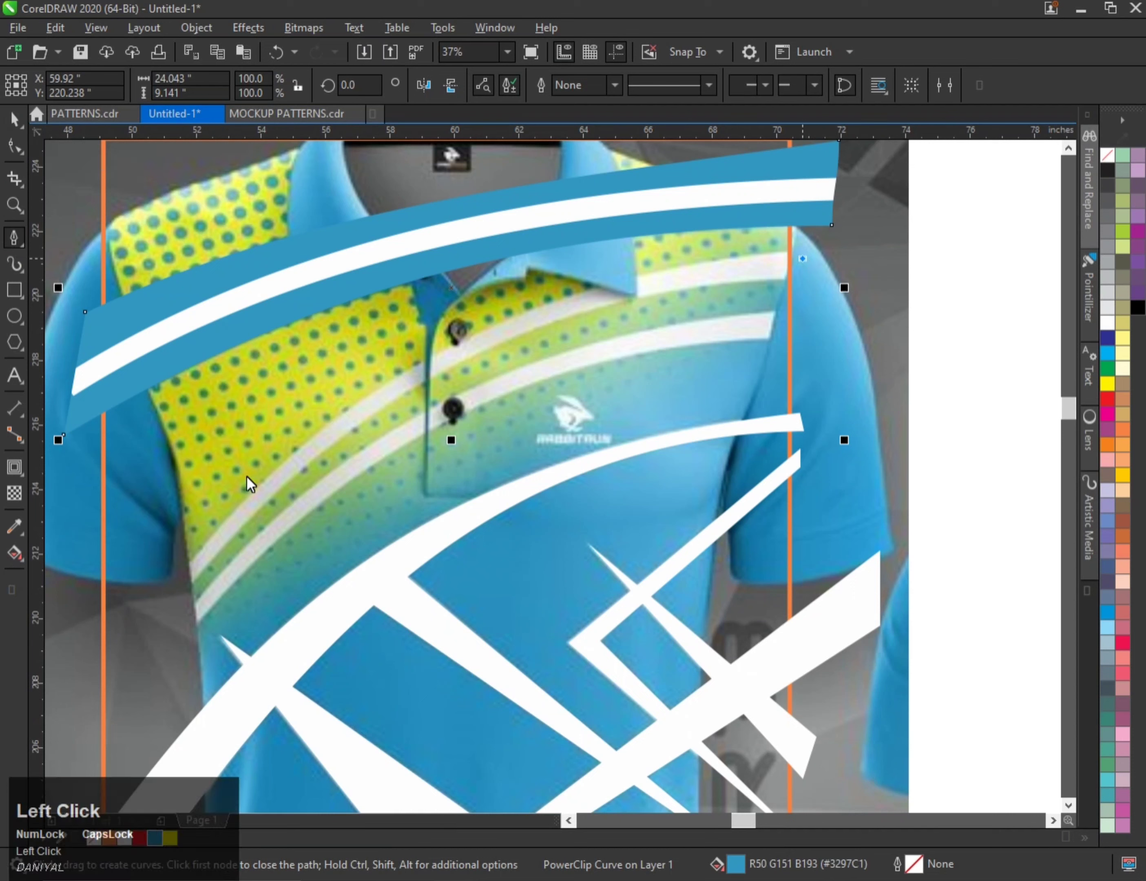
click(79, 638)
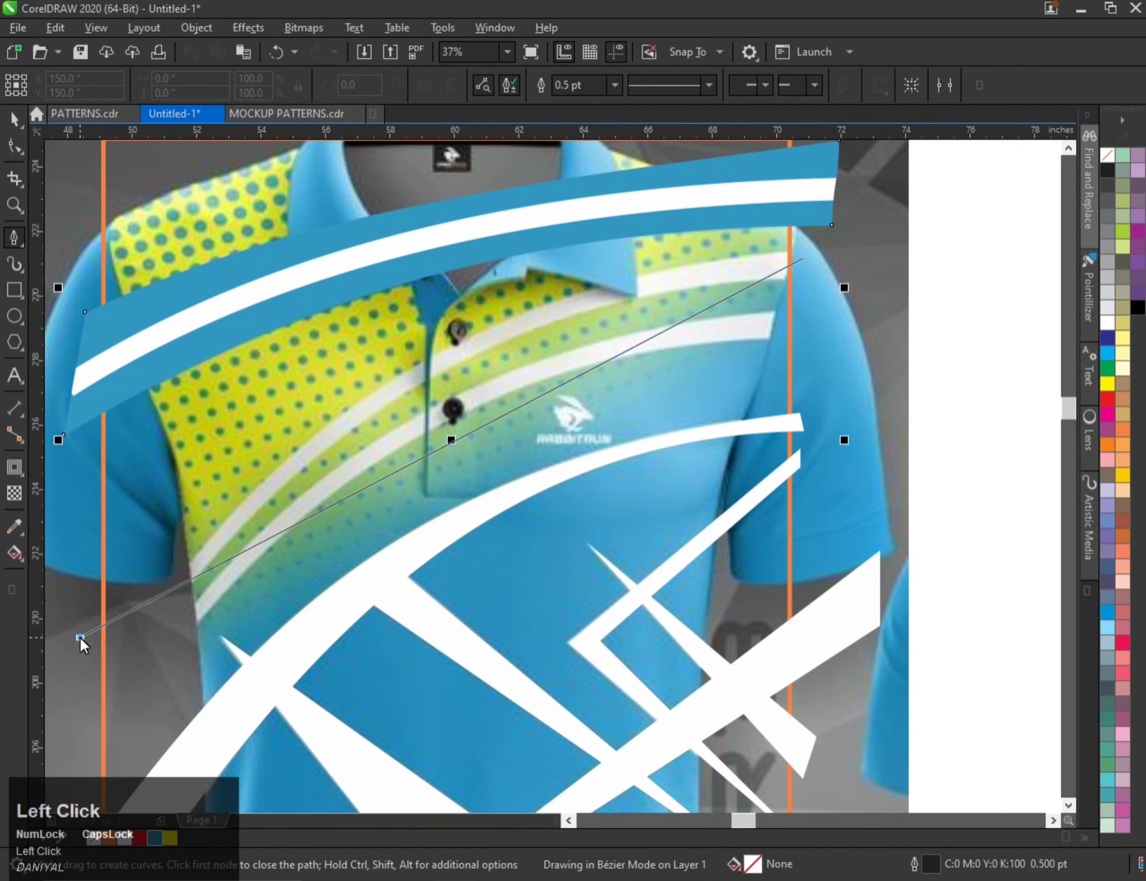
click(82, 659)
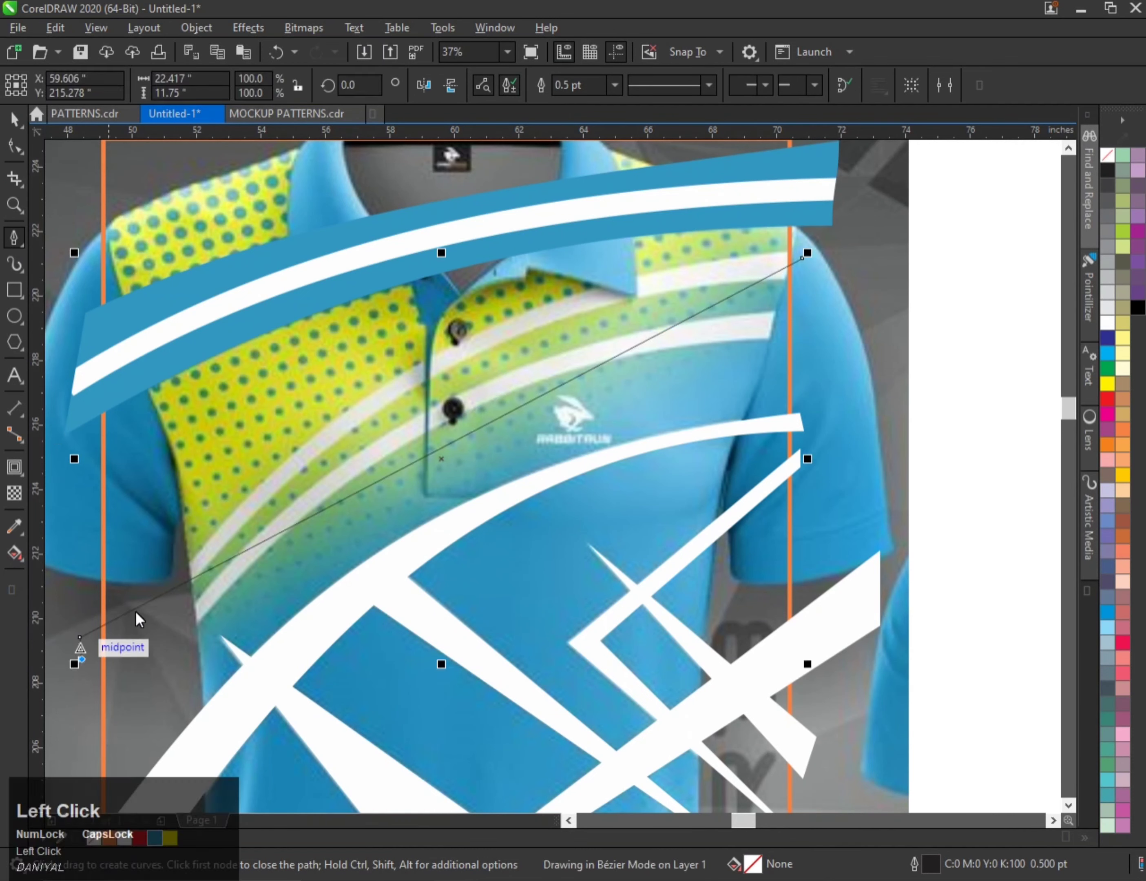
click(809, 283)
click(817, 256)
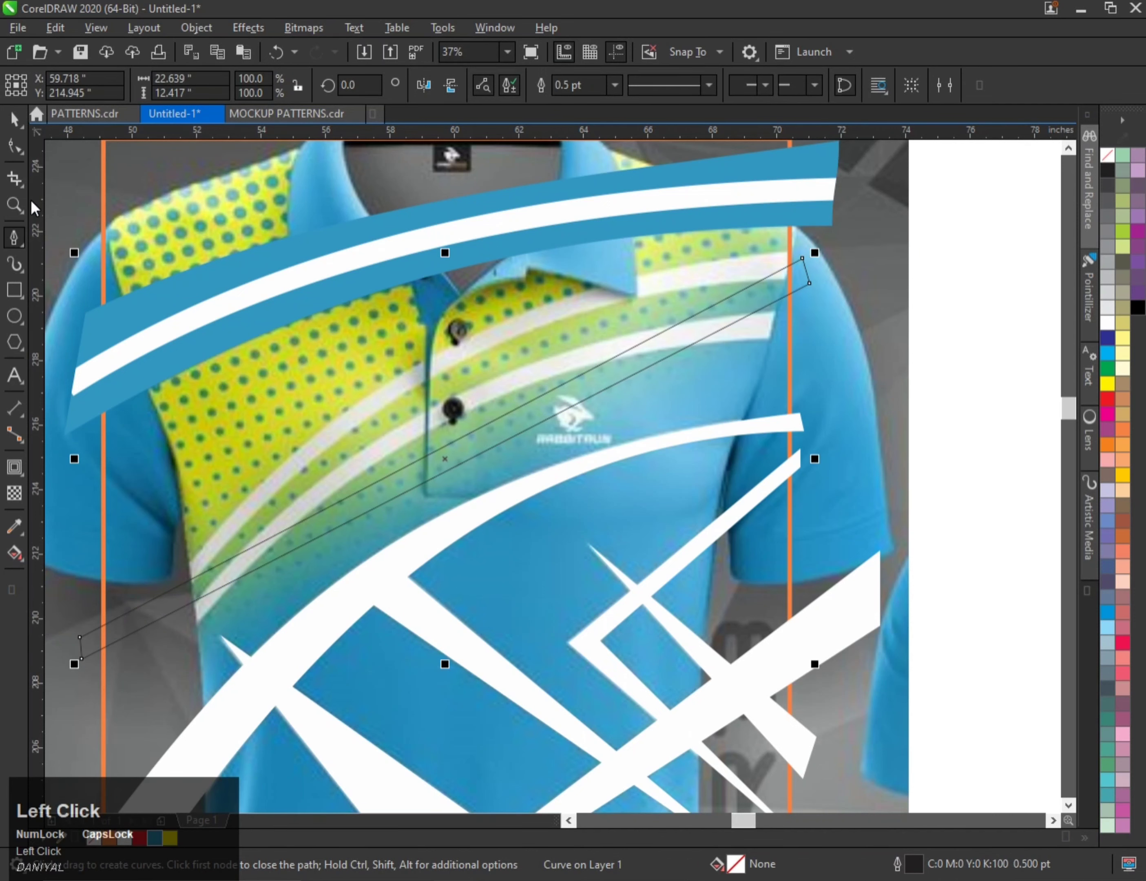
- Convert the chest outline's segments to curves and bend both long edges along the upper white chest stripe
key(F10)
drag(806, 268, 32, 724)
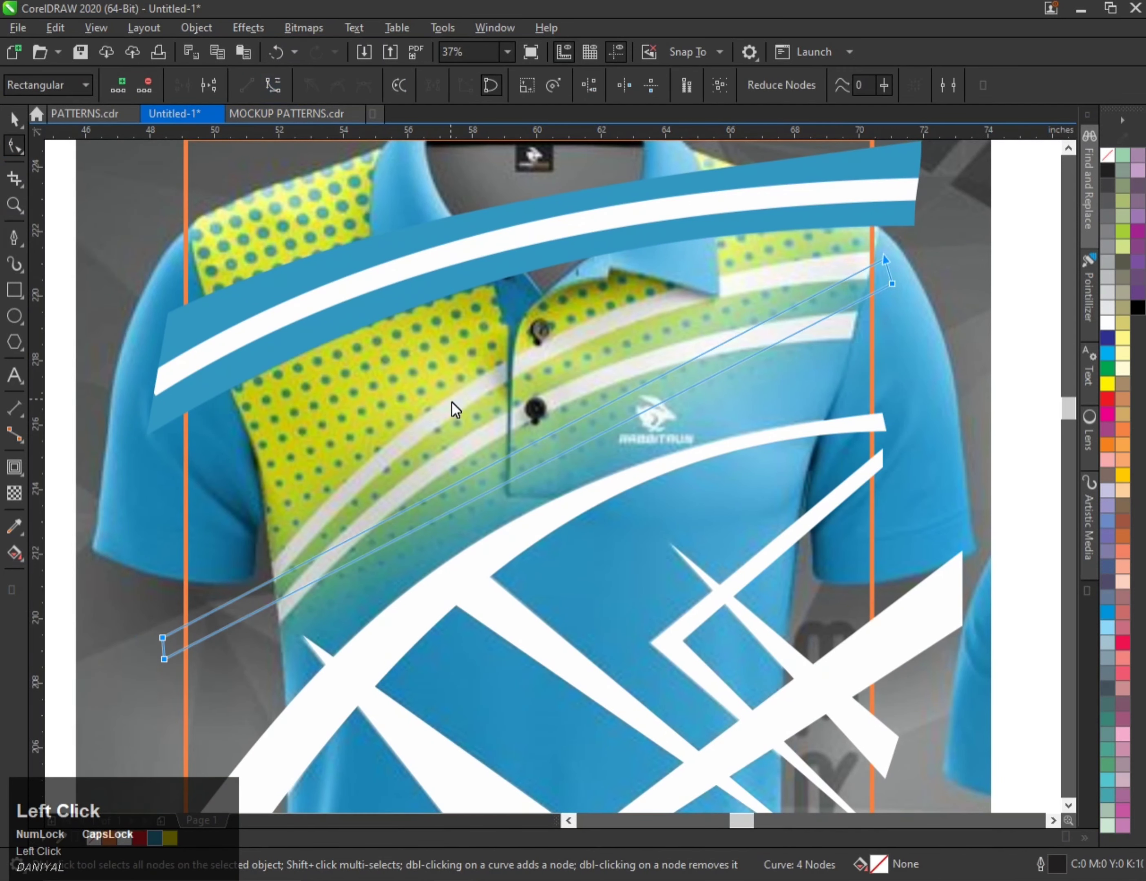
click(556, 428)
drag(602, 404, 588, 322)
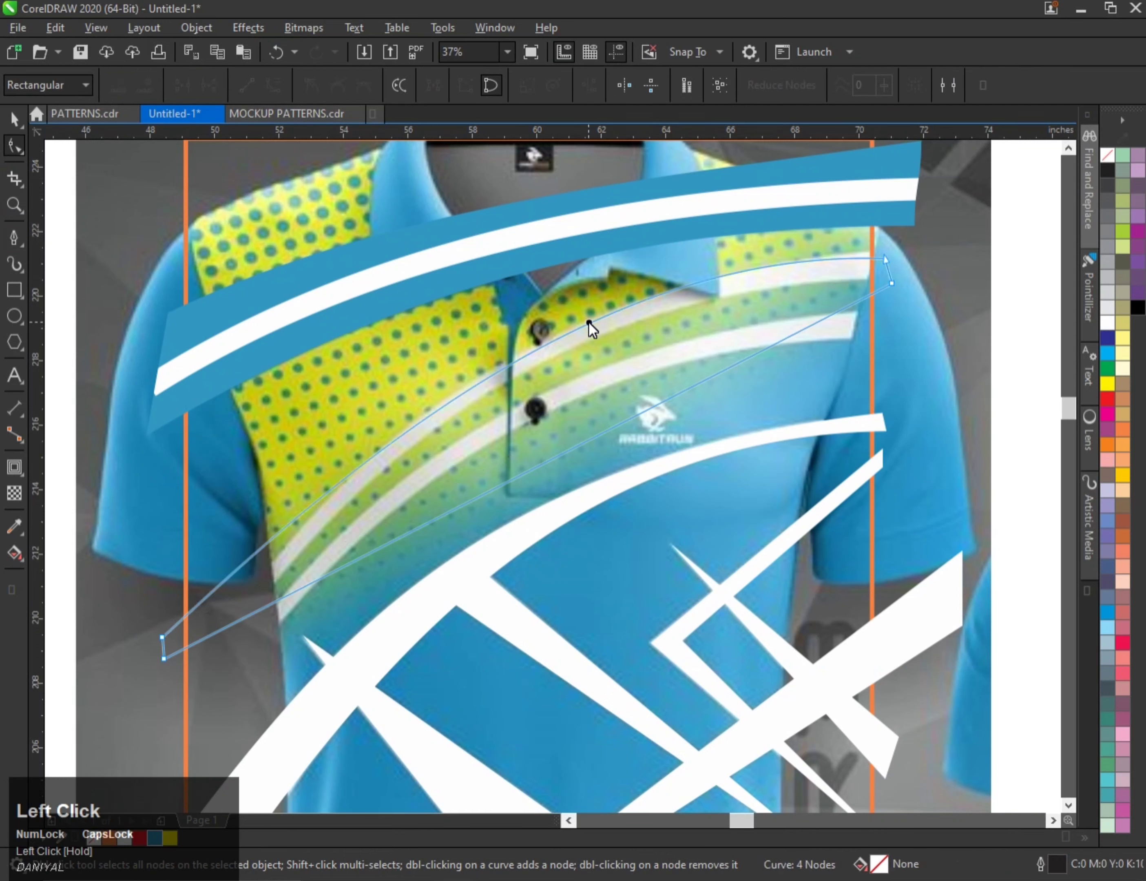
click(154, 602)
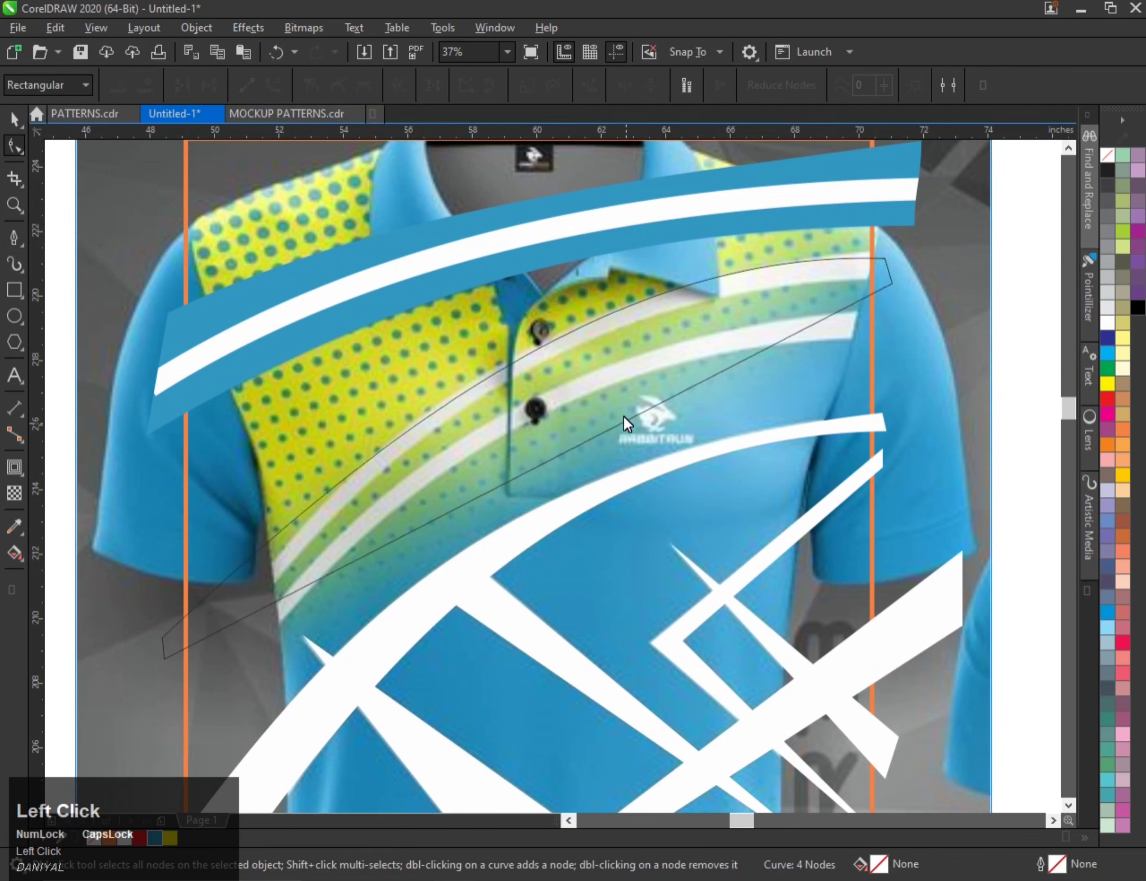
click(611, 428)
drag(612, 425, 603, 335)
- Lower the nodes at the outline's left end and refine the bend of its long edges around the button placket
mouse_move(163, 657)
mouse_down()
mouse_move(163, 682)
mouse_move(163, 652)
mouse_up()
click(163, 638)
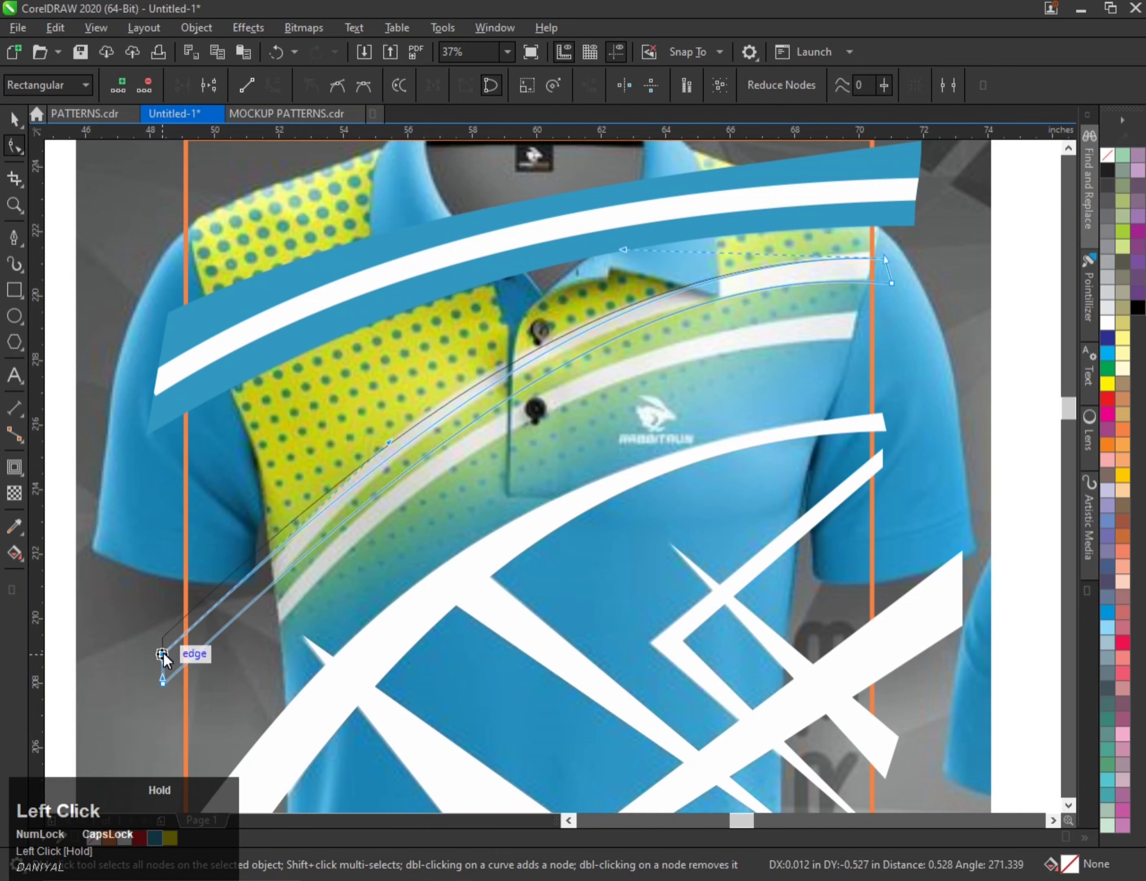
scroll(203, 596, down, 1)
scroll(340, 505, up, 1)
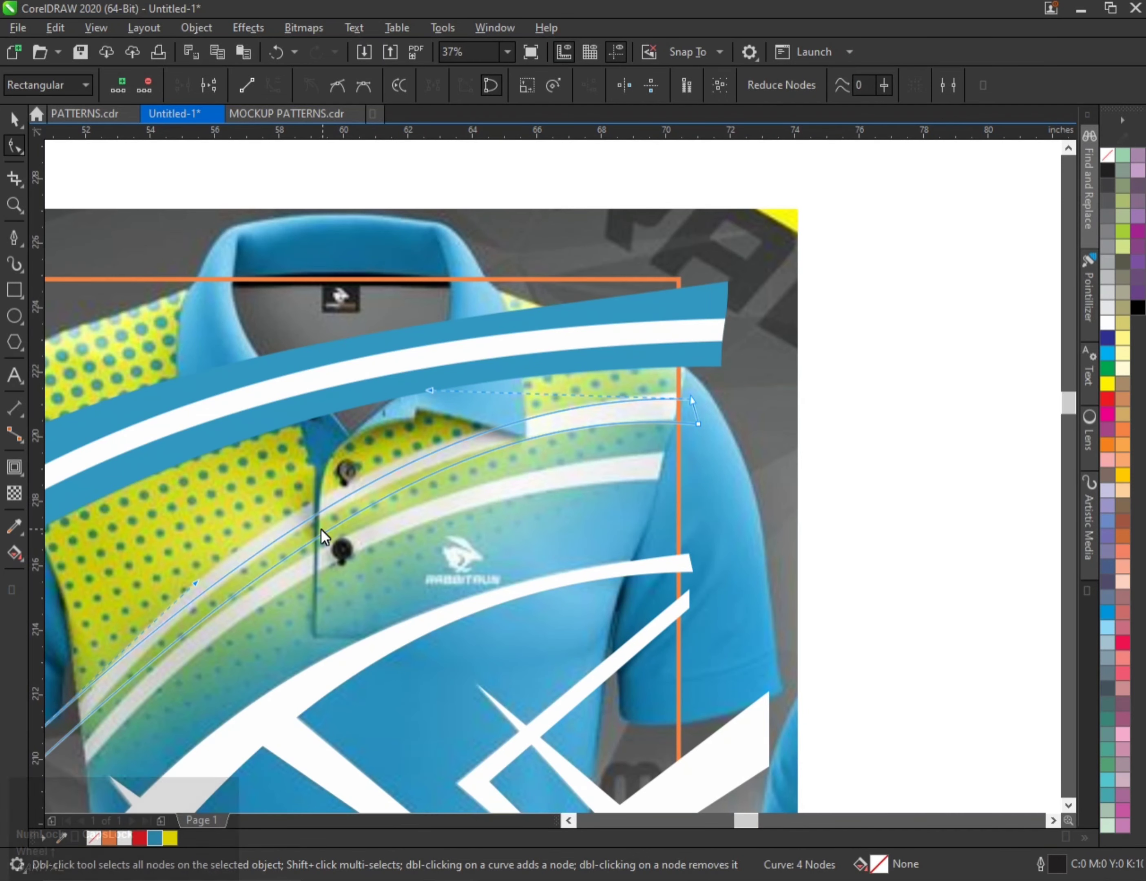
click(283, 523)
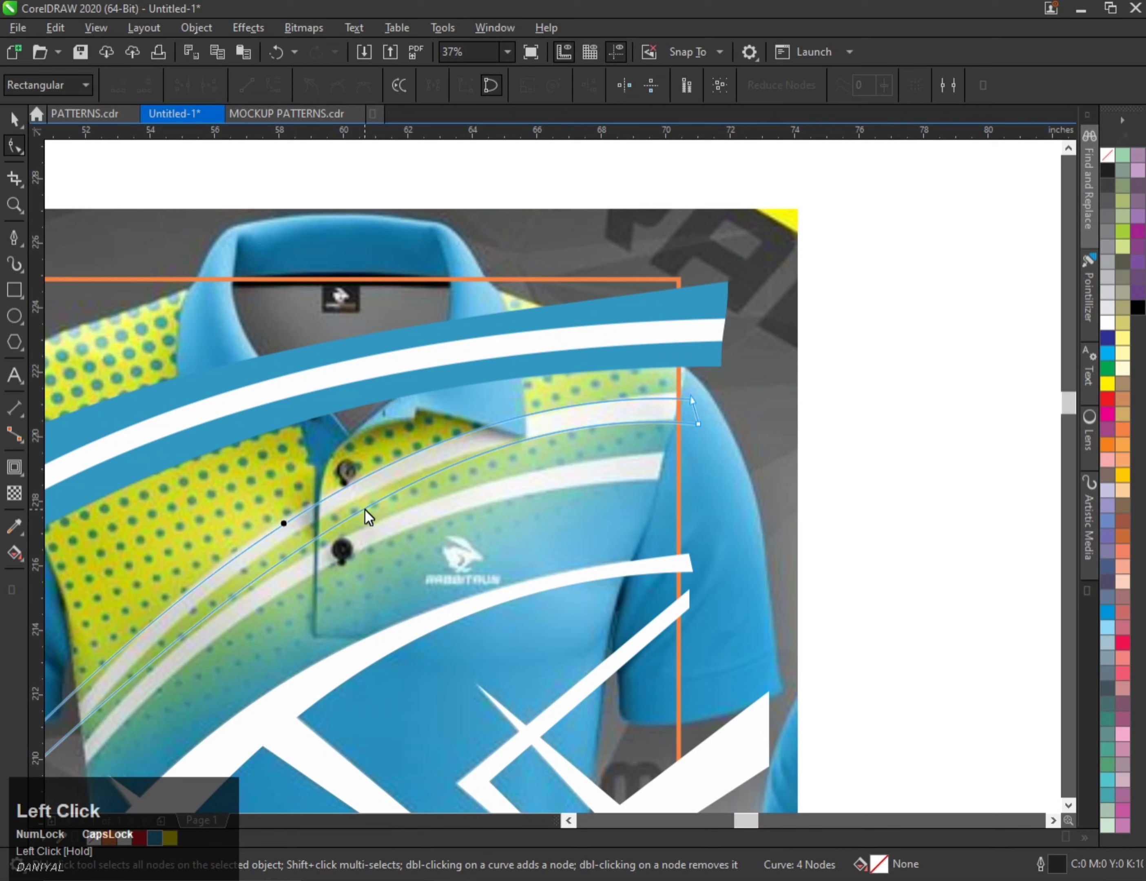
drag(364, 508, 344, 463)
scroll(374, 488, down, 1)
scroll(295, 563, up, 1)
scroll(412, 401, up, 2)
drag(423, 508, 420, 503)
- Shift both left end nodes further down and rebend the long edge over the dotted yellow area to match the stripe
scroll(418, 447, down, 3)
scroll(339, 539, up, 1)
drag(129, 622, 137, 690)
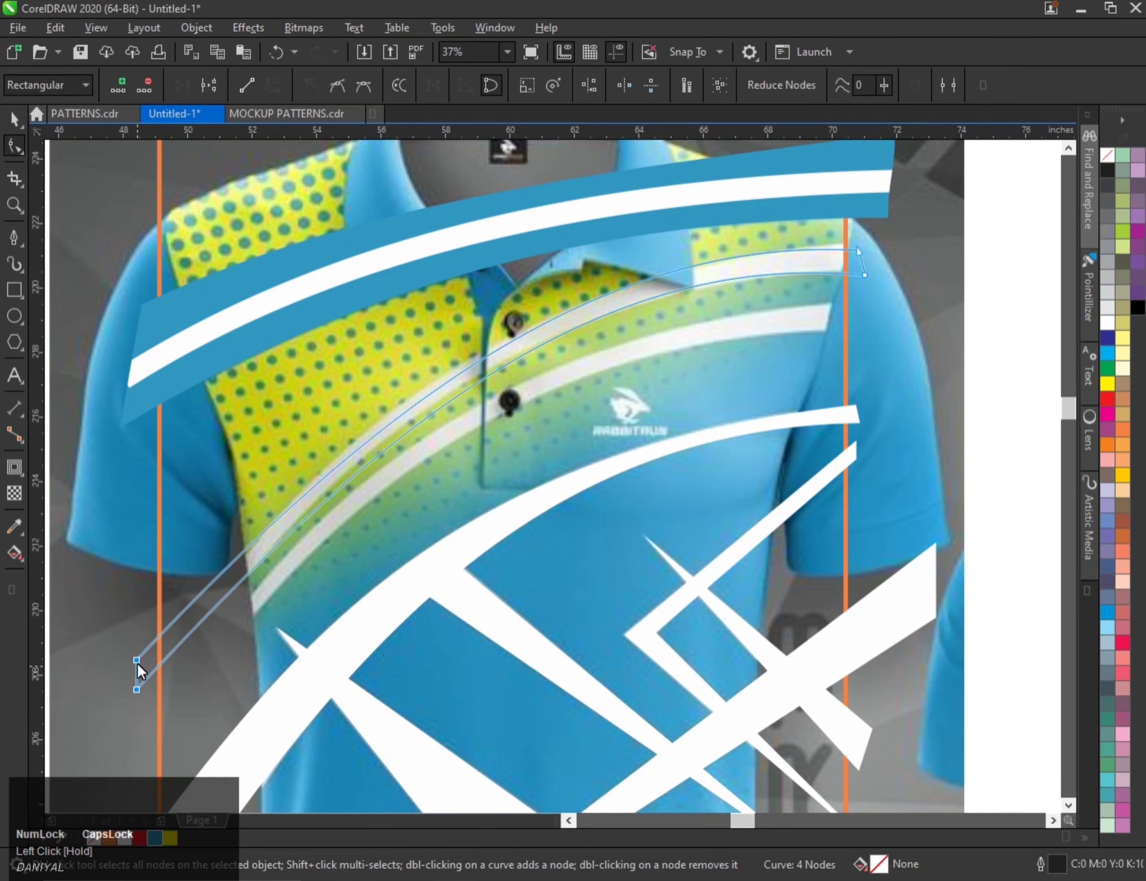
scroll(462, 399, up, 1)
mouse_move(431, 378)
mouse_down()
mouse_move(448, 416)
mouse_move(441, 399)
mouse_up()
scroll(395, 423, down, 1)
- Reposition the nodes at the outline's right end and adjust the upper edge's curve handle to match the stripe below the collar
scroll(647, 361, up, 1)
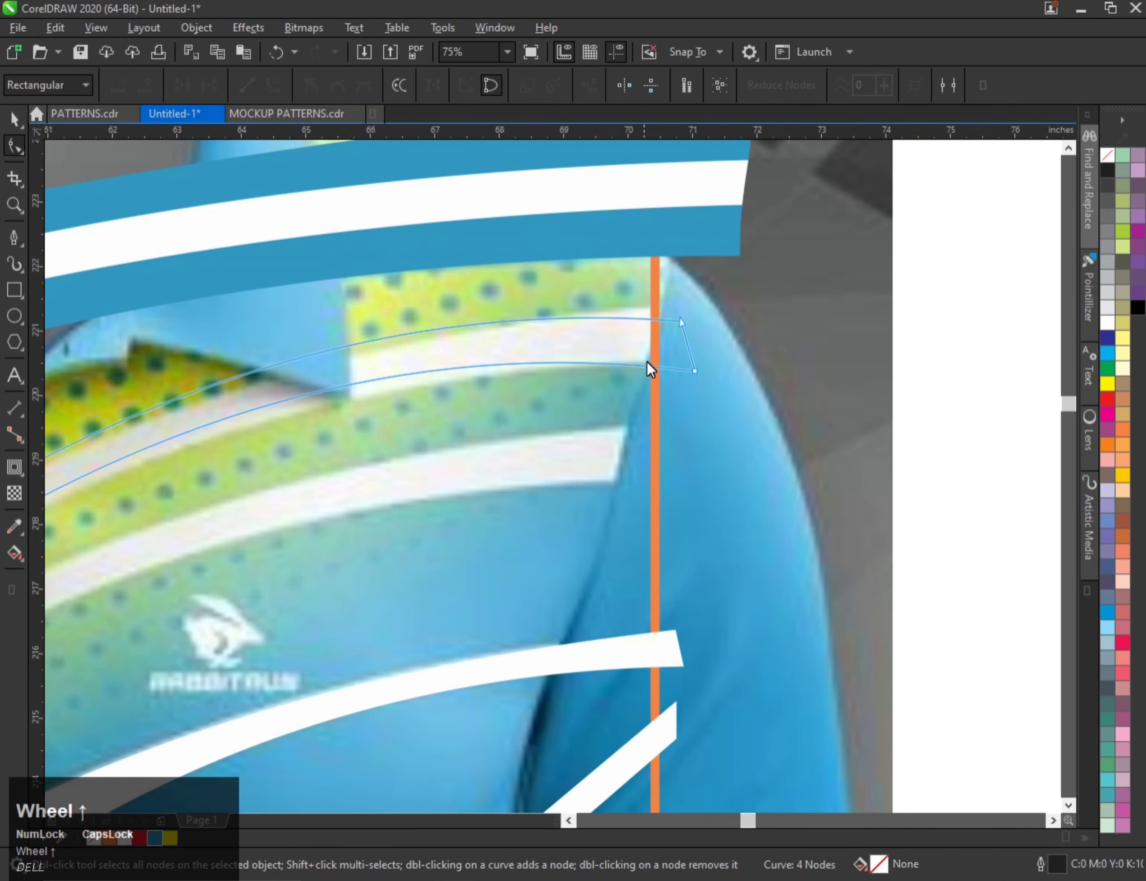
drag(724, 289, 688, 315)
drag(725, 352, 693, 384)
scroll(450, 410, down, 1)
scroll(604, 347, up, 1)
click(849, 362)
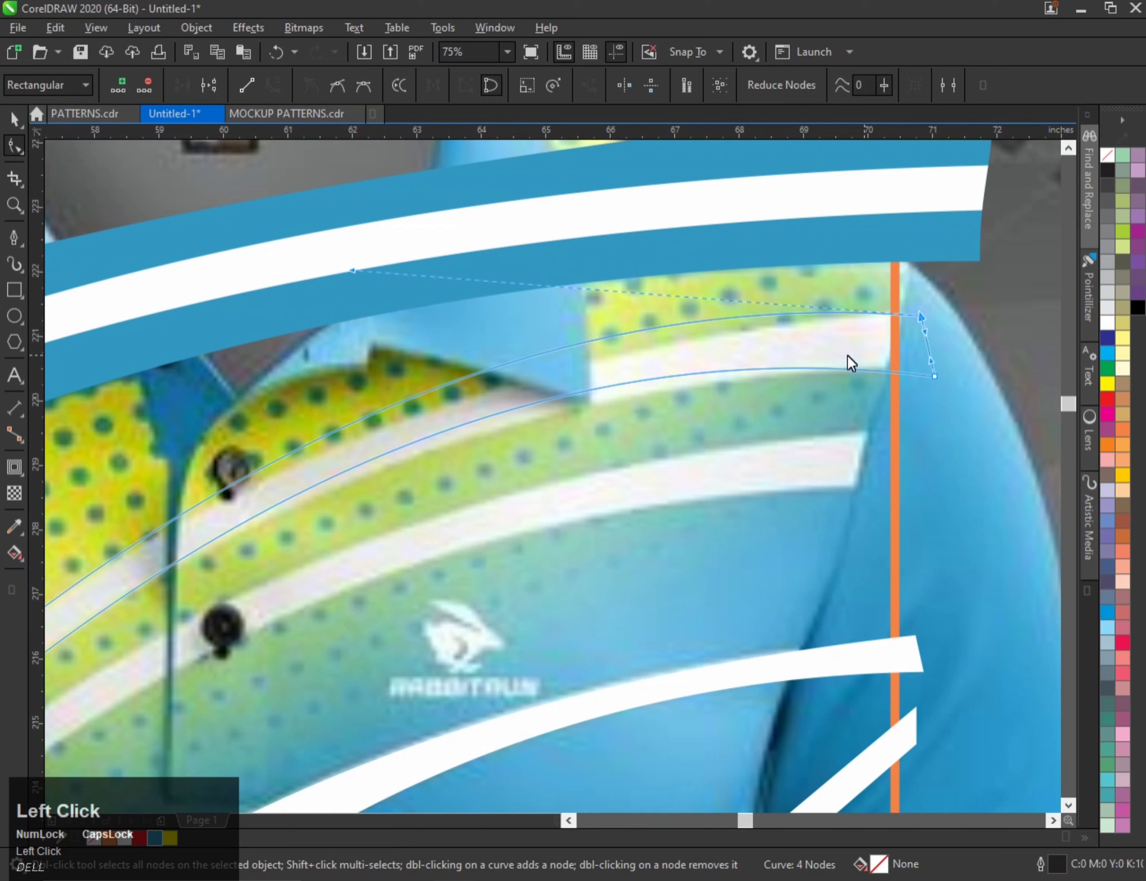
drag(355, 272, 300, 325)
scroll(642, 391, down, 1)
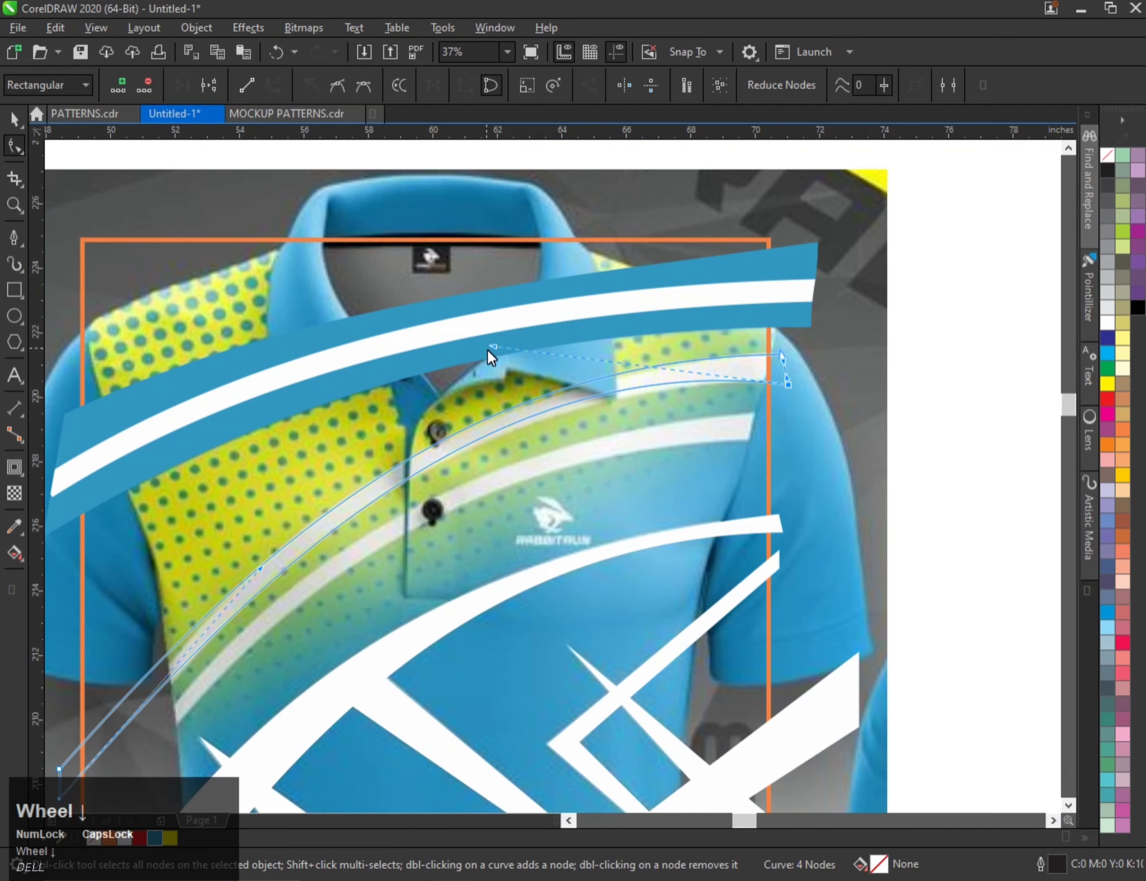
mouse_move(496, 349)
mouse_down()
mouse_move(499, 367)
mouse_move(483, 361)
mouse_up()
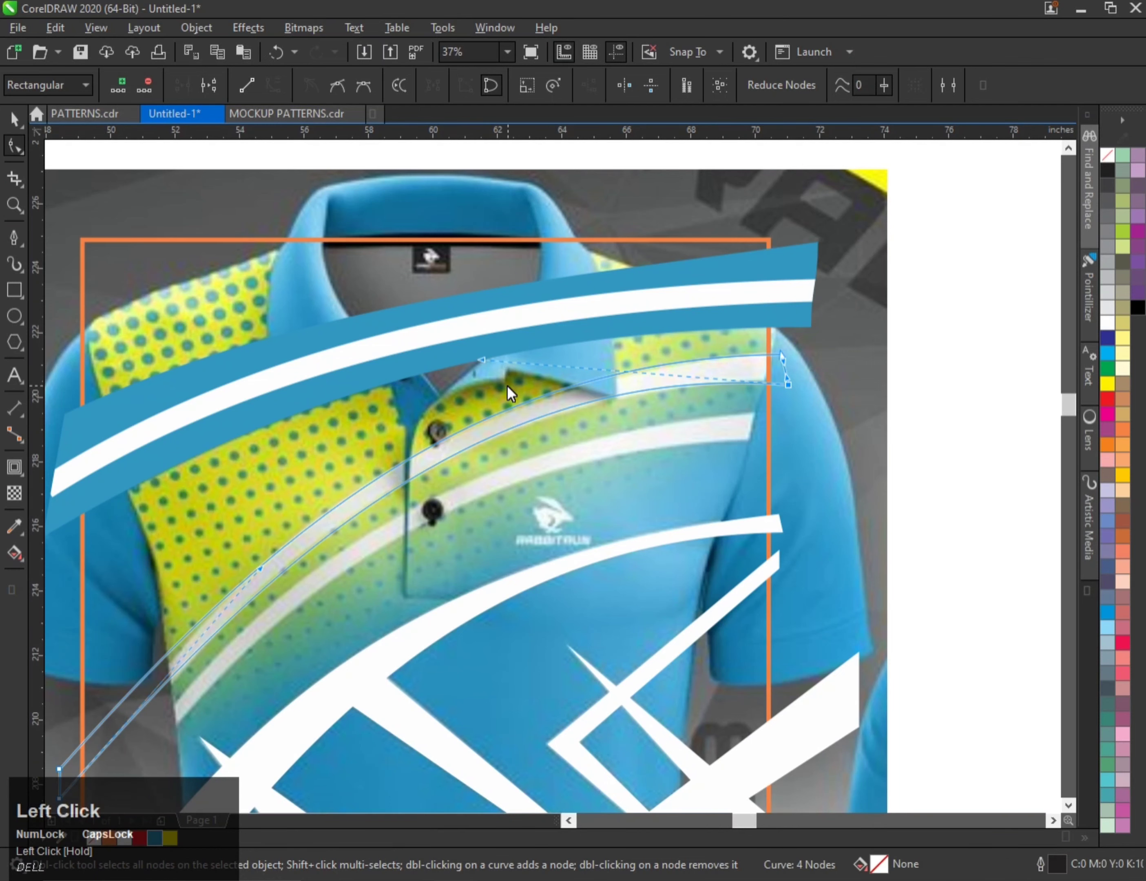
- Readjust the left end nodes of the chest stripe outline, making it about 22.6 by 14 inches
scroll(147, 559, down, 1)
scroll(153, 575, up, 2)
drag(136, 569, 189, 691)
scroll(181, 656, down, 2)
key(ctrl+space)
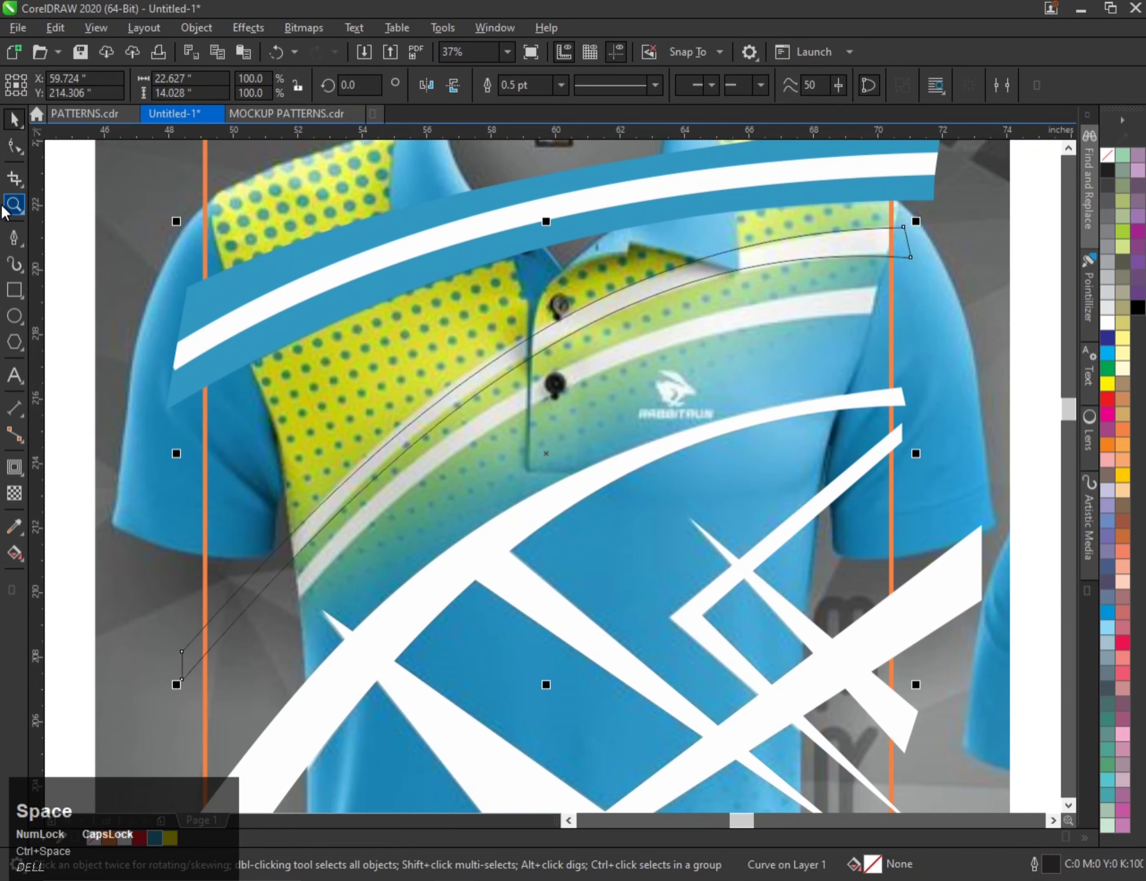
- Fine-tune the curvature of the chest stripe outline's long edges between the left end and the placket
click(14, 147)
scroll(429, 423, up, 1)
scroll(146, 549, down, 1)
drag(102, 590, 152, 665)
scroll(324, 447, up, 1)
drag(357, 412, 331, 398)
scroll(339, 396, down, 1)
click(340, 464)
scroll(341, 451, up, 1)
scroll(314, 402, down, 1)
- Fill the curved chest stripe with white and remove its outline
key(space)
click(1107, 321)
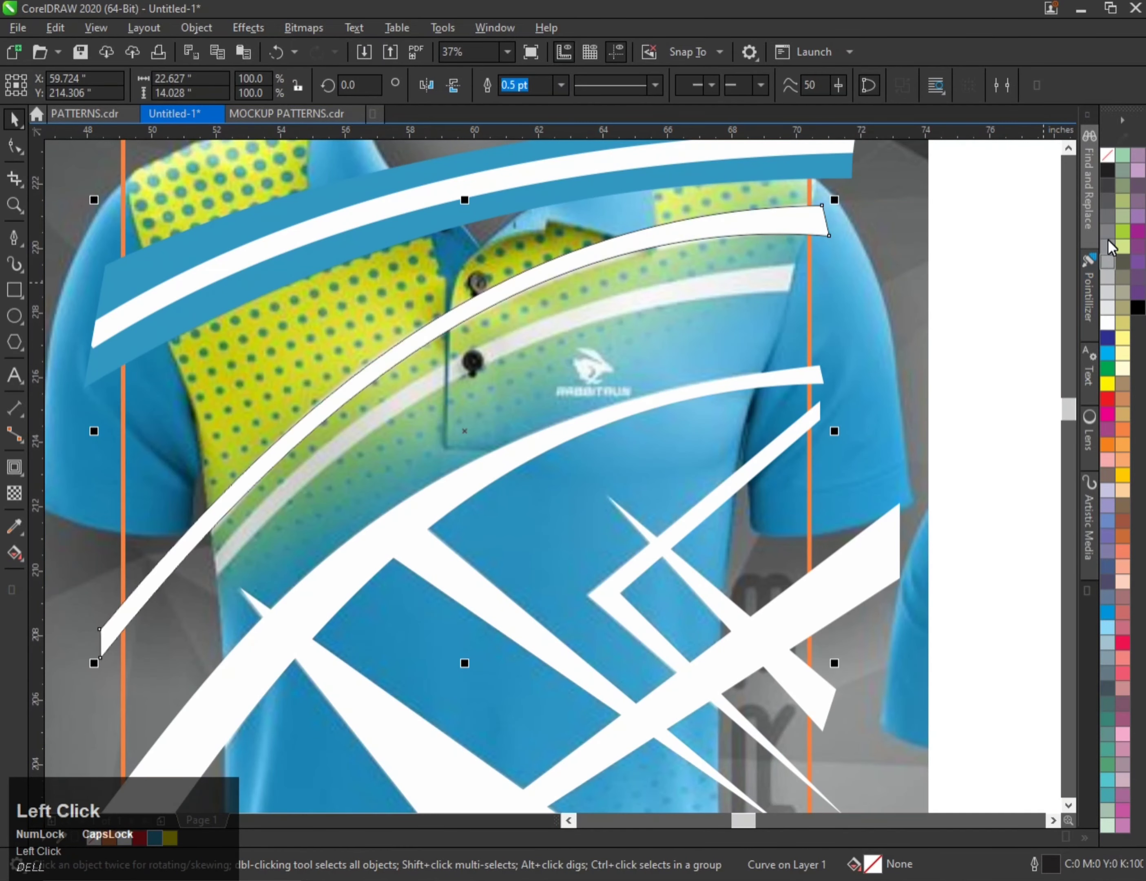
right_click(1103, 167)
right_click(1108, 156)
- Place a duplicate of the white chest stripe straight below it, over the second stripe in the artwork
drag(699, 232, 699, 292)
shift+right_click(698, 292)
scroll(698, 292, down, 1)
scroll(643, 294, up, 1)
- Select both white chest stripes and the blue shoulder band and PowerClip them inside the orange rectangle
shift+click(639, 346)
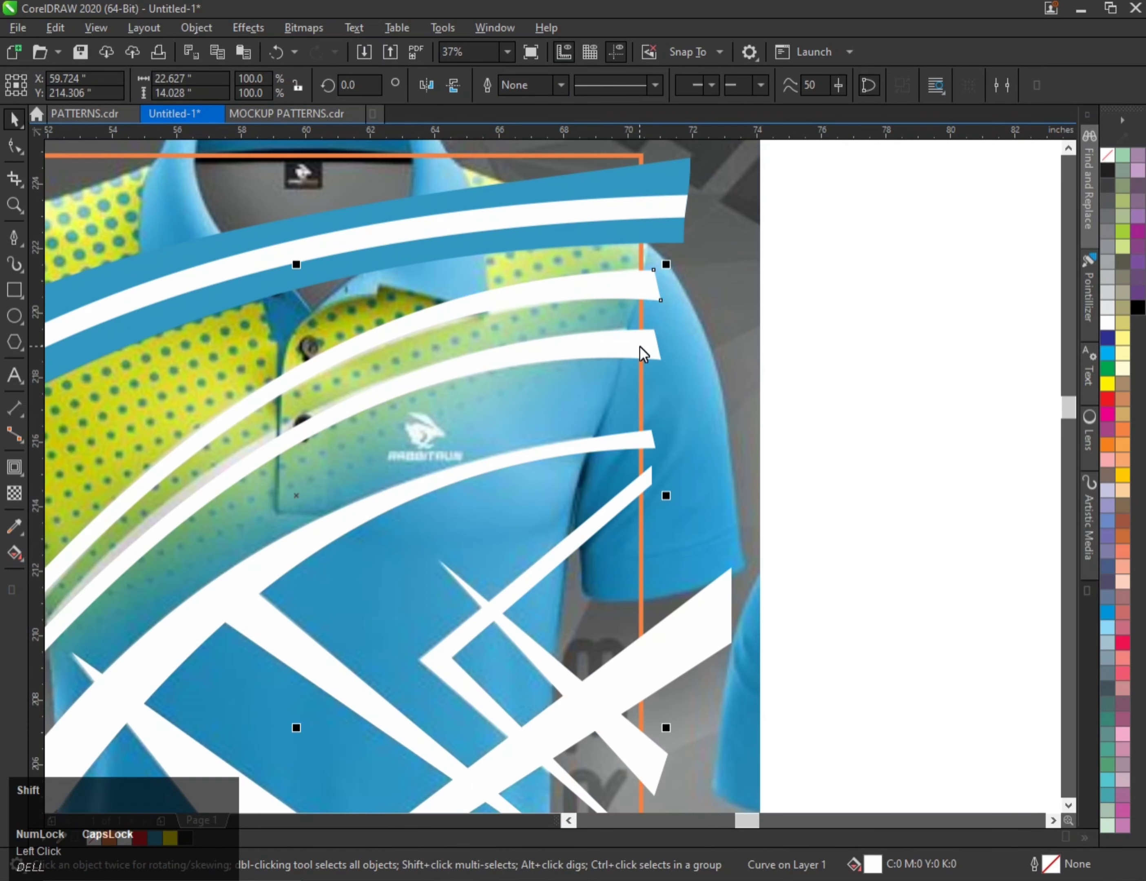
key(w)
click(643, 382)
key(w)
click(632, 277)
- PowerClip the large white geometric stripe shape inside the orange rectangle as well
scroll(613, 263, down, 1)
click(657, 446)
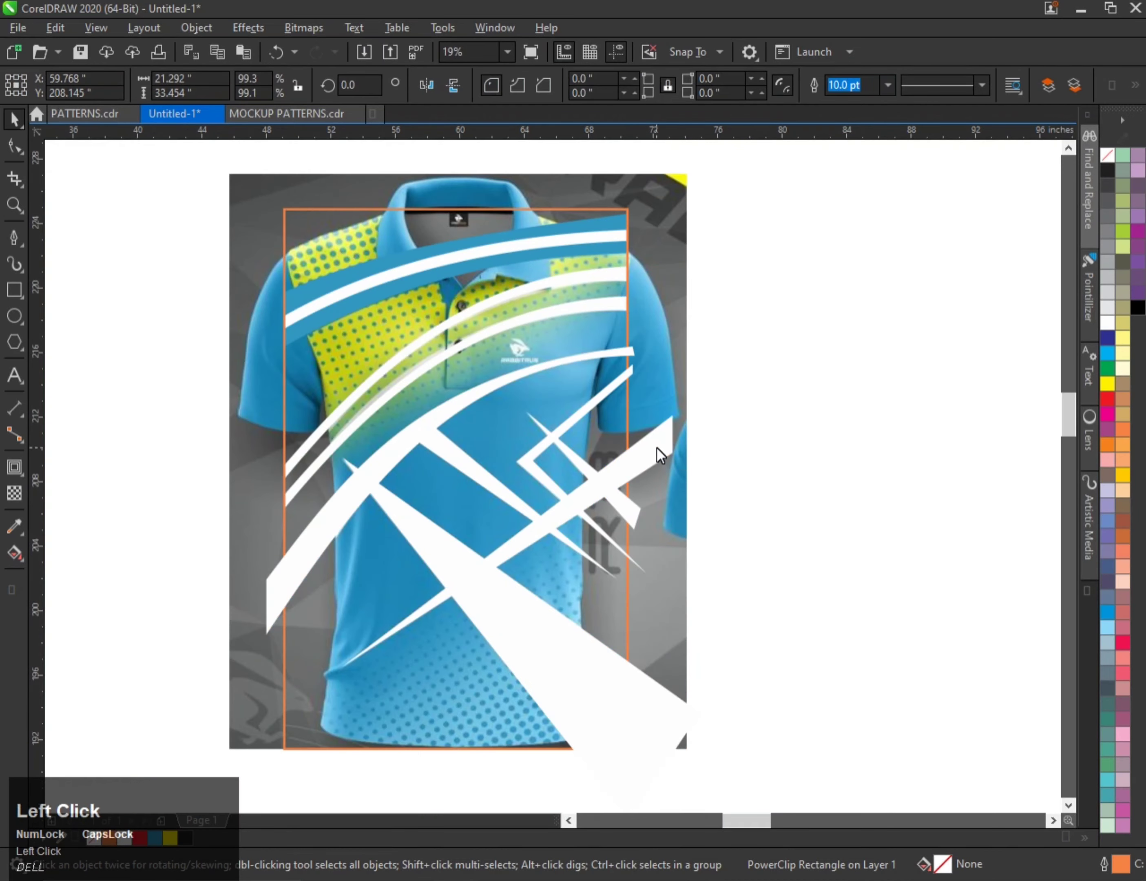
right_click(657, 446)
click(729, 568)
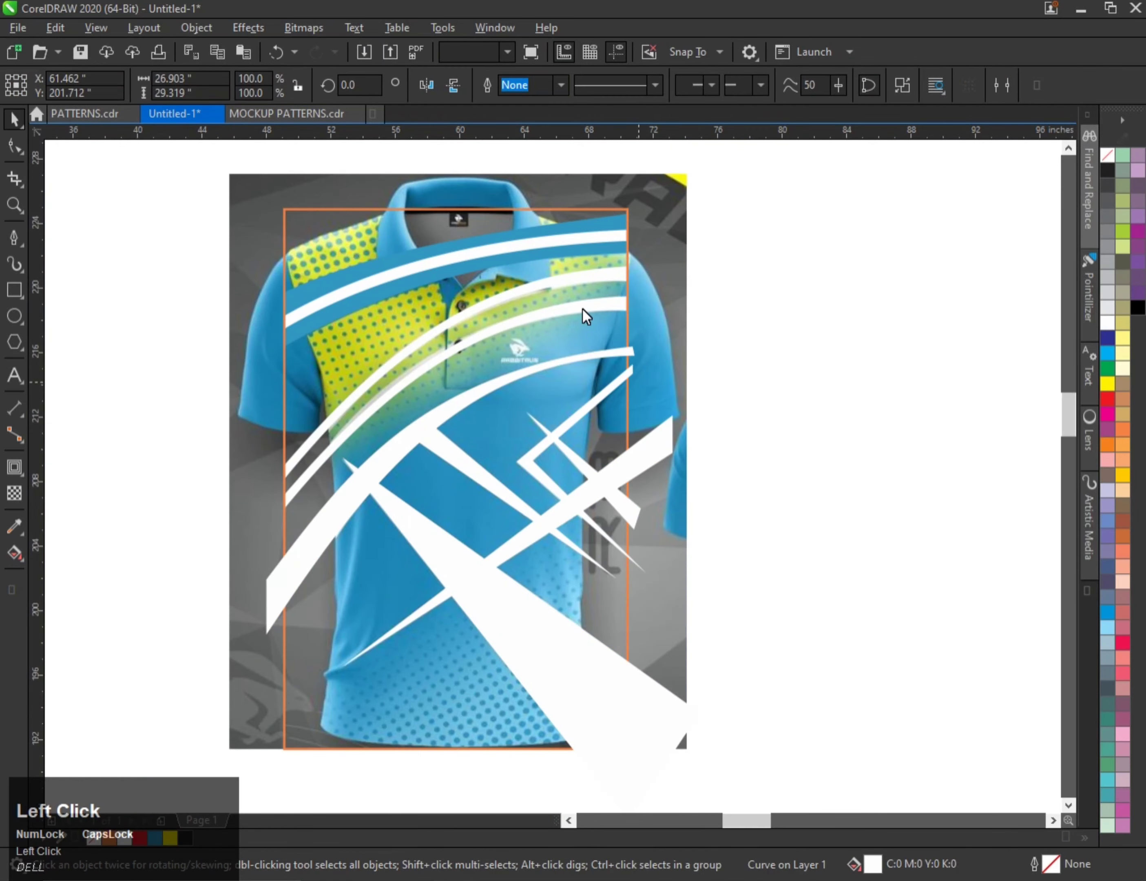
click(582, 309)
scroll(467, 459, up, 1)
scroll(394, 459, down, 1)
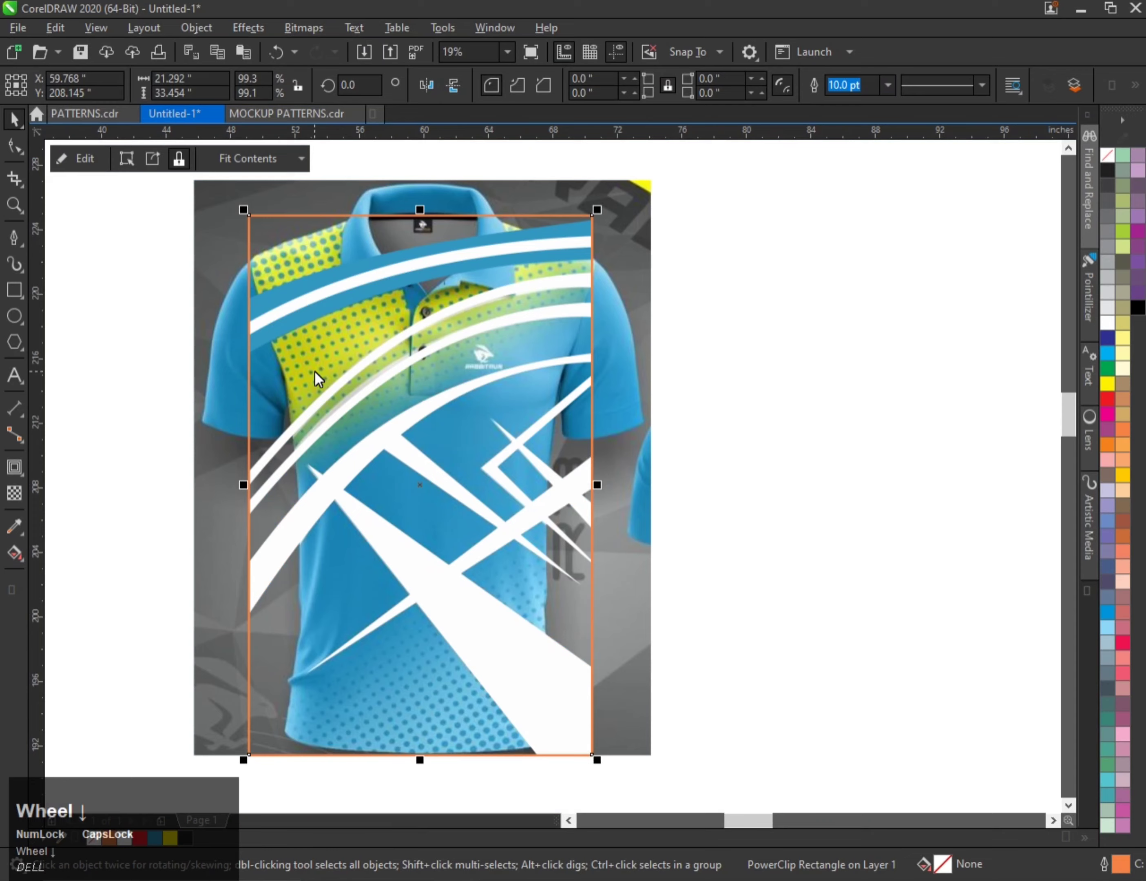
- Draw a closed four-sided Pen shape about 30.9 by 20.5 inches covering the dotted hem area below the diagonal white stripe
scroll(314, 370, down, 1)
scroll(440, 395, up, 1)
scroll(392, 414, down, 1)
scroll(312, 542, up, 1)
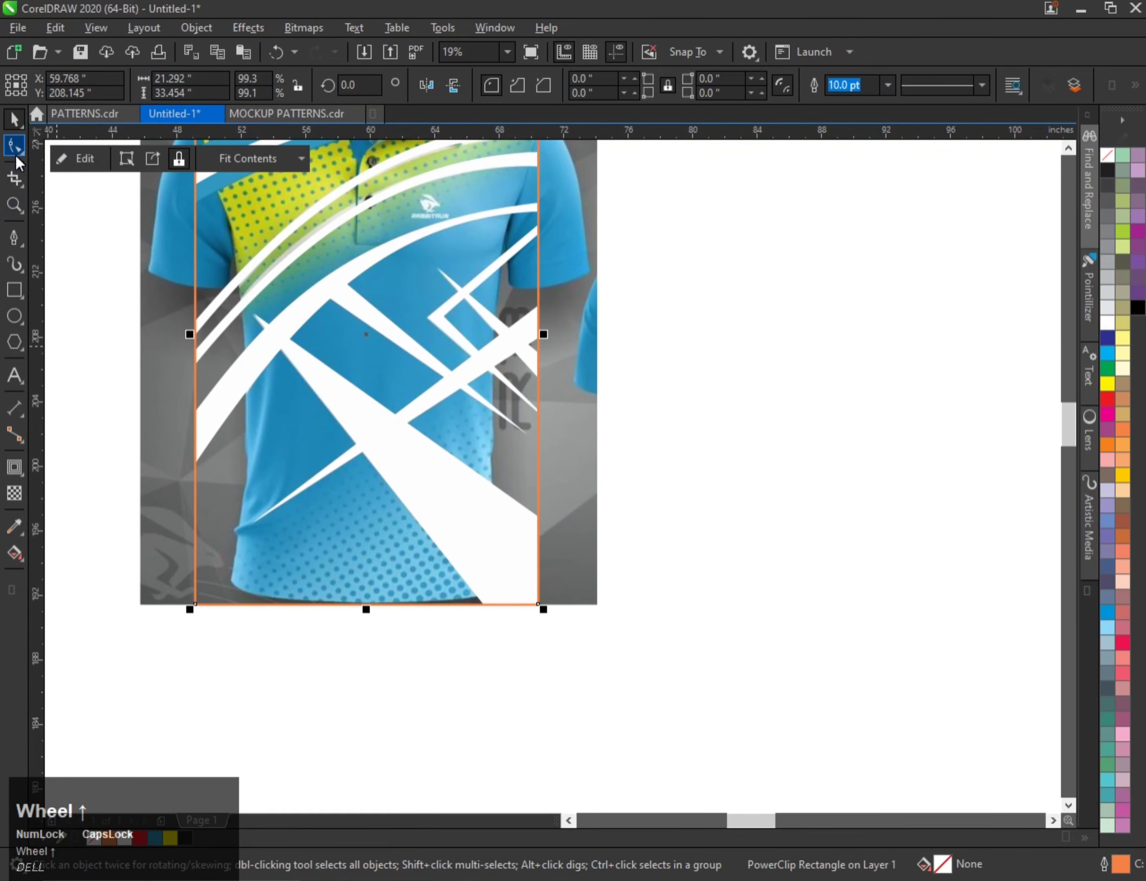
click(14, 237)
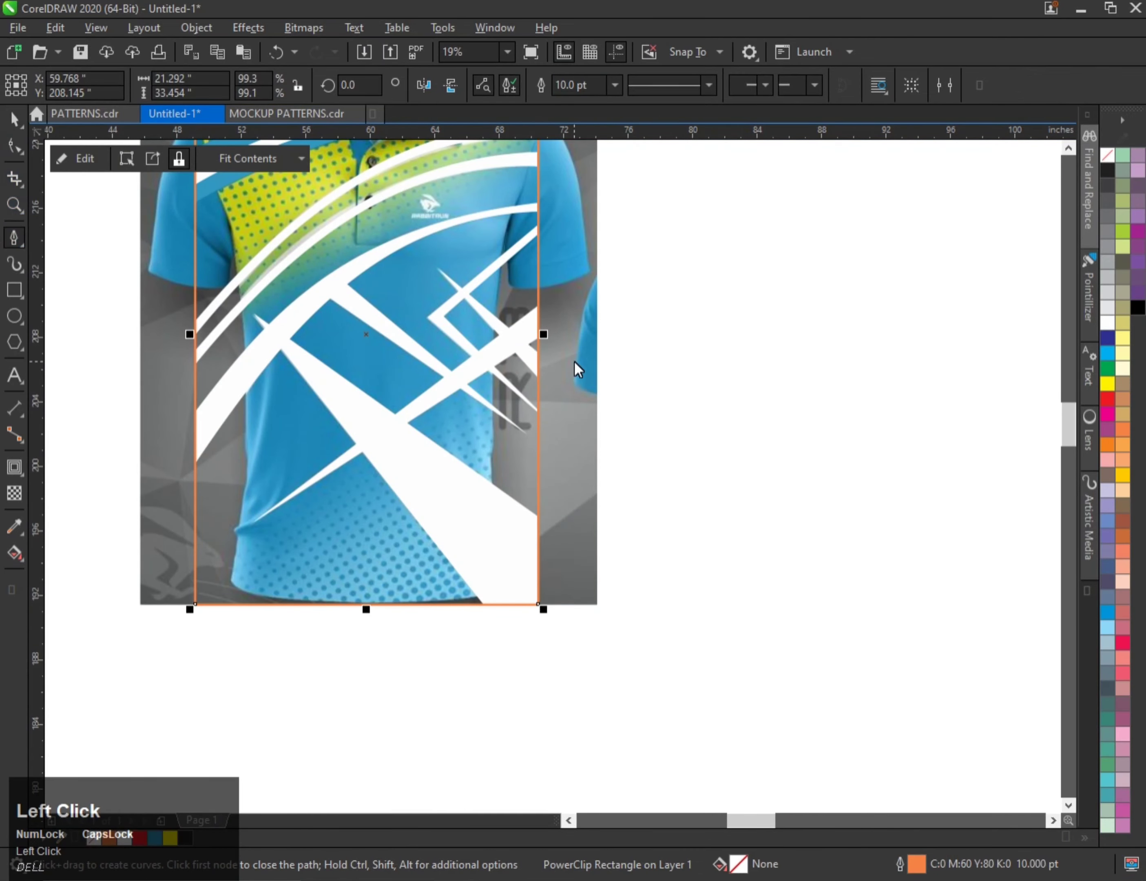
click(554, 320)
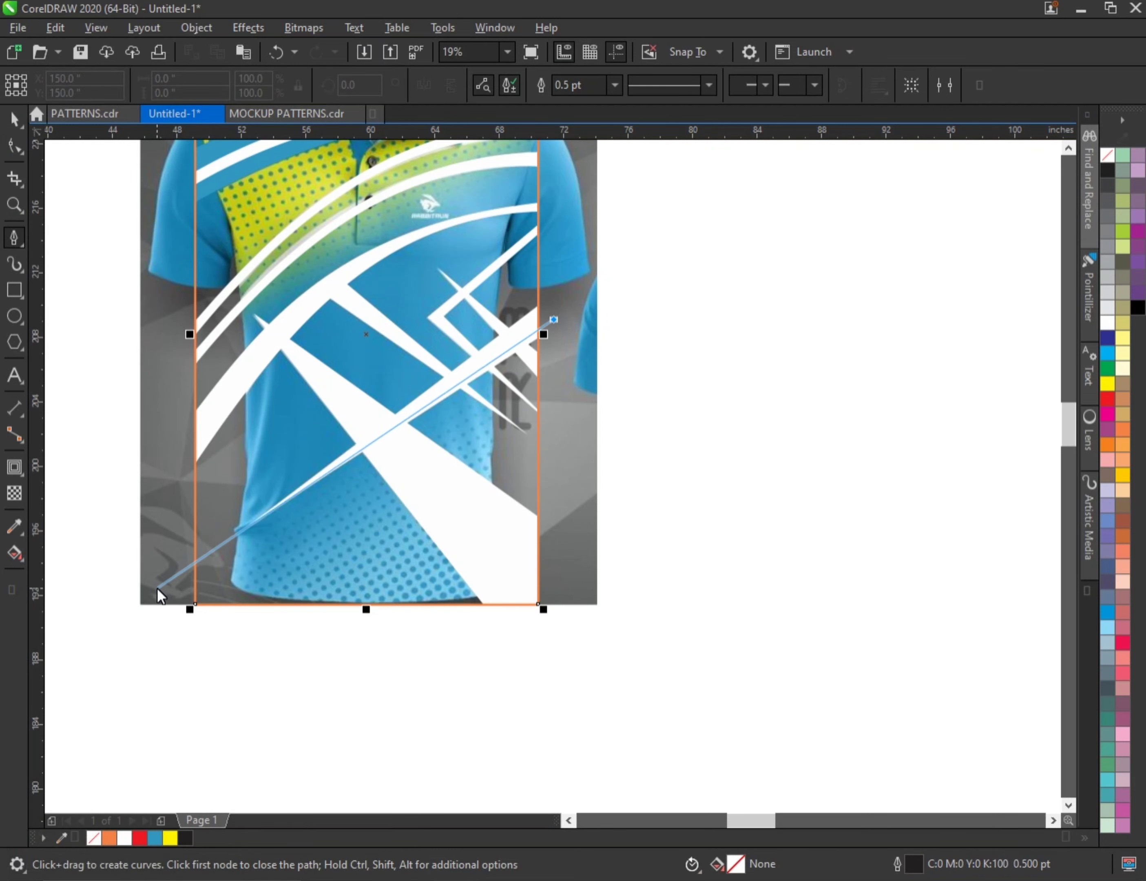
click(154, 588)
shift+click(152, 650)
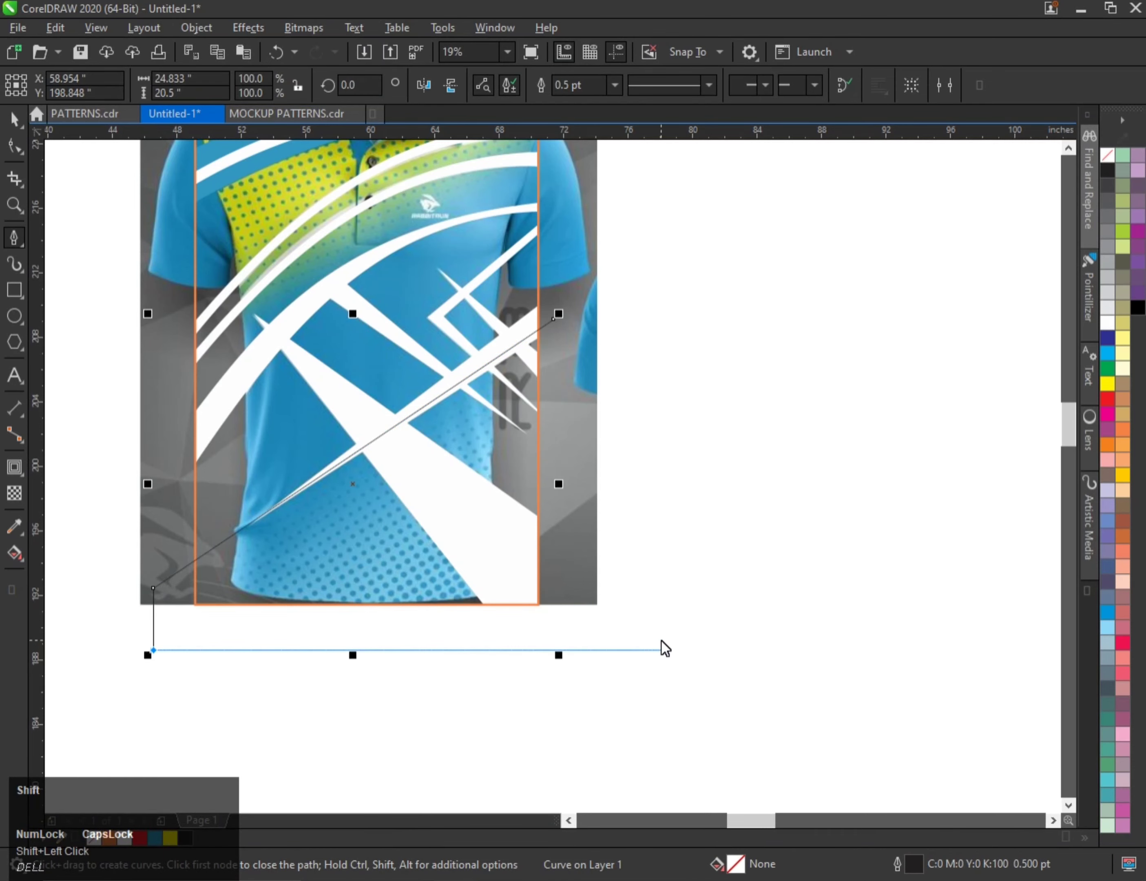
click(661, 650)
scroll(276, 548, up, 2)
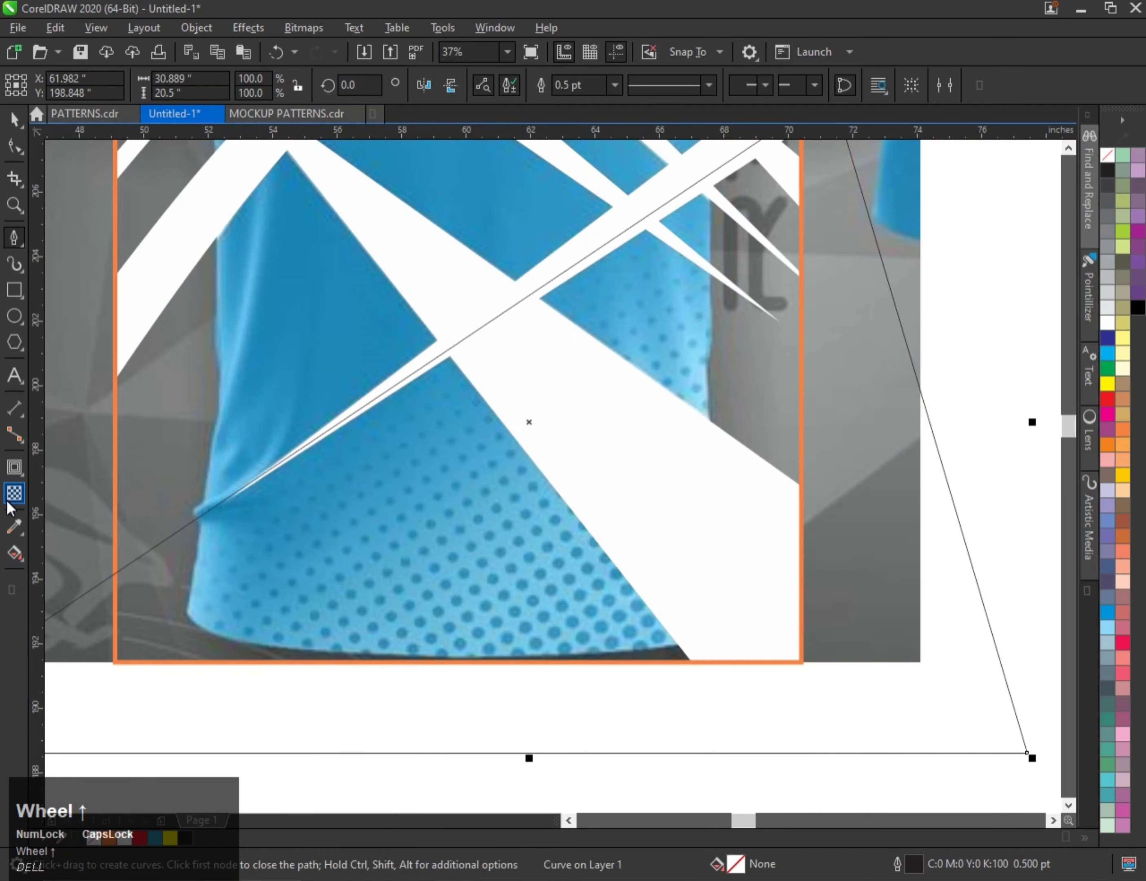
- Fill the hem shape with light blue R129 G209 B232 sampled from the shirt artwork and remove its outline
click(15, 525)
scroll(461, 545, up, 2)
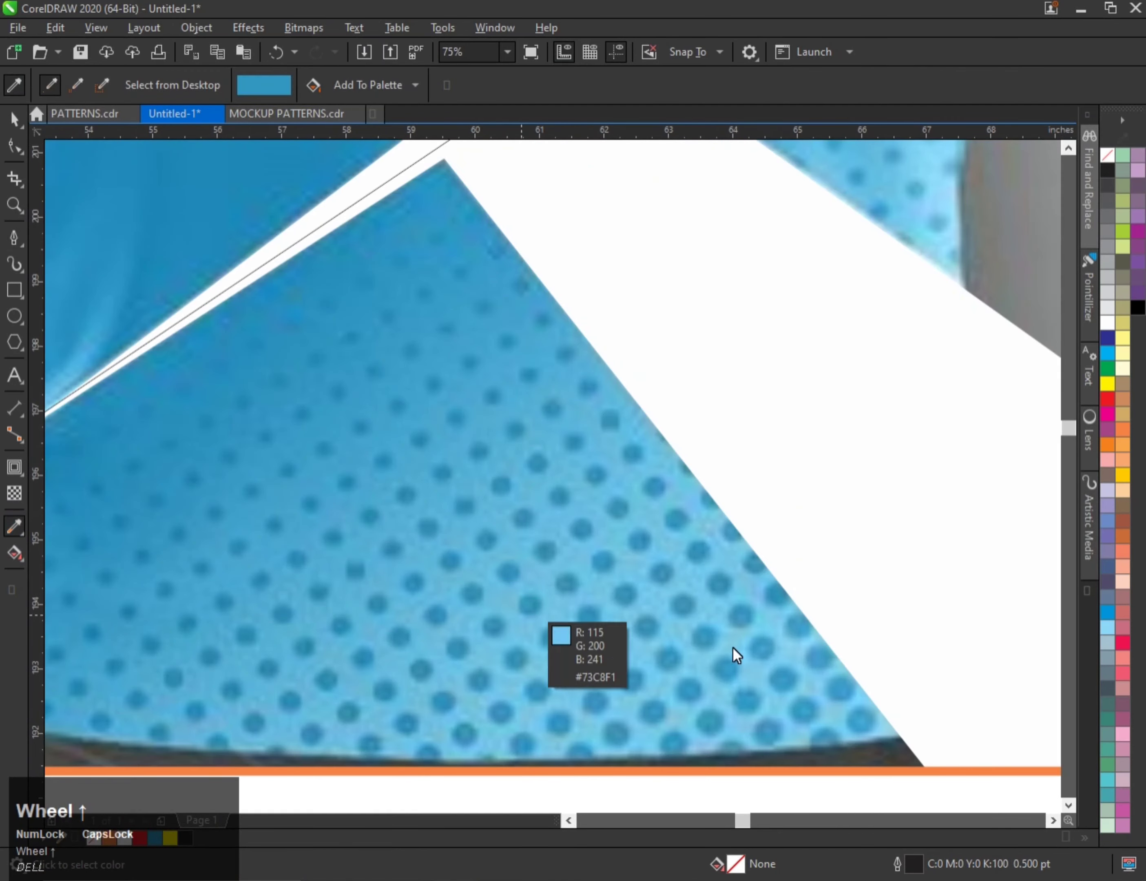
click(833, 718)
scroll(455, 559, down, 2)
click(456, 558)
key(ctrl+space)
right_click(1106, 156)
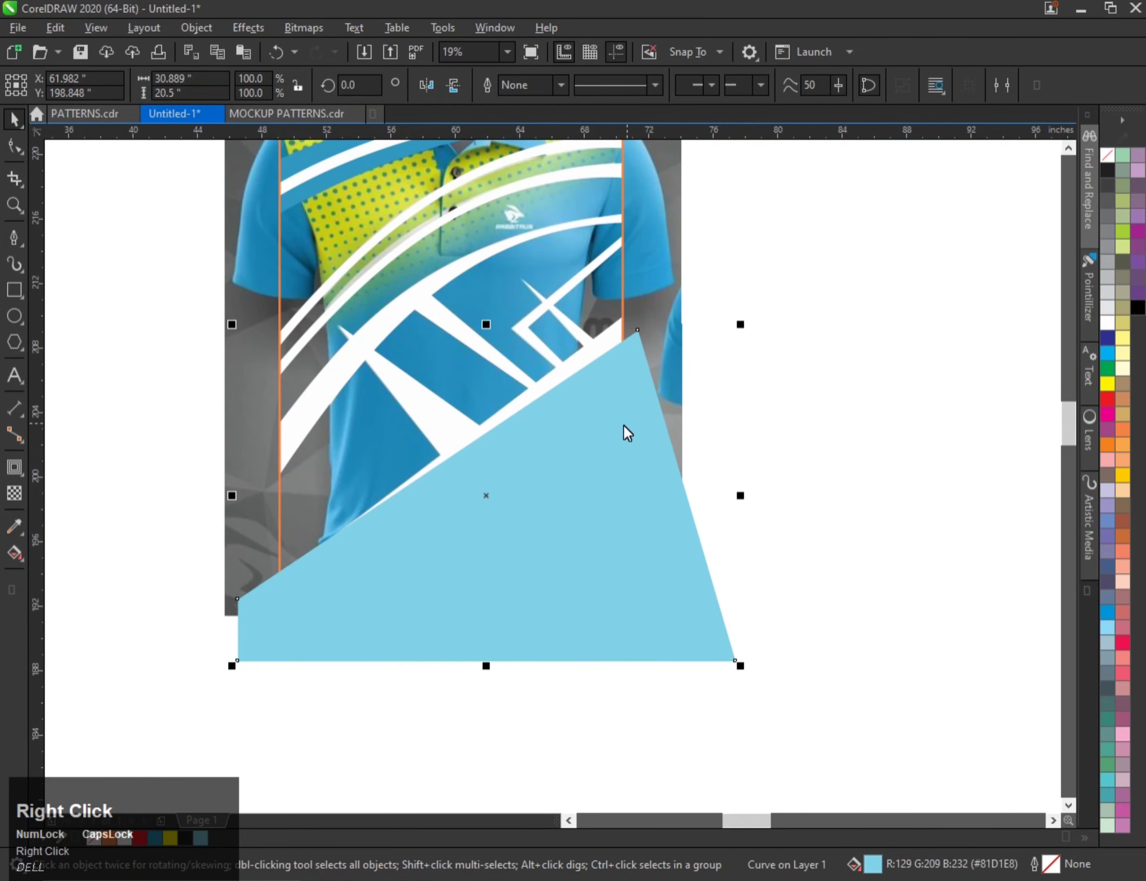
- Apply a linear fountain transparency at about 116° that fades out the hem shape's upper diagonal edge
click(16, 493)
drag(585, 566, 495, 456)
drag(580, 561, 520, 500)
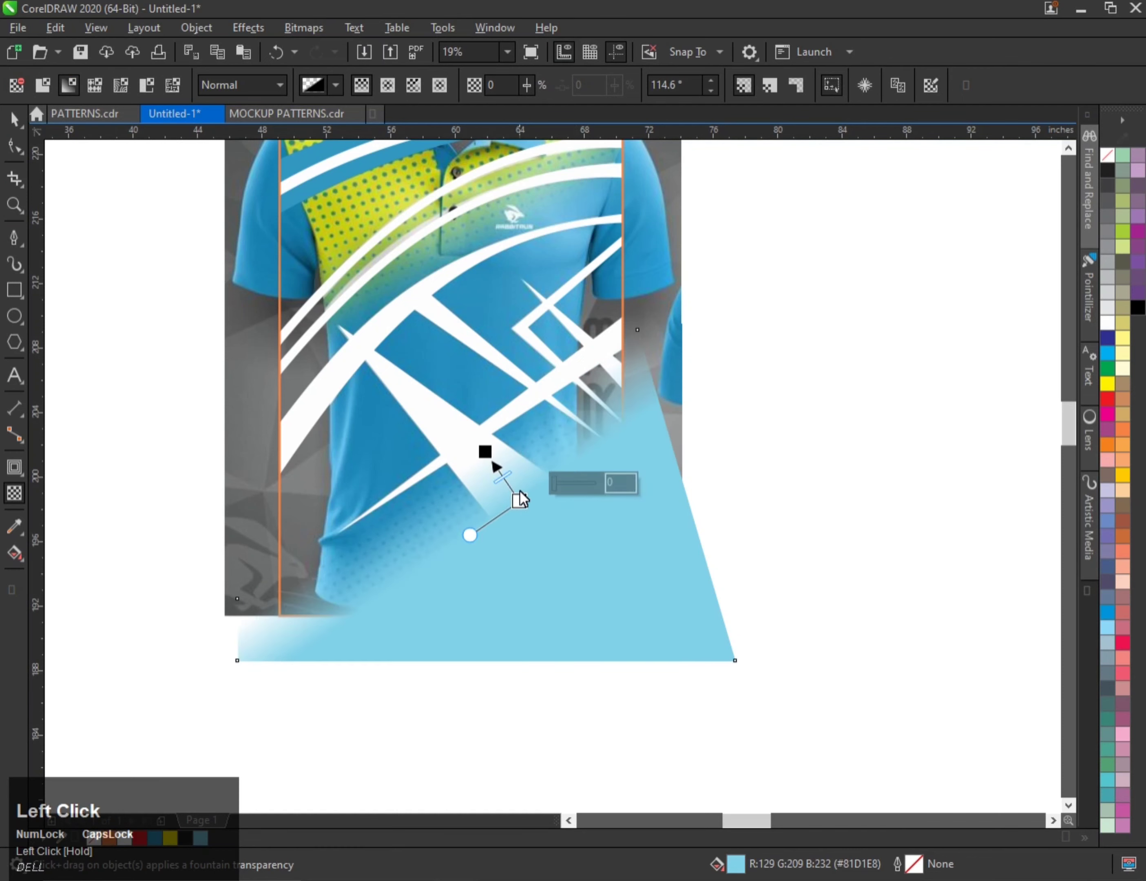
scroll(501, 452, up, 1)
drag(471, 452, 465, 442)
drag(540, 552, 500, 498)
drag(466, 447, 457, 440)
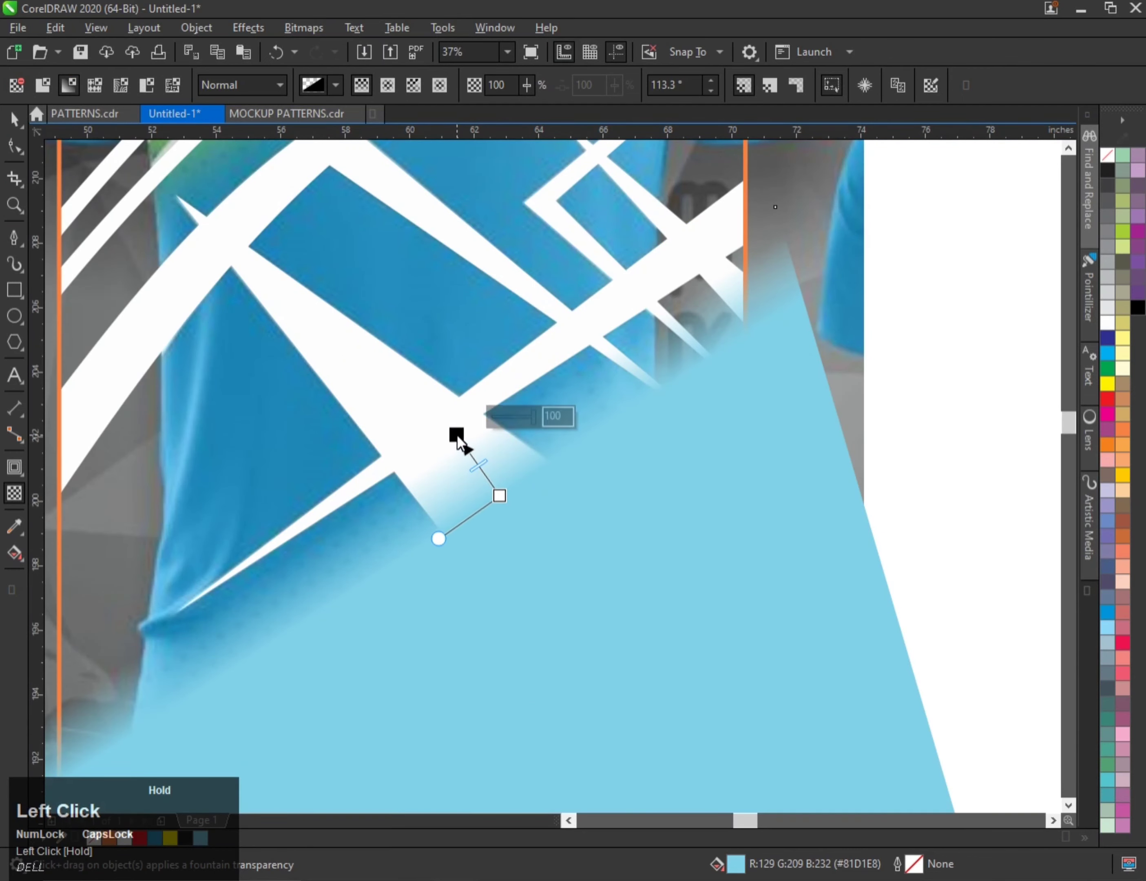
drag(499, 497, 497, 494)
click(498, 503)
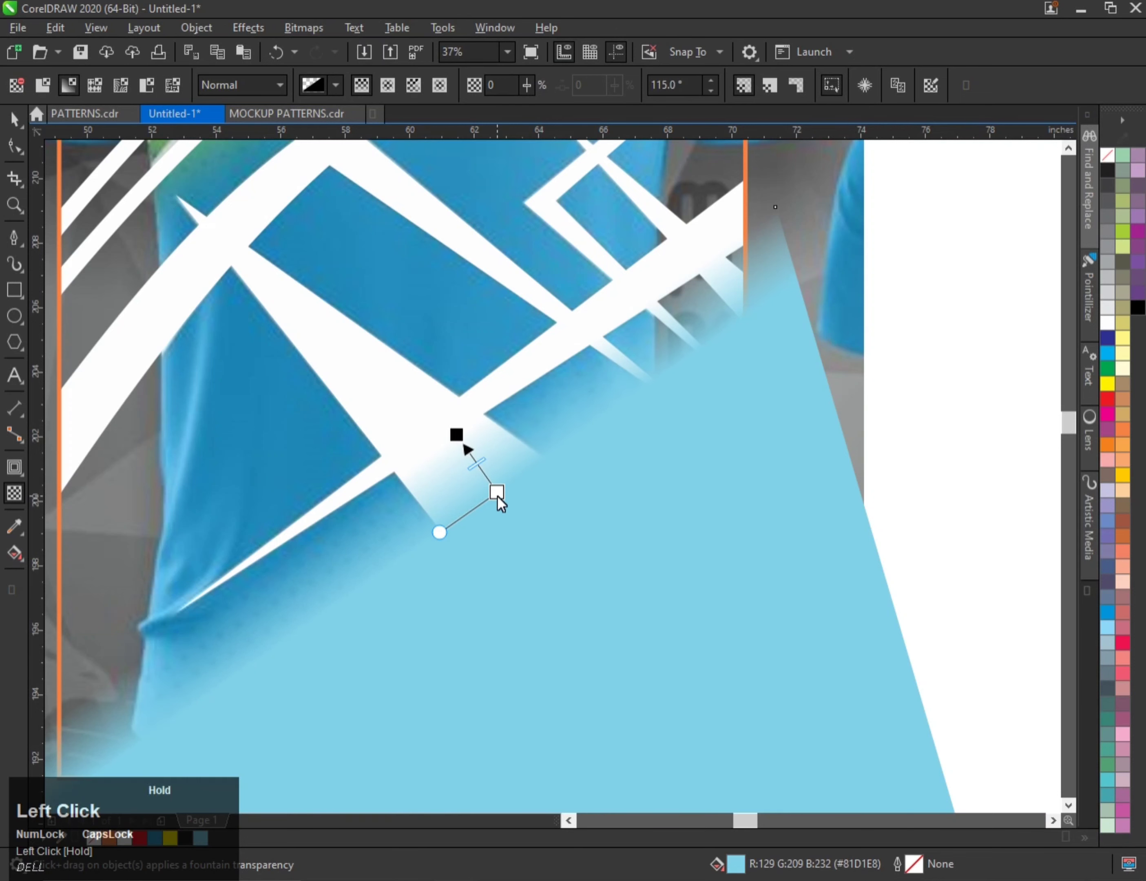
drag(456, 433, 454, 431)
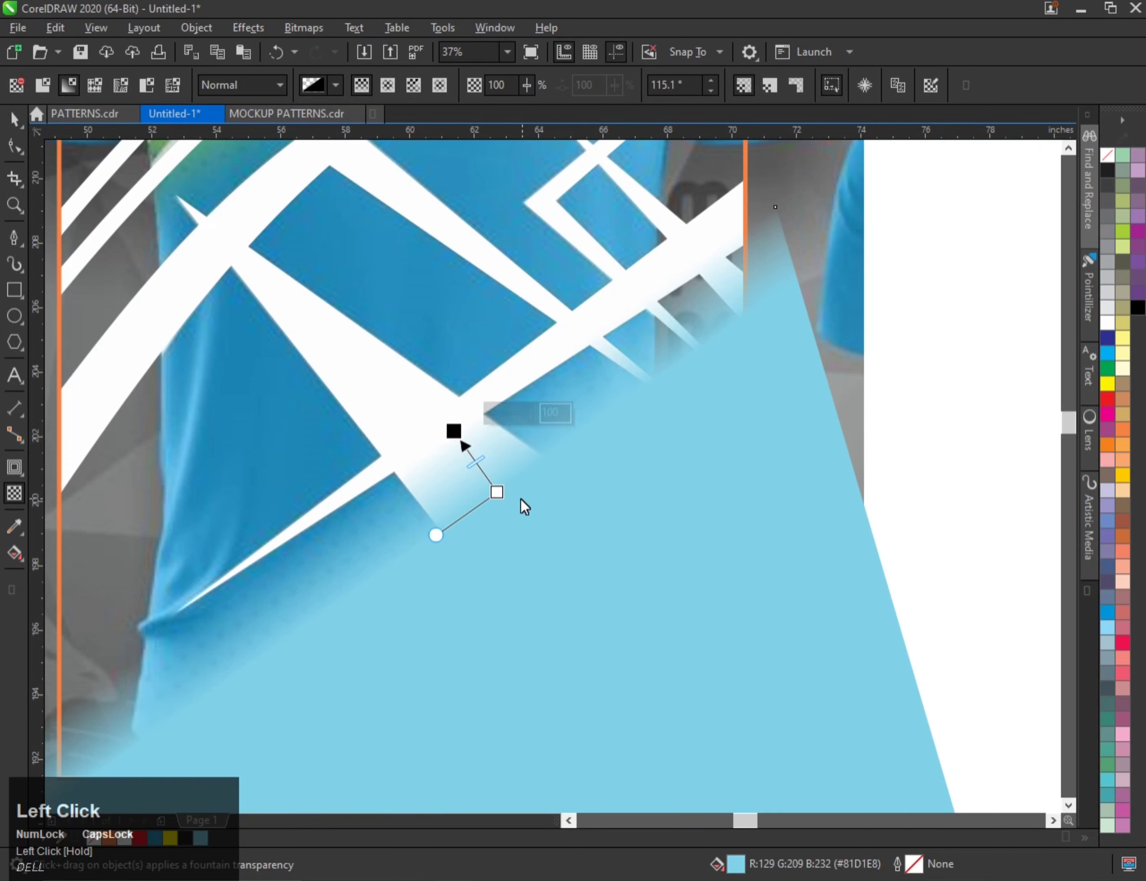
drag(496, 492, 491, 482)
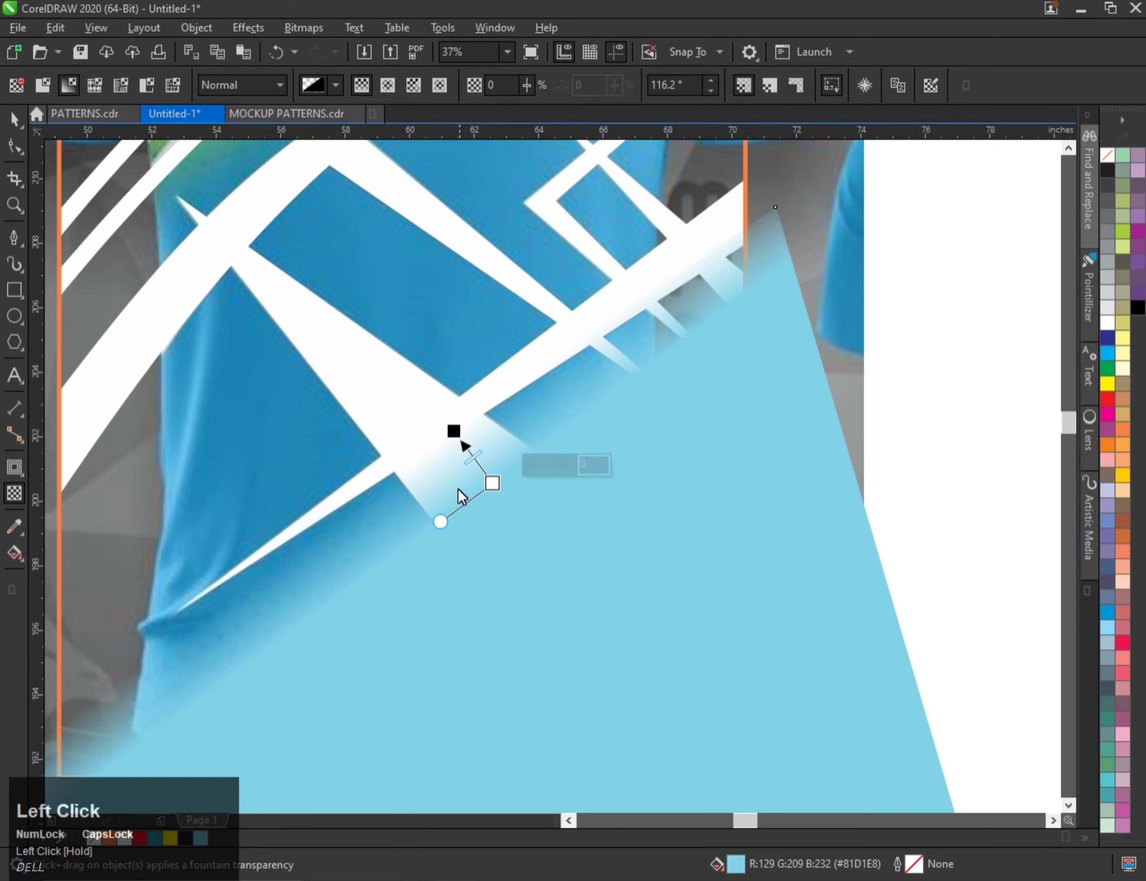
- Duplicate the faded hem shape straight above itself, flipped both vertically and horizontally
scroll(361, 493, down, 4)
key(space)
drag(541, 590, 295, 357)
right_click(295, 357)
click(426, 85)
scroll(379, 325, up, 2)
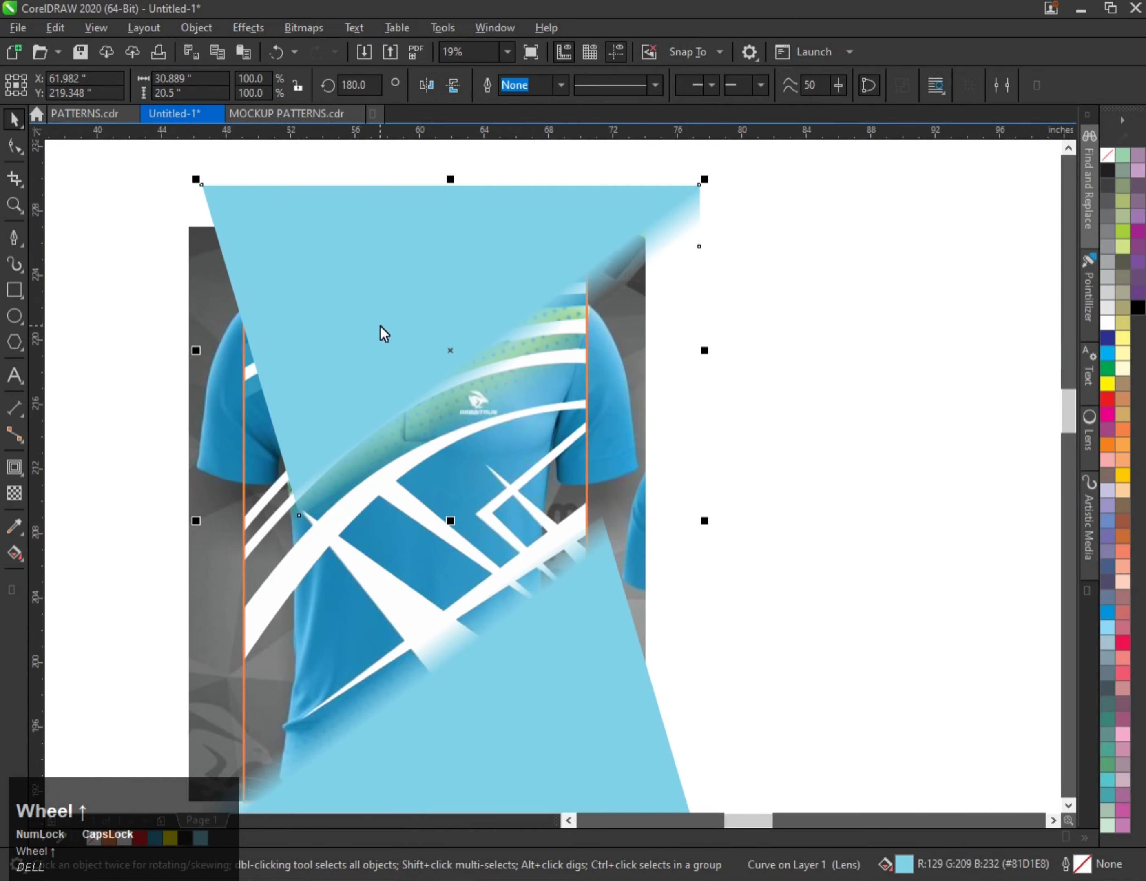
- Rotate the flipped copy to about 172° and position it over the shirt's yellow chest and shoulder area
drag(379, 325, 317, 343)
scroll(317, 343, down, 2)
scroll(401, 307, up, 2)
click(456, 278)
mouse_move(564, 233)
mouse_down()
mouse_move(573, 260)
mouse_move(581, 227)
mouse_up()
click(369, 321)
drag(369, 321, 382, 338)
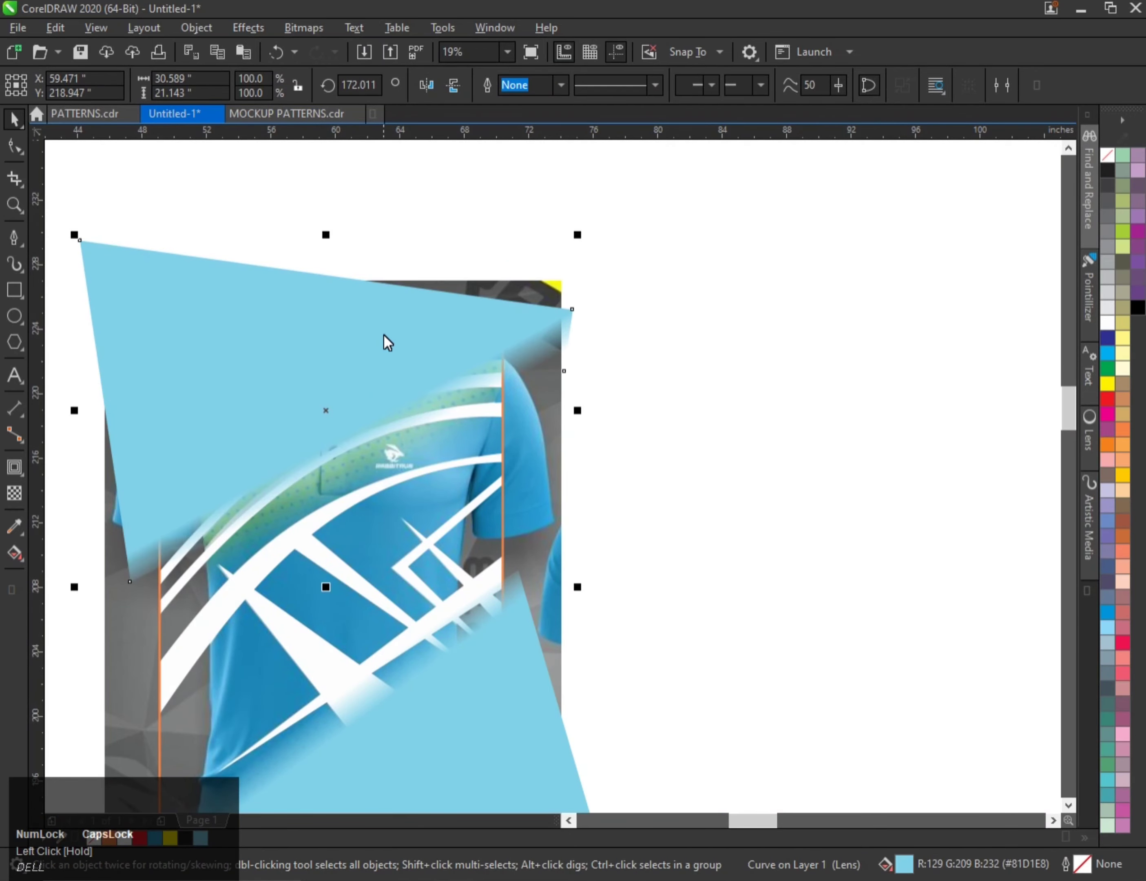
- Enlarge the chest copy to about 37.8 by 26.1 inches and fill it with yellow C0 M0 Y100 K0
drag(578, 236, 637, 192)
click(1107, 383)
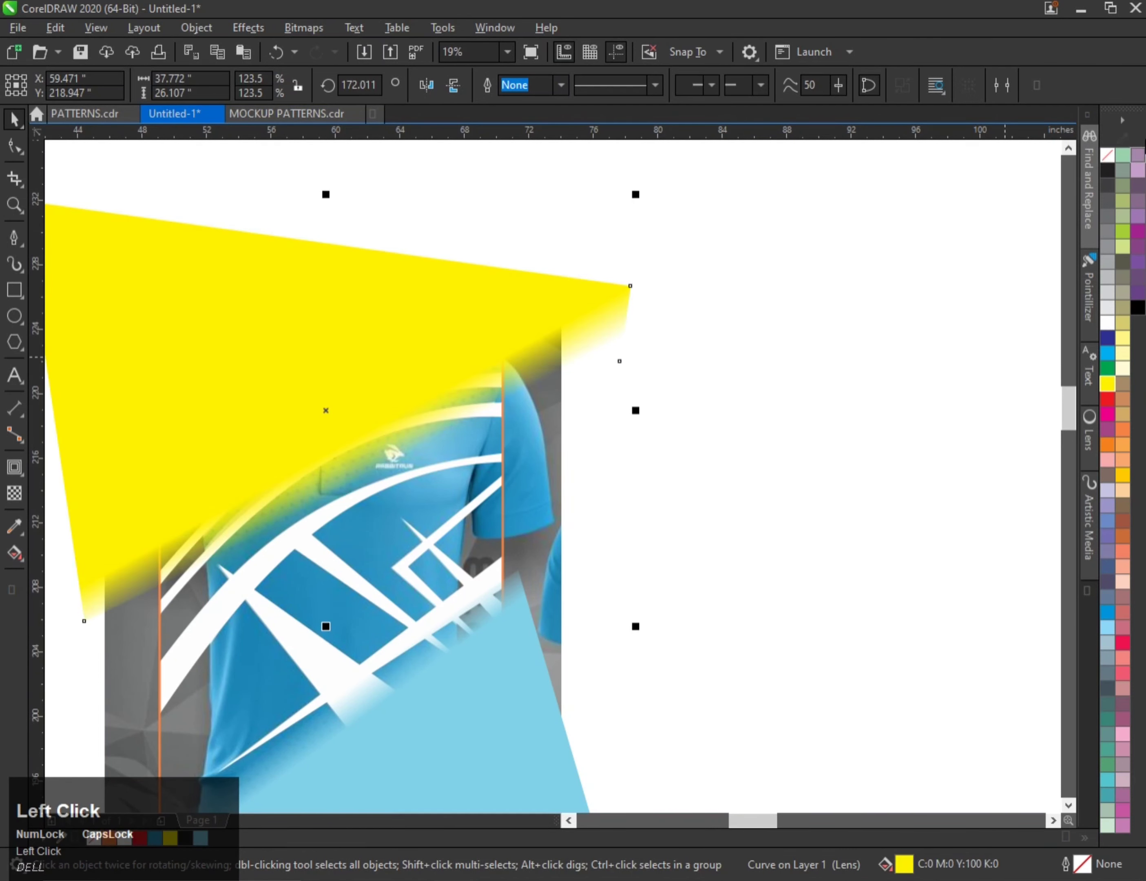
scroll(307, 409, down, 1)
scroll(236, 571, up, 1)
- PowerClip the yellow chest shape and the light blue hem shape inside the orange rectangle
key(w)
click(219, 541)
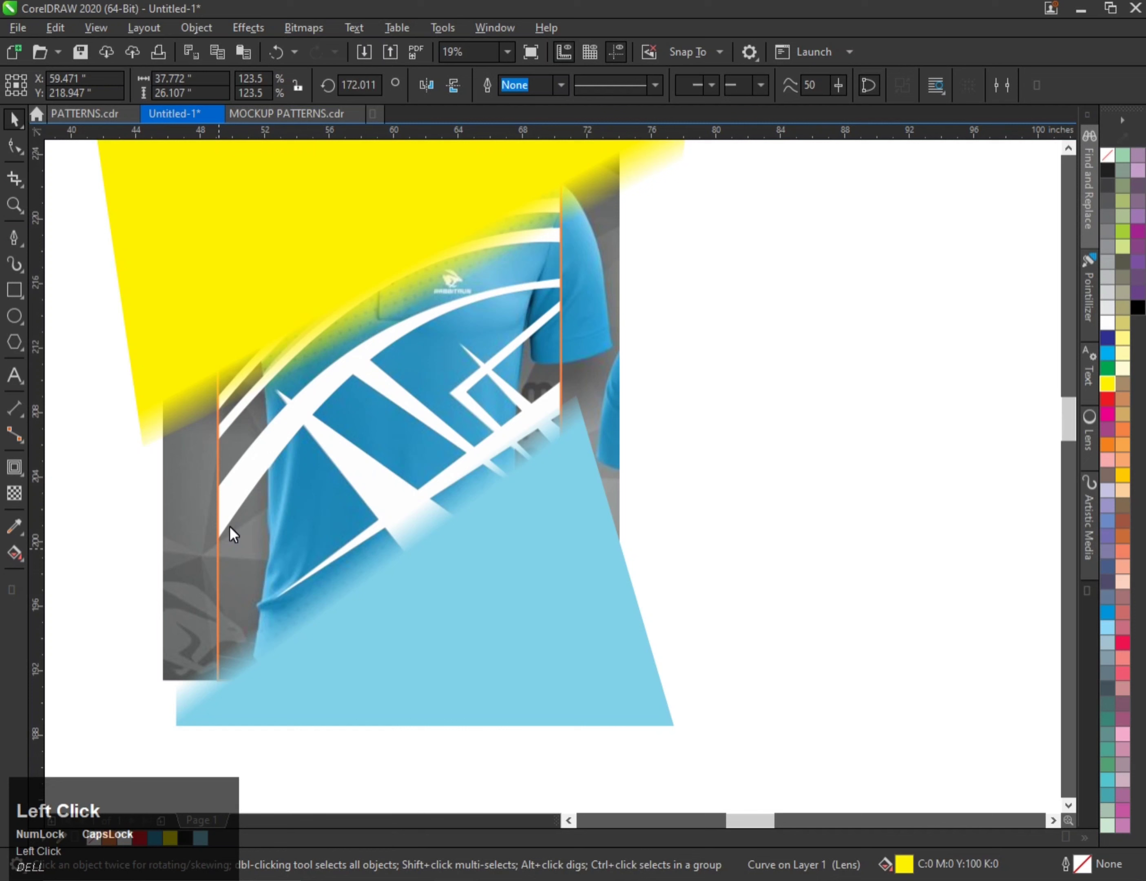
click(457, 597)
key(w)
click(264, 455)
- Edit the PowerClip contents to send the yellow and light blue shapes behind the stripes, and finish editing
key(q)
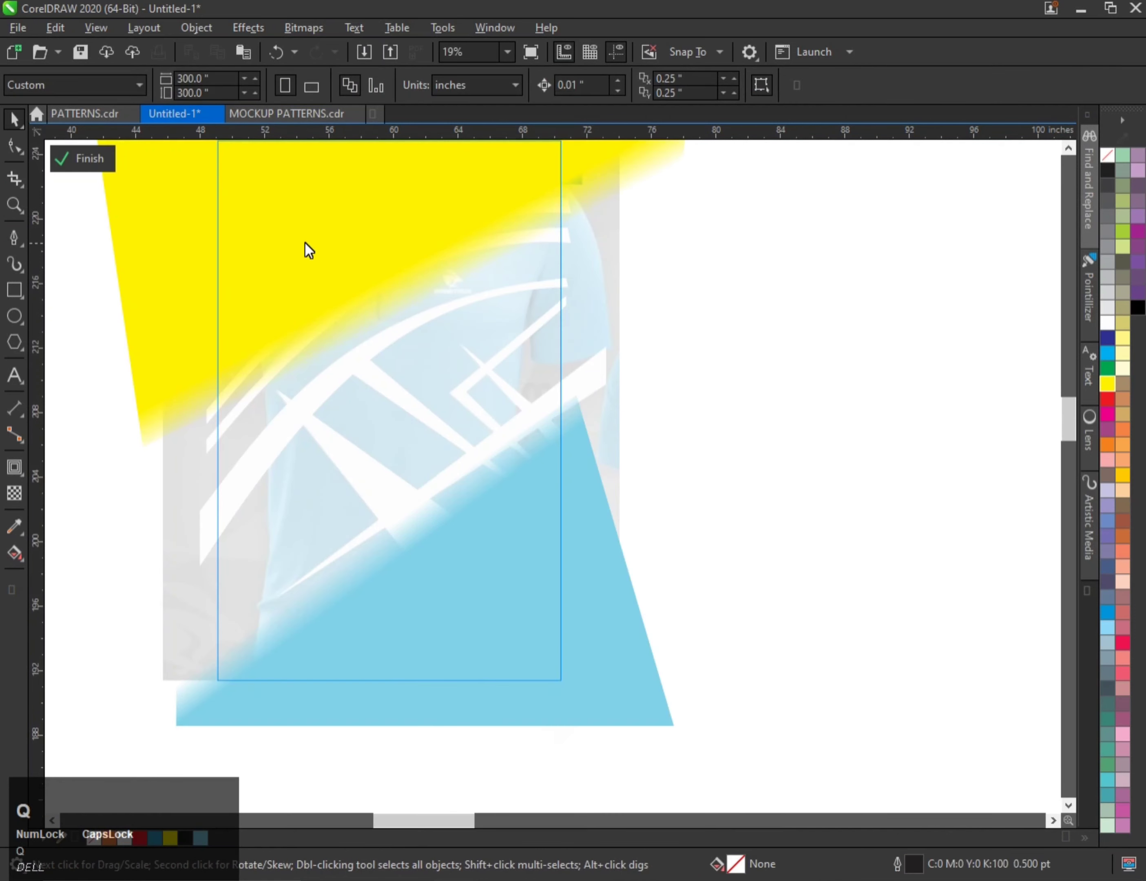
click(304, 242)
shift+click(498, 654)
key(shift+Page_Down)
key(f)
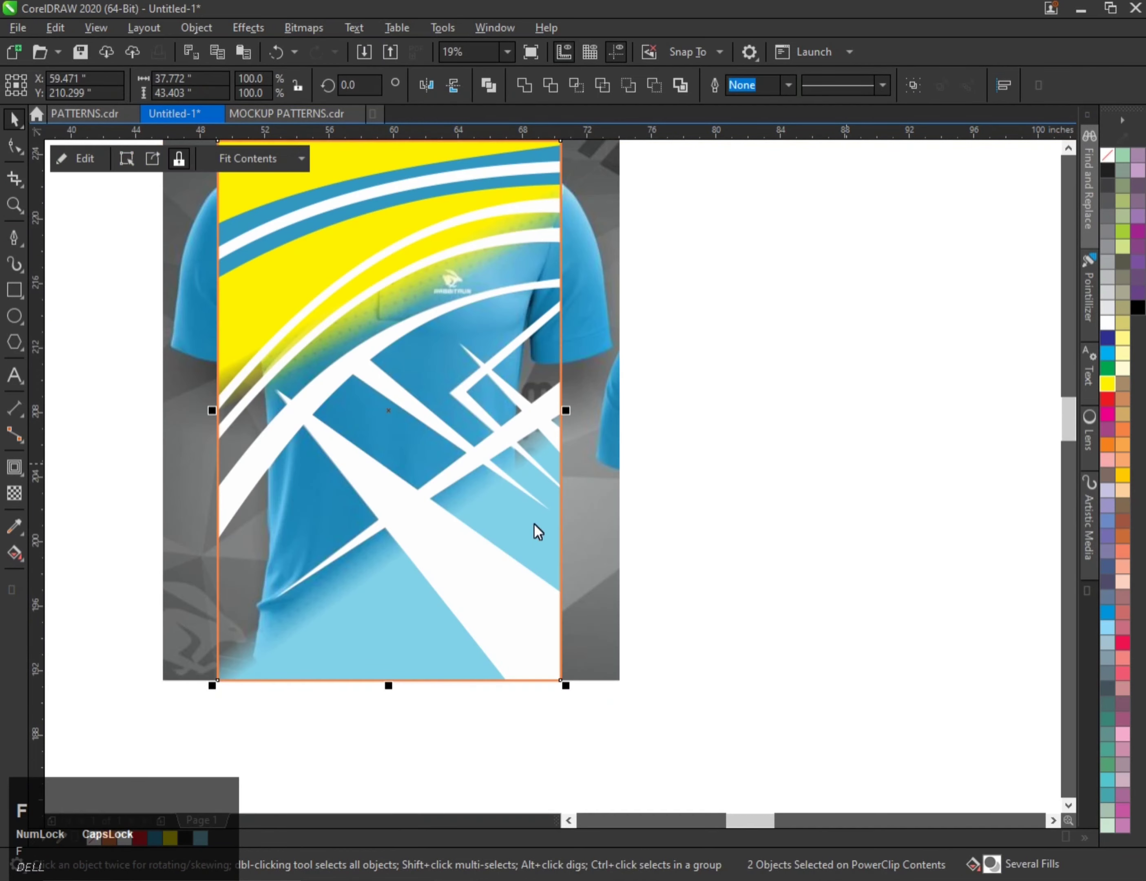
- Move the clipped pattern rectangle off the shirt photo into the empty space beside it
scroll(296, 540, down, 1)
drag(295, 542, 588, 472)
scroll(598, 481, up, 1)
scroll(532, 471, down, 1)
scroll(473, 583, up, 1)
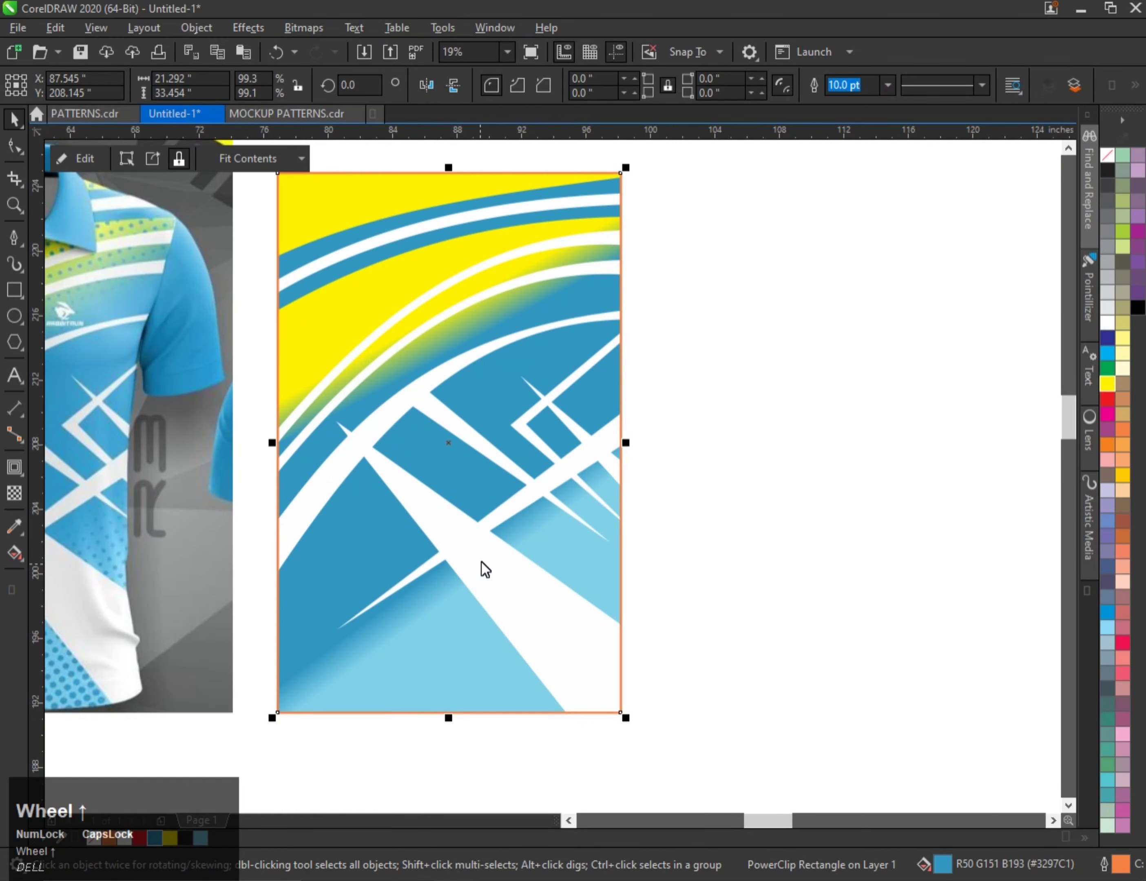
- Draw a small circle about 0.417 inches across in the empty space beside the pattern rectangle
scroll(498, 552, down, 1)
scroll(523, 526, up, 1)
click(14, 316)
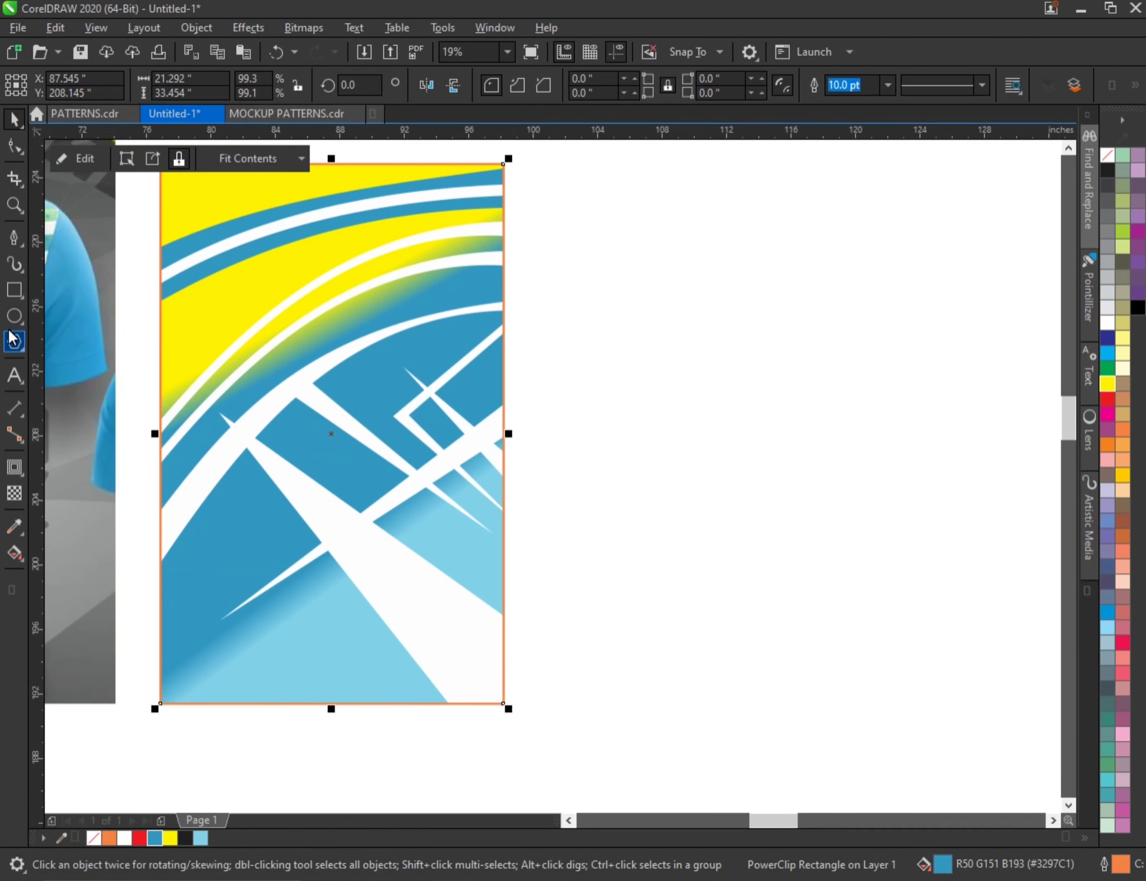
scroll(639, 383, up, 1)
drag(528, 416, 541, 402)
key(ctrl+space)
scroll(452, 387, down, 1)
scroll(538, 427, up, 1)
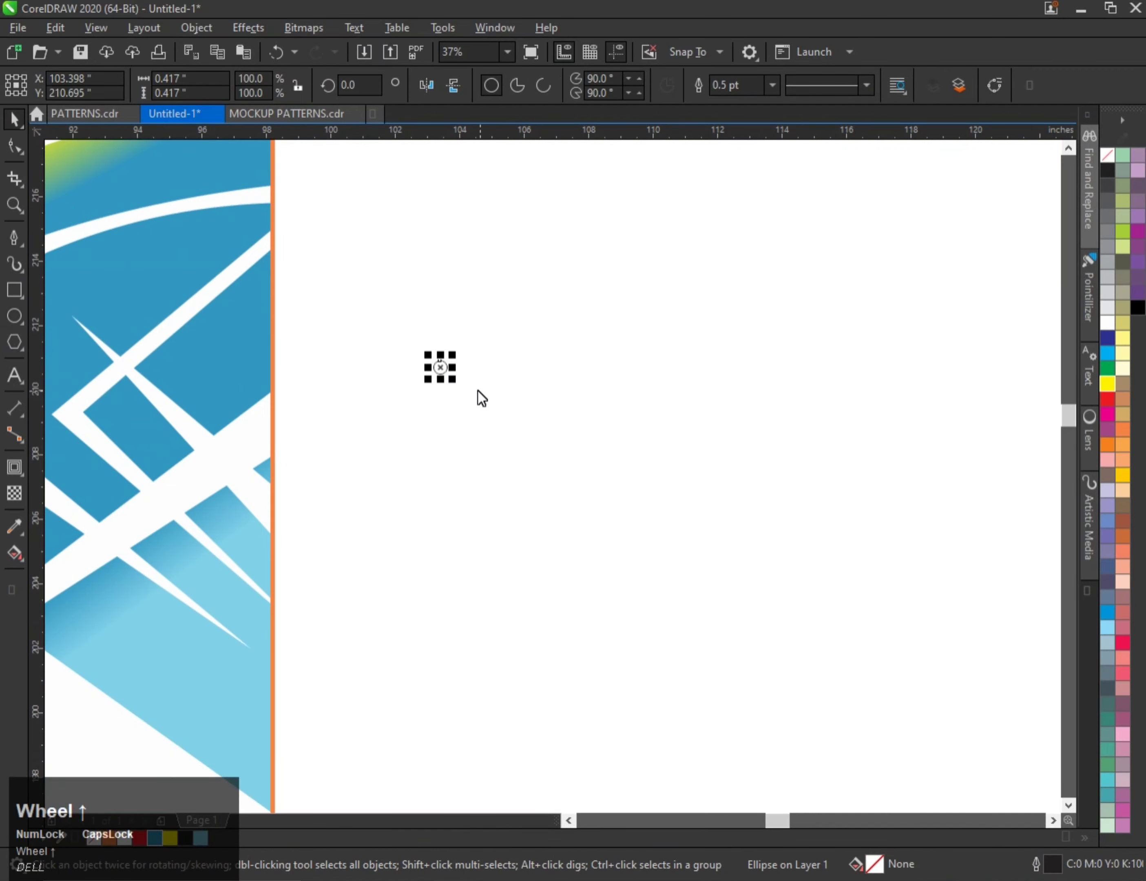
- Duplicate the small circle straight below it and enlarge the duplicate to about 1.306 inches
scroll(445, 377, down, 1)
drag(443, 371, 456, 575)
right_click(454, 585)
scroll(454, 585, up, 1)
scroll(440, 589, down, 1)
- Fill both circles with blue R50 G151 B193 and remove their outlines
drag(497, 327, 404, 639)
drag(532, 301, 373, 645)
click(154, 839)
right_click(1108, 157)
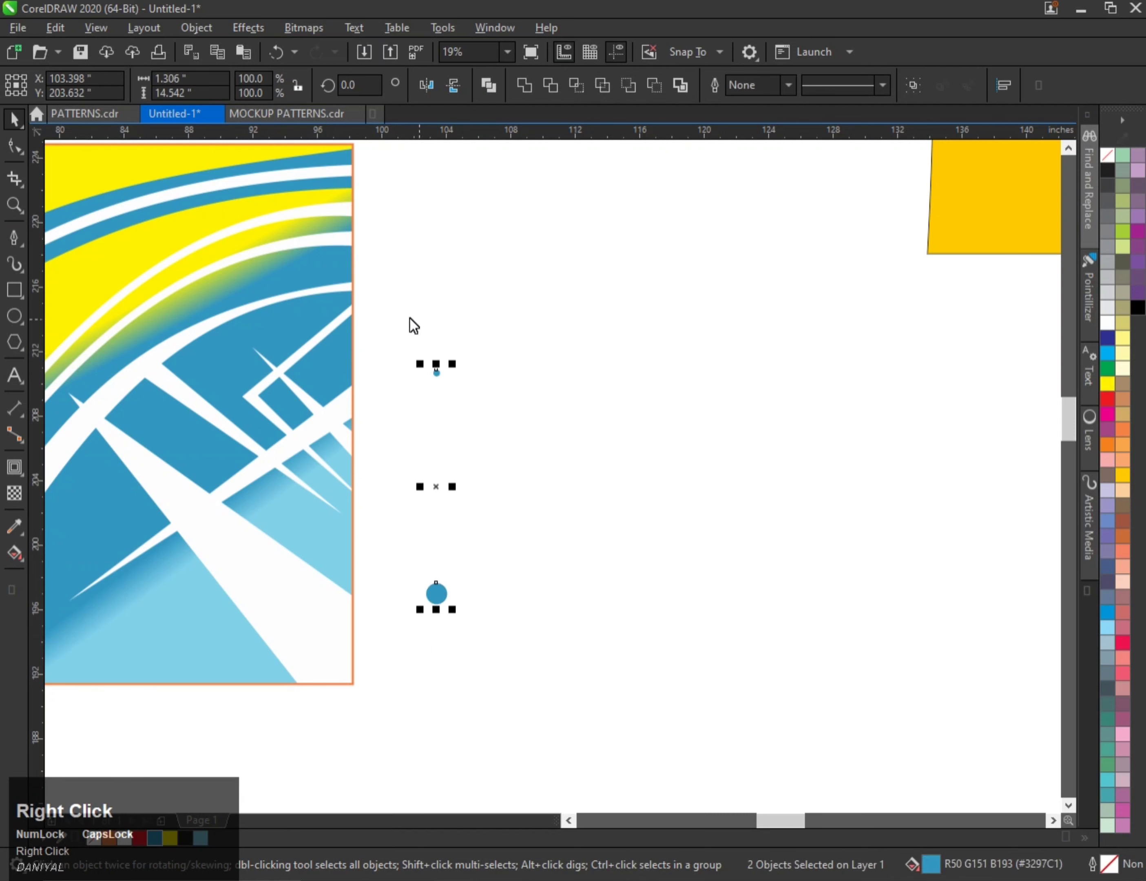
click(436, 371)
shift+click(436, 594)
click(11, 496)
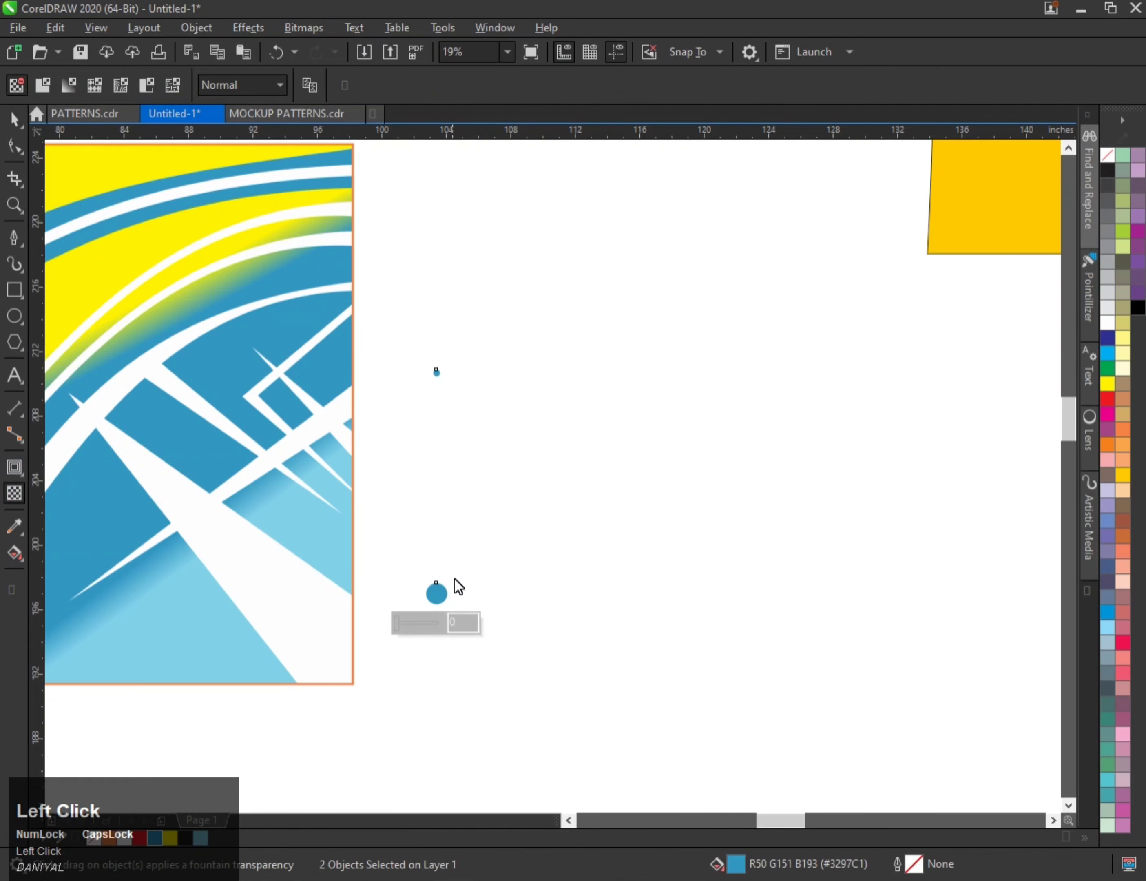
drag(446, 593, 440, 374)
scroll(478, 368, up, 2)
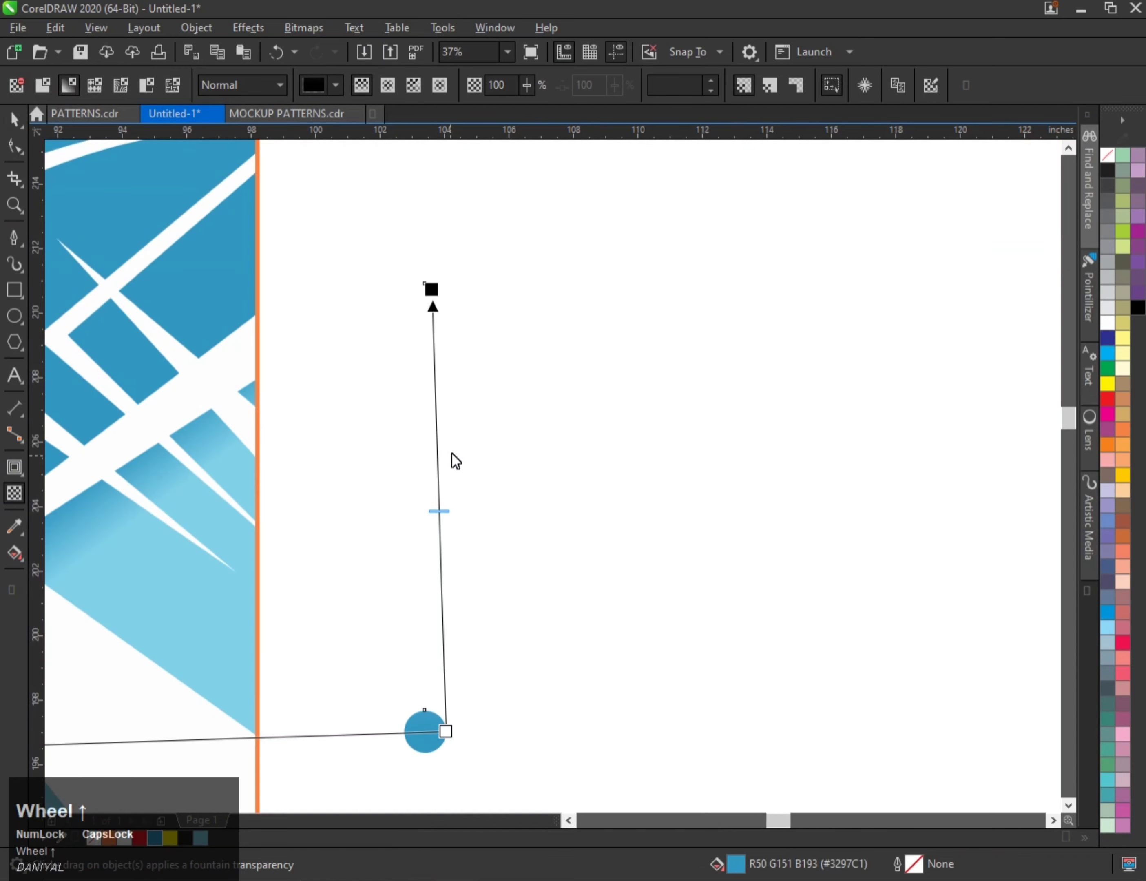
key(space)
key(ctrl+z)
key(space)
key(space)
- Blend the large and small circles into a vertical column of dots with 15 blend steps
drag(340, 222, 580, 780)
click(14, 467)
click(69, 506)
drag(424, 731, 427, 290)
text(15)
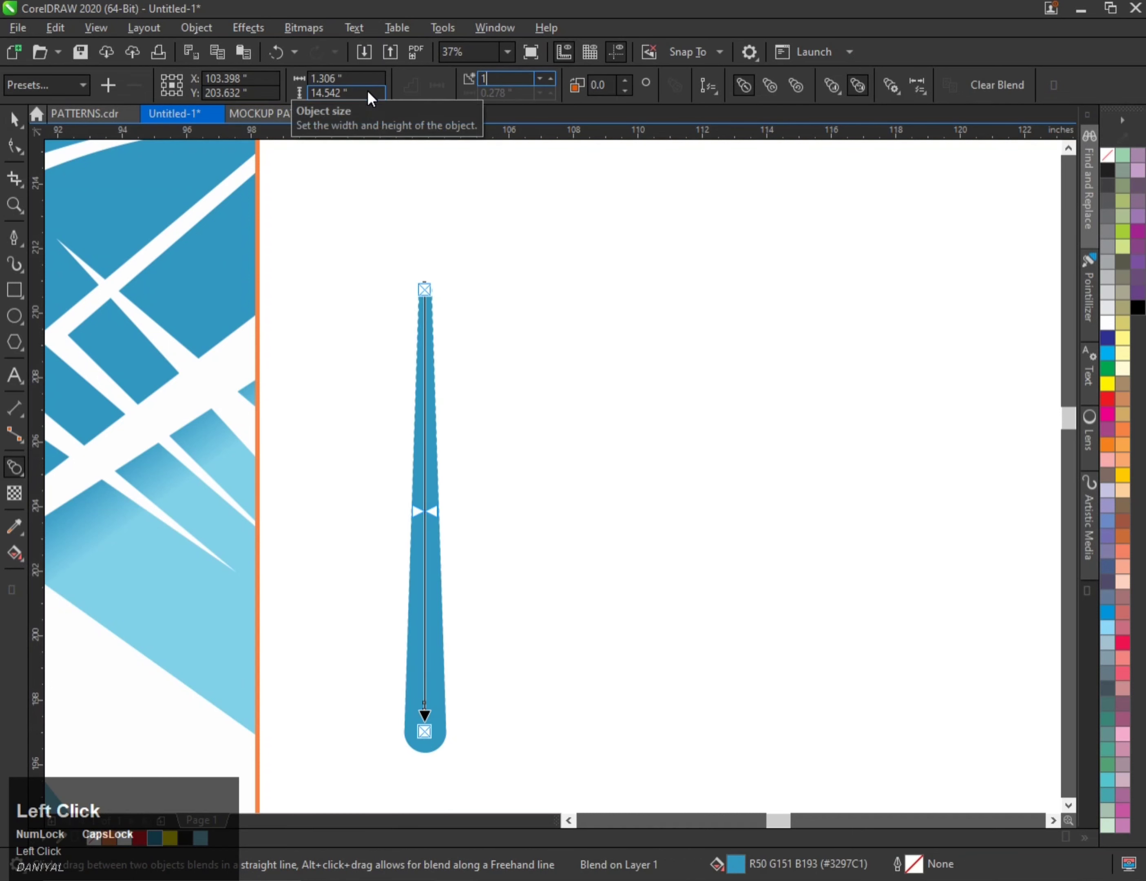
key(Return)
scroll(310, 289, down, 2)
scroll(413, 428, up, 2)
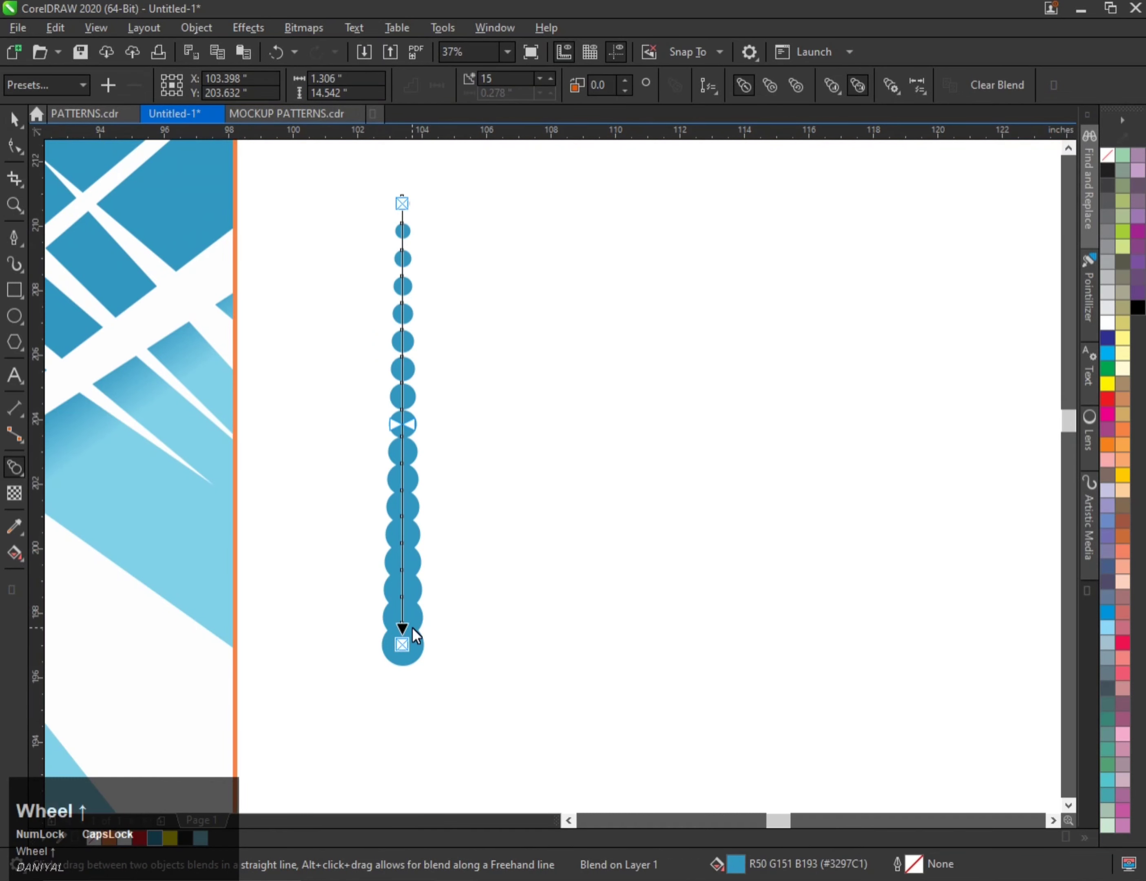
- Move the blend's two end circles farther apart vertically, spacing the dots without overlap over about 24.6 inches
key(space)
click(426, 633)
drag(412, 643, 410, 710)
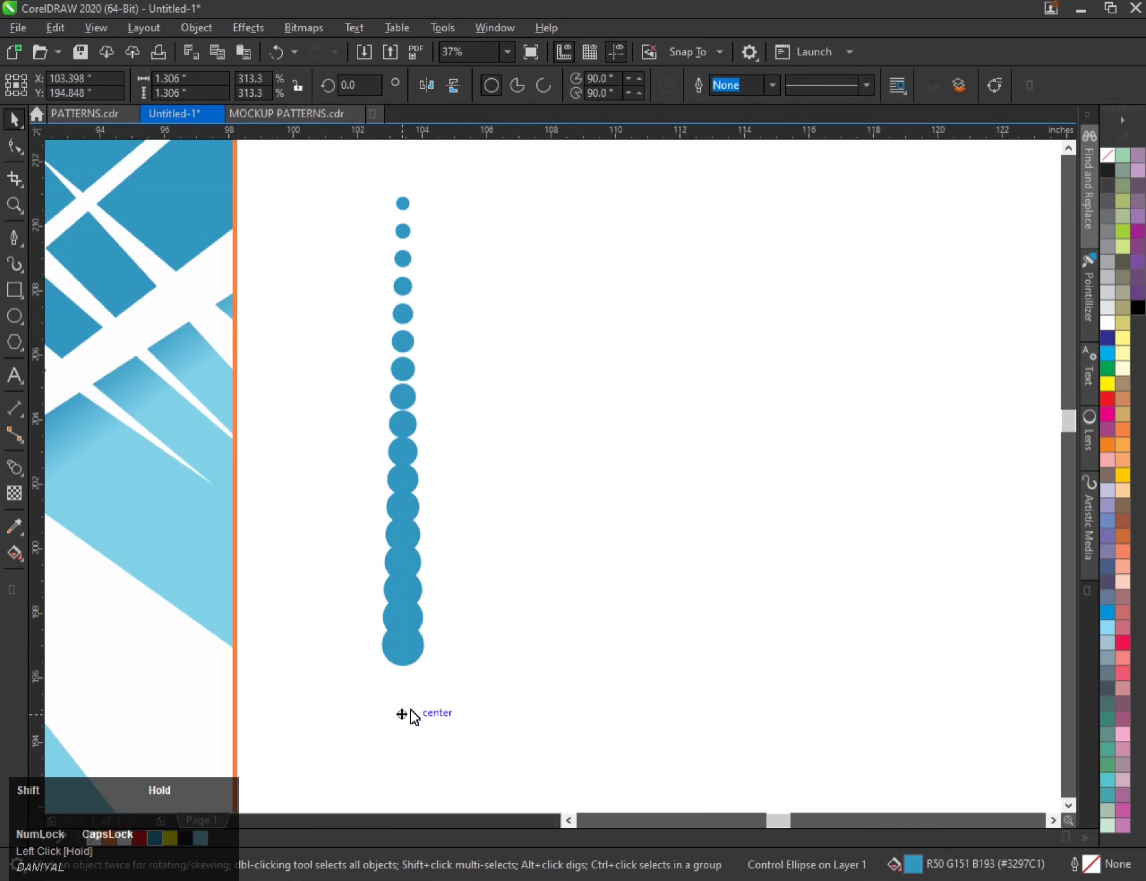
scroll(388, 616, down, 1)
scroll(394, 441, up, 2)
click(391, 322)
scroll(408, 312, up, 2)
drag(424, 278, 399, 299)
scroll(376, 317, down, 5)
click(355, 718)
key(space)
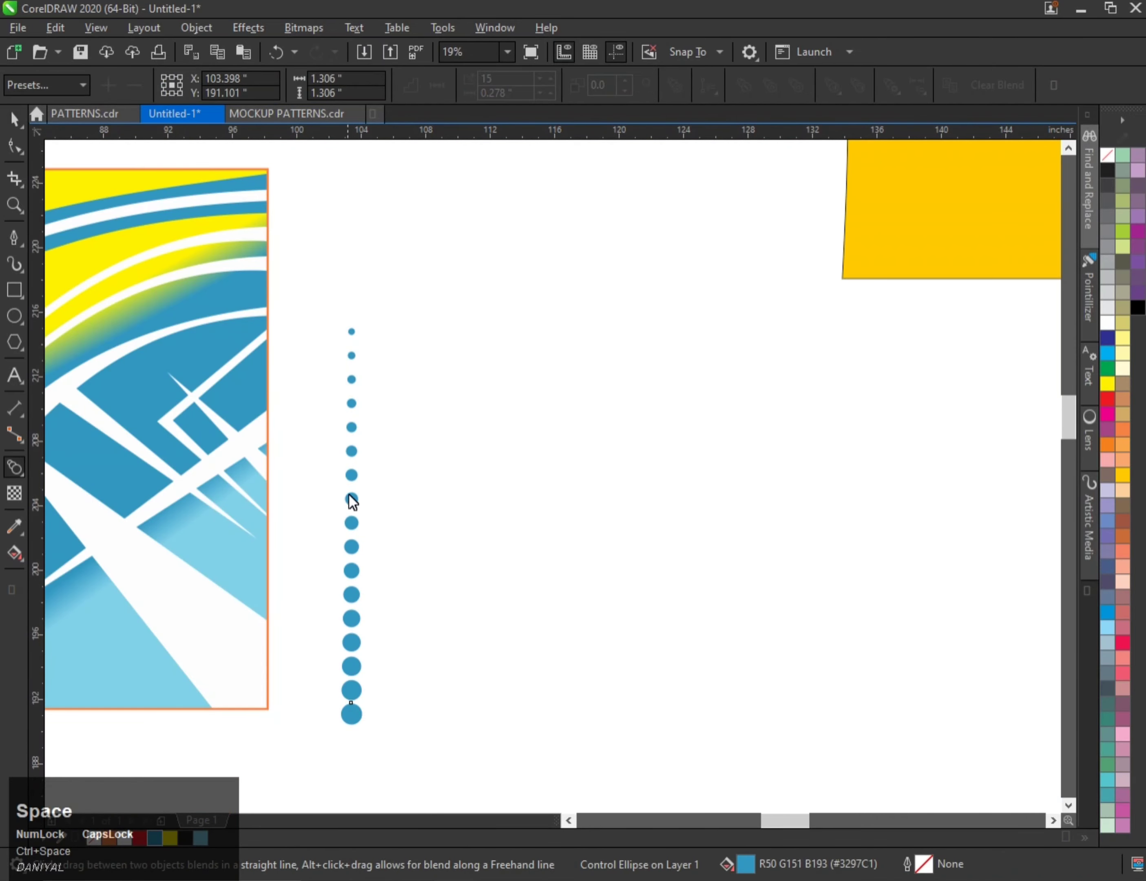
- Duplicate the dot column sideways and repeat the duplication until there are 28 evenly spaced columns
key(space)
click(353, 499)
drag(353, 500, 377, 497)
key(ctrl+r)
key(ctrl+r)
key(ctrl+r)
key(ctrl+r)
key(ctrl+r)
key(ctrl+r)
key(ctrl+r)
key(ctrl+r)
key(ctrl+r)
key(ctrl+r)
key(ctrl+r)
key(ctrl+r)
key(ctrl+r)
key(ctrl+r)
key(ctrl+r)
key(ctrl+r)
key(ctrl+r)
key(ctrl+r)
key(ctrl+r)
key(ctrl+r)
key(ctrl+r)
key(ctrl+r)
key(ctrl+r)
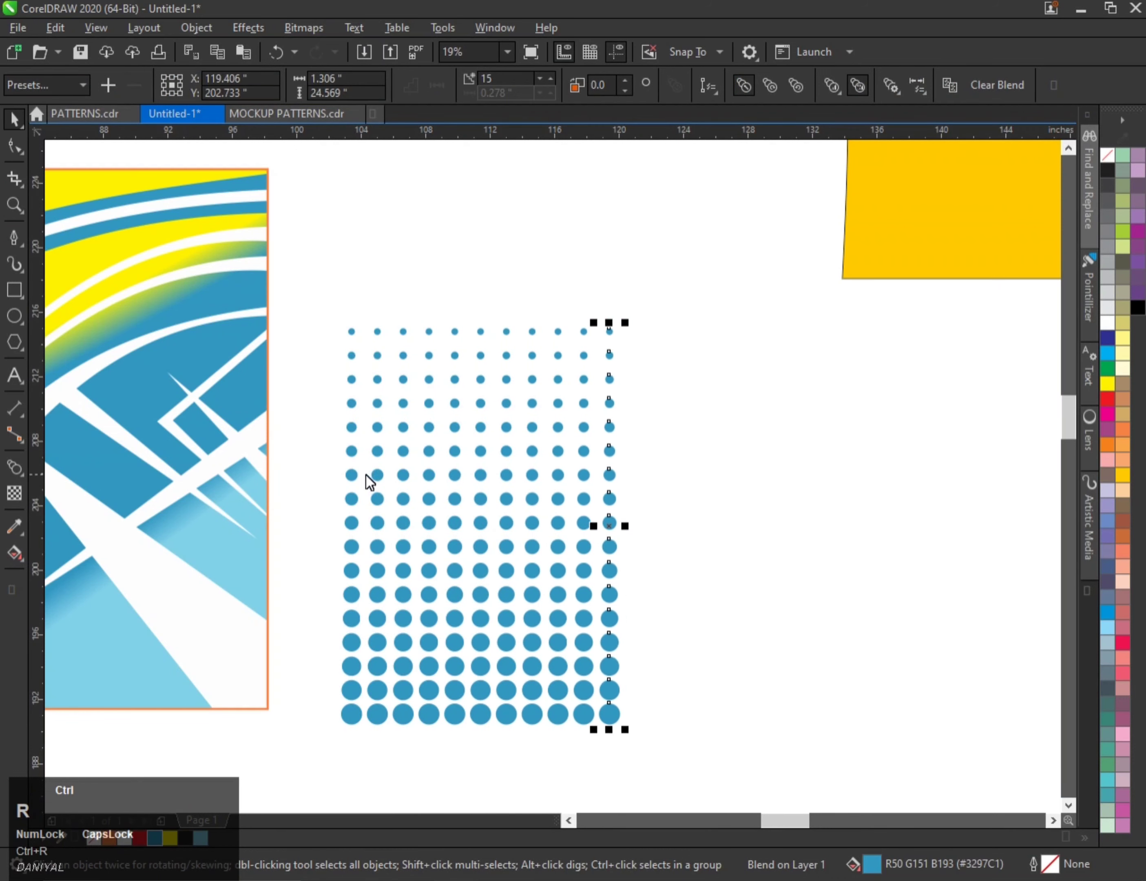
key(ctrl+r)
key(ctrl+r)
key(ctrl+r)
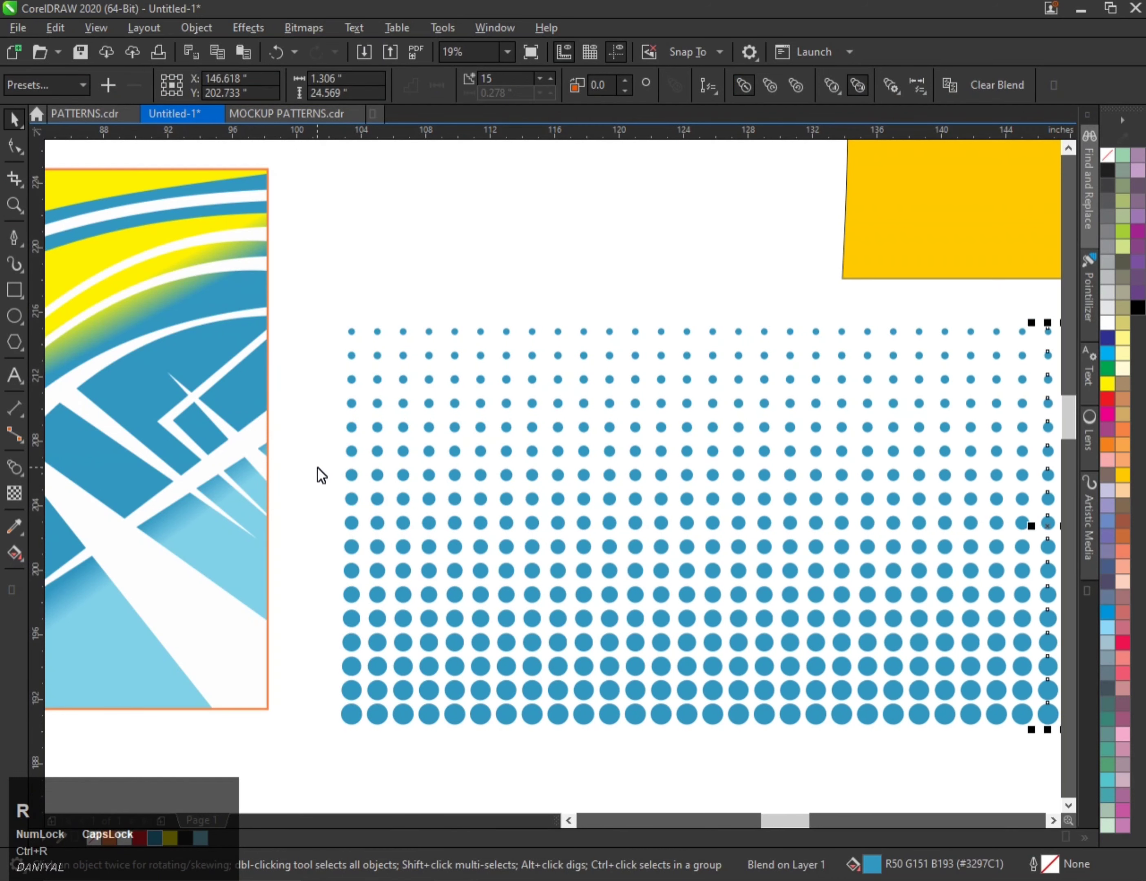
- Group the dot columns and scale the group down proportionally to about 28.8 by 16.5 inches
scroll(317, 468, down, 2)
drag(324, 373, 722, 630)
key(ctrl+g)
drag(681, 391, 621, 424)
- Try placing the dot group over the pattern's hem area, rotated to about 38°
drag(568, 479, 305, 568)
click(305, 568)
drag(368, 510, 293, 447)
scroll(168, 604, up, 2)
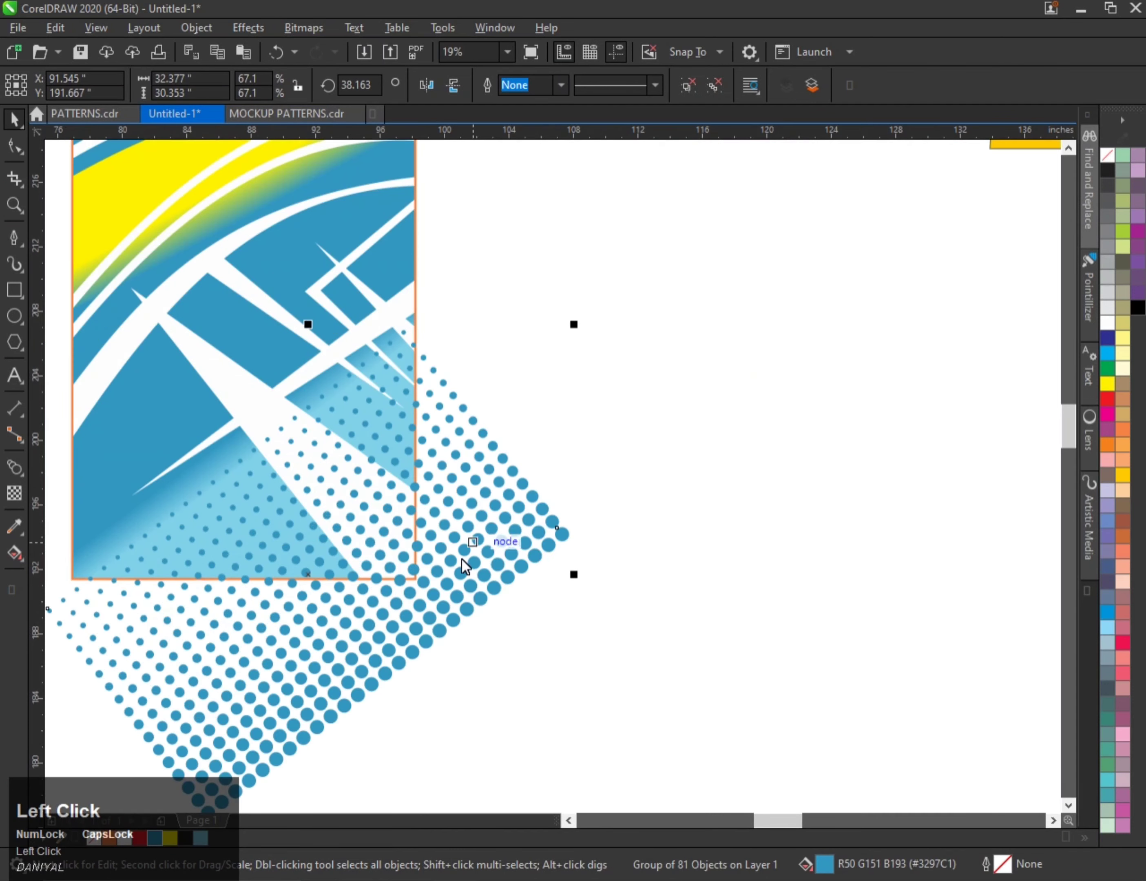
scroll(461, 558, down, 2)
key(ctrl+z)
- Set the dot group's width to 25 inches, keeping its height at 16.492 inches
scroll(780, 468, up, 2)
click(157, 79)
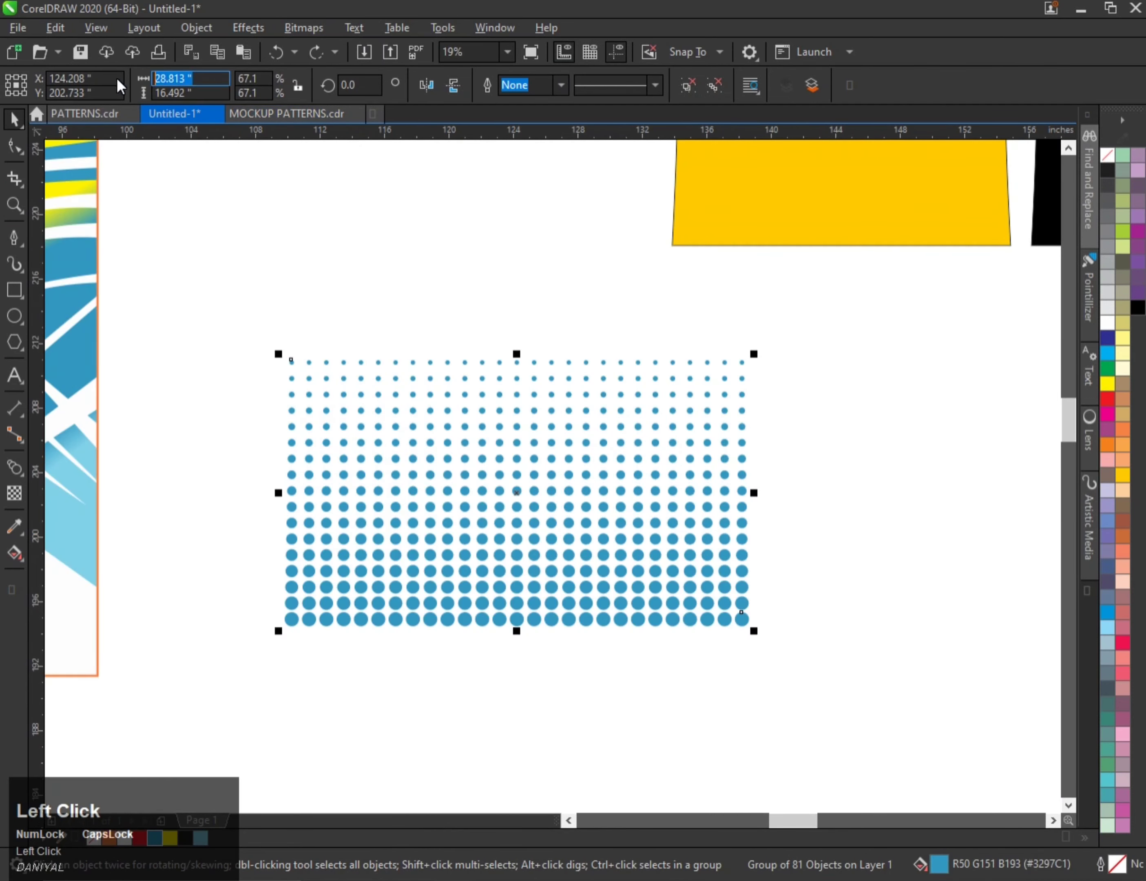
text(25)
key(Return)
- Place the dot group over the pattern's light blue hem area, rotated to about 34.7° along the diagonal white stripe
scroll(531, 420, down, 2)
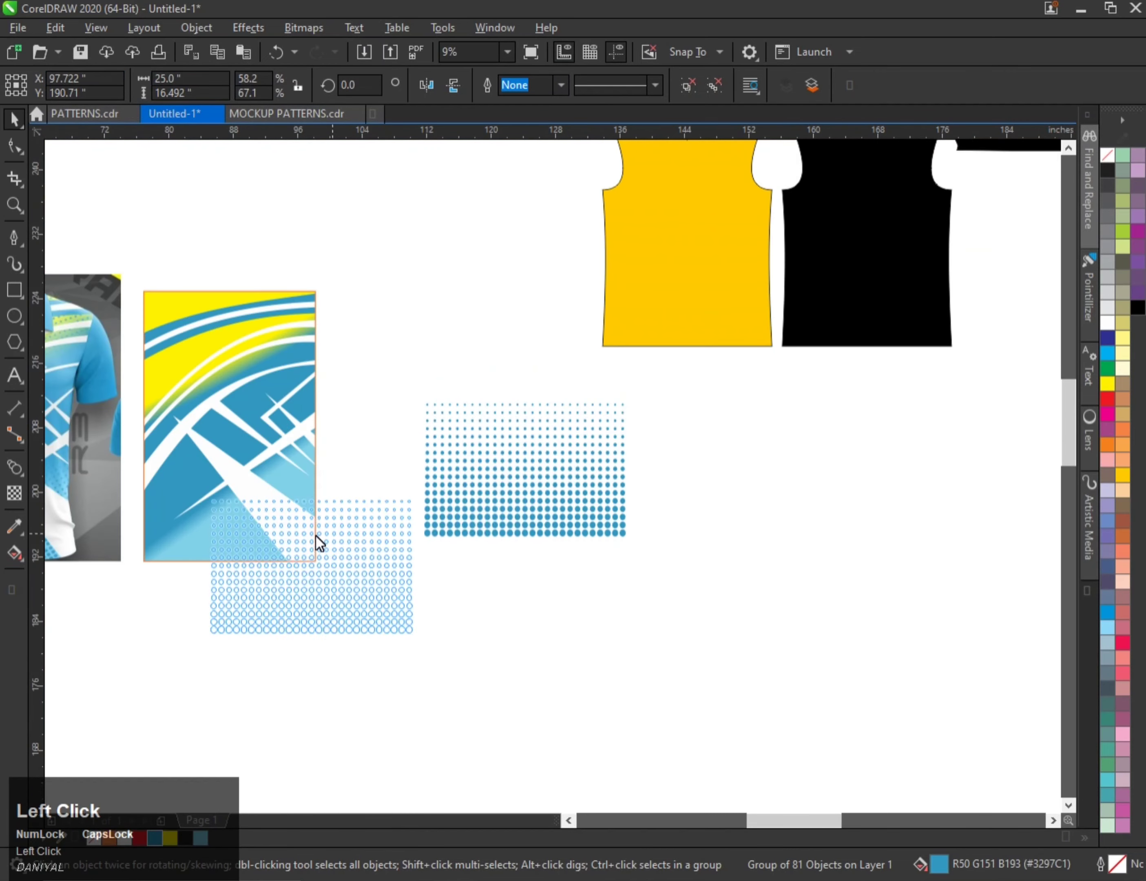
click(335, 529)
drag(388, 494, 319, 482)
scroll(192, 539, up, 1)
click(398, 634)
key(ctrl+z)
drag(418, 639, 381, 606)
- Create a vertically and horizontally mirrored copy of the dot group and place it over the pattern's yellow upper area
scroll(346, 604, down, 1)
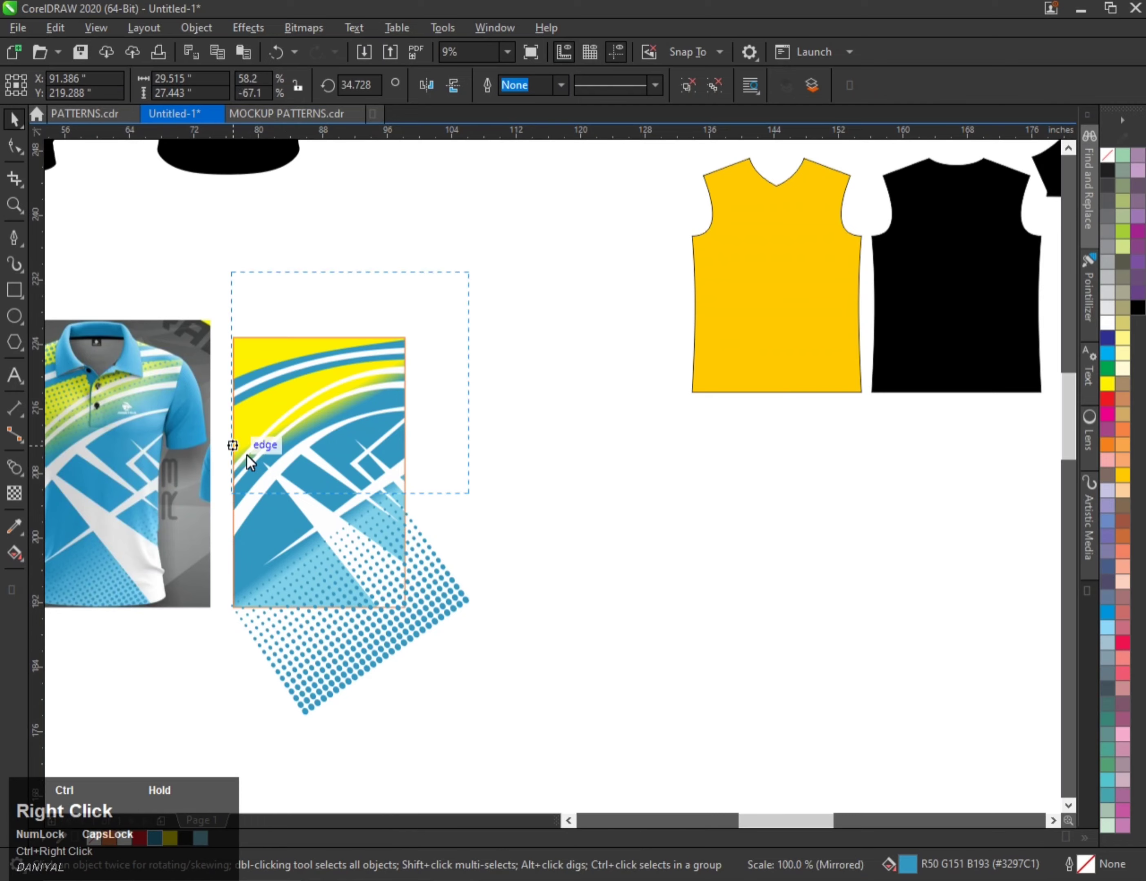
right_click(246, 454)
click(427, 85)
scroll(336, 364, up, 2)
drag(336, 364, 201, 310)
scroll(304, 261, up, 1)
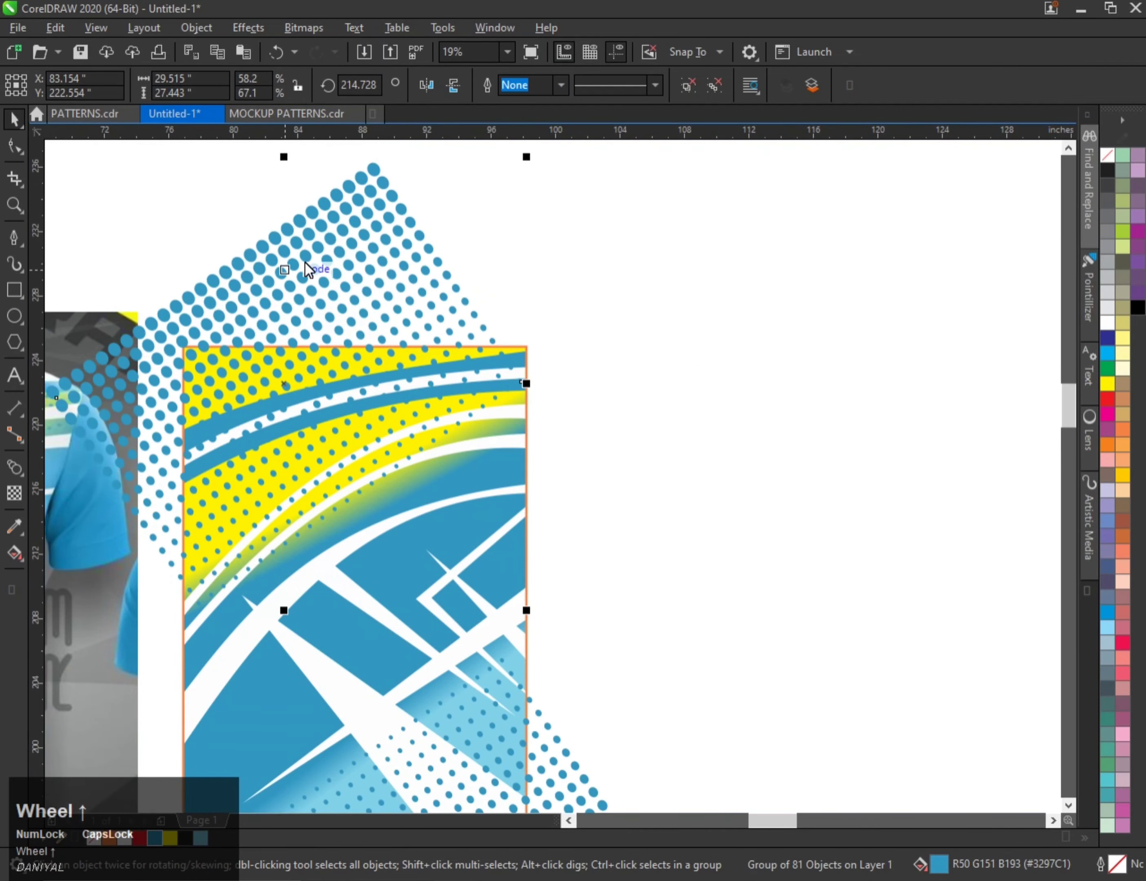
- Rotate the upper dot group to about 209.6° and nudge it to follow the yellow area's faded edge
scroll(304, 261, down, 2)
drag(417, 230, 421, 233)
scroll(346, 286, up, 2)
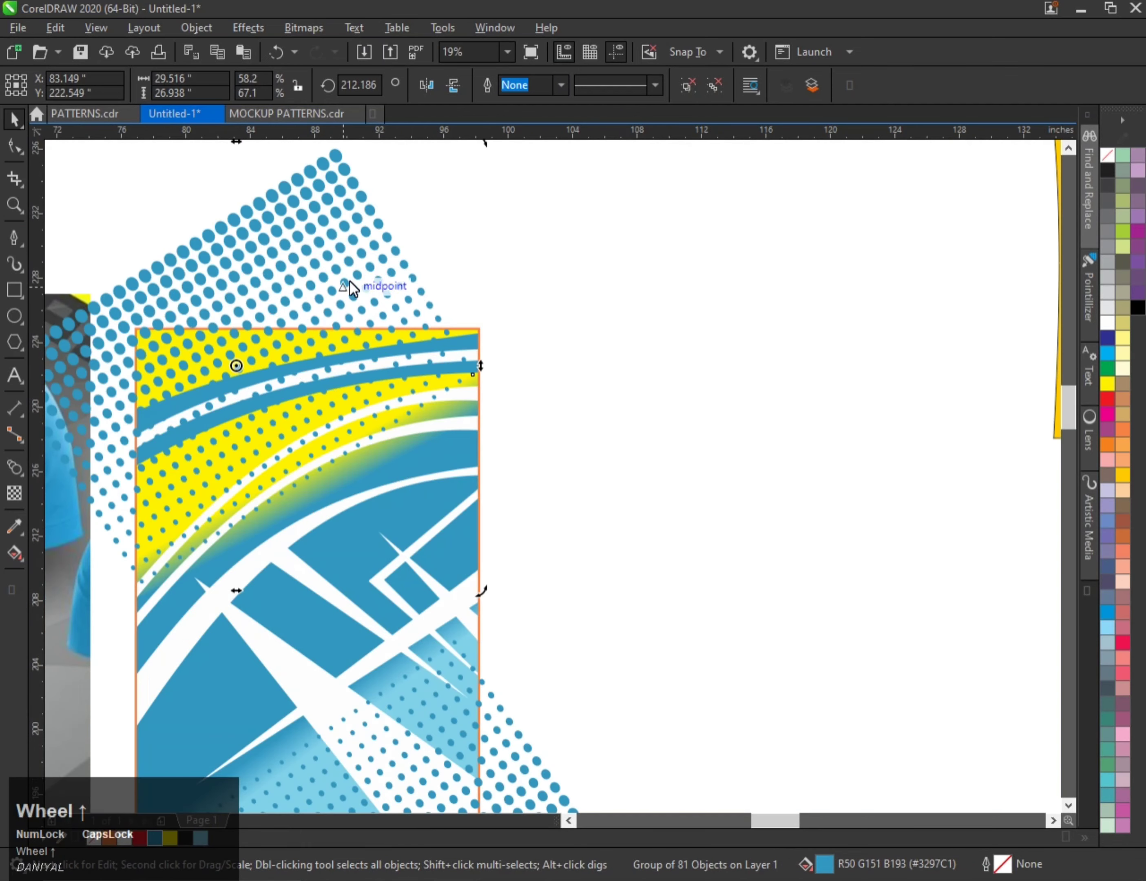
scroll(394, 236, down, 2)
scroll(311, 298, up, 2)
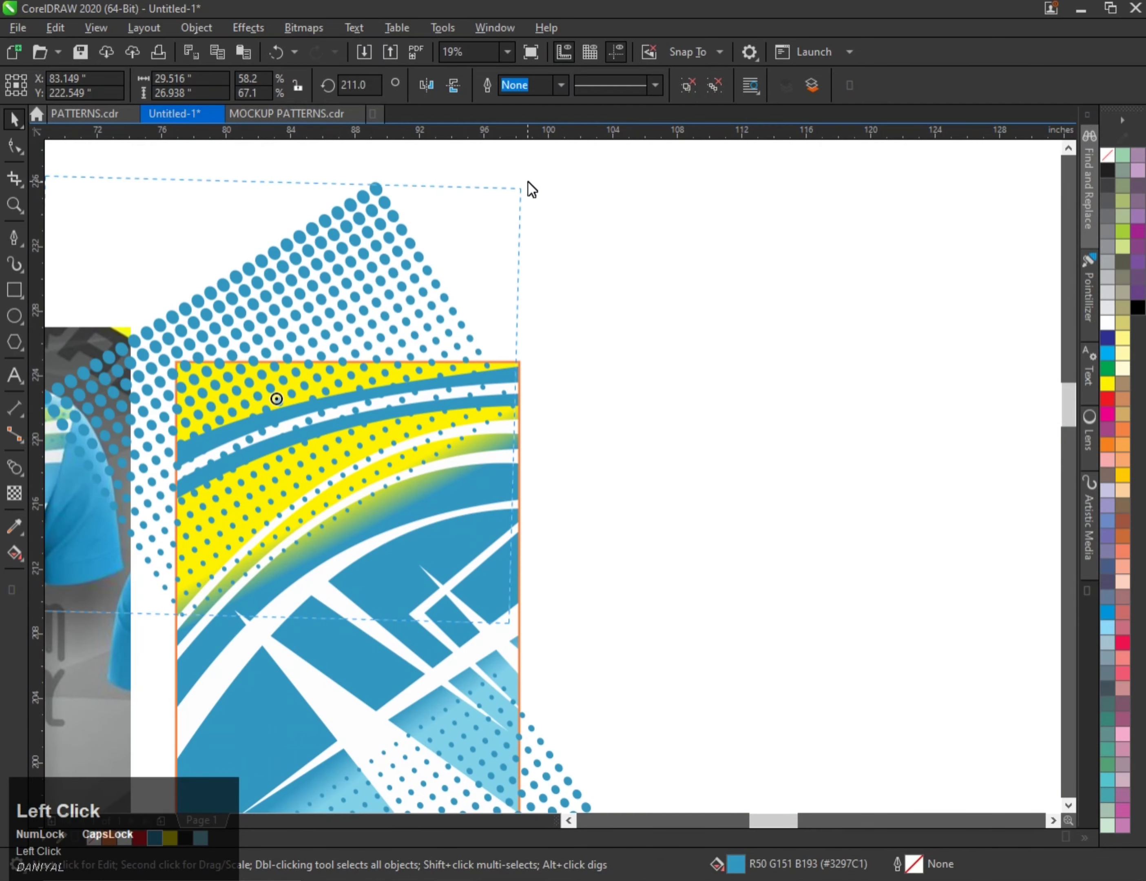
drag(527, 182, 532, 187)
drag(414, 300, 425, 304)
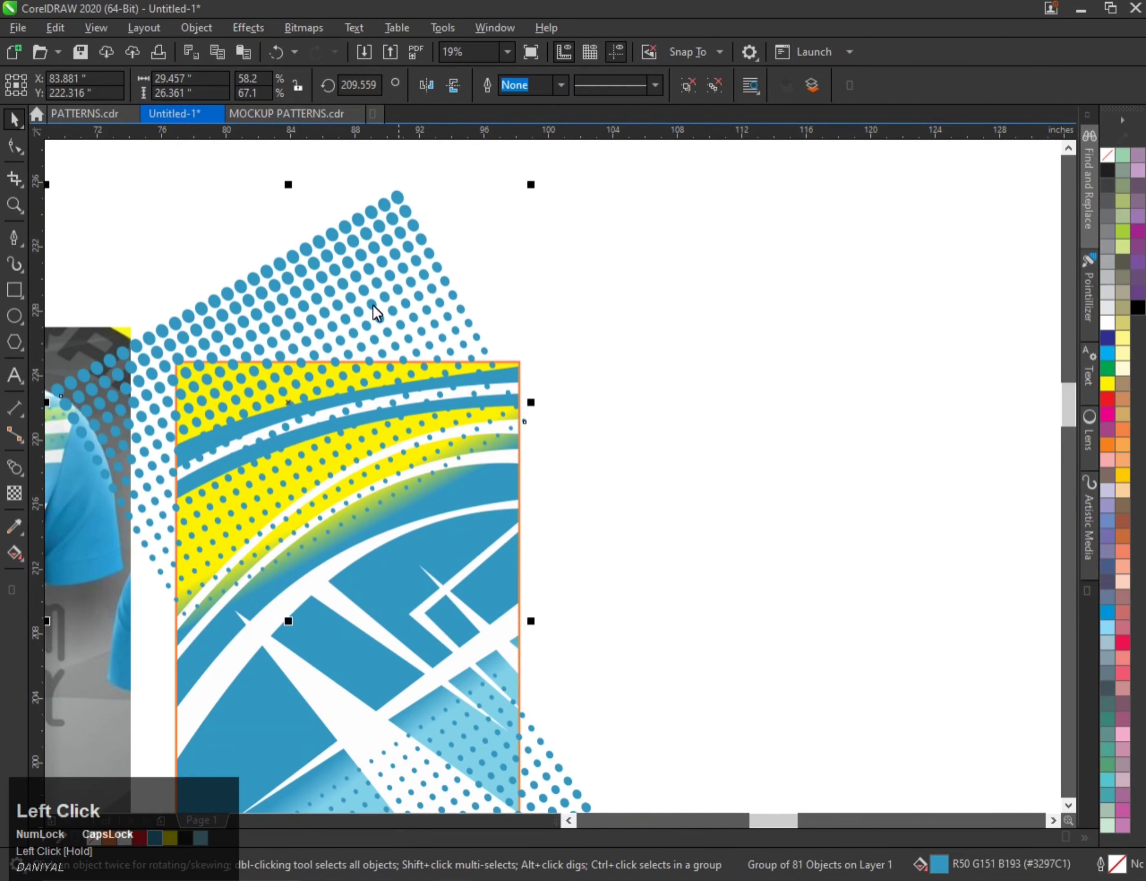
- Nudge the upper dot group slightly toward the shirt photo and PowerClip both dot groups inside the front-panel rectangle
scroll(314, 302, down, 1)
scroll(308, 325, up, 1)
drag(300, 322, 296, 322)
scroll(296, 323, down, 1)
scroll(350, 578, up, 1)
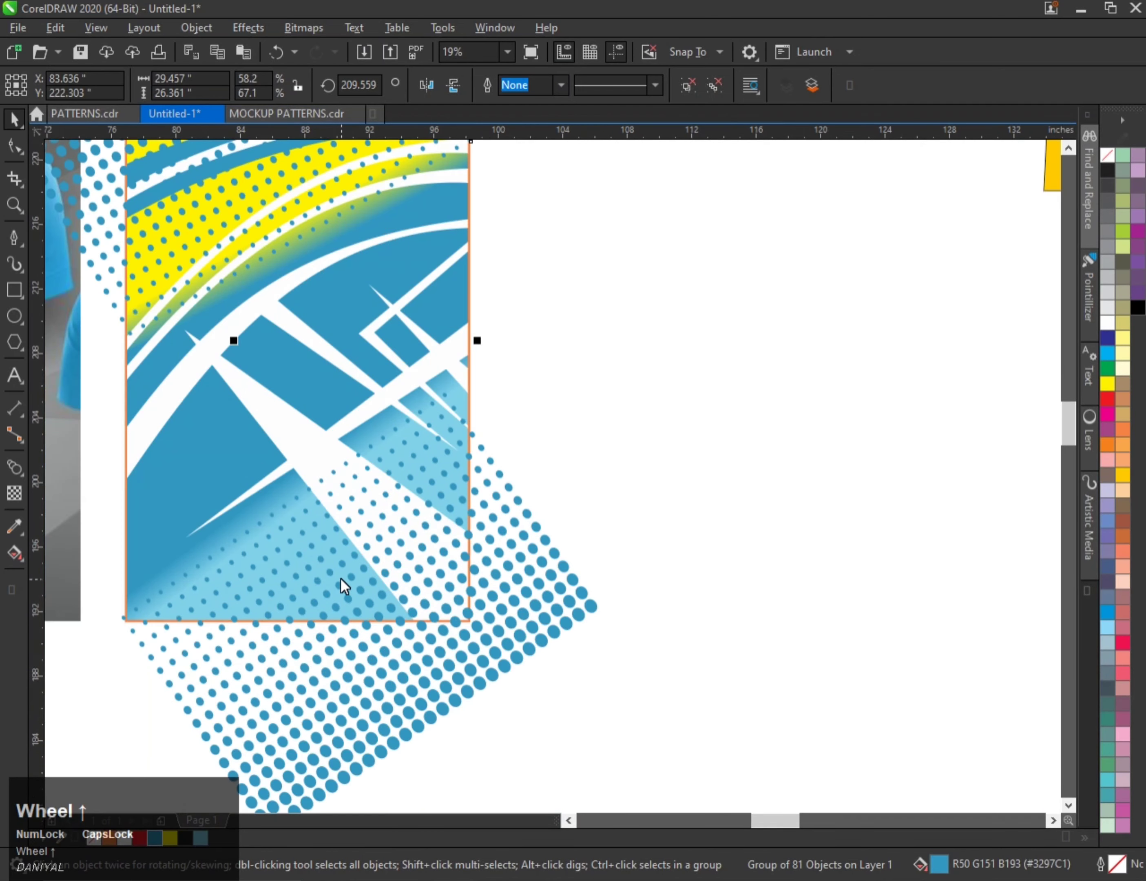
click(341, 579)
scroll(336, 583, down, 1)
scroll(299, 369, up, 1)
shift+click(204, 479)
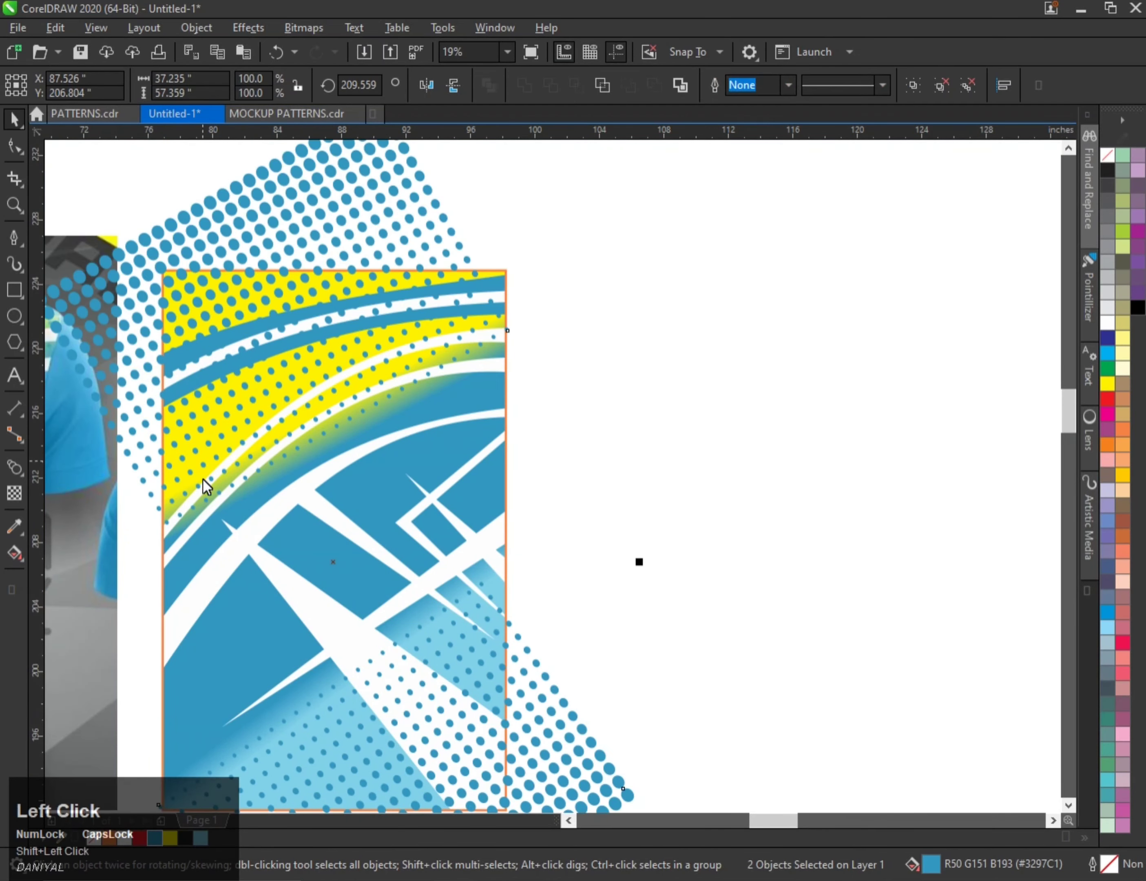
click(201, 538)
- Edit the rectangle's PowerClip contents and send both dot groups to the back
key(q)
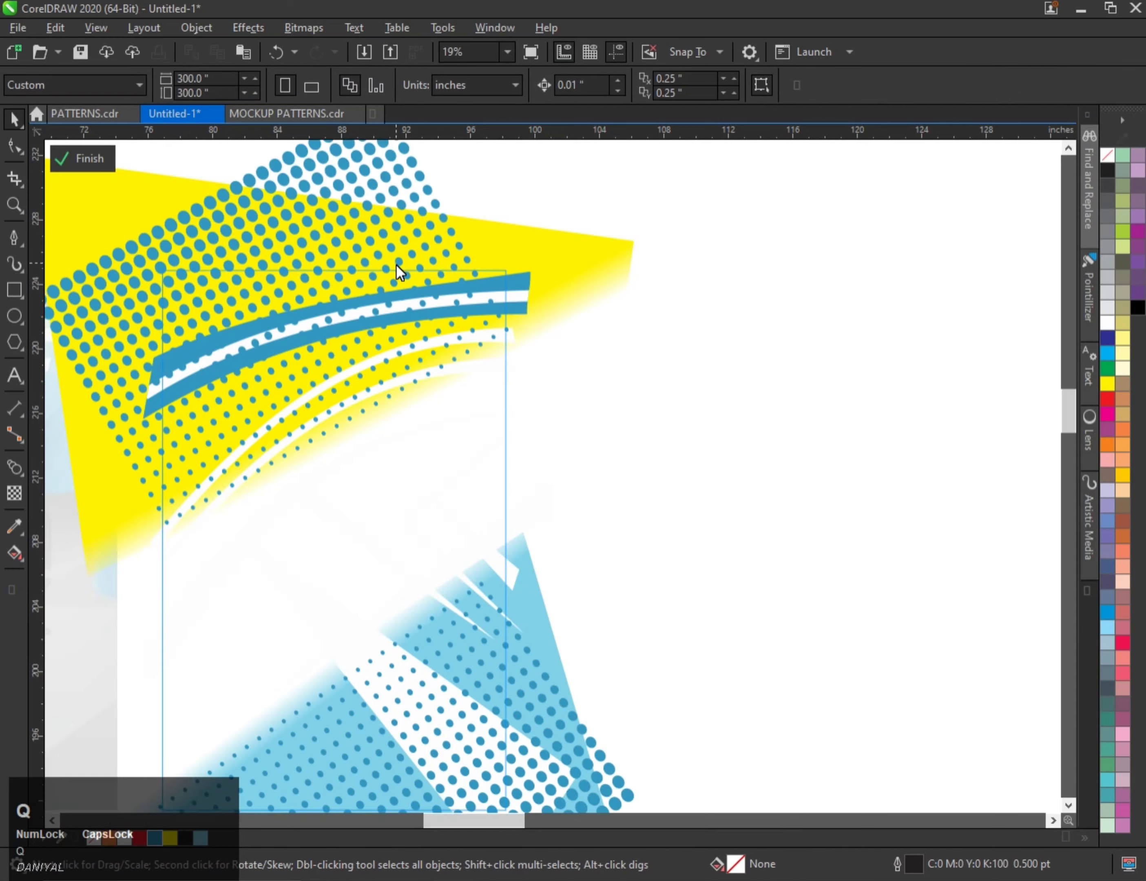
scroll(395, 265, down, 1)
click(390, 221)
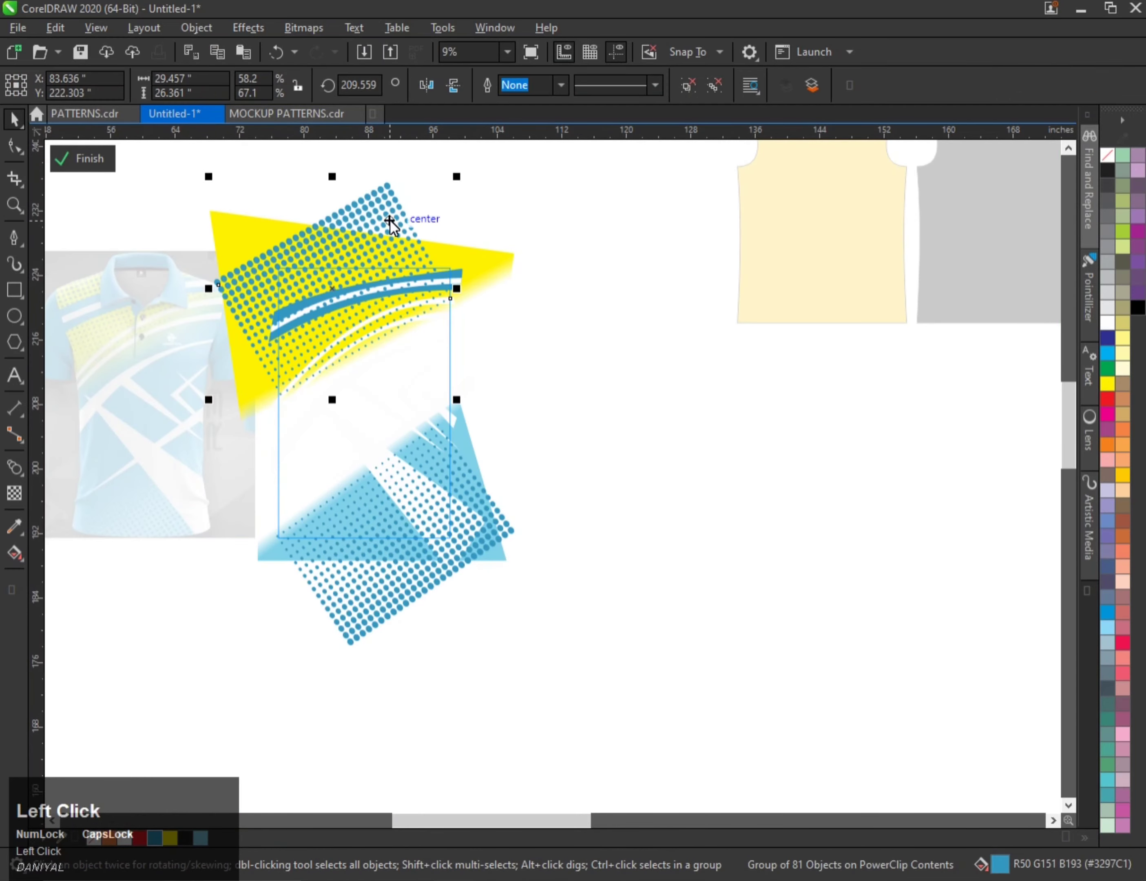
shift+click(475, 505)
key(shift+Page_Down)
- Send the light blue and yellow faded areas behind the dot groups and finish editing the PowerClip
click(358, 518)
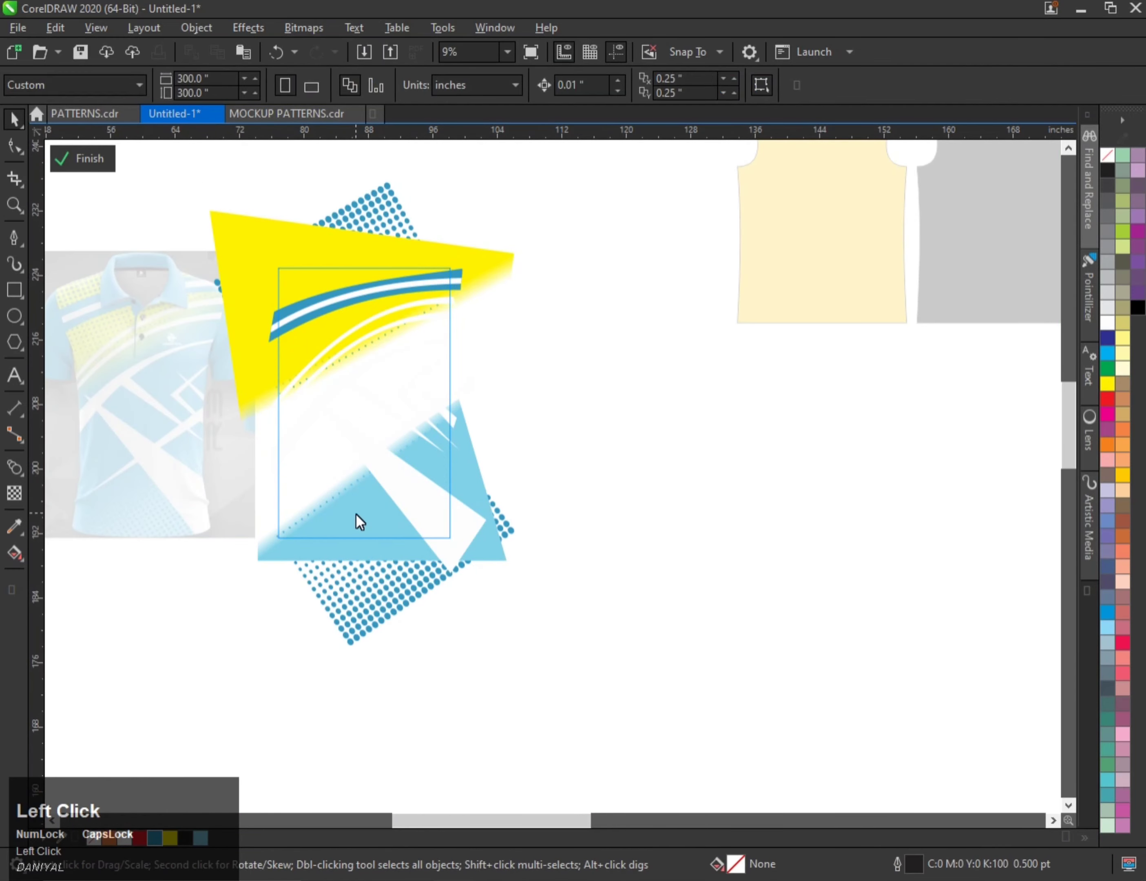
shift+click(244, 292)
key(shift+Page_Down)
click(630, 385)
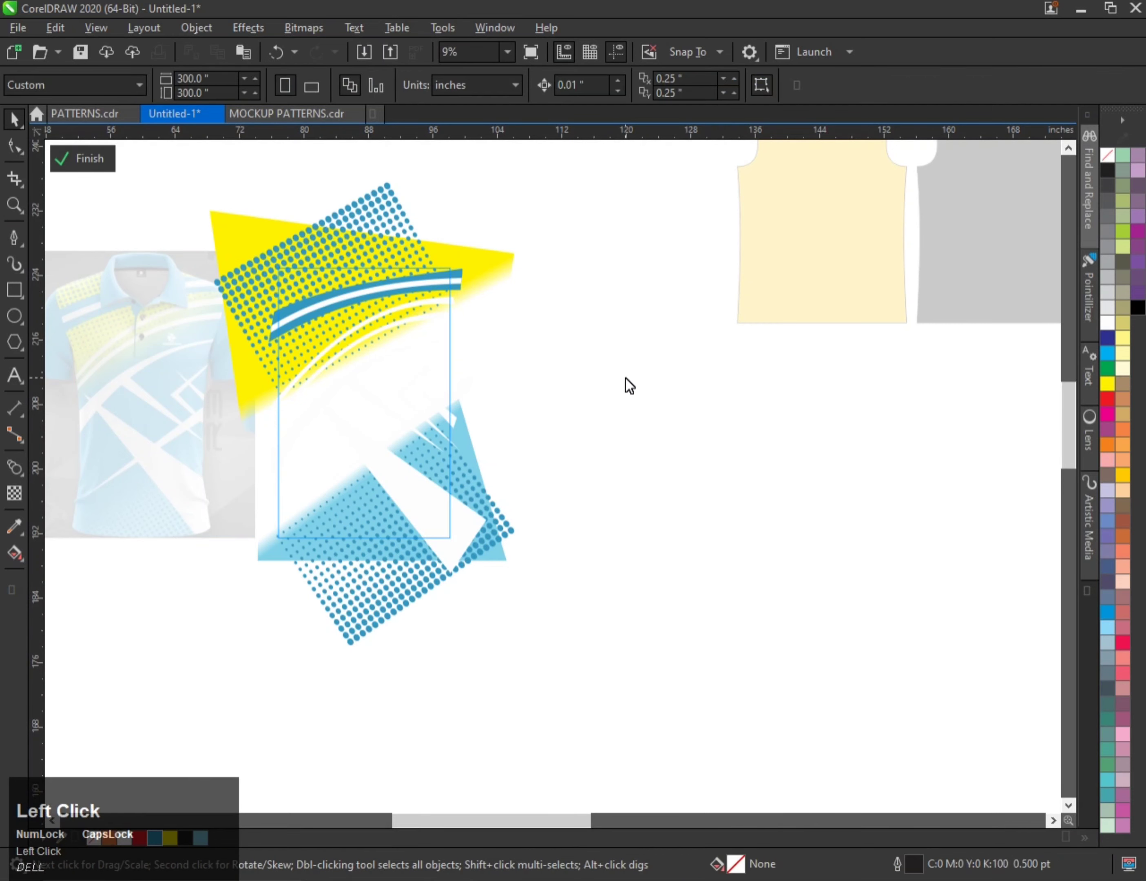
key(f)
scroll(424, 399, up, 2)
scroll(352, 485, down, 2)
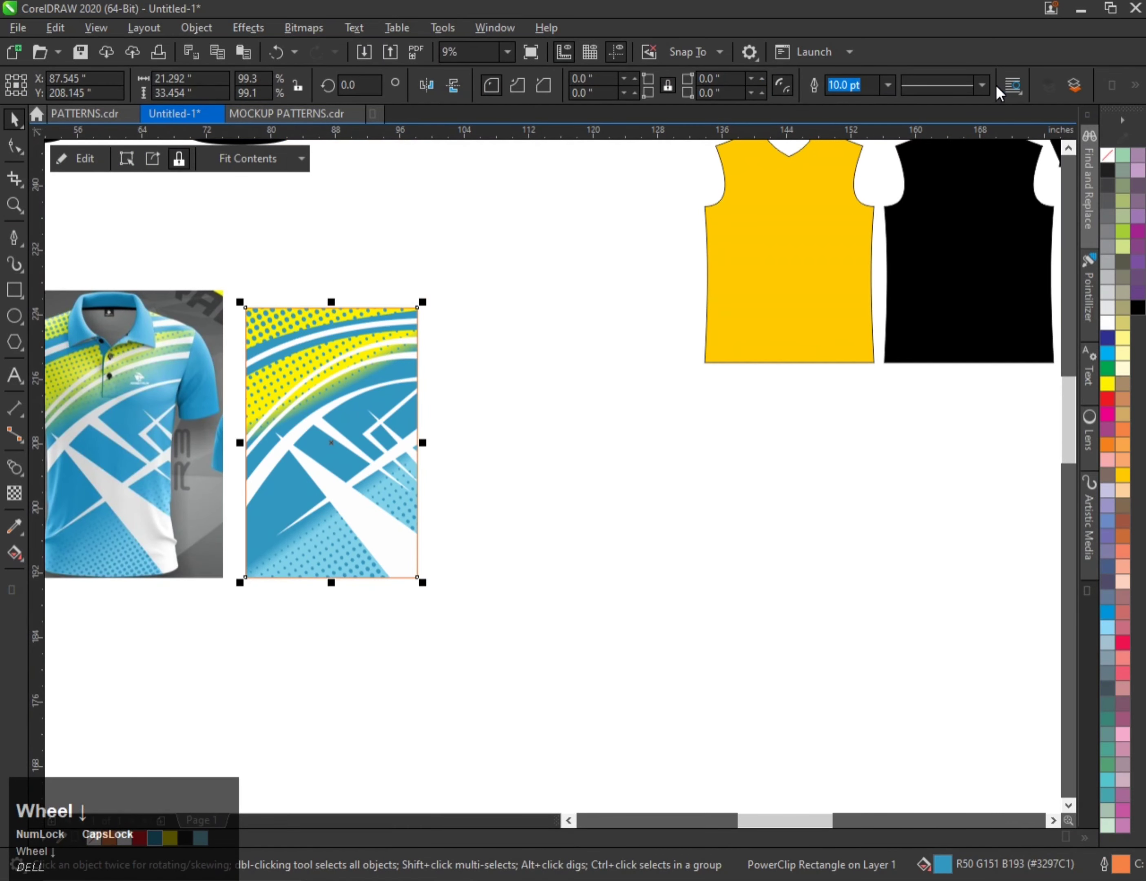
- Remove the outline from the pattern rectangle
right_click(1107, 155)
scroll(295, 410, up, 2)
scroll(377, 383, down, 2)
scroll(378, 384, up, 2)
scroll(378, 385, down, 2)
scroll(368, 398, up, 2)
scroll(402, 446, down, 2)
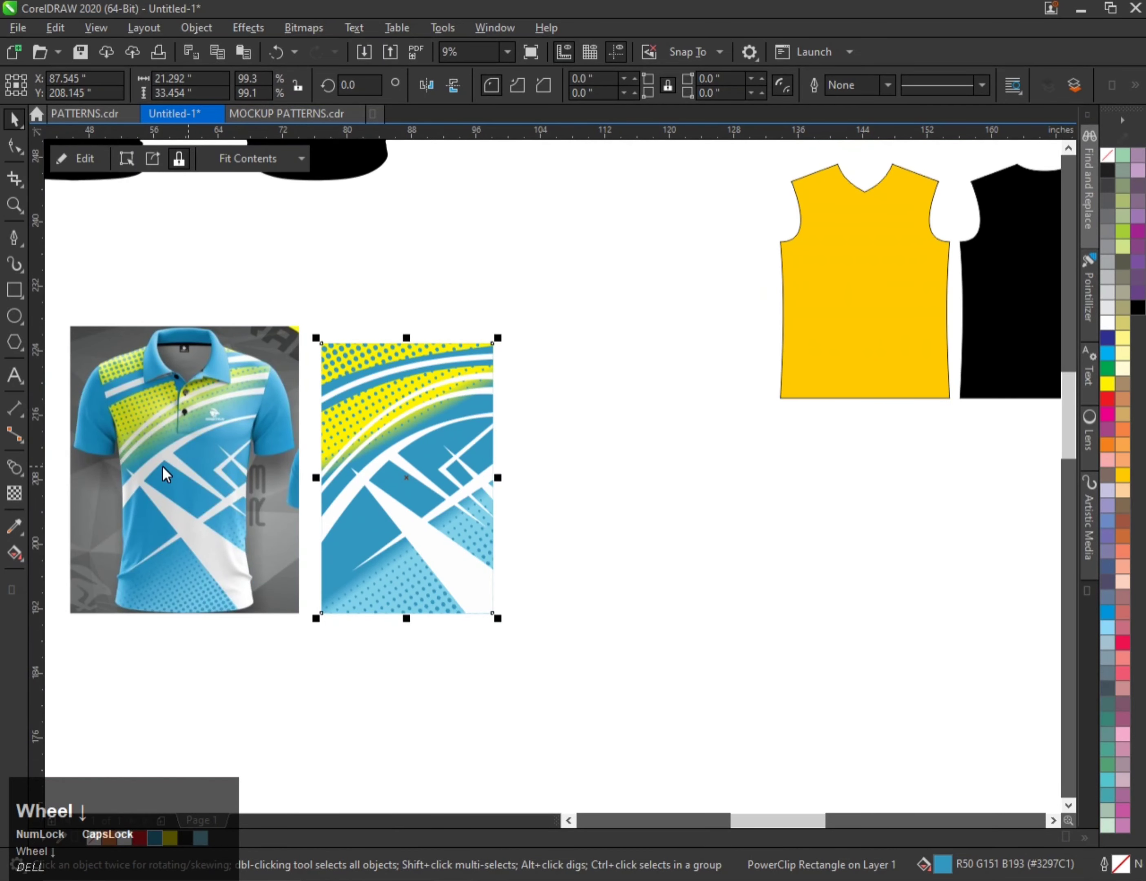
- Delete the reference polo shirt image beside the finished pattern
click(166, 471)
scroll(329, 474, down, 2)
scroll(329, 474, up, 2)
key(Delete)
click(412, 466)
scroll(403, 465, down, 2)
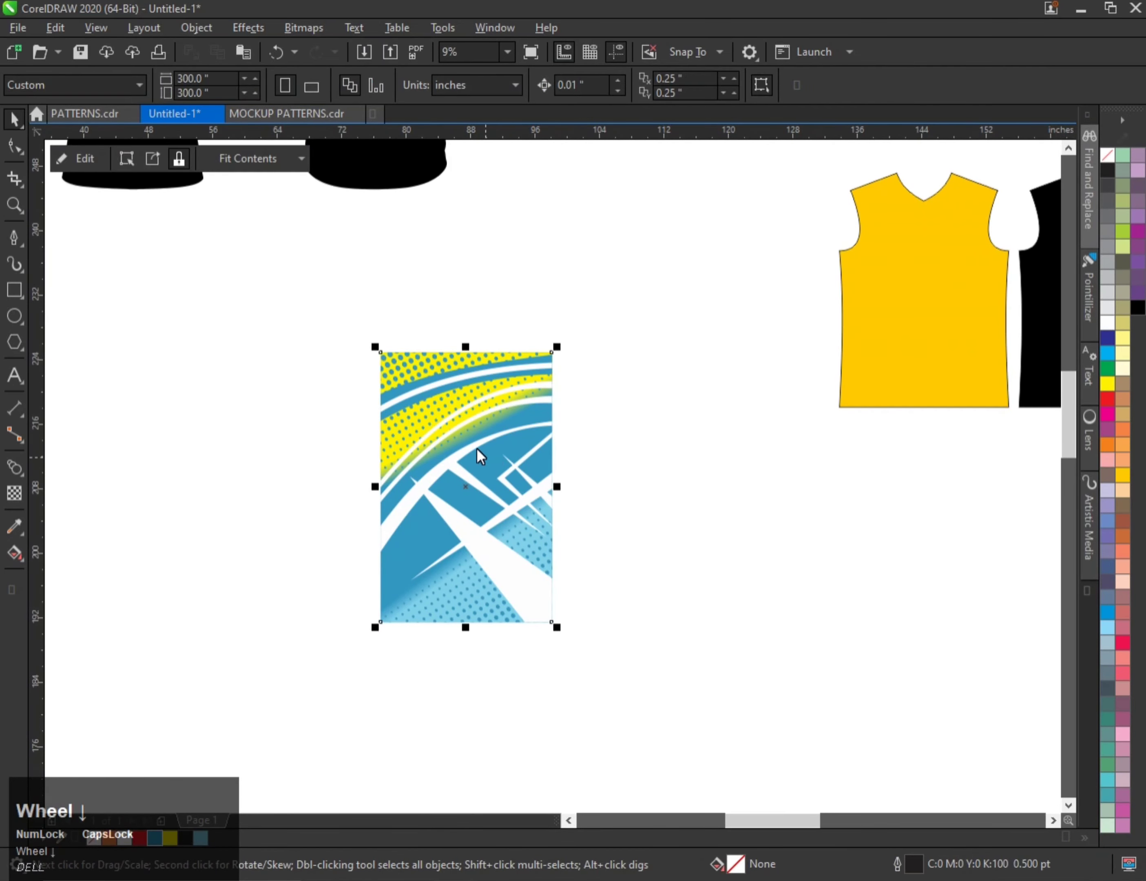
- Move the pattern panel aside and place a copy of it below the black shirt mockups
click(501, 461)
drag(574, 449, 575, 449)
drag(569, 448, 307, 394)
right_click(307, 394)
scroll(333, 349, up, 1)
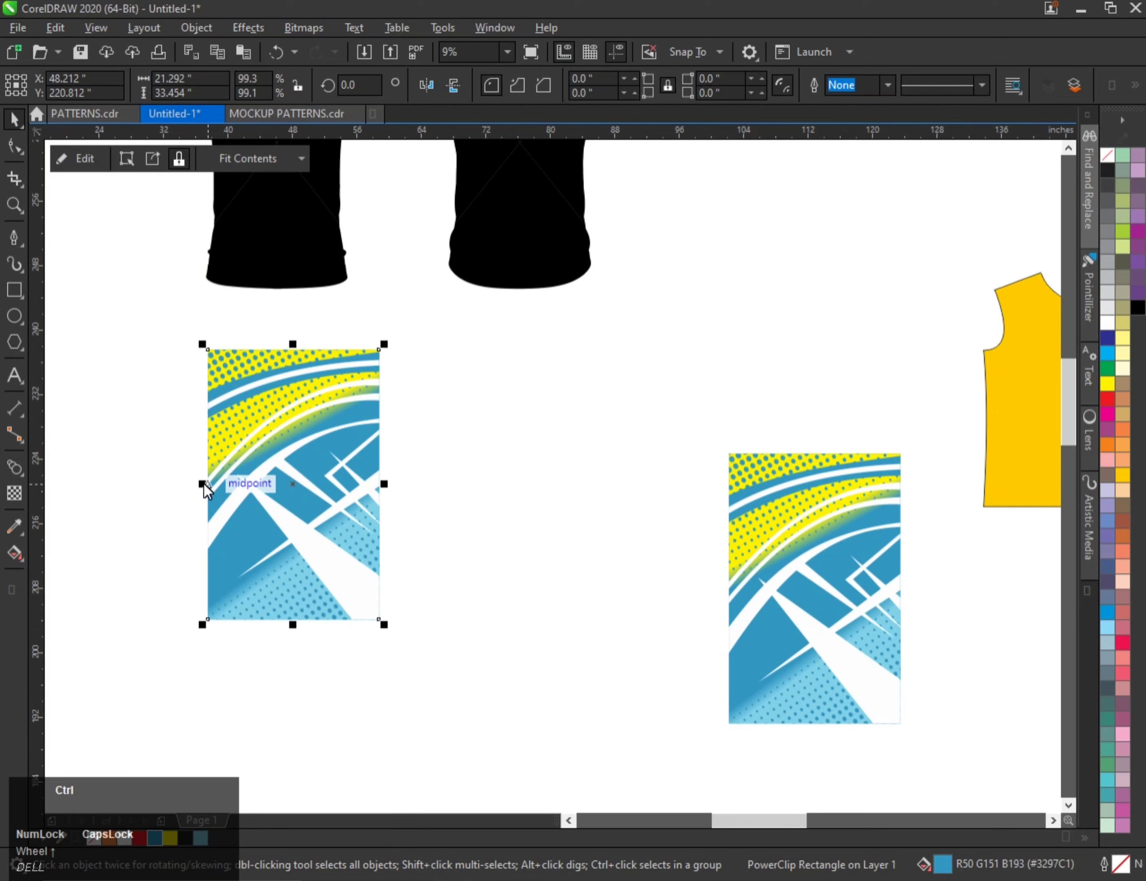
- Create a horizontally mirrored copy beside the copied panel and size both panels to 22 × 36 inches
right_click(440, 453)
drag(207, 488, 468, 431)
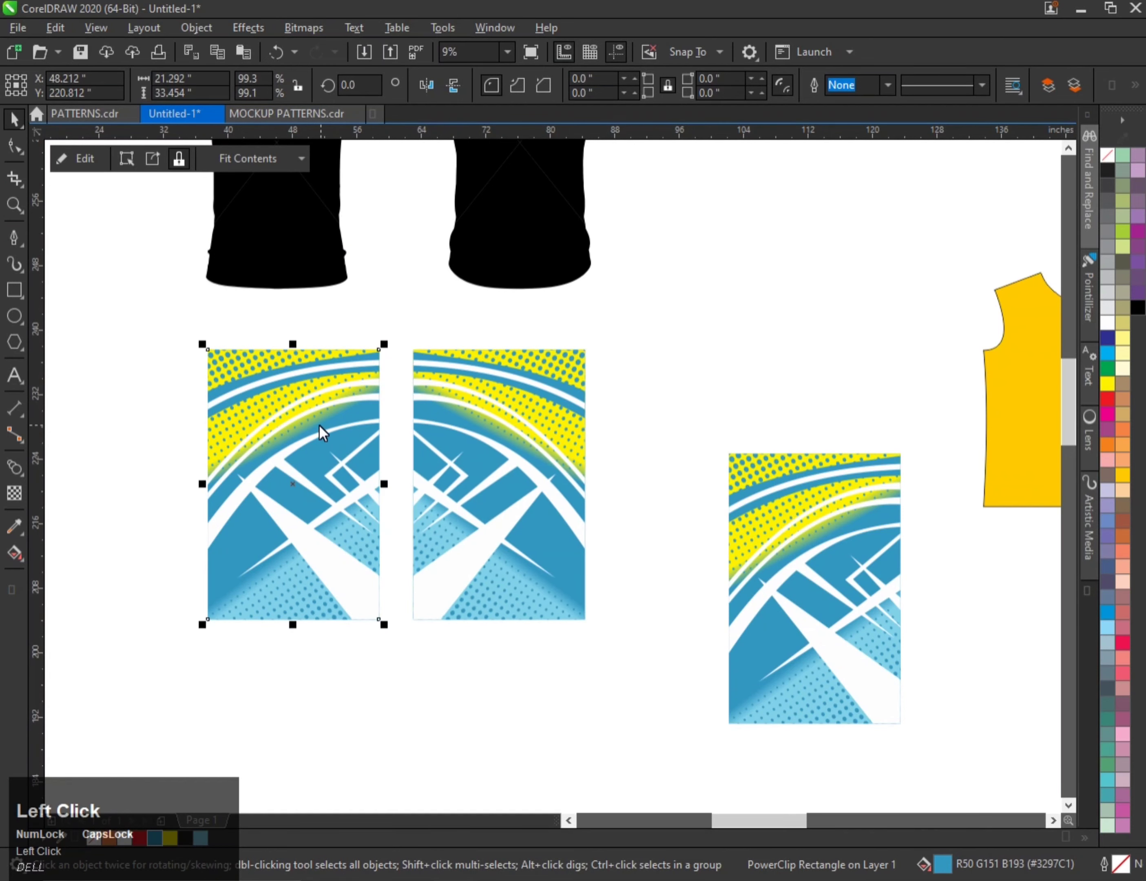
click(194, 83)
text(22)
key(Return)
click(509, 453)
key(ctrl+r)
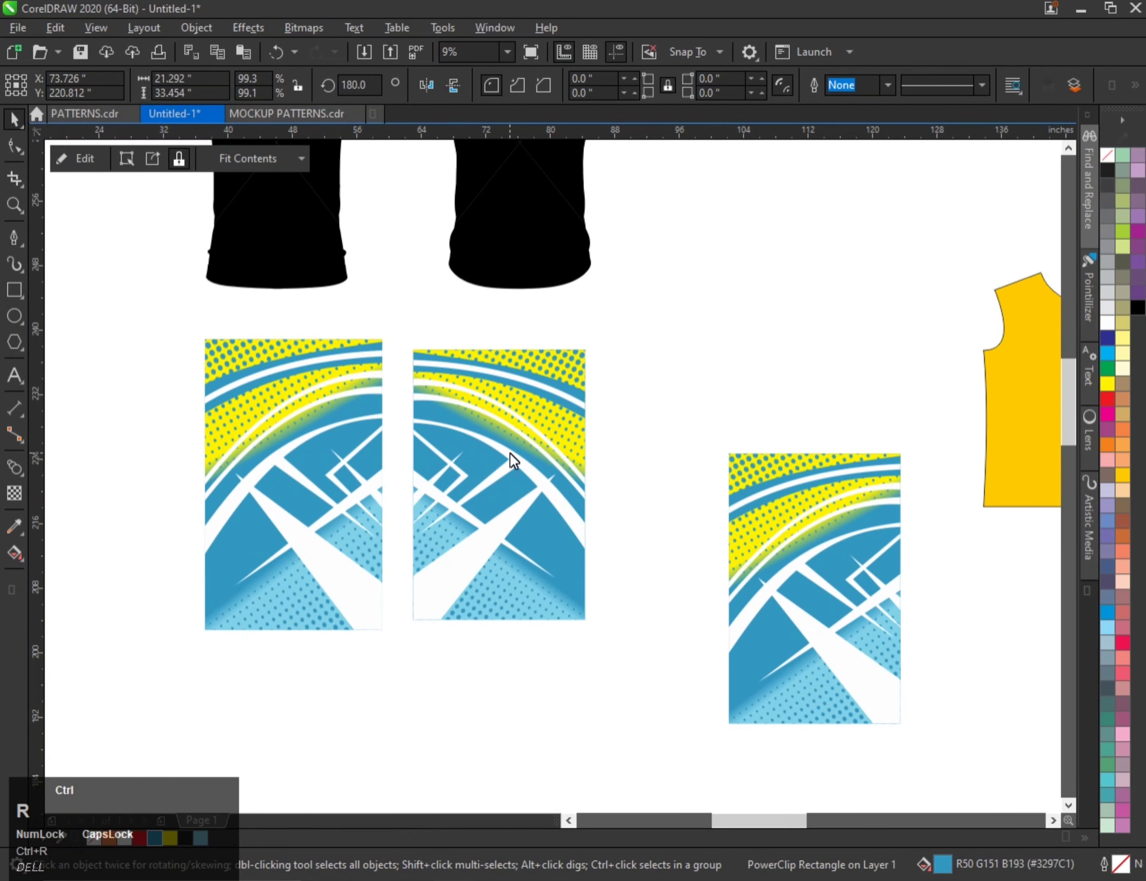
- Centre the unmirrored panel horizontally and vertically on the front shirt mockup
drag(502, 465, 519, 465)
scroll(373, 460, down, 2)
scroll(372, 414, up, 1)
scroll(372, 415, up, 1)
click(350, 495)
shift+click(326, 389)
key(c)
key(e)
- Centre the mirrored panel horizontally and vertically on the back shirt mockup
click(454, 519)
shift+click(502, 362)
key(c)
key(e)
scroll(392, 261, up, 1)
scroll(366, 308, down, 1)
- Cut the unmirrored panel and paste it inside the front shirt's PowerClip
right_click(262, 322)
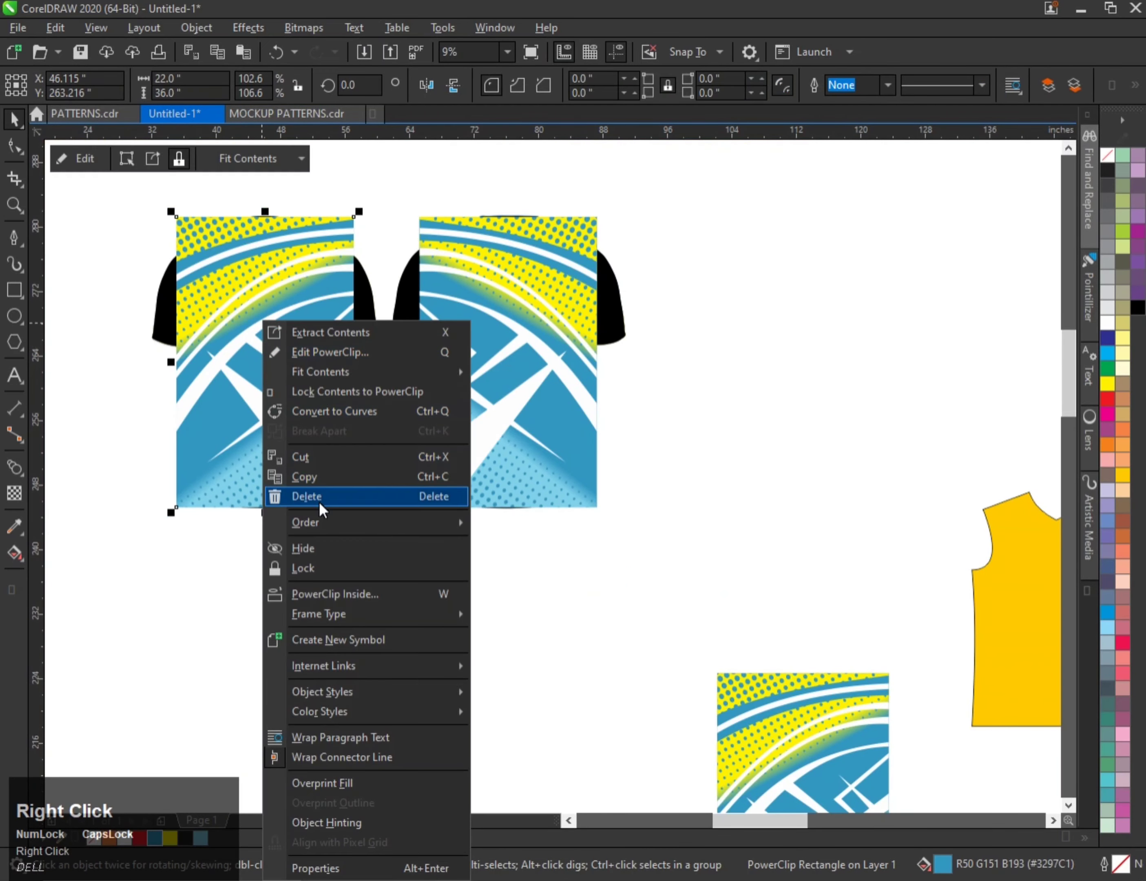
click(311, 457)
click(247, 344)
right_click(255, 330)
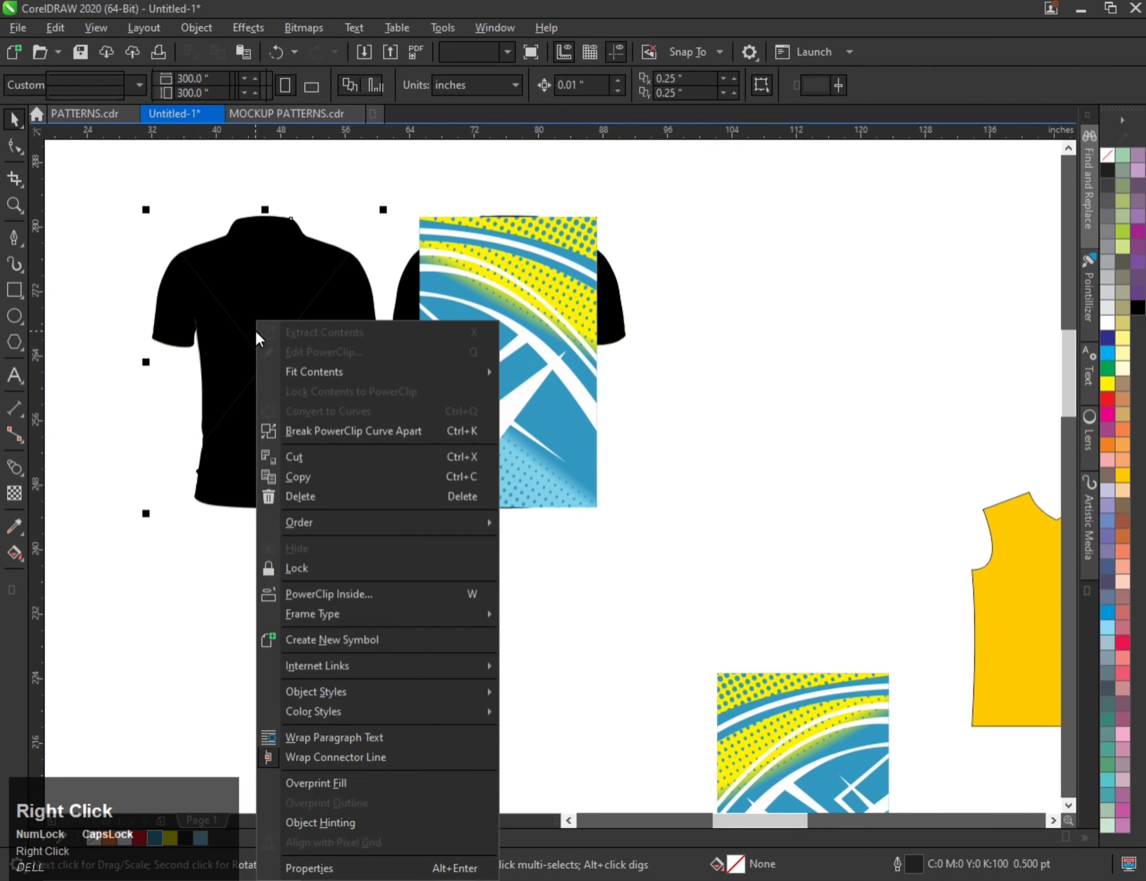
click(315, 347)
right_click(257, 346)
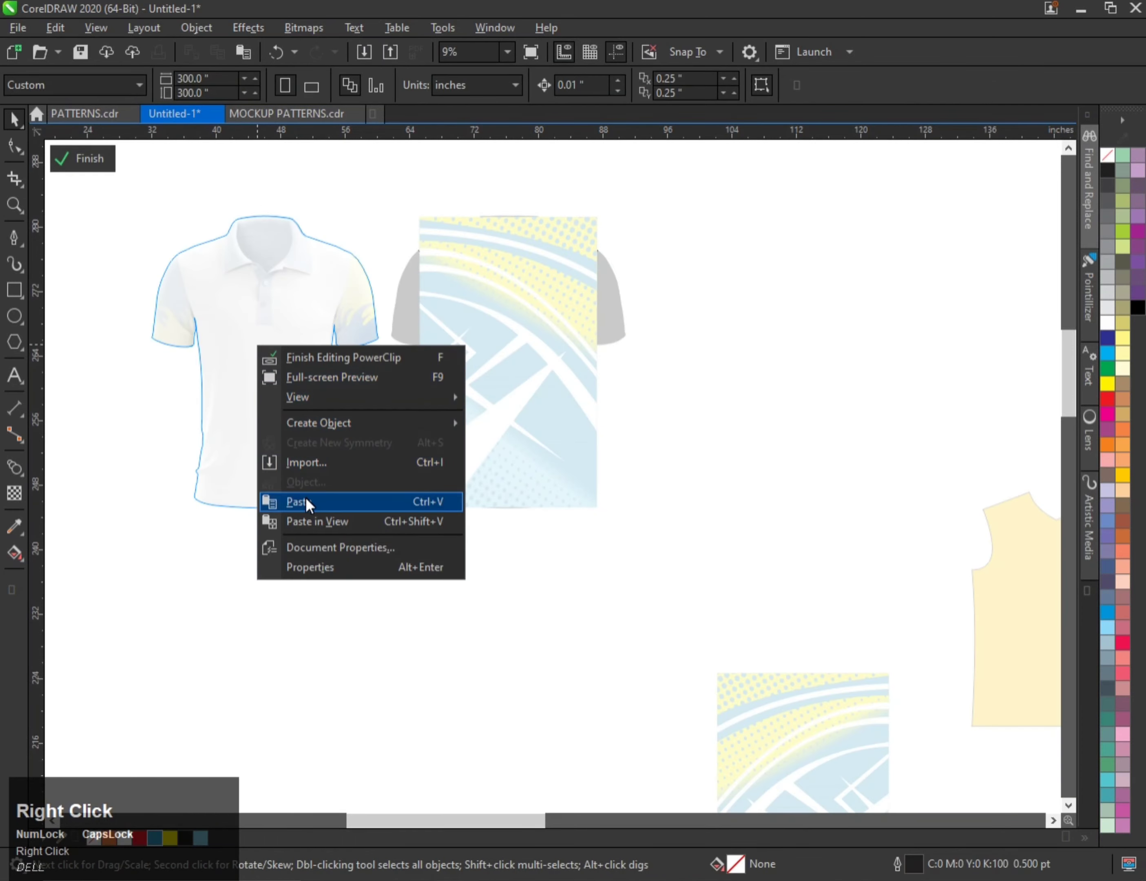
click(306, 499)
- Narrow the pasted front panel symmetrically to about 20.1 inches wide
click(166, 402)
scroll(174, 262, up, 1)
click(272, 356)
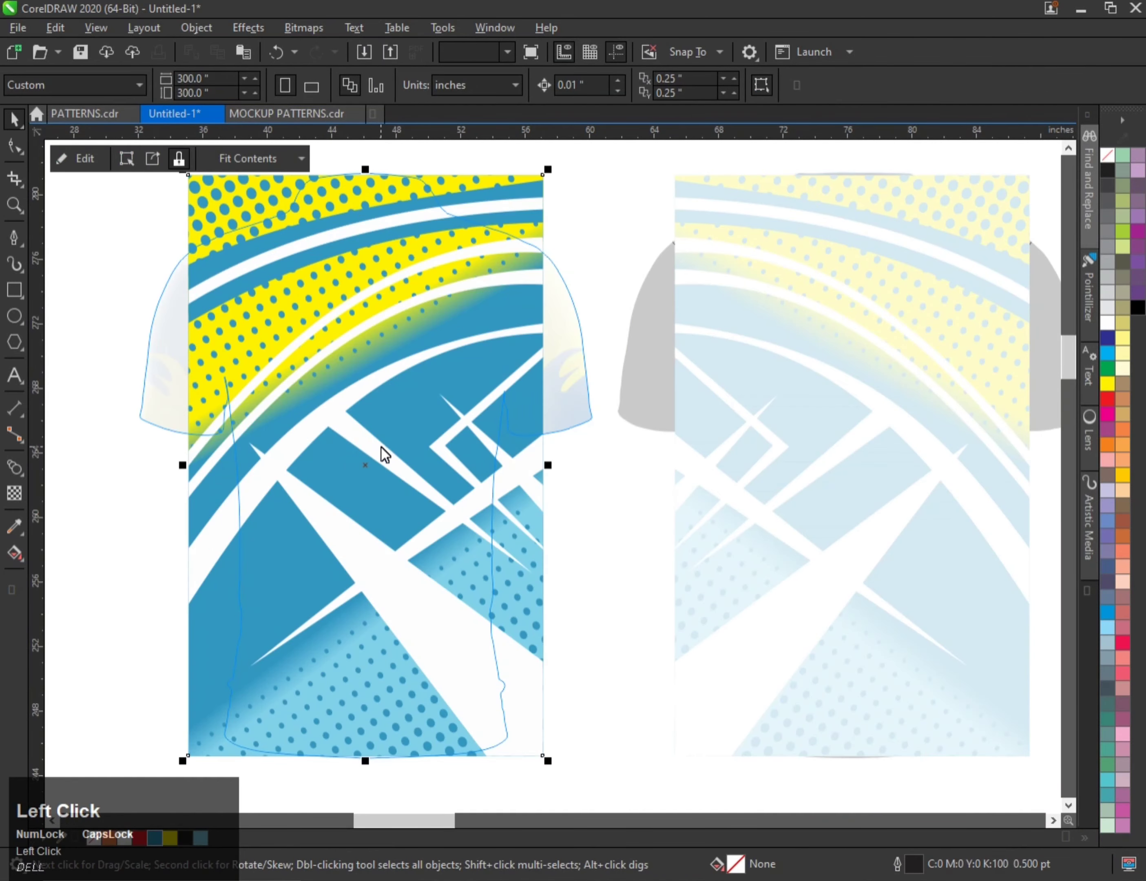
drag(552, 472, 525, 465)
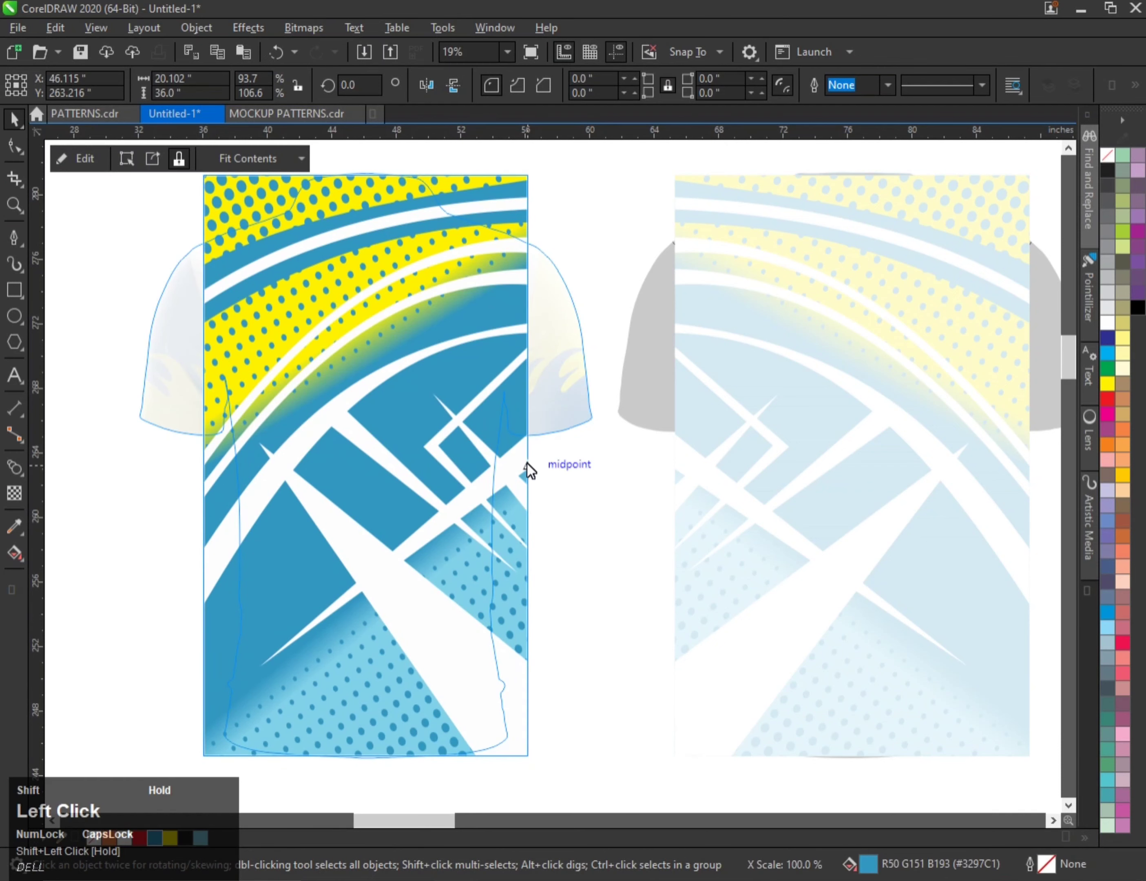
scroll(212, 361, down, 1)
click(212, 362)
click(361, 379)
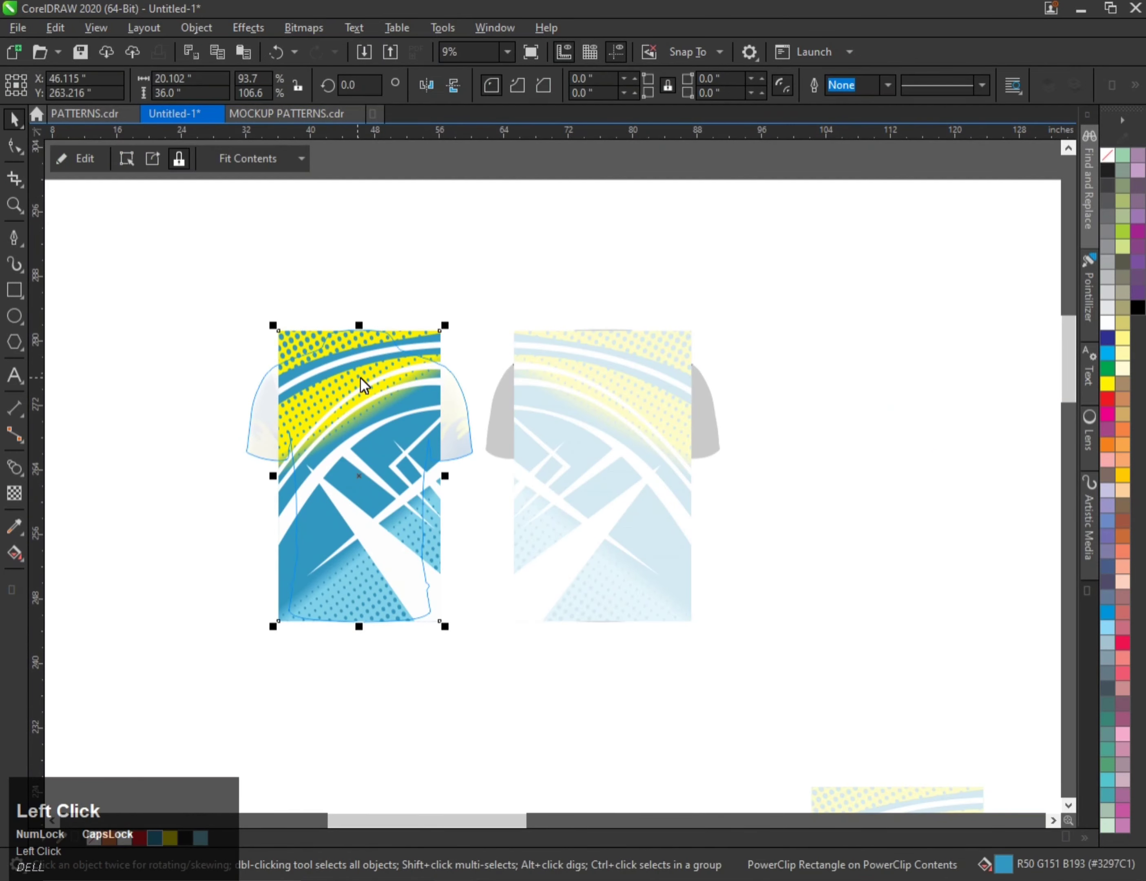
- Lower the front panel's top edge to just below the collar, about 33.7 inches tall, copy it and finish editing
scroll(352, 312, up, 1)
key(ctrl+c)
click(310, 294)
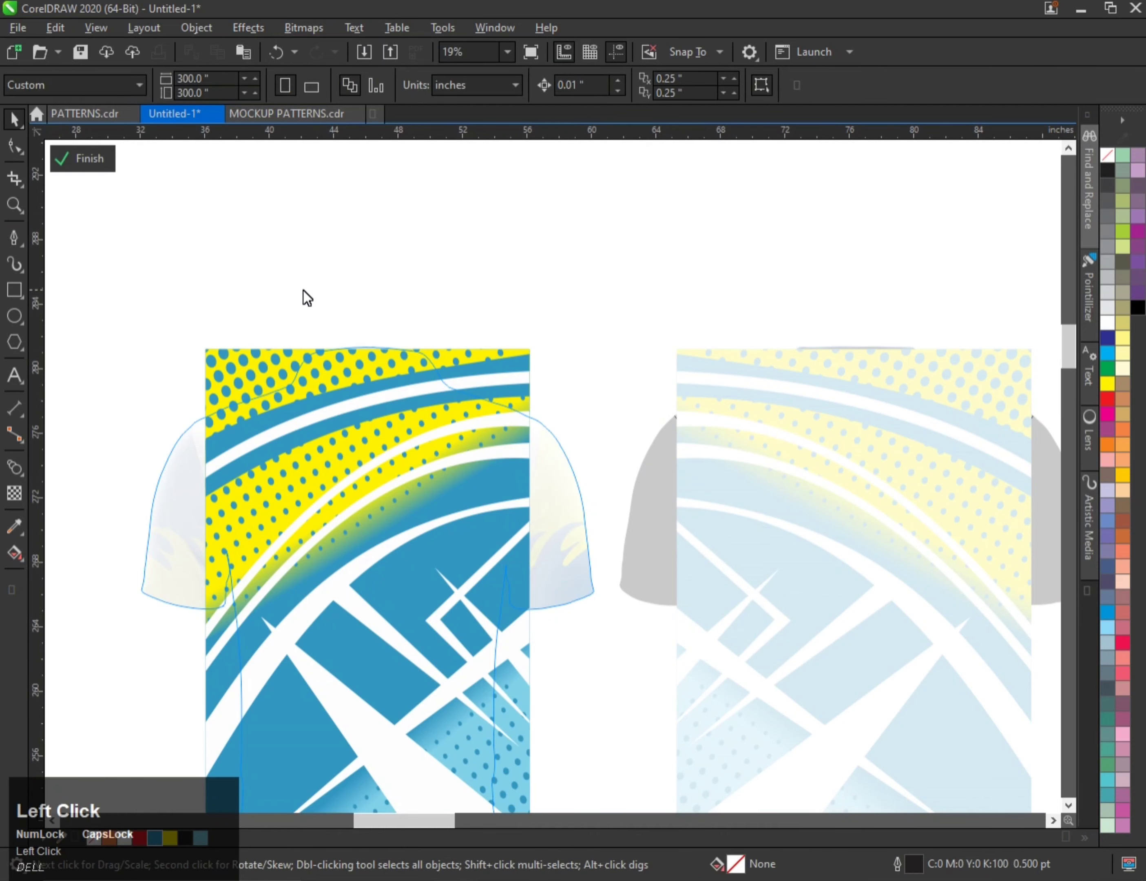
scroll(333, 314, down, 1)
click(322, 342)
scroll(322, 341, up, 1)
drag(344, 287, 321, 317)
scroll(321, 317, down, 1)
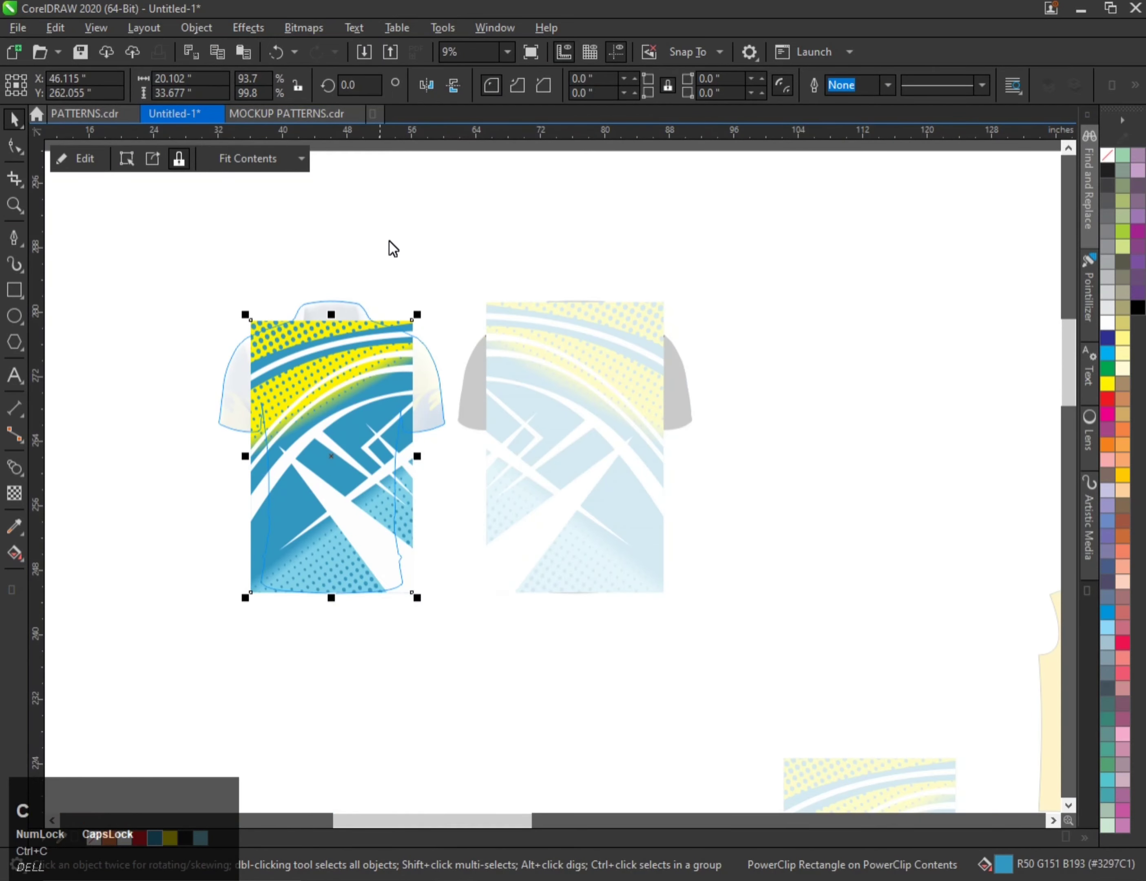
key(f)
- Paste the copied panel on the page, centre it on the back shirt's mirrored panel and mirror it horizontally
click(441, 274)
key(ctrl+v)
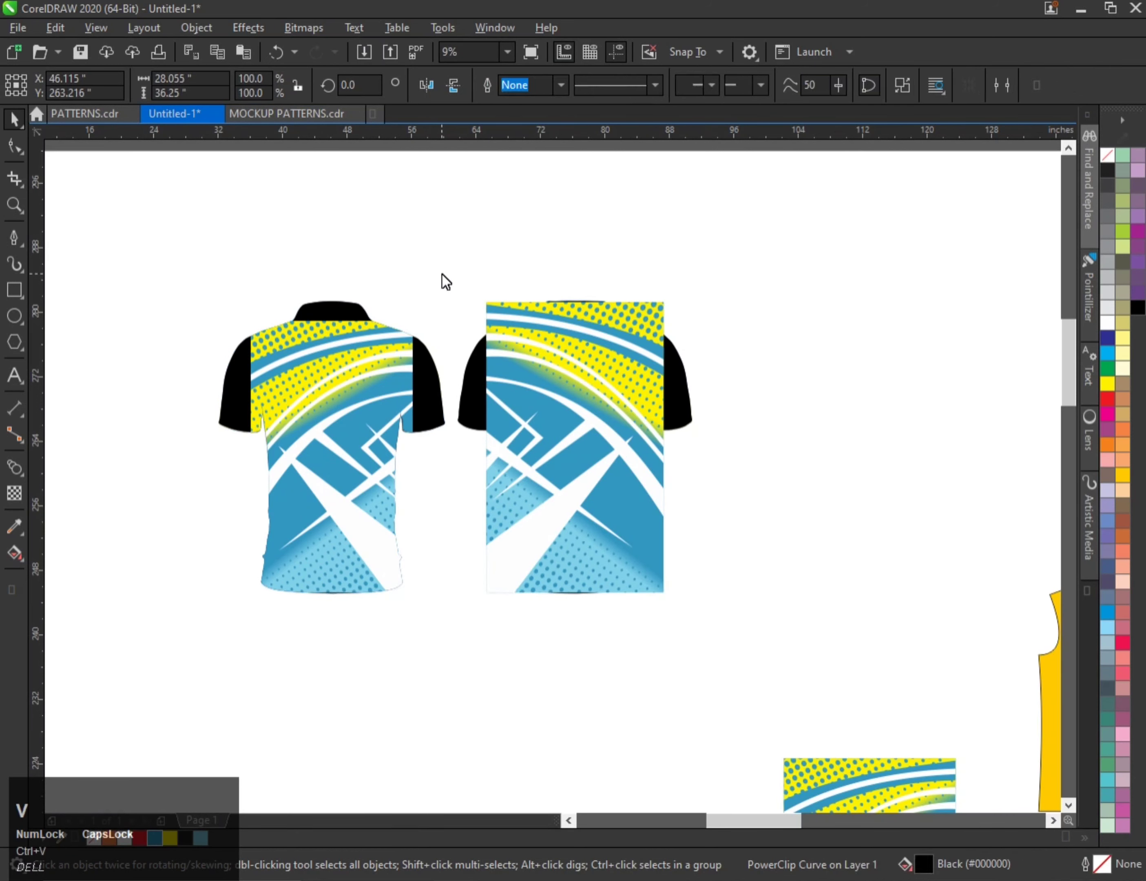
shift+click(557, 368)
key(c)
key(e)
click(880, 363)
click(586, 378)
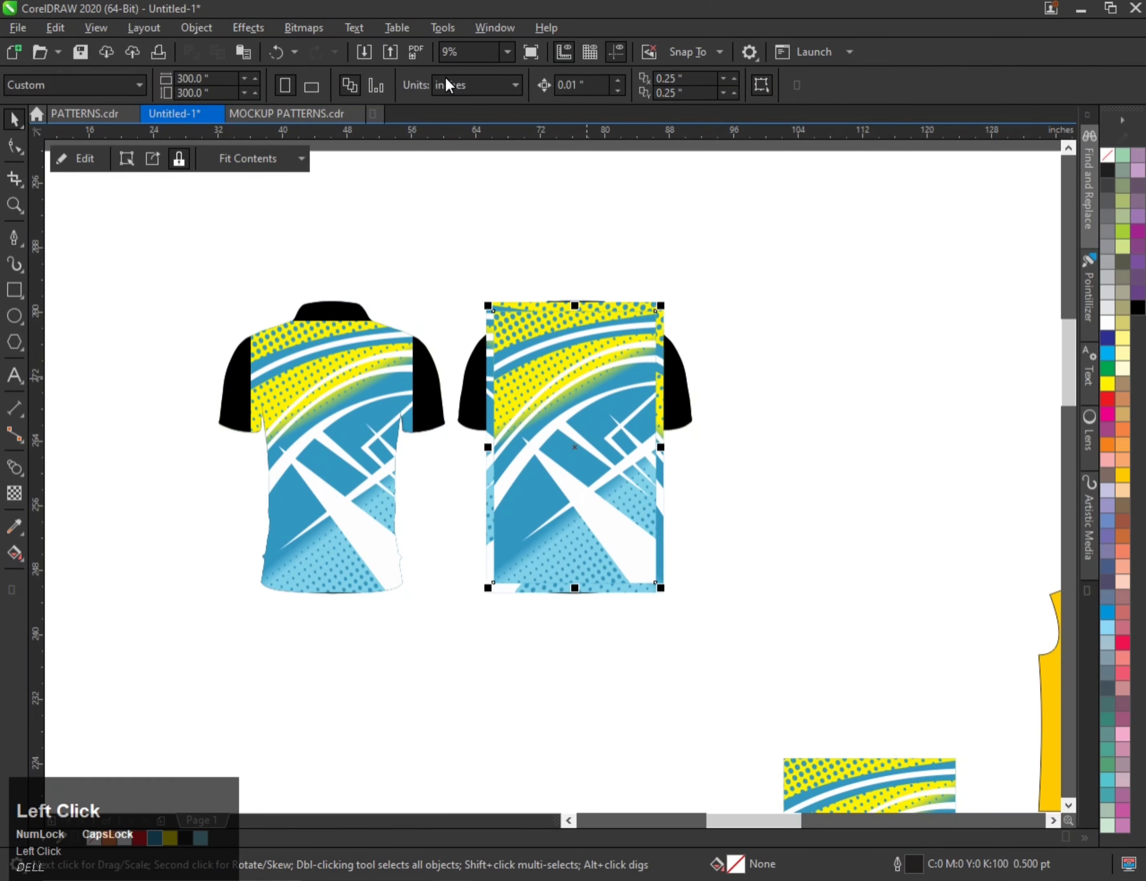
click(426, 85)
- Cut the new mirrored panel, remove the older one and paste the new one inside the back shirt's PowerClip
key(ctrl+x)
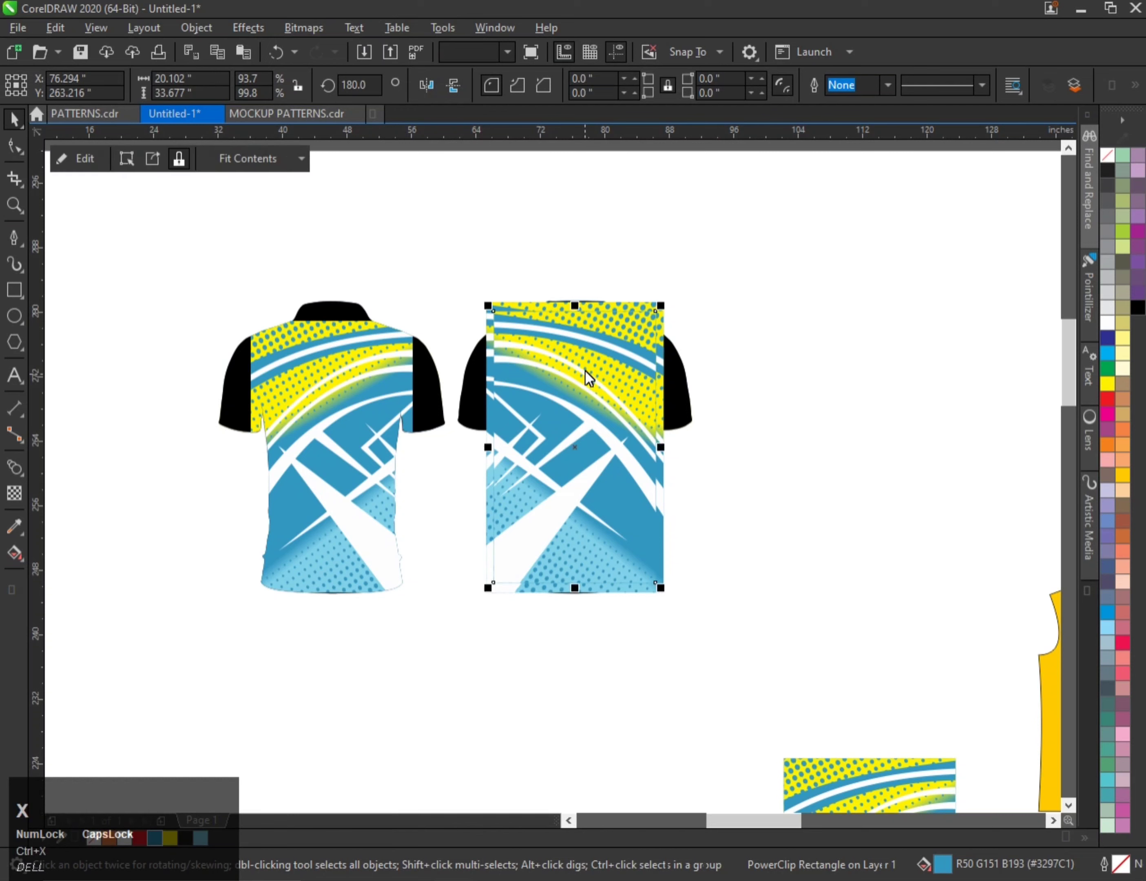
click(585, 374)
right_click(575, 393)
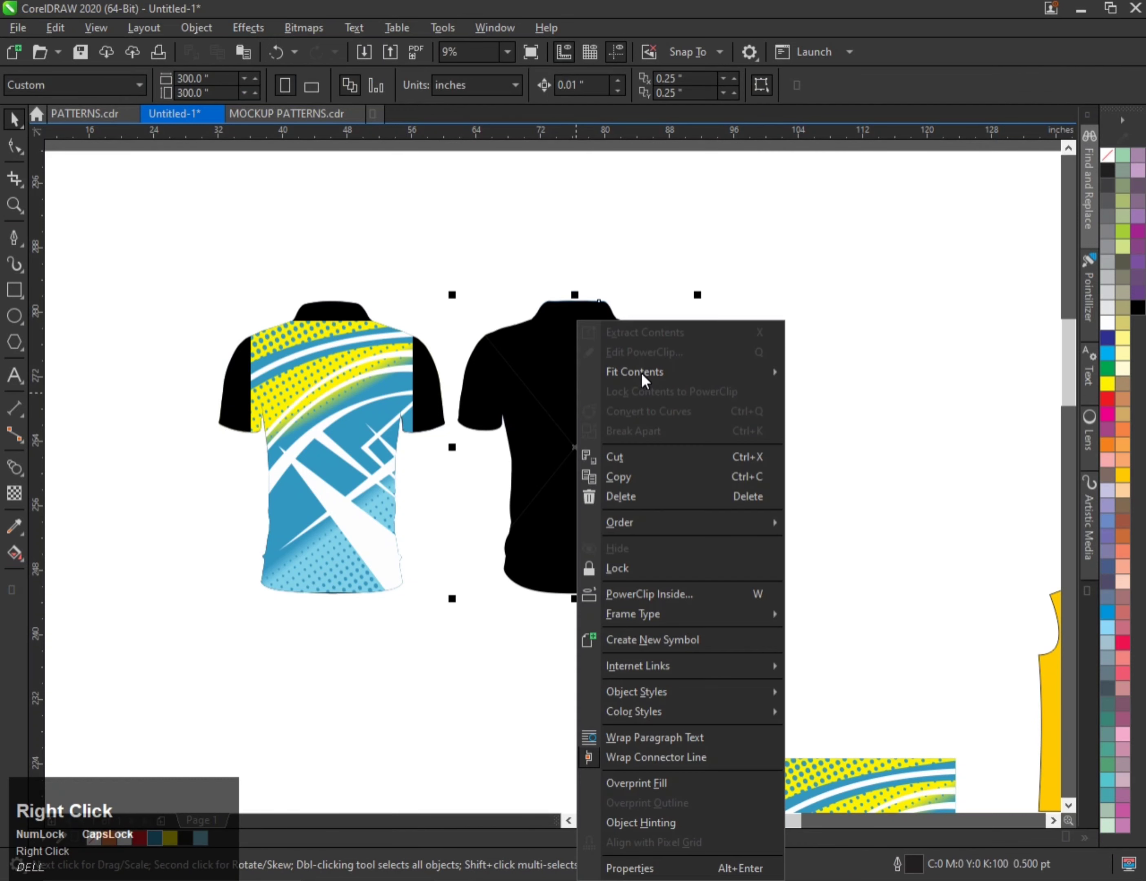
click(627, 352)
right_click(565, 392)
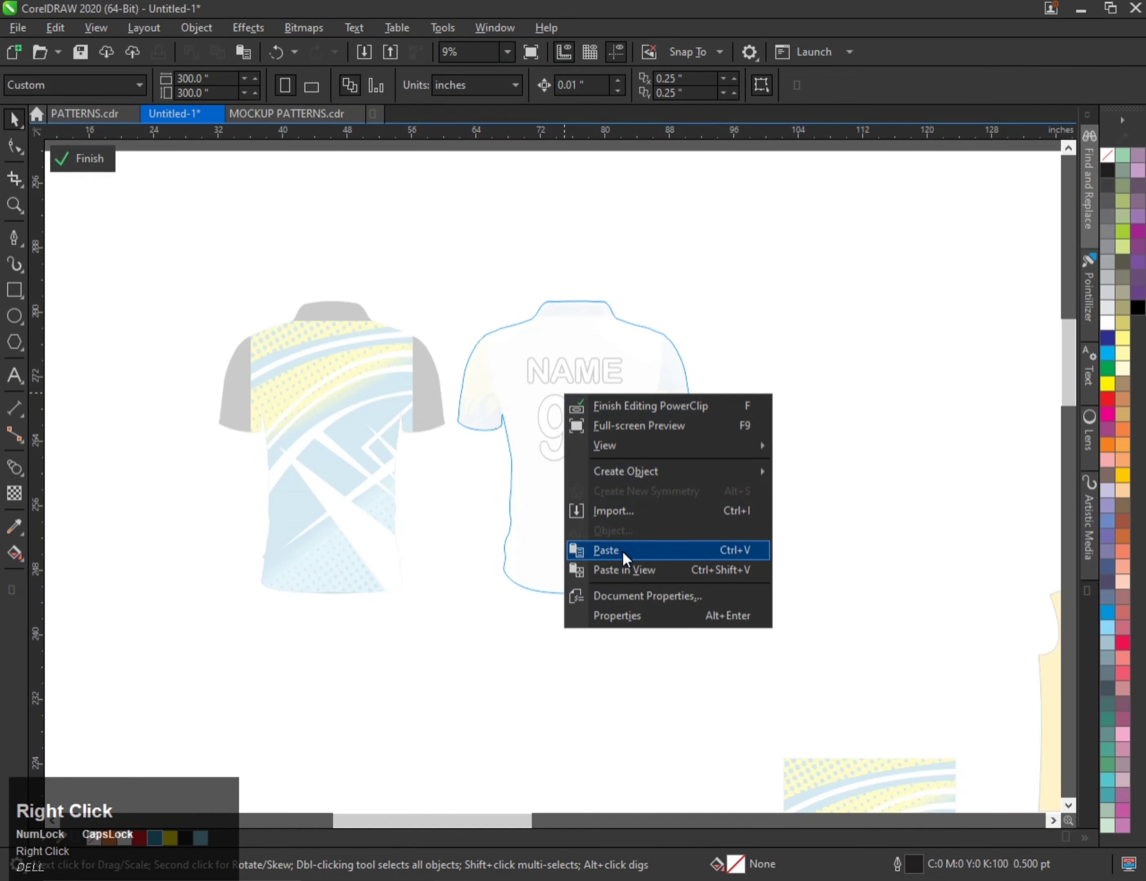
click(609, 550)
key(g)
key(ctrl+space)
key(f)
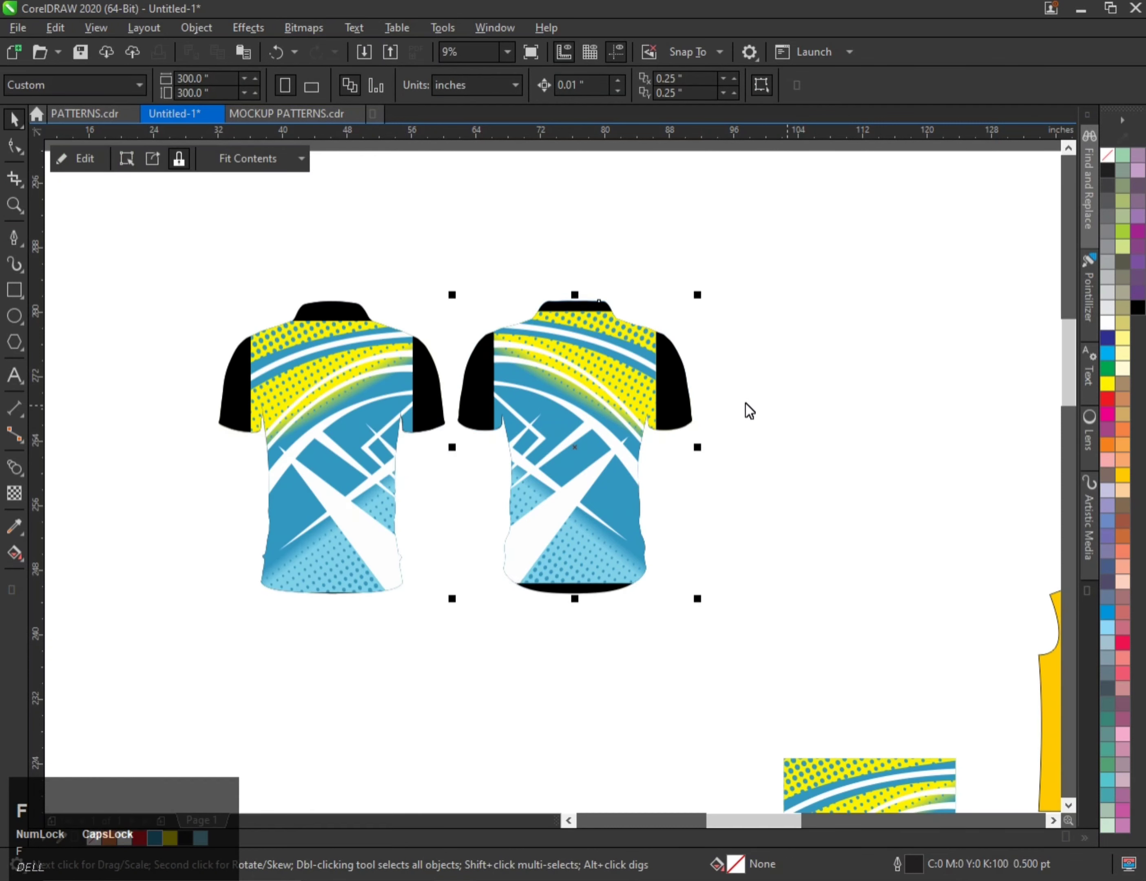
- Stretch the back shirt's panel past the hem and lower its top edge slightly, to about 34.5 inches tall
key(q)
click(562, 520)
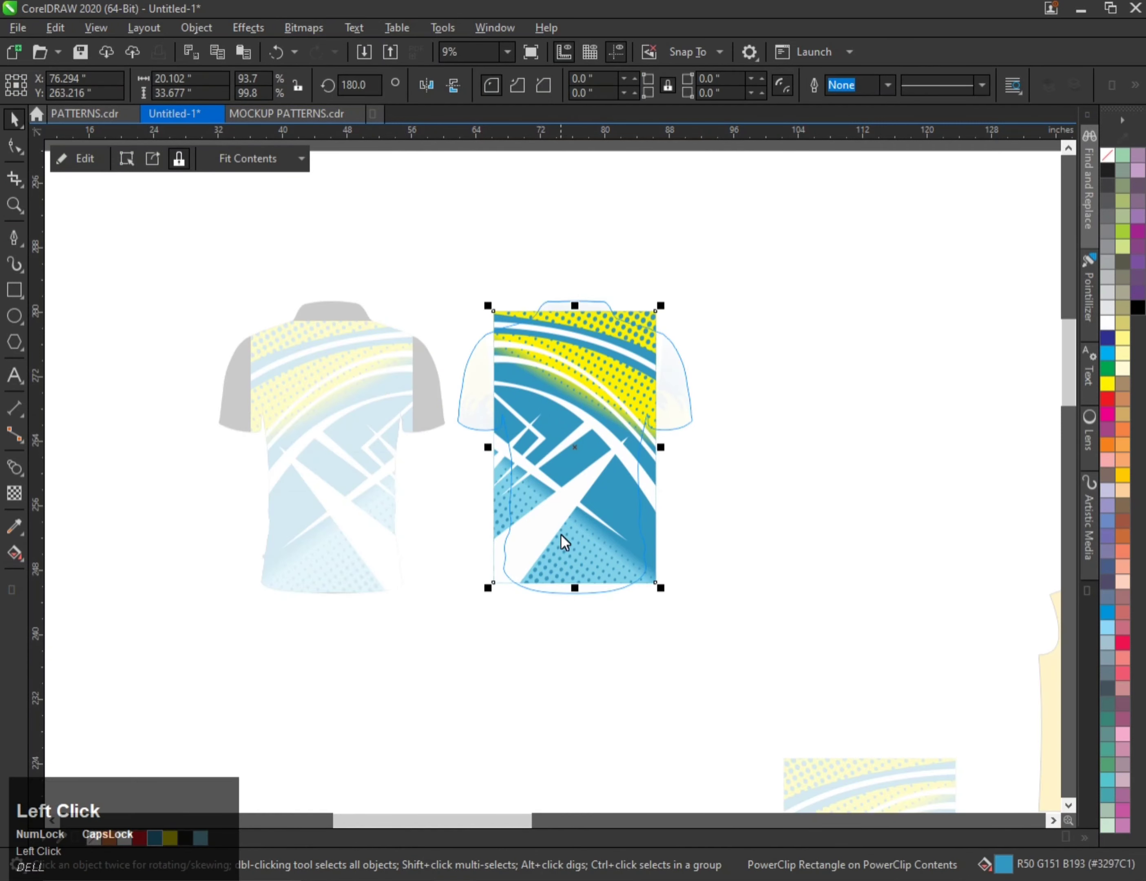
drag(571, 599, 571, 599)
scroll(567, 320, down, 3)
drag(565, 319, 496, 298)
scroll(496, 299, down, 1)
double_click(504, 242)
- Try sending both patterned shirts to the back, behind the mockup's shading artwork
click(294, 380)
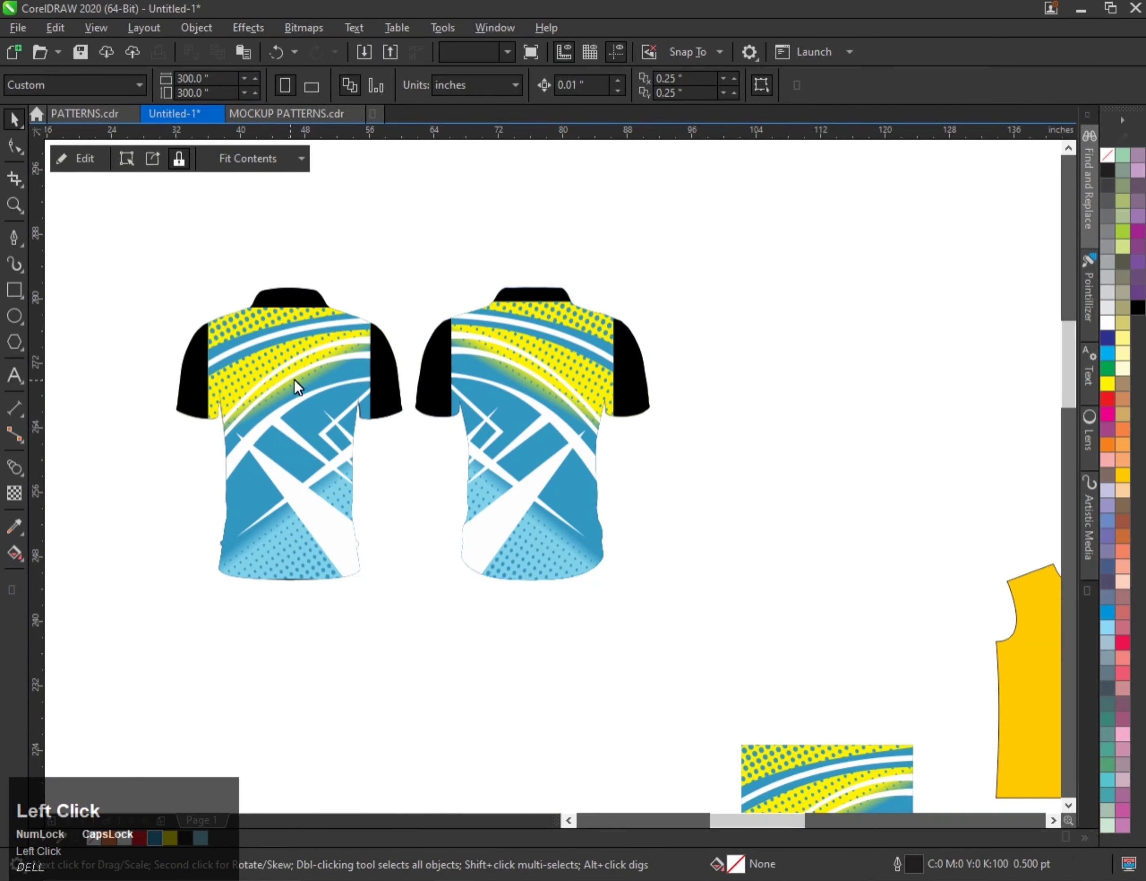
shift+click(532, 382)
key(shift+Page_Down)
scroll(386, 413, up, 1)
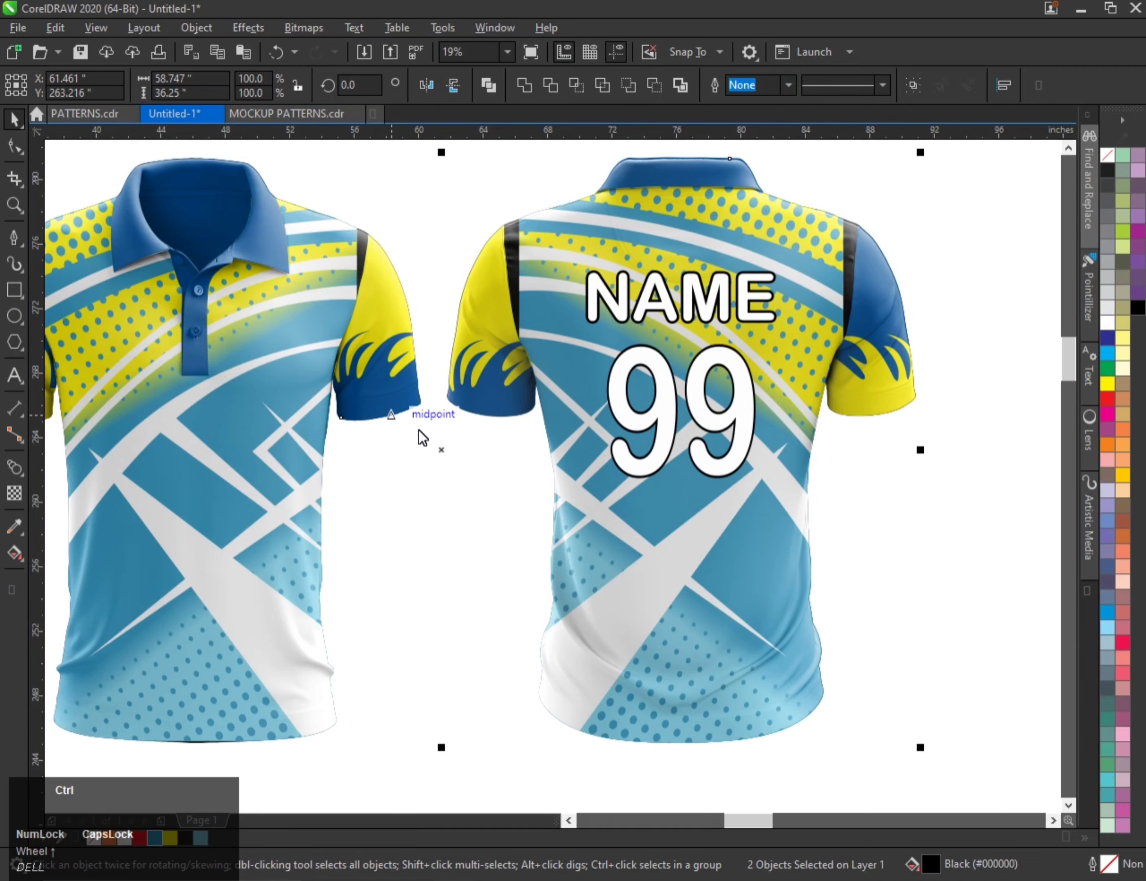
scroll(374, 453, down, 1)
scroll(402, 463, up, 2)
key(ctrl+z)
scroll(395, 407, down, 2)
- Edit the front shirt's PowerClip in wireframe view, set its pattern panel's width to 22 inches and restore the normal view
click(361, 391)
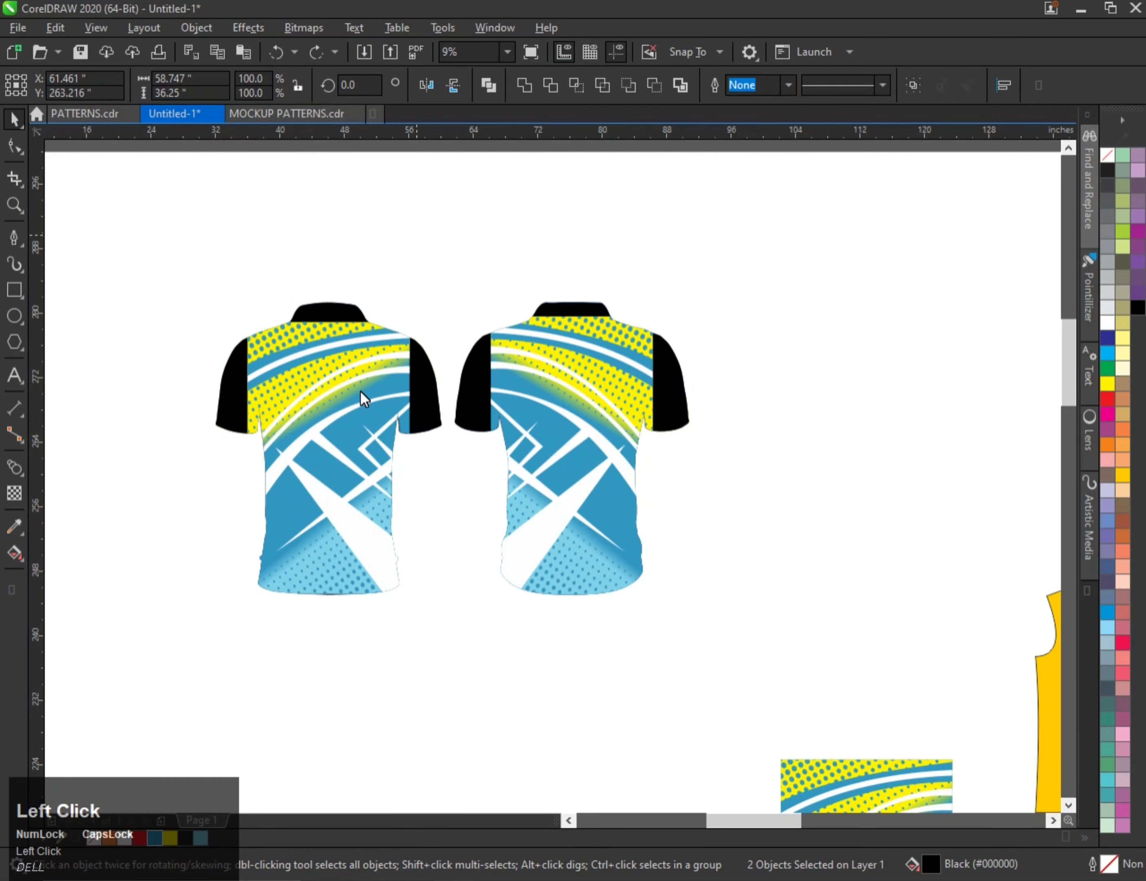
key(q)
key(v)
scroll(352, 390, up, 1)
click(355, 381)
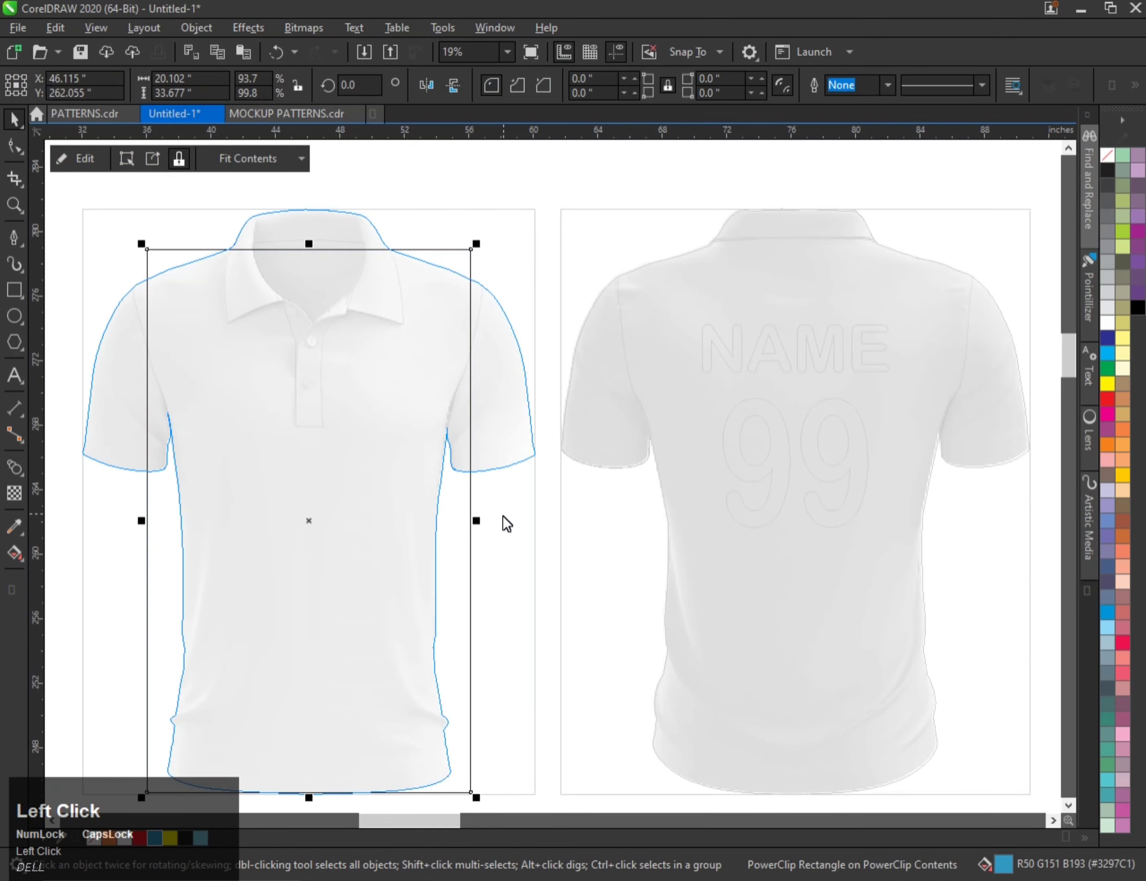
click(195, 79)
text(22)
key(Return)
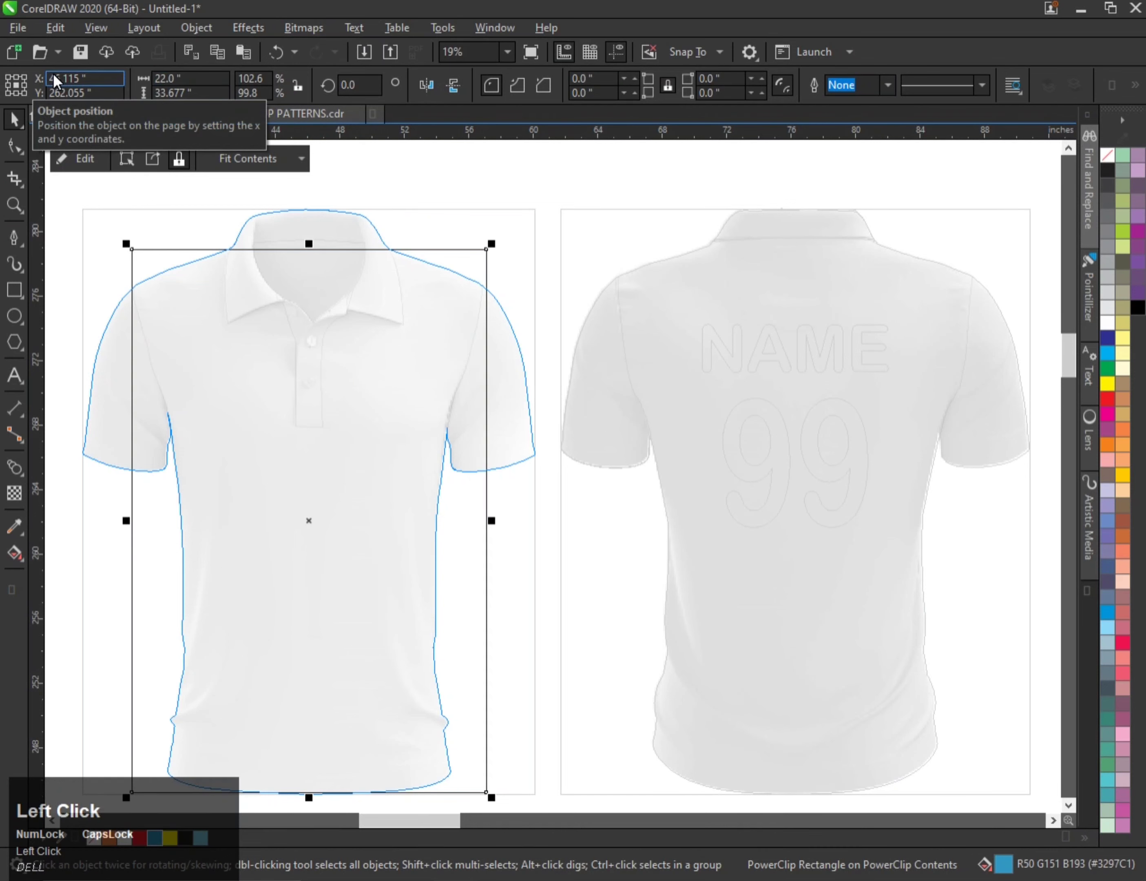
scroll(307, 460, down, 1)
click(377, 282)
key(f)
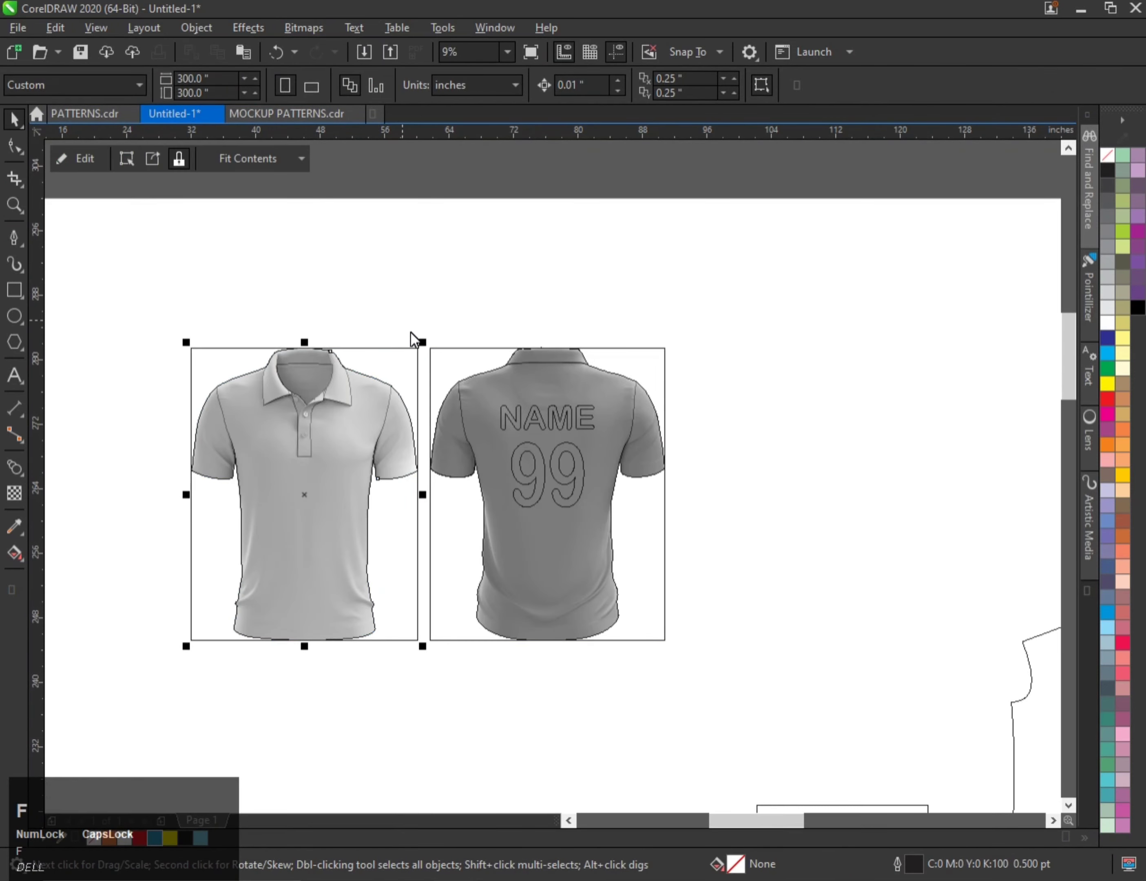
key(n)
- Edit the back shirt's PowerClip and size its pattern panel to 22 × 36 inches
click(544, 411)
key(q)
click(549, 413)
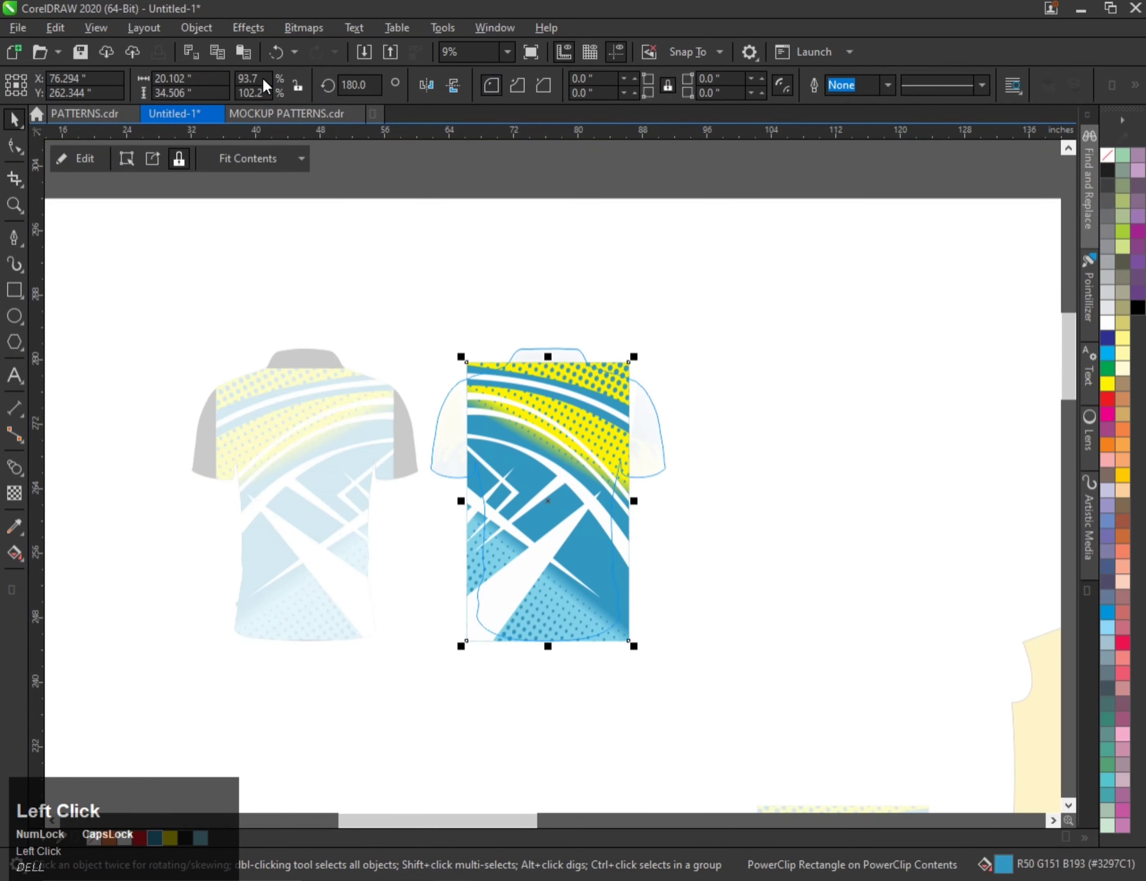
text(22)
key(Tab)
text(36)
key(Return)
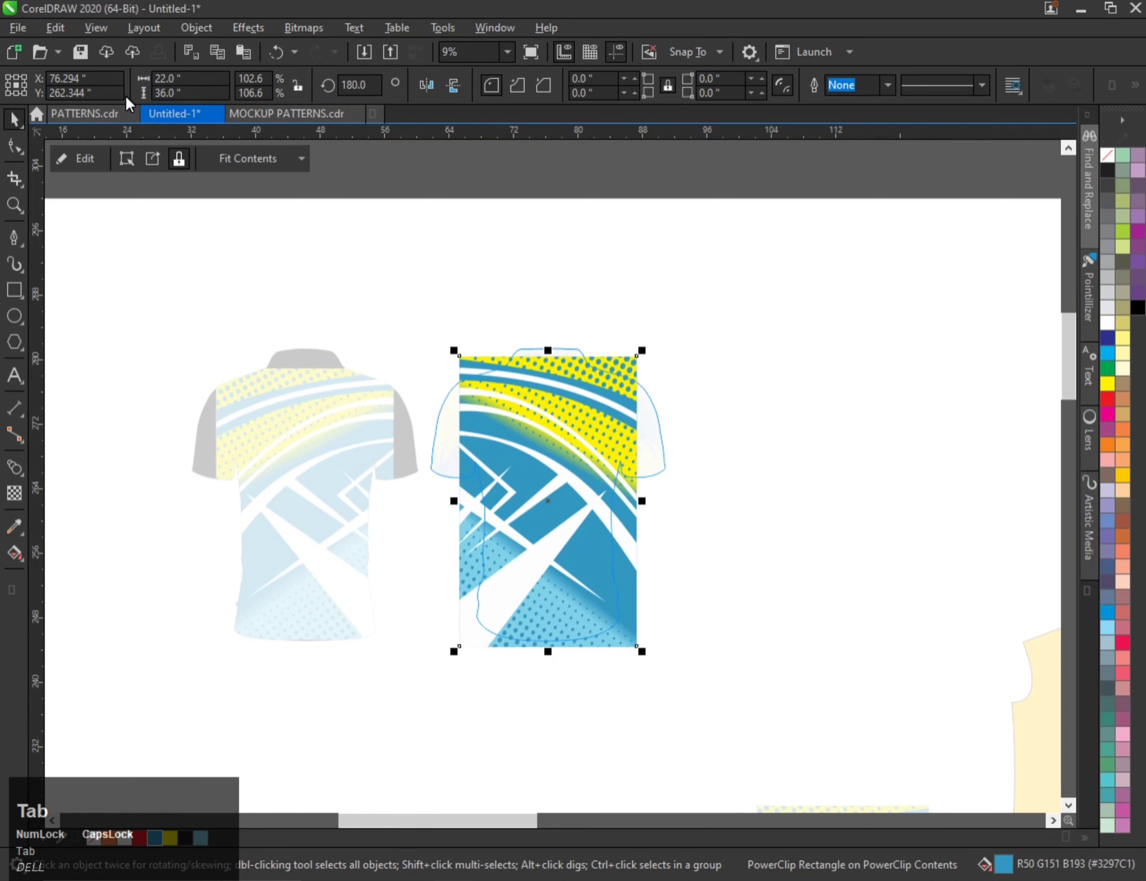
- Finish editing the back shirt's PowerClip and send both patterned shirts behind the mockup's sleeves, collars and shading
click(412, 287)
key(f)
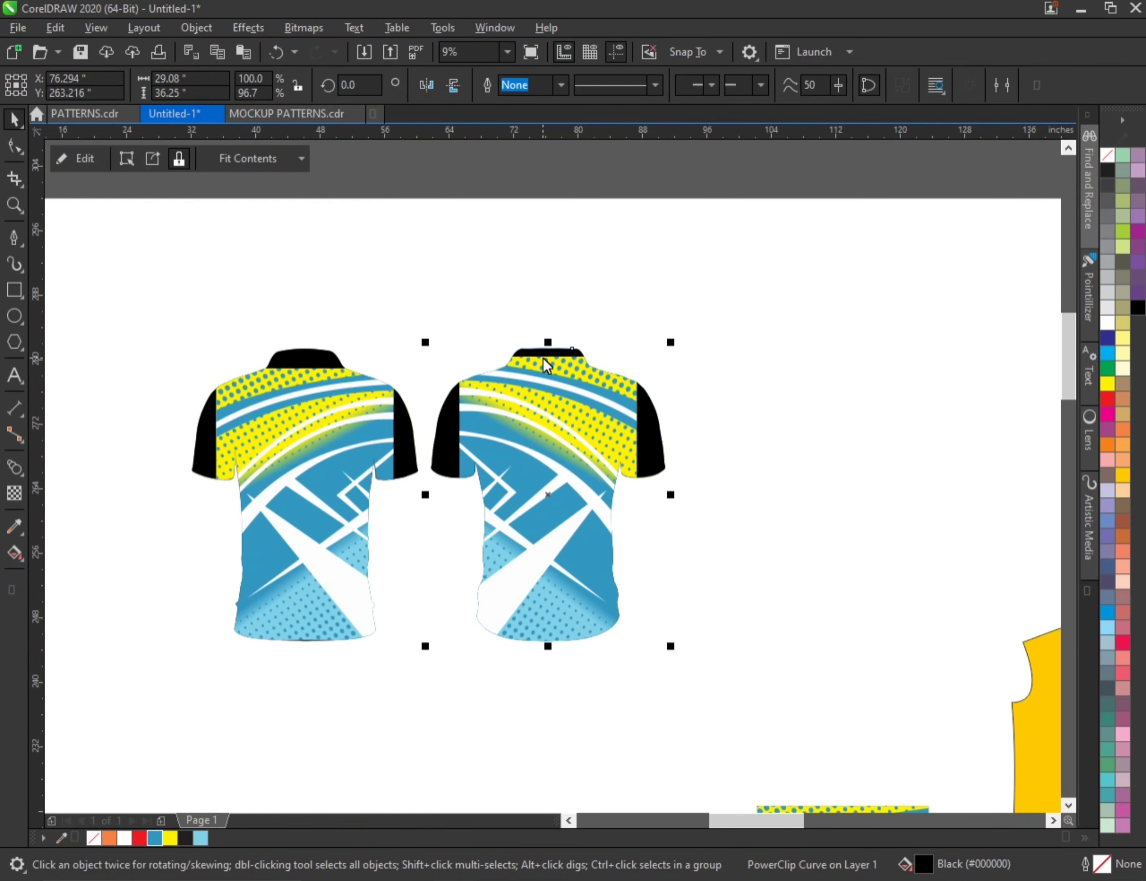
click(411, 435)
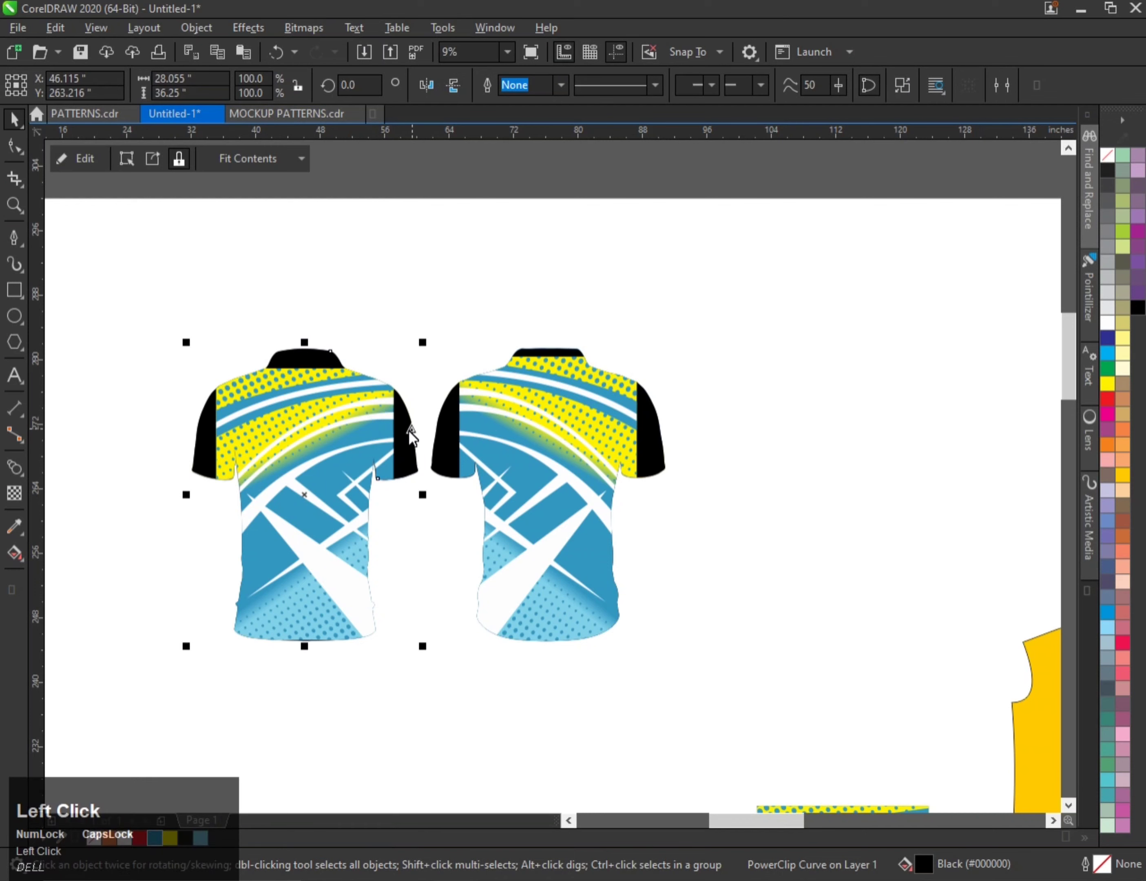
shift+click(545, 447)
key(shift+Page_Down)
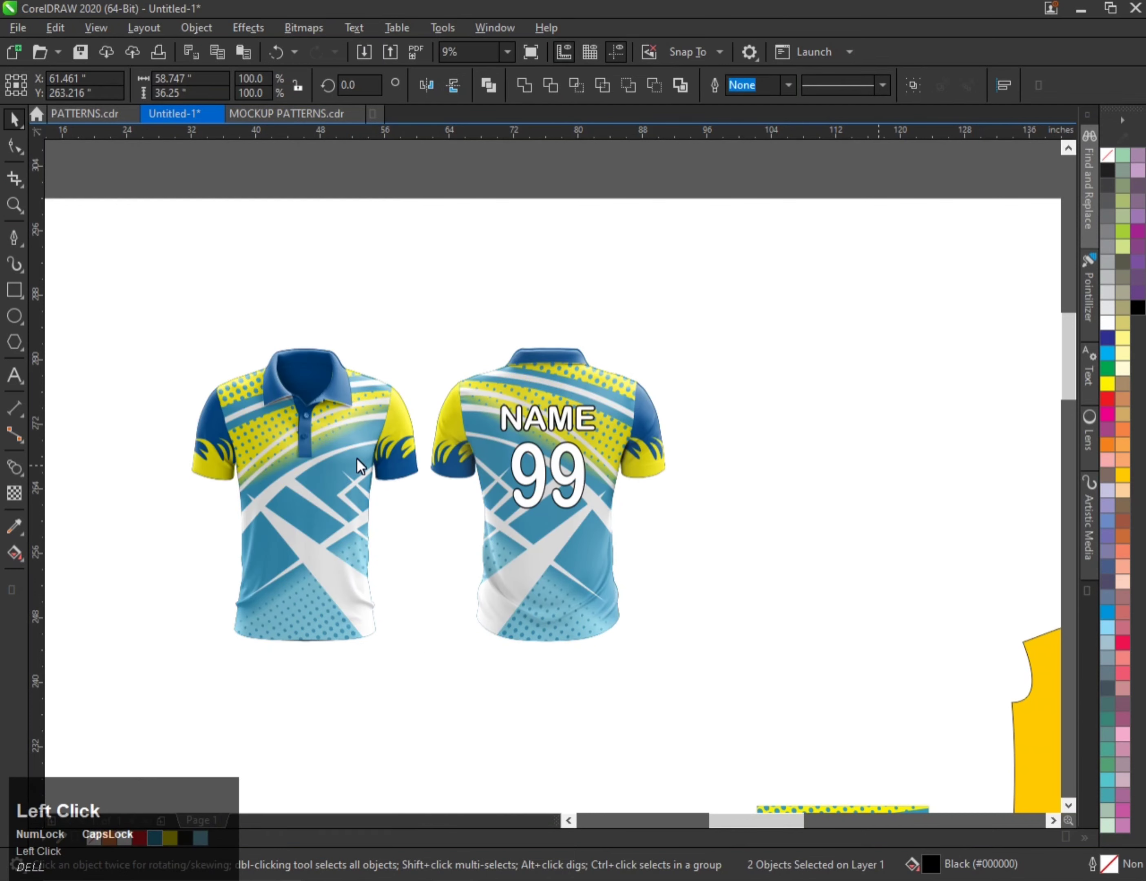
- Edit the PowerClip of the front shirt's right-hand sleeve and delete the flame shape, keeping the plain cuff band
scroll(253, 459, up, 2)
alt+click(549, 416)
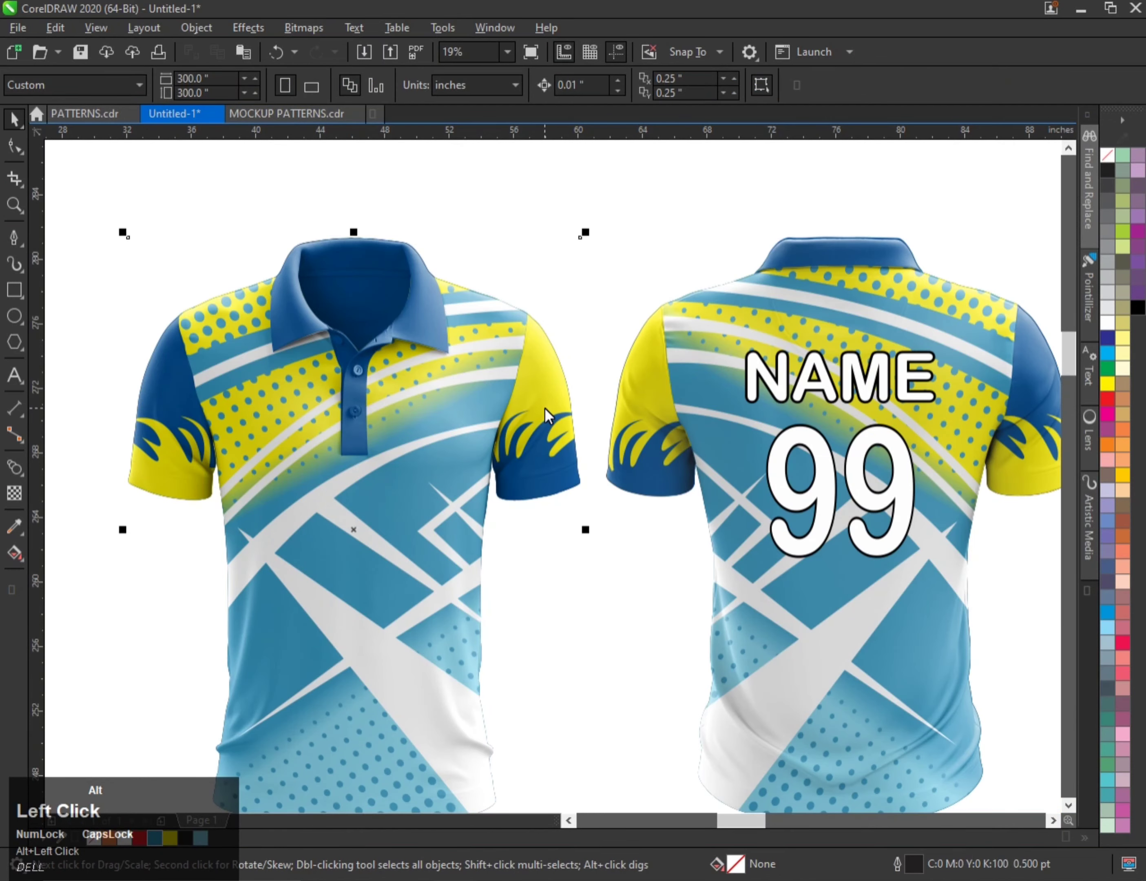
alt+click(546, 415)
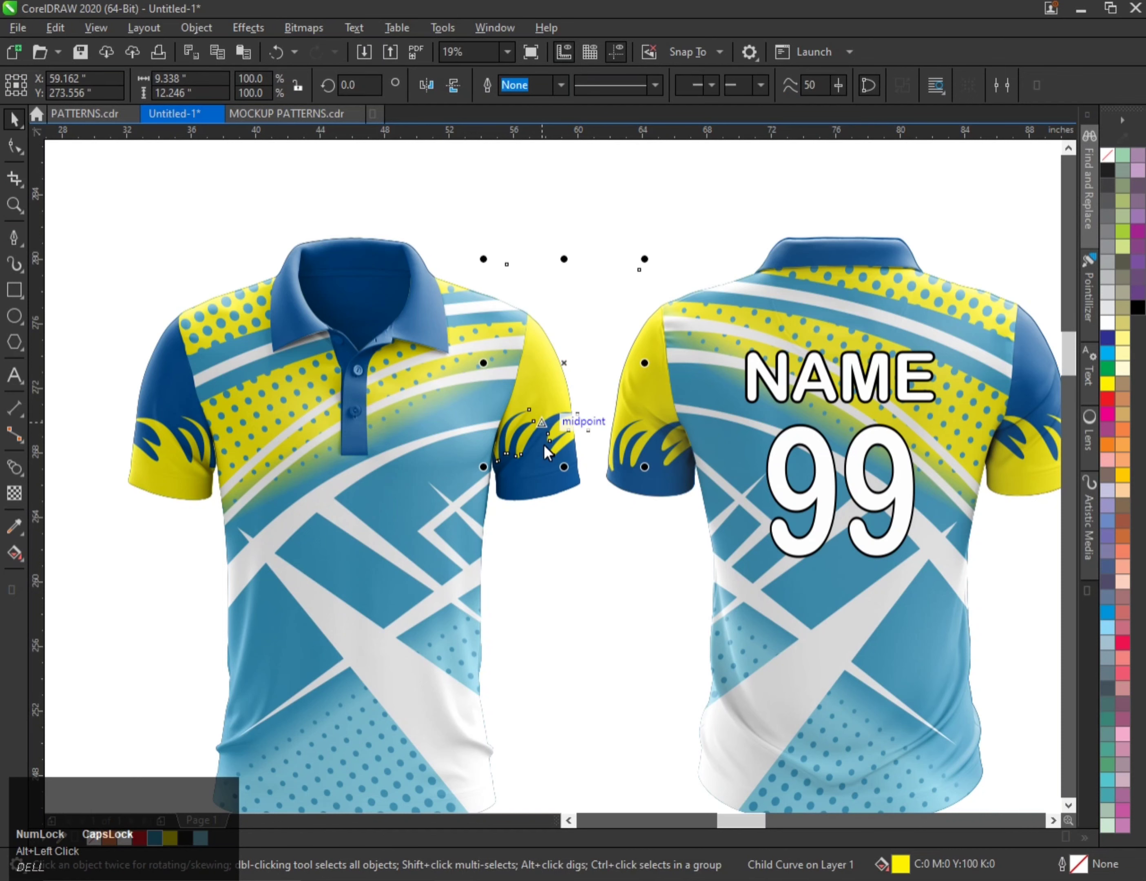
click(548, 476)
click(547, 475)
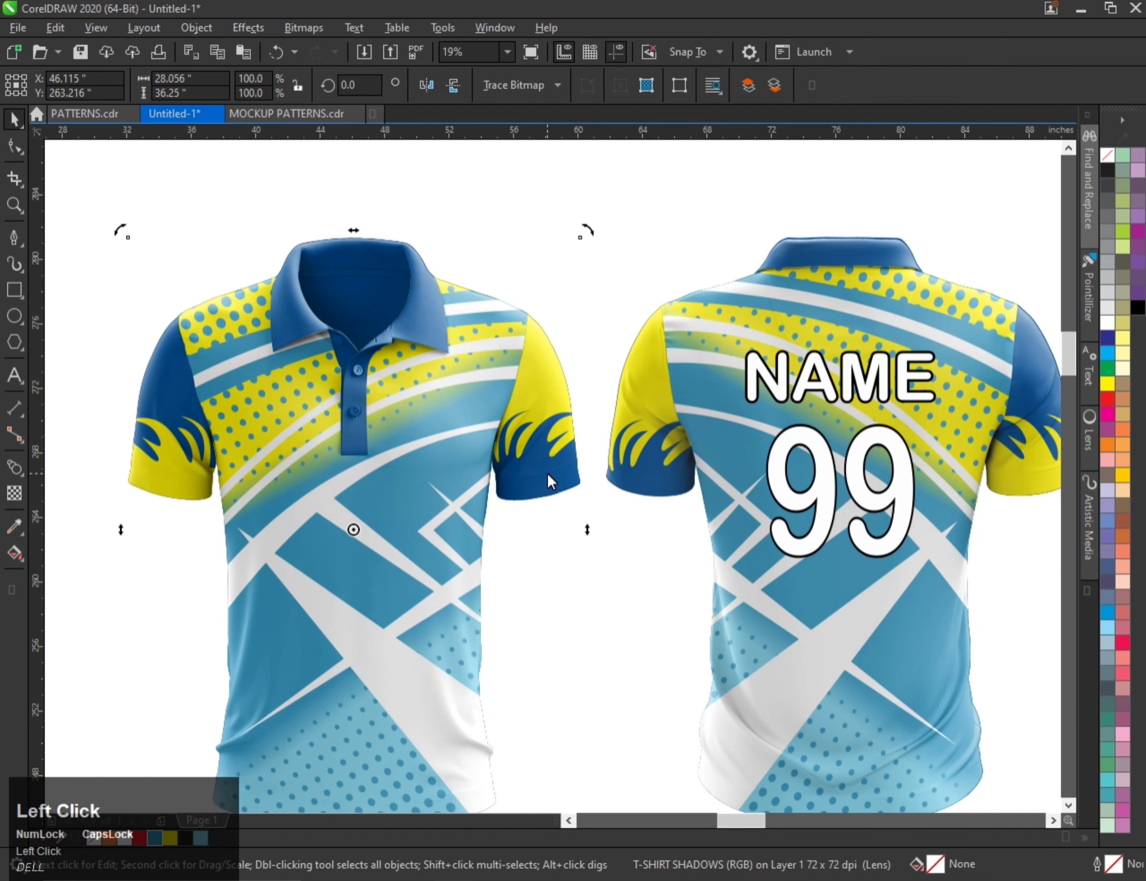
alt+click(547, 473)
key(q)
click(574, 293)
key(Delete)
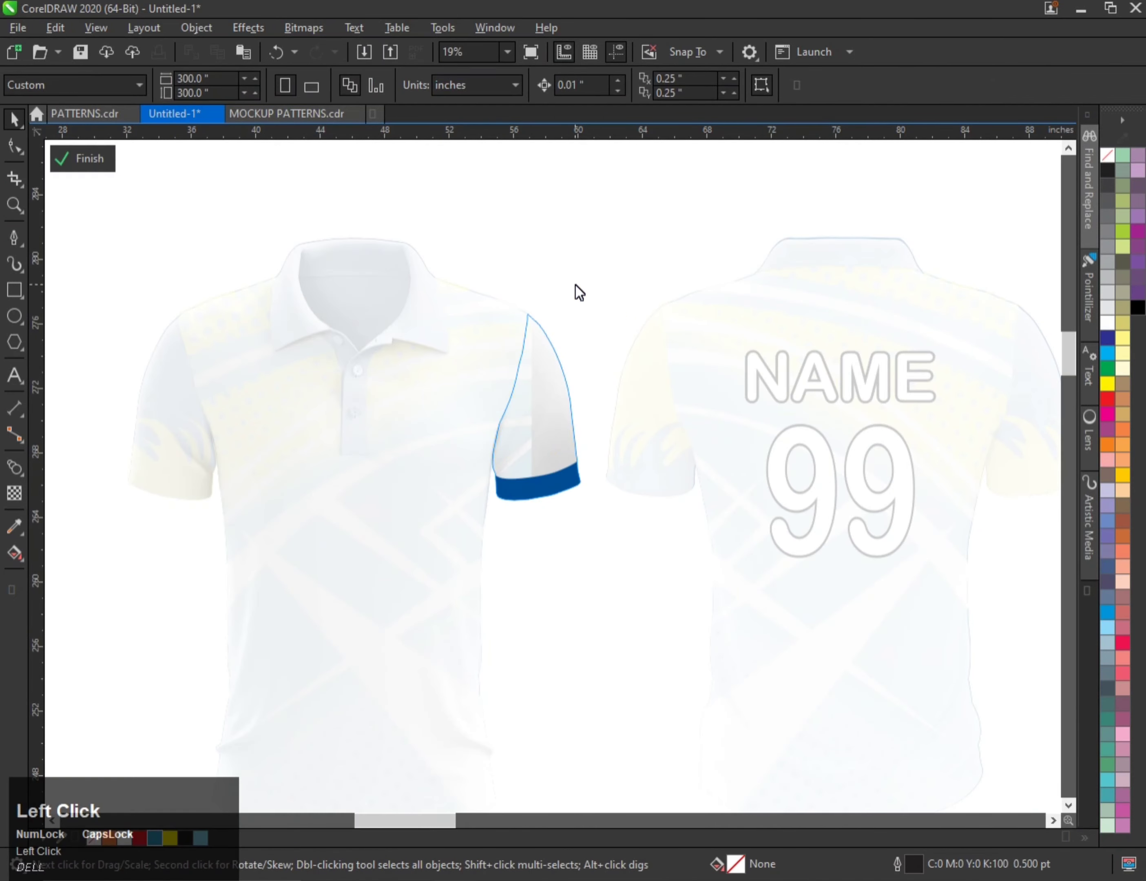
key(f)
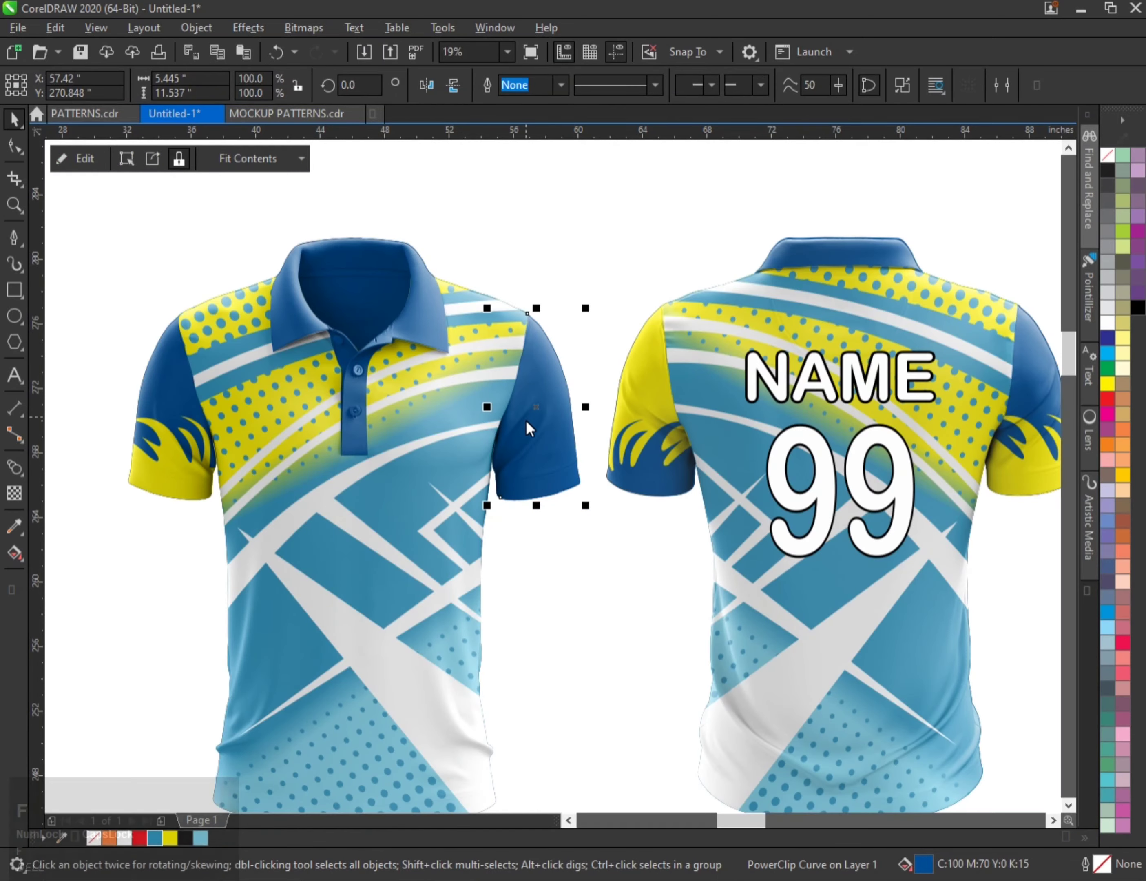
- Fill the front shirt's right-hand sleeve with the pattern's blue (R50 G151 B193) and its cuff band with yellow
click(153, 838)
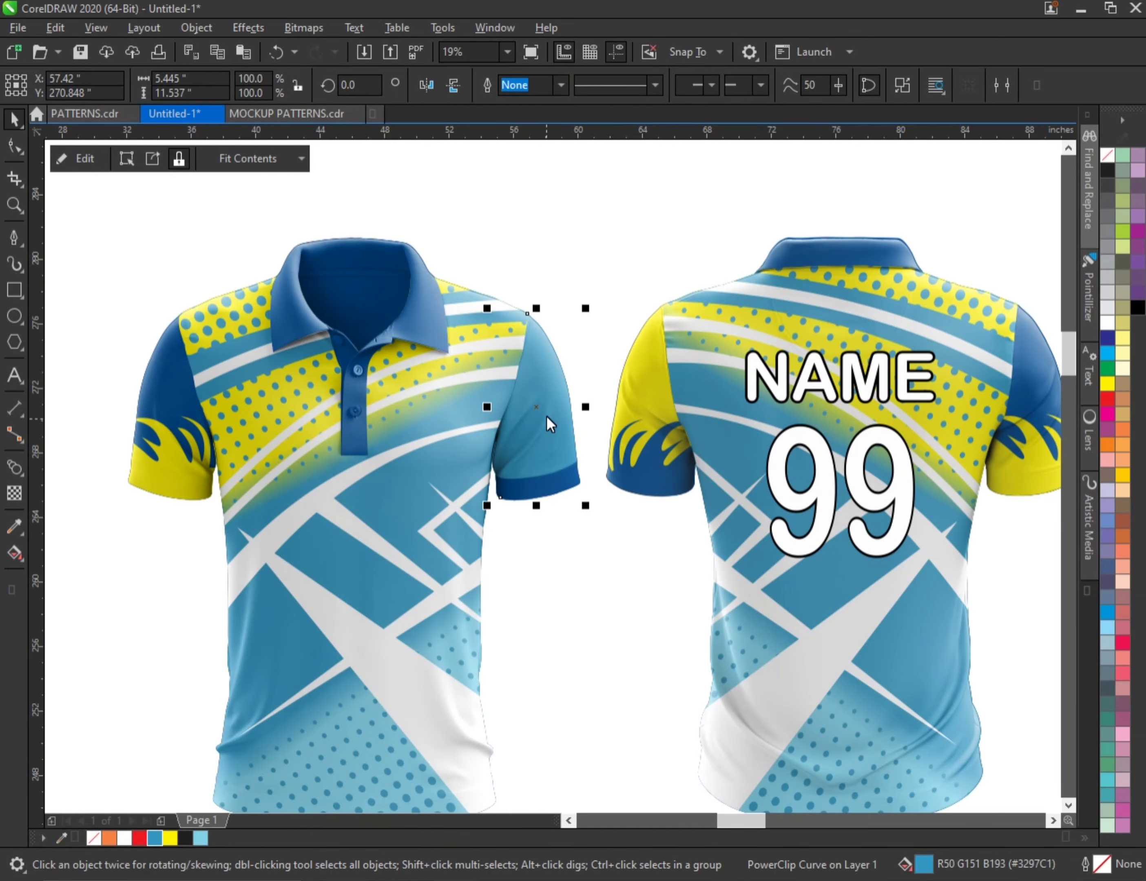
key(q)
click(545, 487)
key(f)
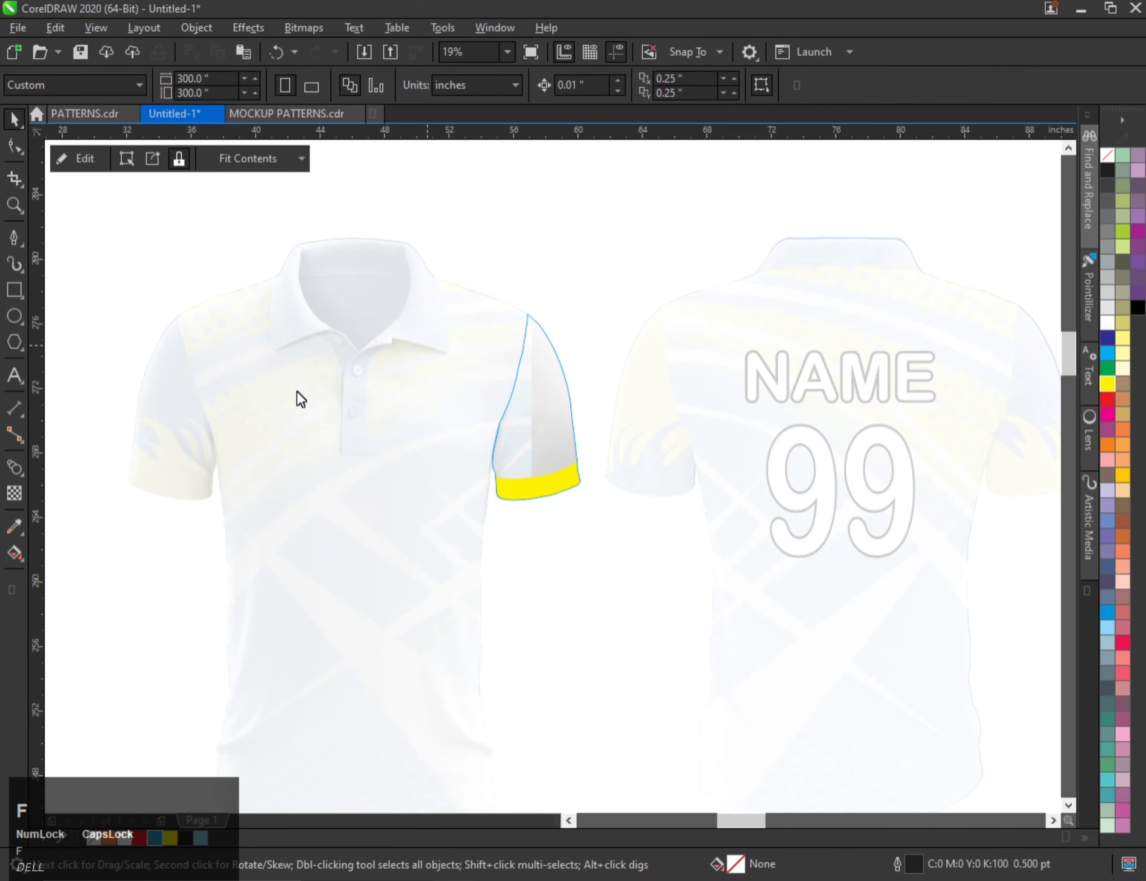
- Replace the flames on the front shirt's left-hand sleeve with a plain yellow cuff and fill the sleeve with blue R50 G151 B193
click(171, 404)
alt+click(171, 403)
key(q)
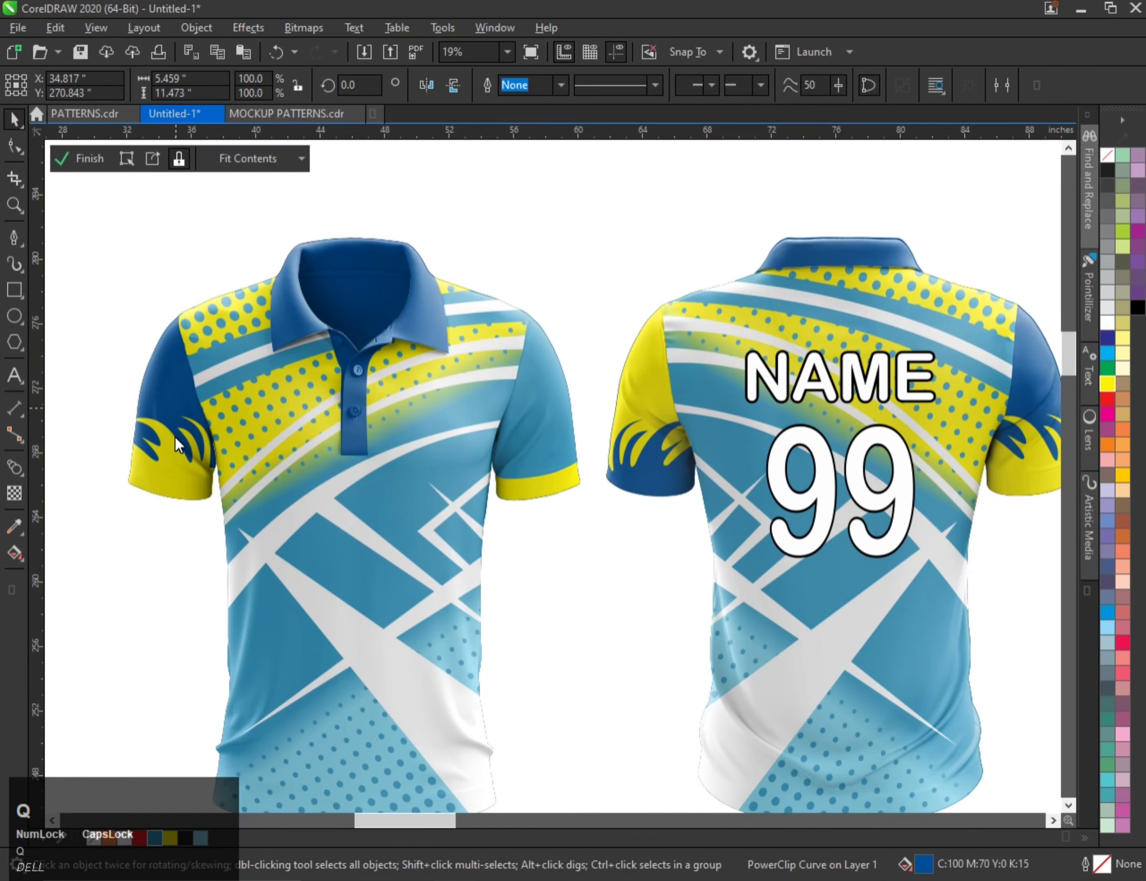
click(174, 483)
click(701, 347)
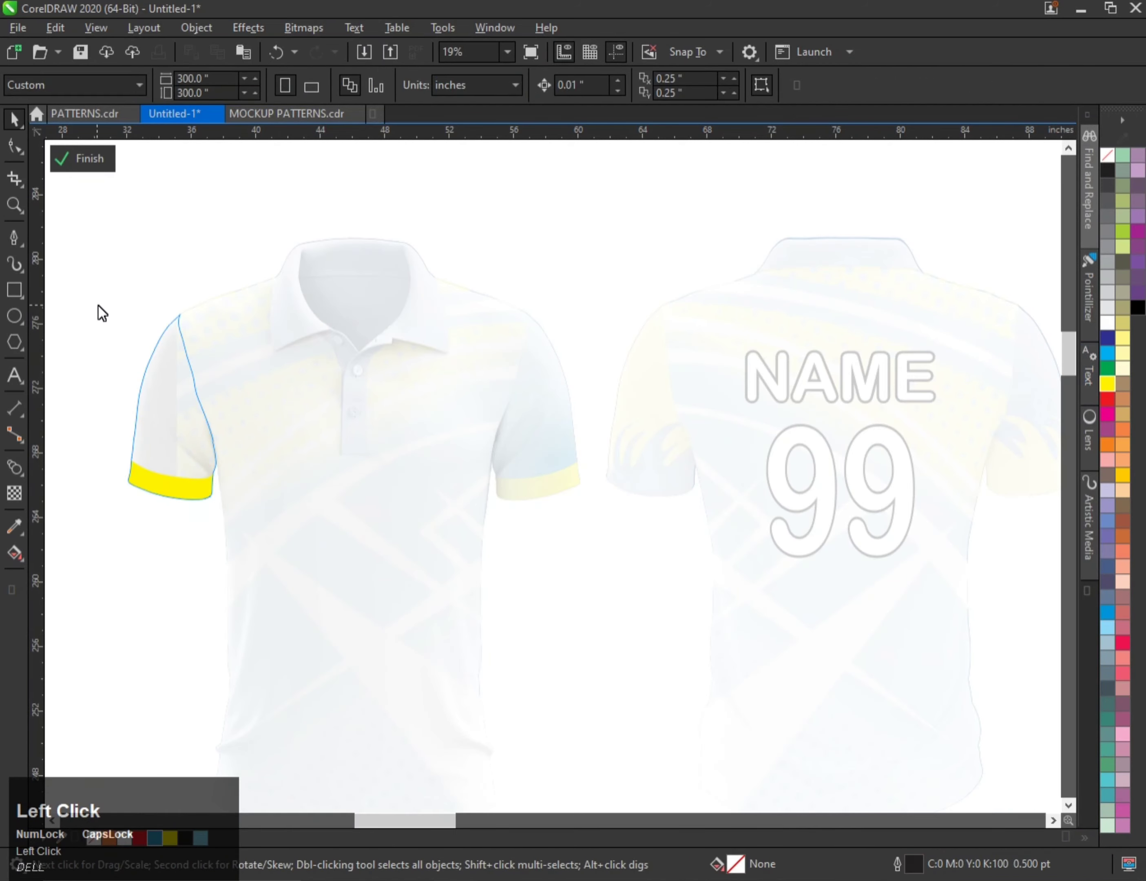
key(f)
alt+click(173, 391)
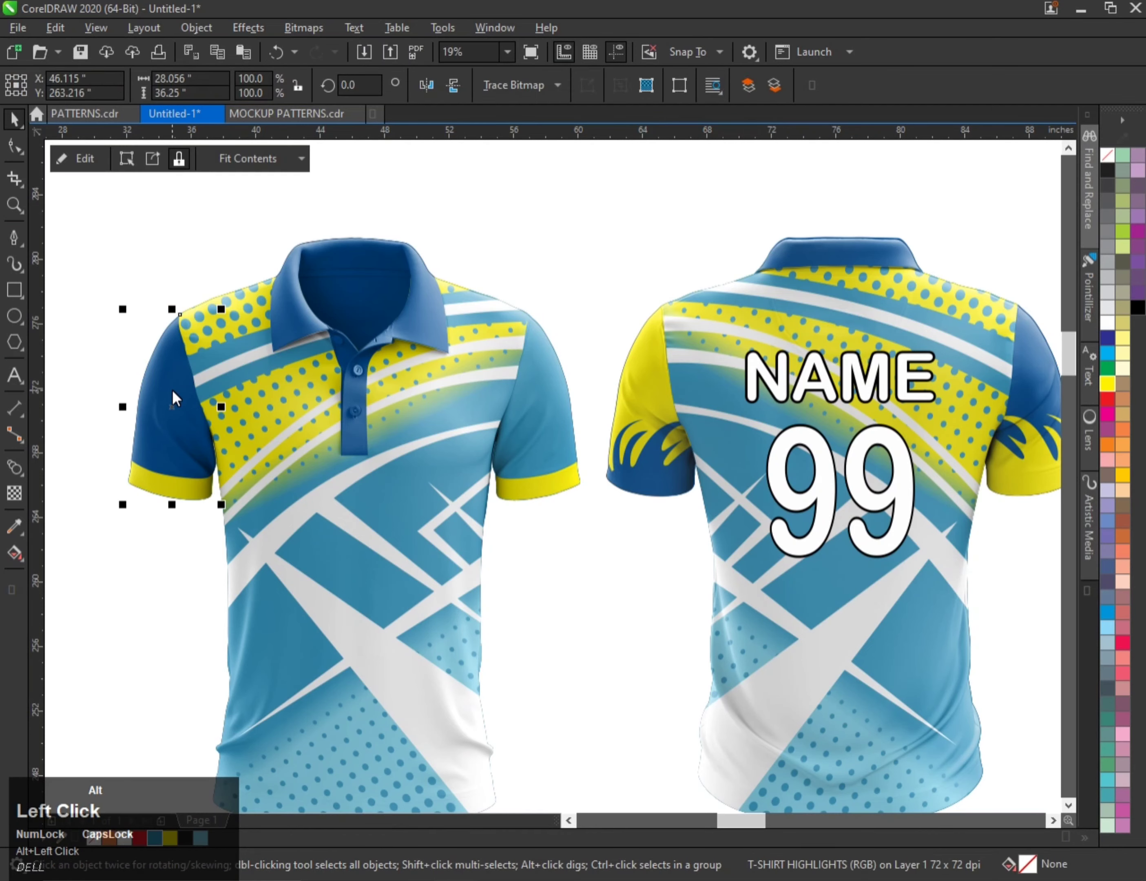
click(160, 839)
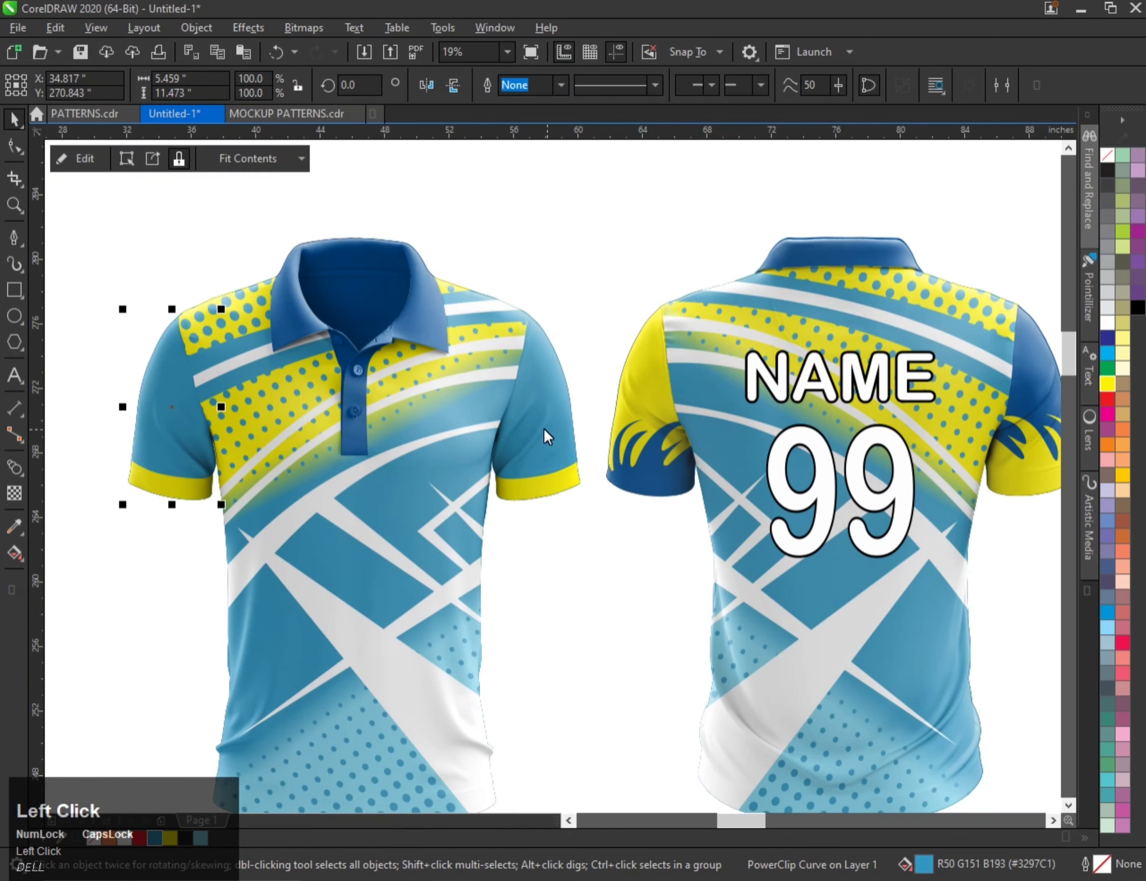
- Replace the flames on the back shirt's left-hand sleeve with a plain yellow cuff and fill the sleeve with blue R50 G151 B193
scroll(550, 437, down, 2)
scroll(398, 410, up, 2)
click(398, 410)
alt+click(397, 409)
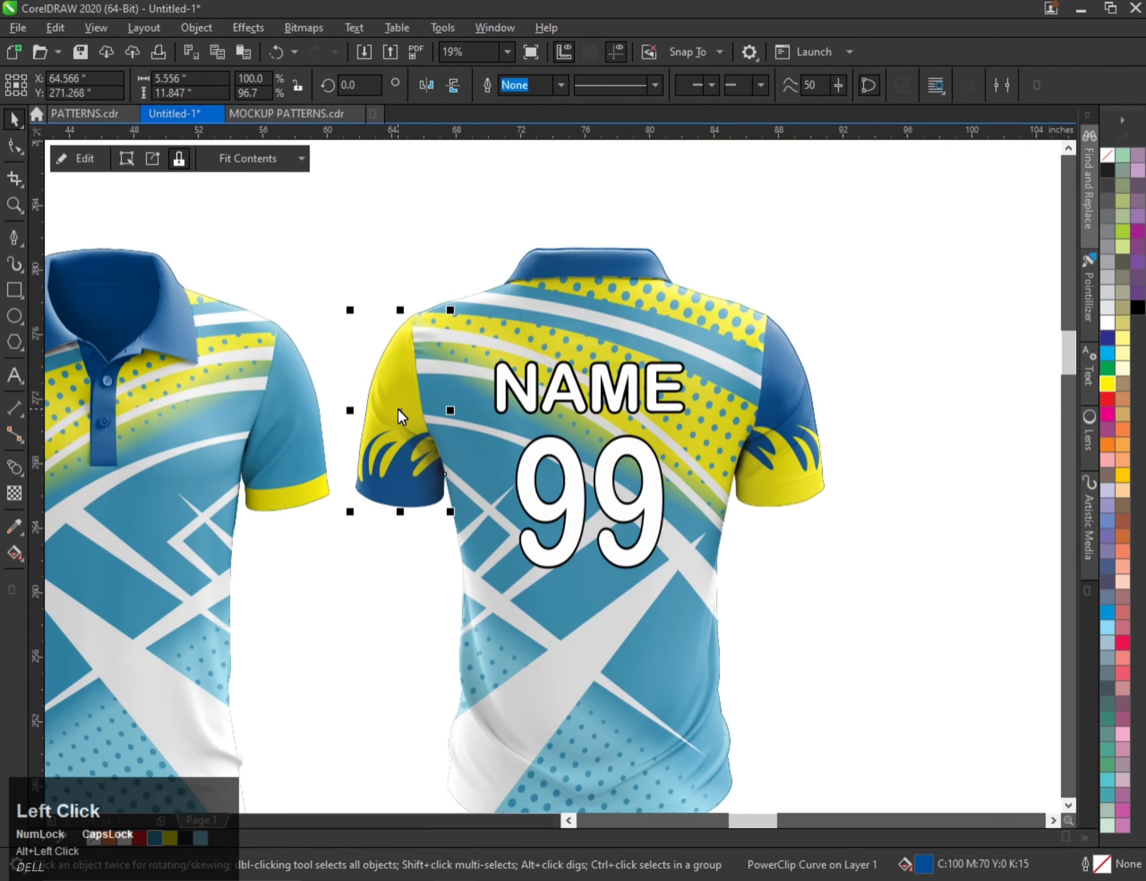
double_click(397, 412)
click(399, 494)
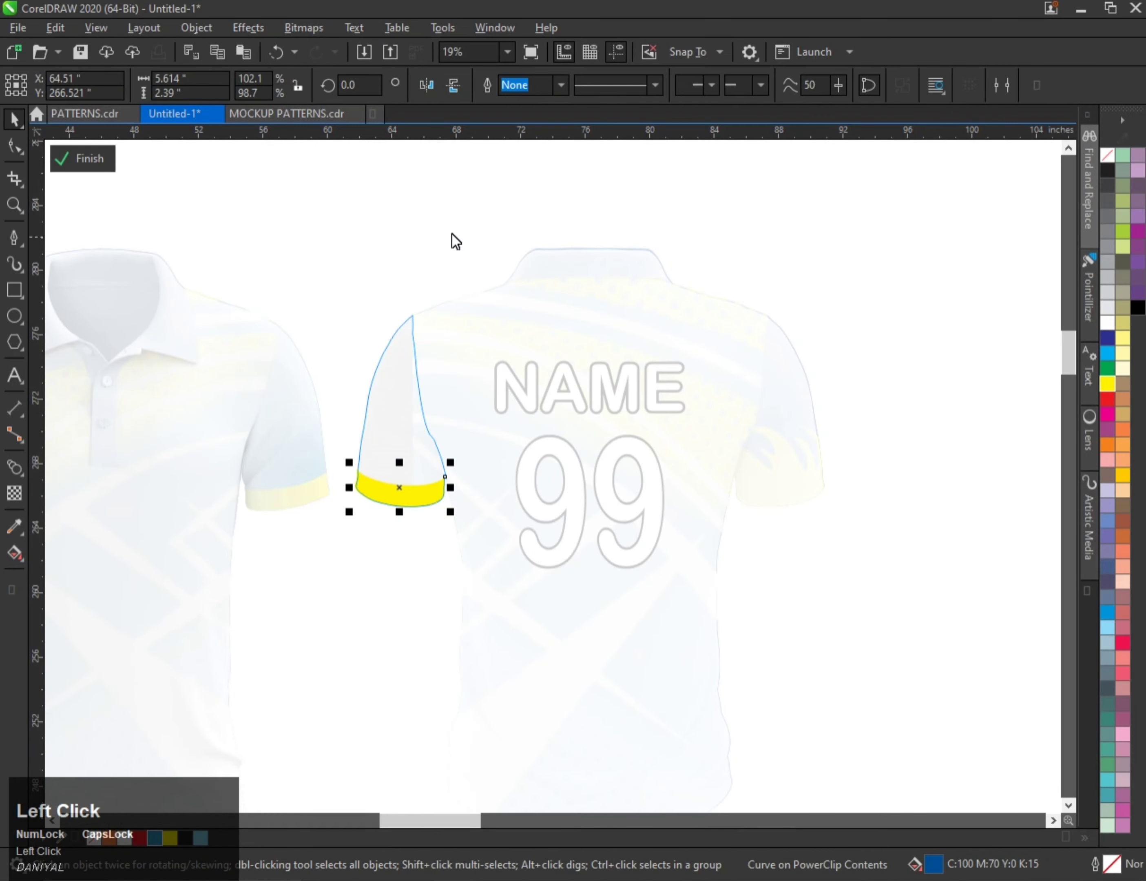
key(f)
click(159, 837)
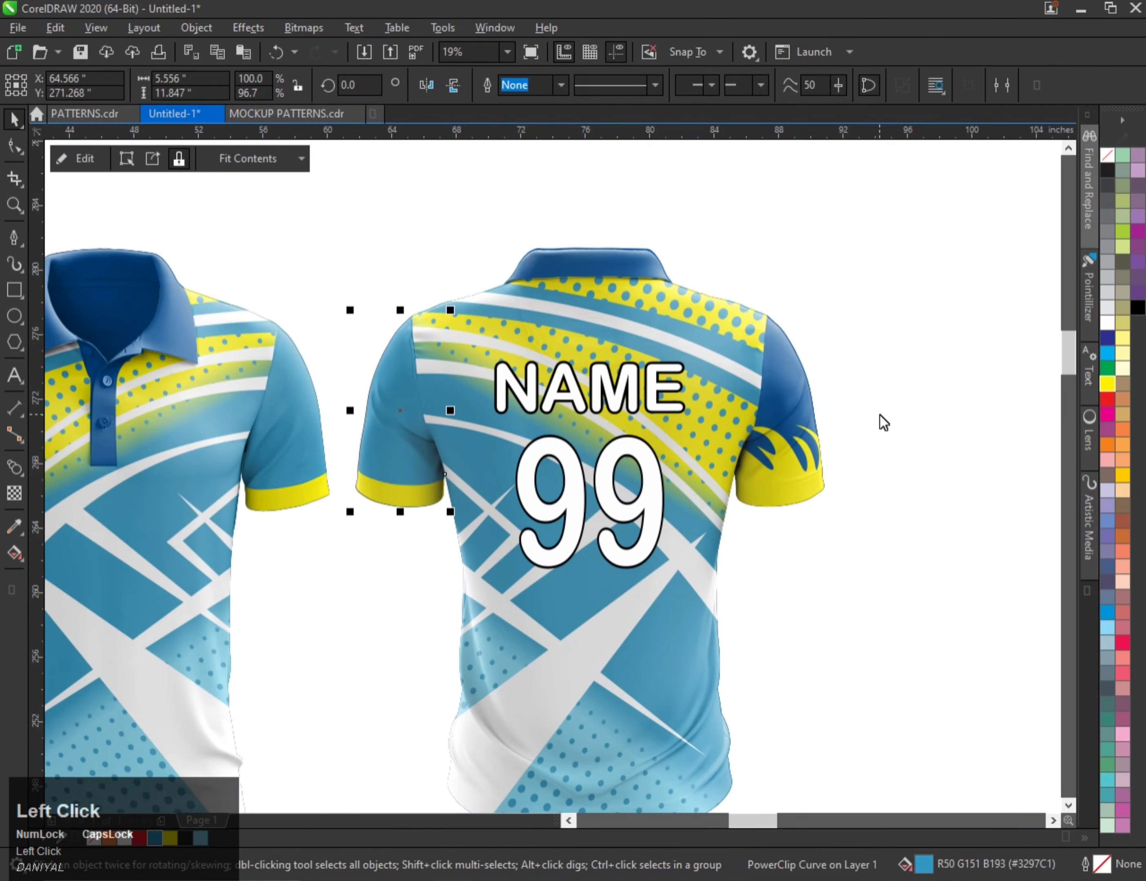
- Delete the flames inside the back shirt's right-hand sleeve, make its cuff yellow and fill the sleeve with blue R50 G151 B193
click(789, 421)
alt+click(789, 421)
key(q)
click(785, 468)
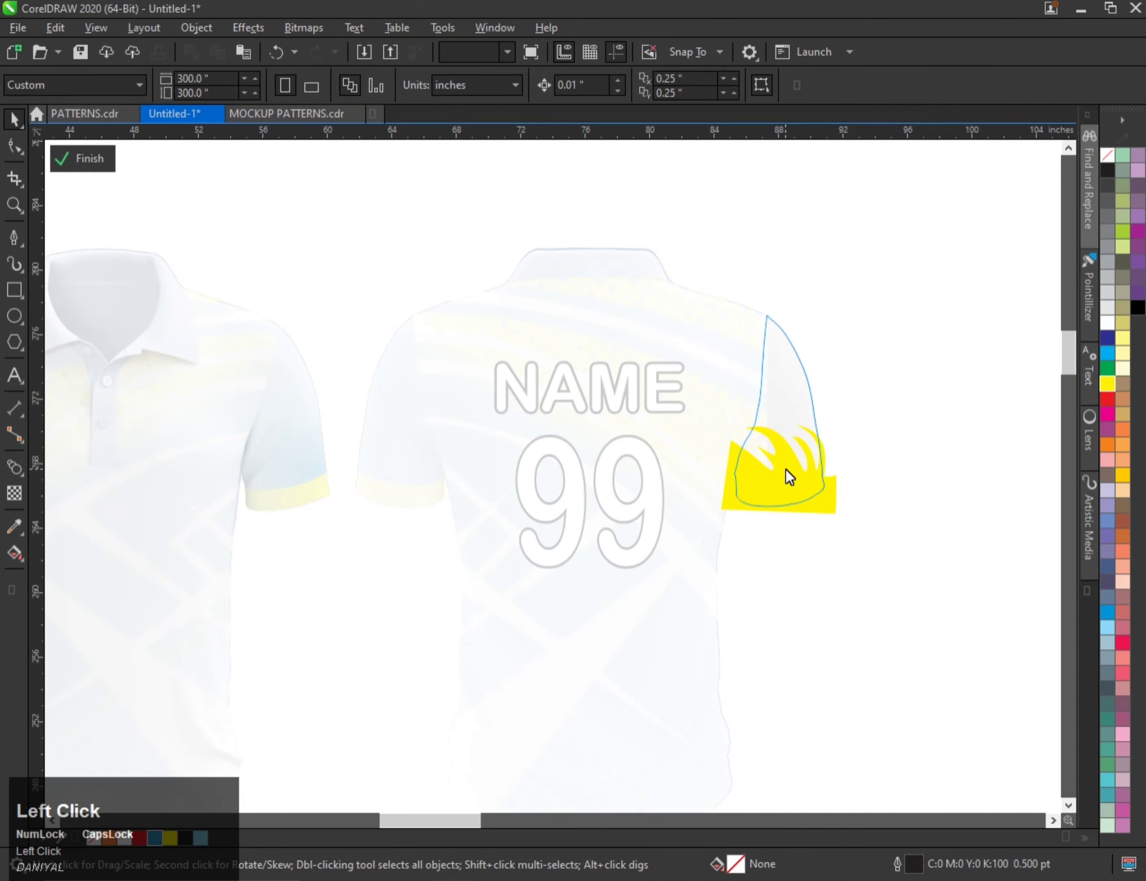
key(Delete)
click(781, 492)
click(908, 329)
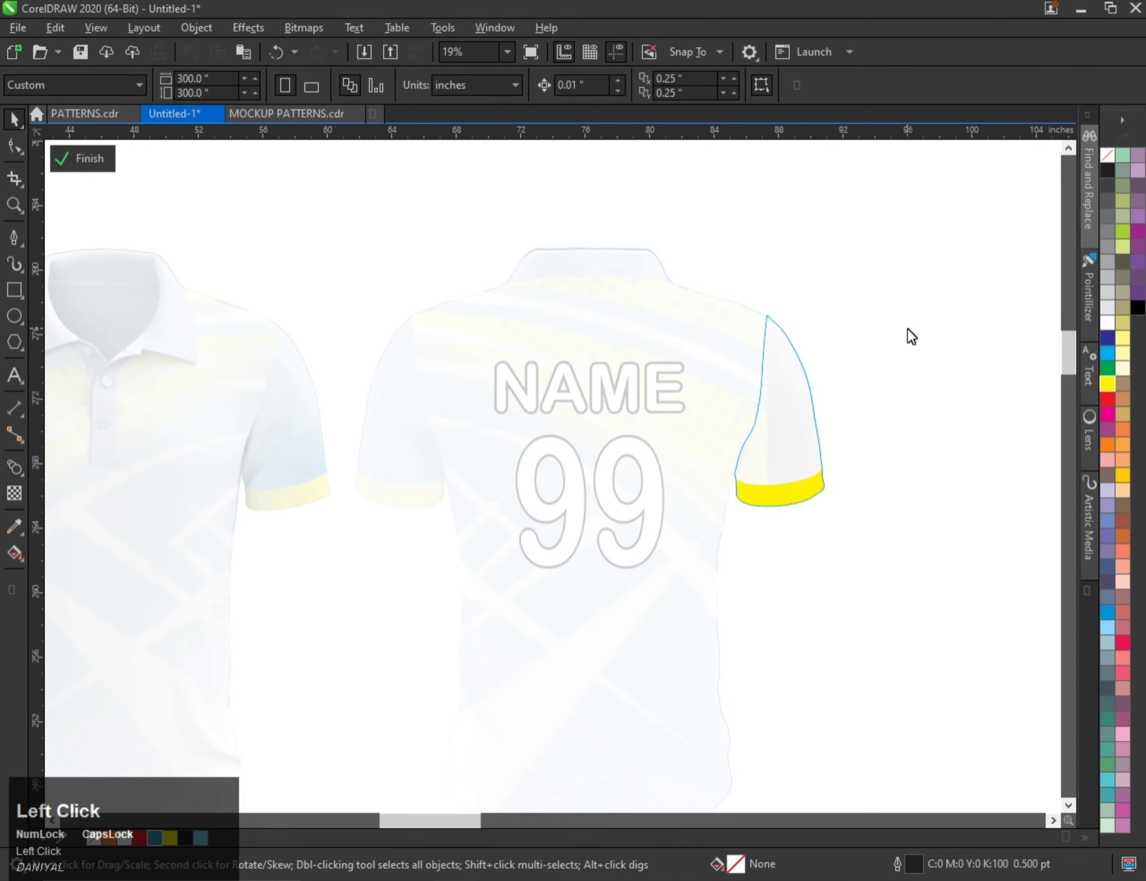
key(f)
click(154, 835)
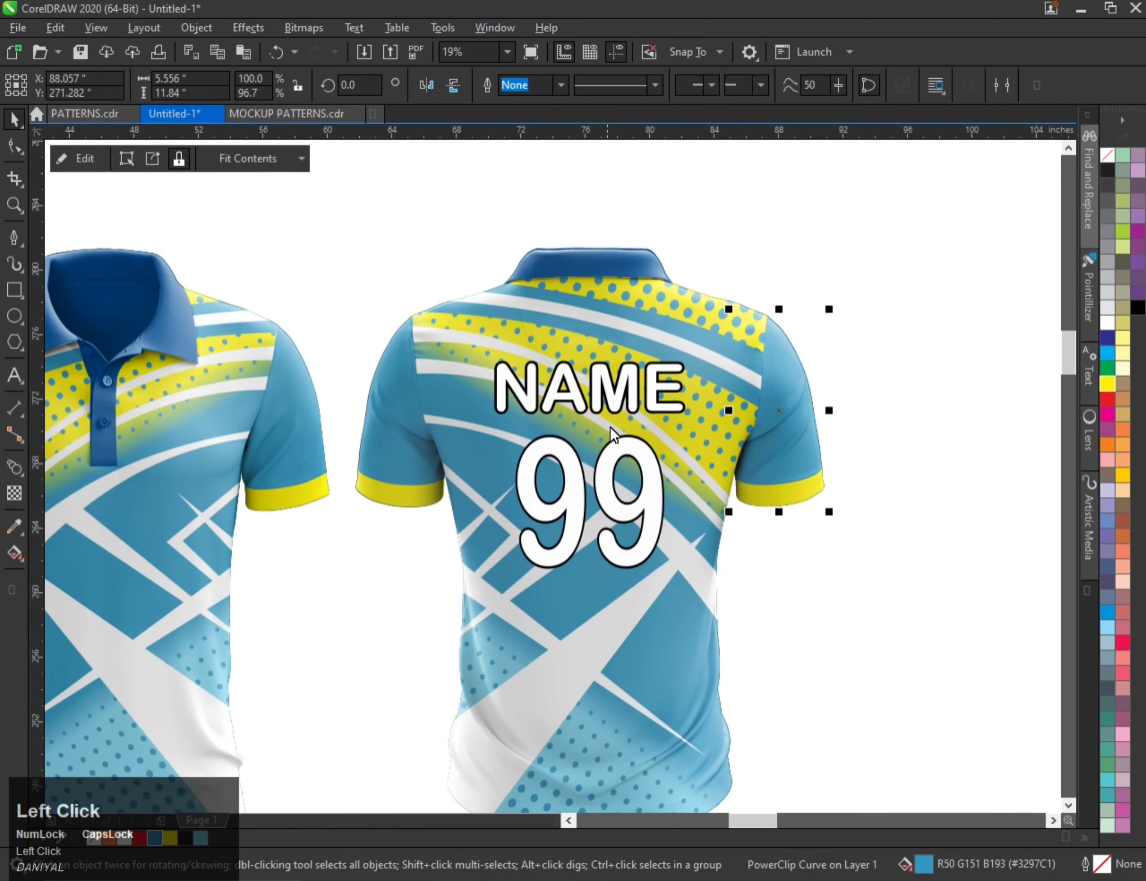
- Edit the front shirt's PowerClip and stretch the pattern panel's lower edge just past the hem
click(622, 404)
scroll(384, 514, down, 2)
scroll(368, 487, up, 2)
scroll(244, 572, down, 2)
scroll(247, 568, up, 2)
alt+click(247, 568)
alt+click(247, 568)
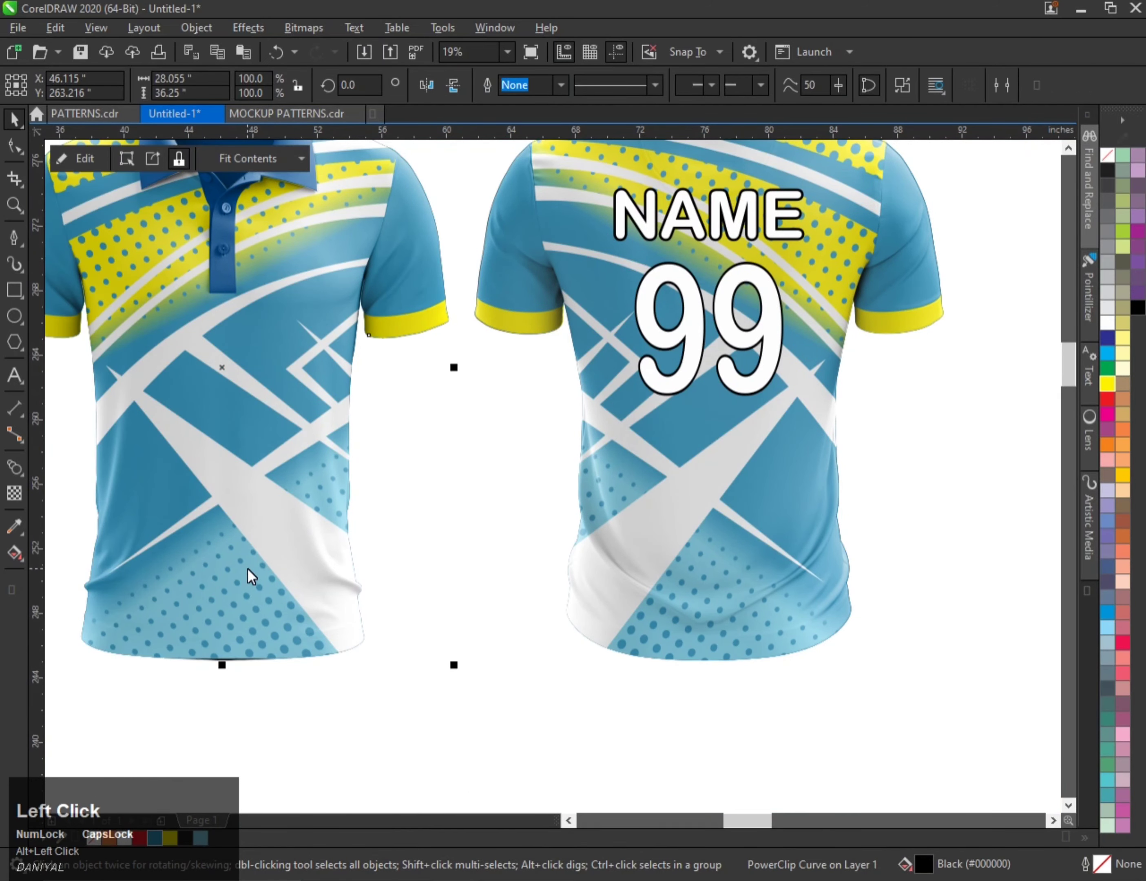
key(q)
click(247, 604)
scroll(205, 678, up, 2)
scroll(320, 562, up, 2)
click(313, 560)
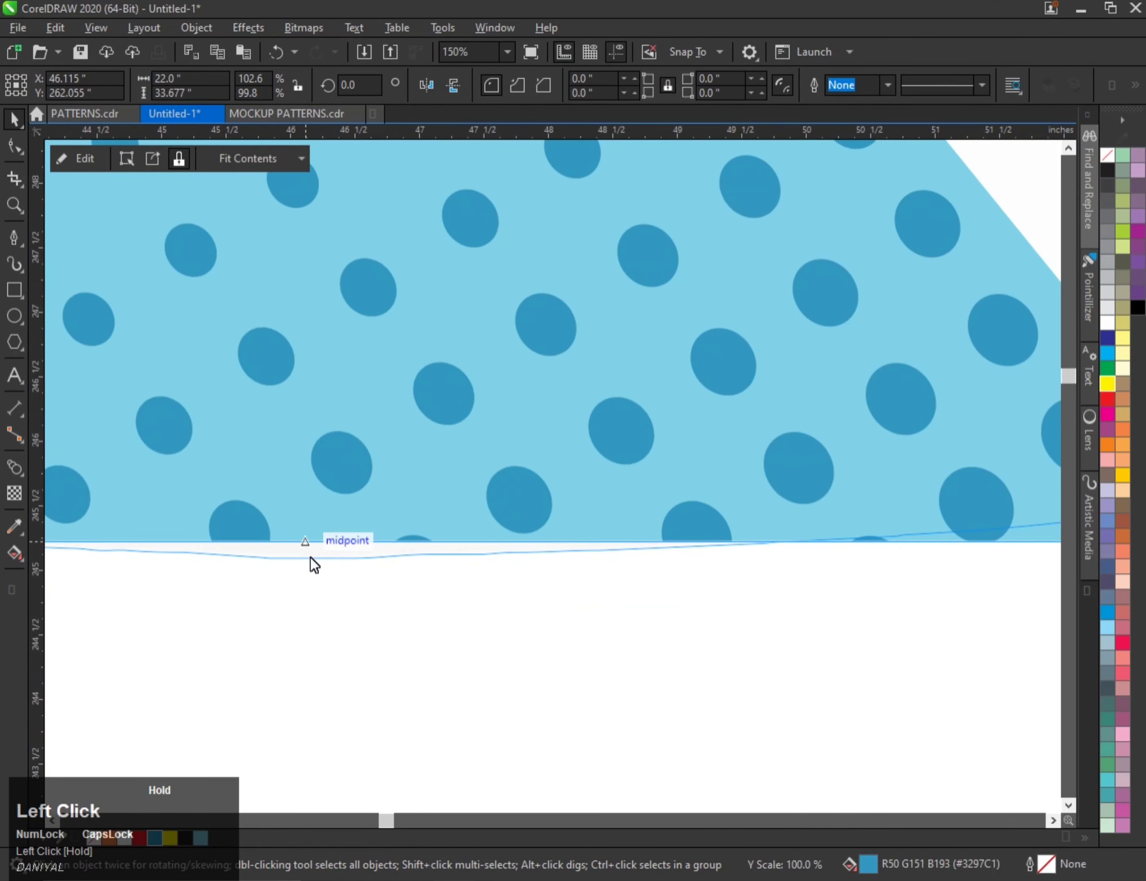
scroll(303, 578, down, 4)
key(f)
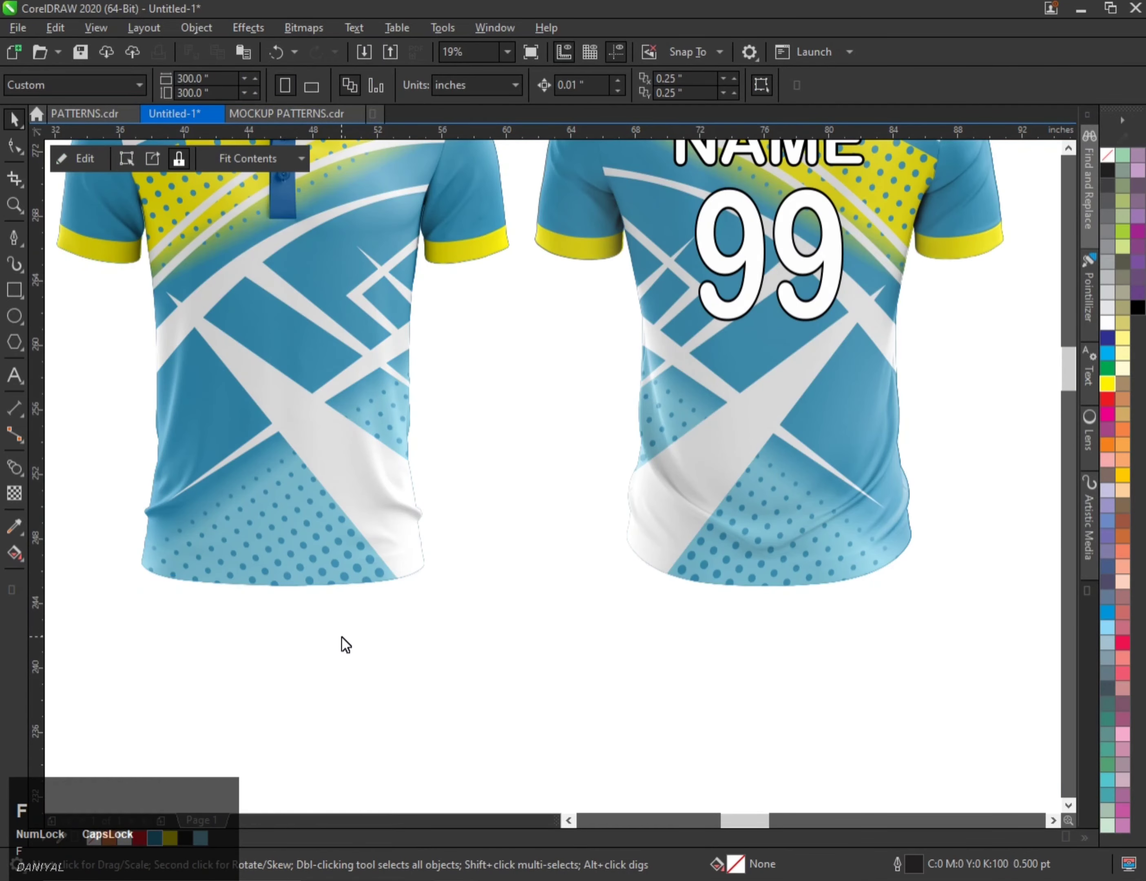
- Fill the front shirt's collar pieces with yellow, leaving the inner neck dark blue
scroll(340, 630, down, 3)
scroll(339, 378, up, 2)
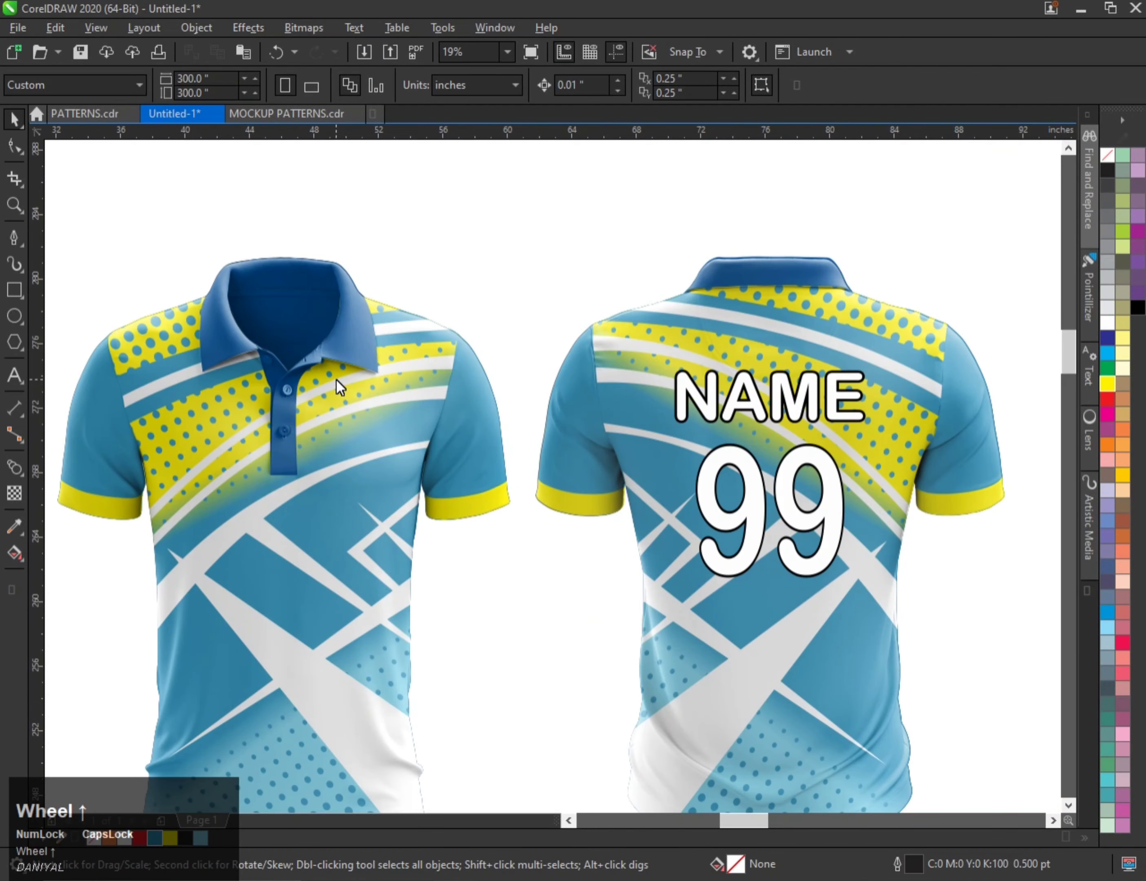
key(v)
key(n)
click(345, 336)
alt+click(345, 334)
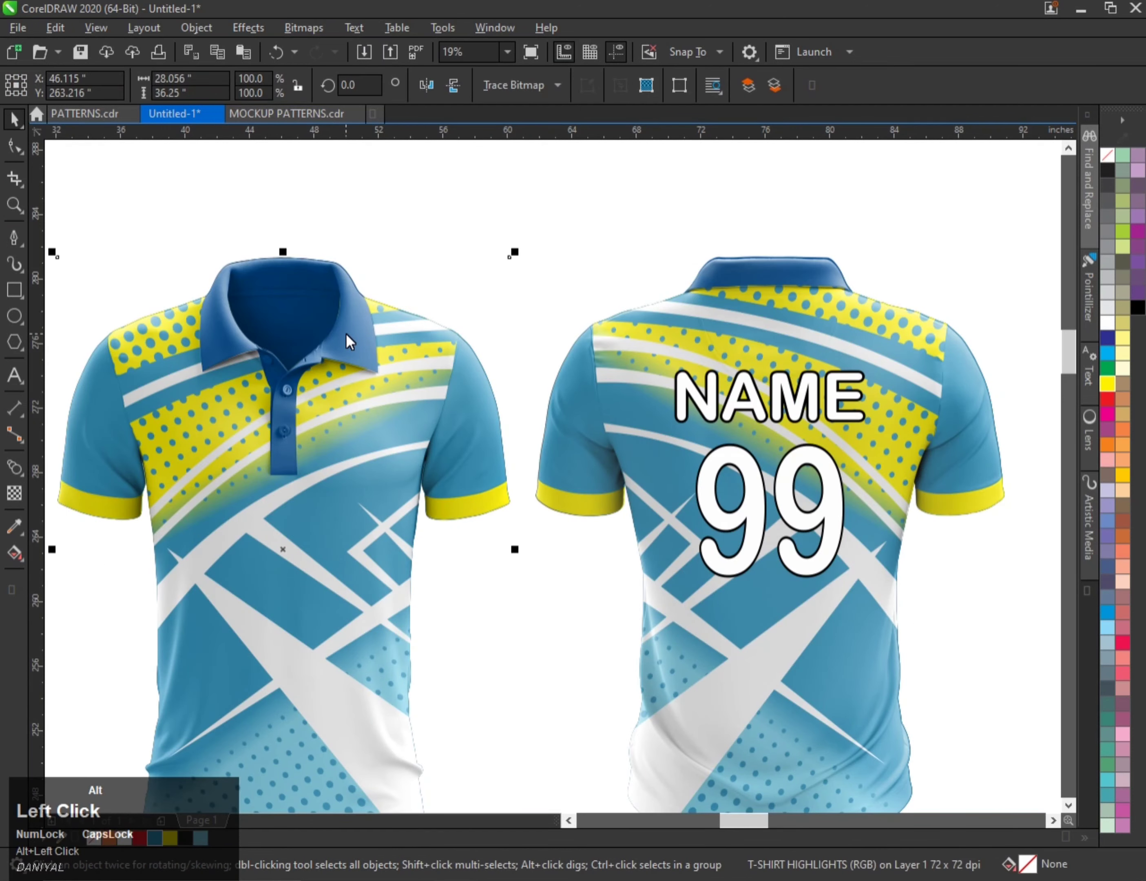
click(346, 316)
alt+click(344, 285)
alt+click(347, 284)
alt+click(347, 284)
click(170, 837)
- Fill the front shirt's button placket and the back shirt's collar with yellow
click(278, 408)
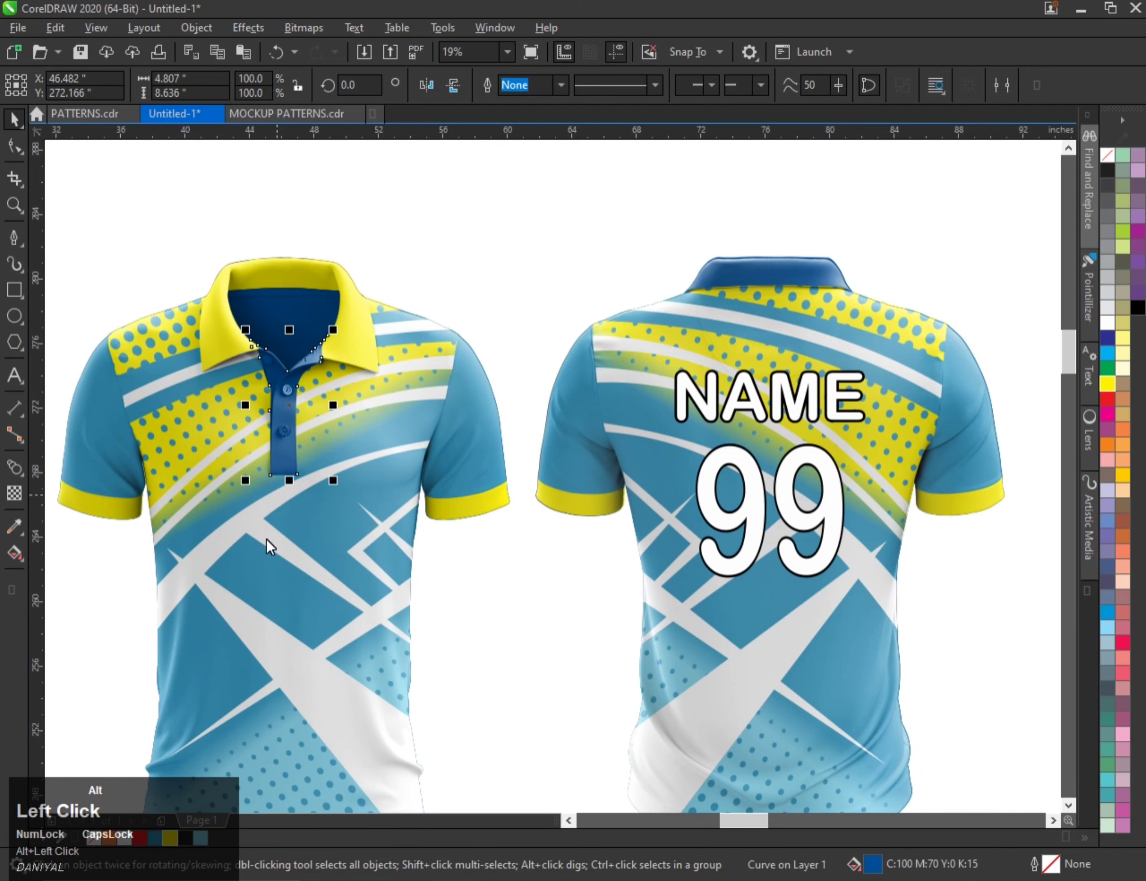
alt+click(769, 272)
alt+click(769, 273)
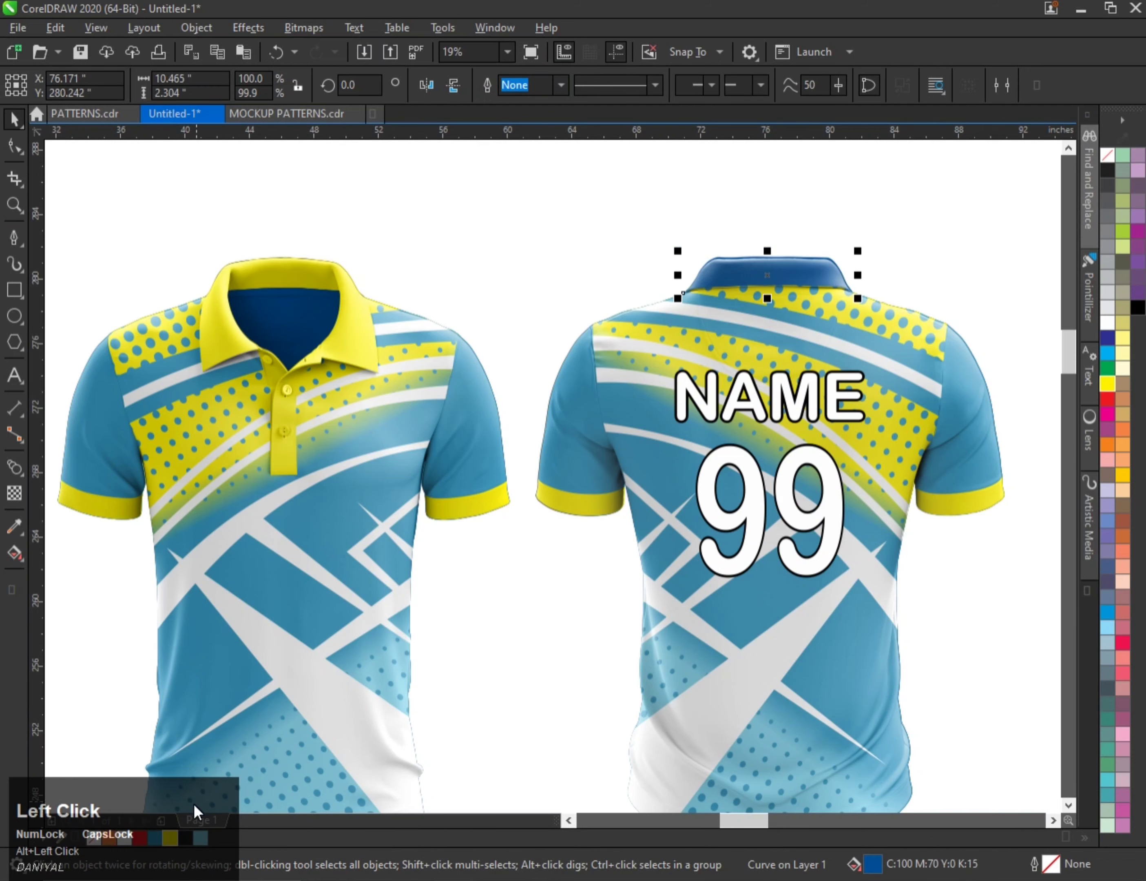
- Select all parts of the front and back shirt mockups and move them together down the page
scroll(313, 608, down, 2)
scroll(353, 321, up, 3)
click(588, 318)
shift+click(597, 422)
shift+click(605, 269)
scroll(391, 384, down, 2)
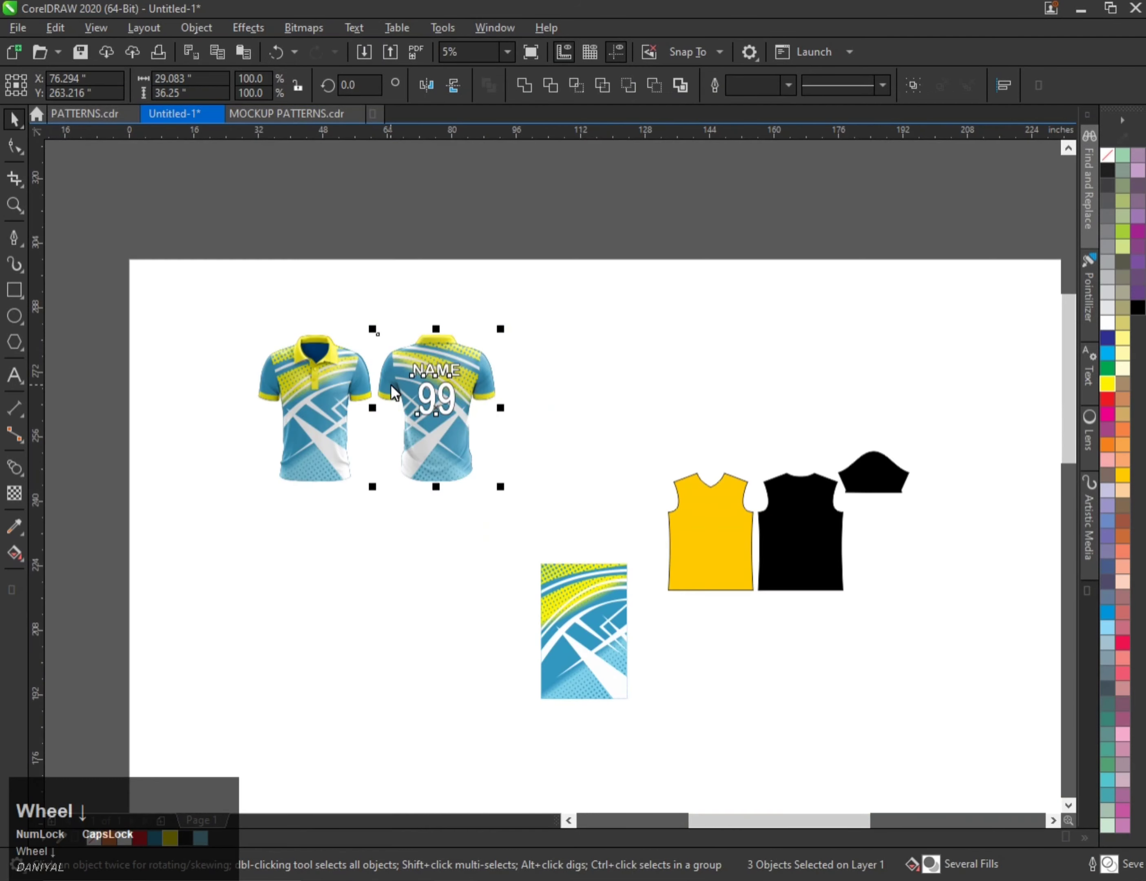
scroll(450, 432, up, 1)
scroll(450, 432, down, 1)
drag(251, 302, 510, 482)
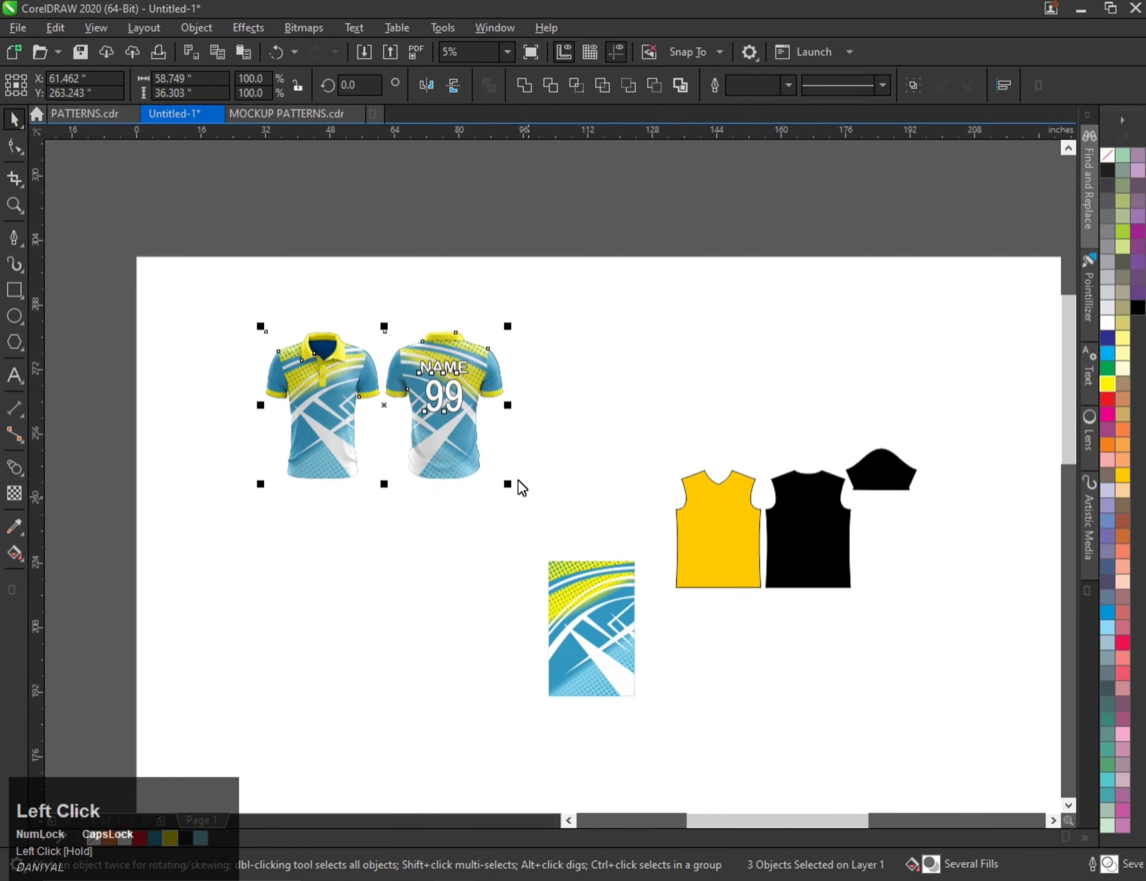
drag(443, 411, 443, 495)
- Duplicate the pattern panel and place the copy below the mockups, rotated to 270°
drag(575, 582, 496, 709)
right_click(791, 645)
click(445, 588)
click(435, 638)
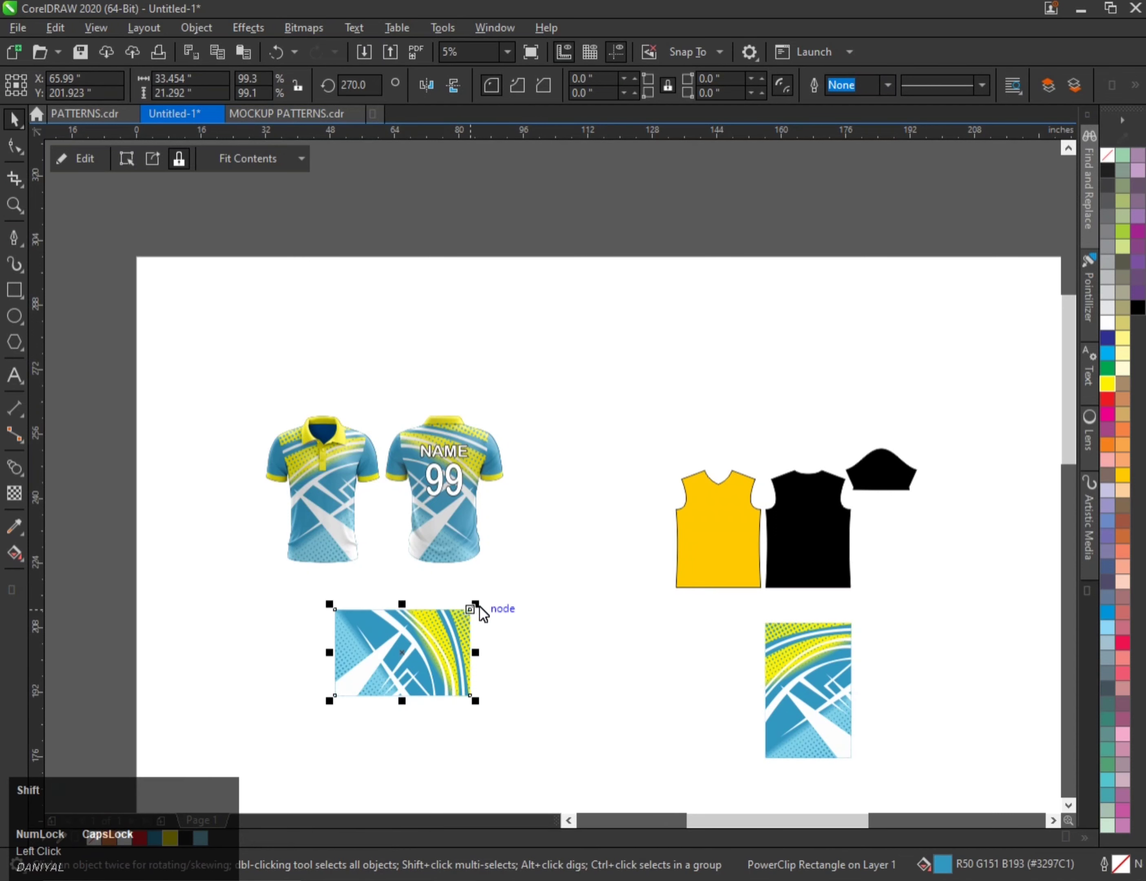
- Enlarge the rotated pattern copy to about 82 × 52 inches around both mockups and send it to the back
drag(478, 608, 537, 489)
key(shift+Page_Down)
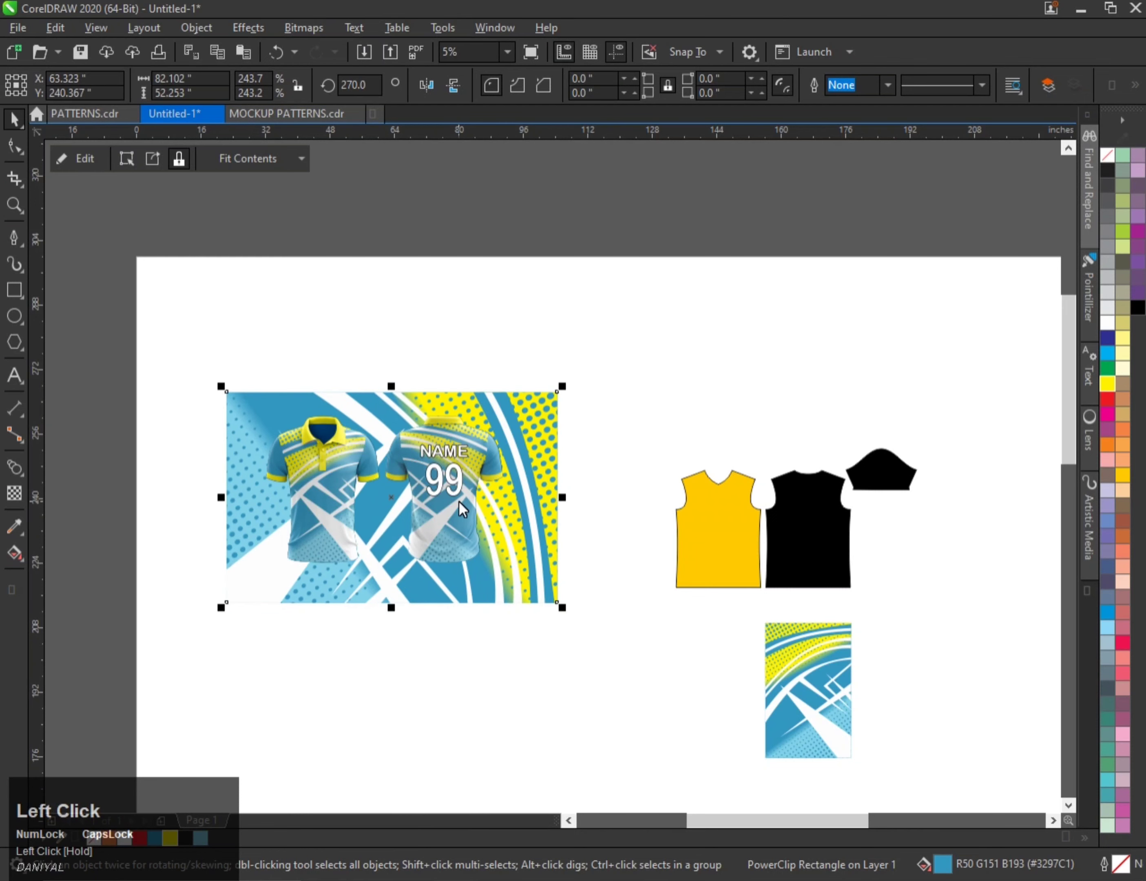
scroll(504, 472, up, 2)
scroll(574, 420, down, 1)
scroll(512, 444, up, 1)
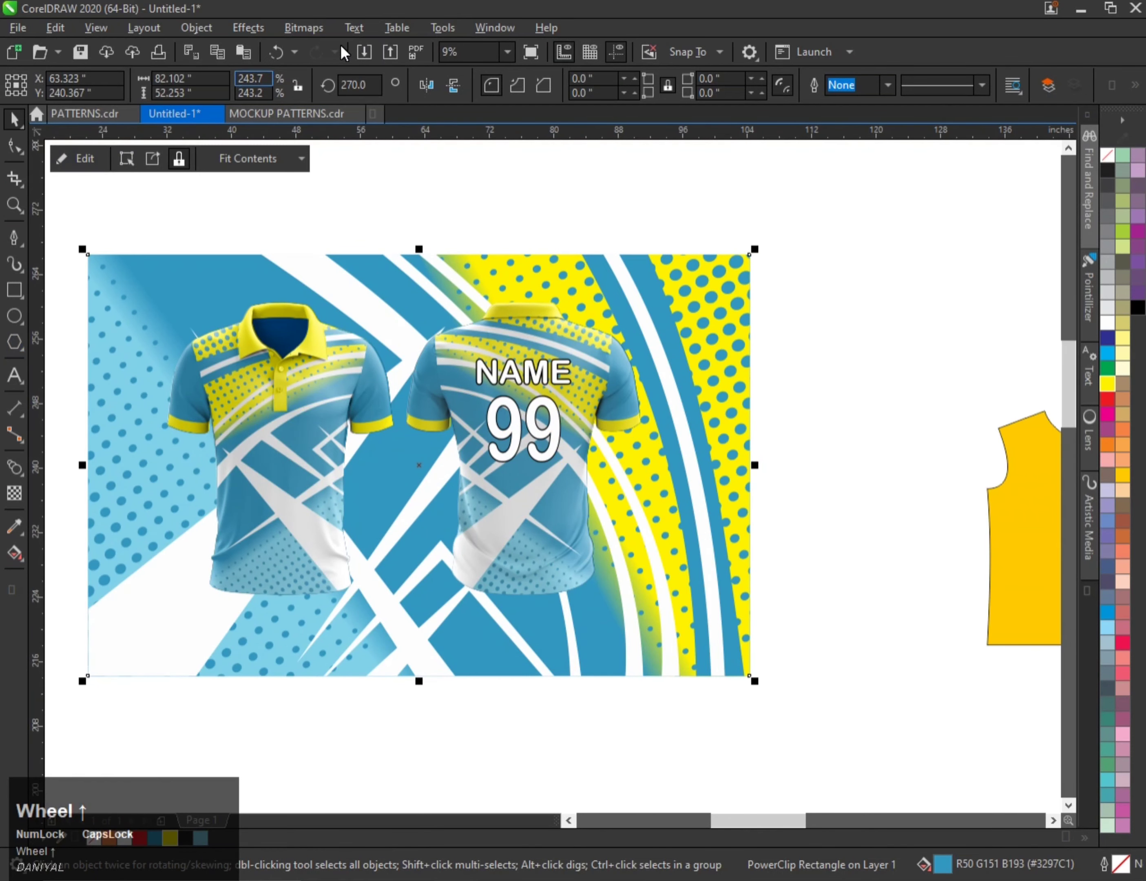
- Convert the background pattern panel to a CMYK bitmap at 100 dpi
click(304, 27)
click(359, 49)
click(586, 547)
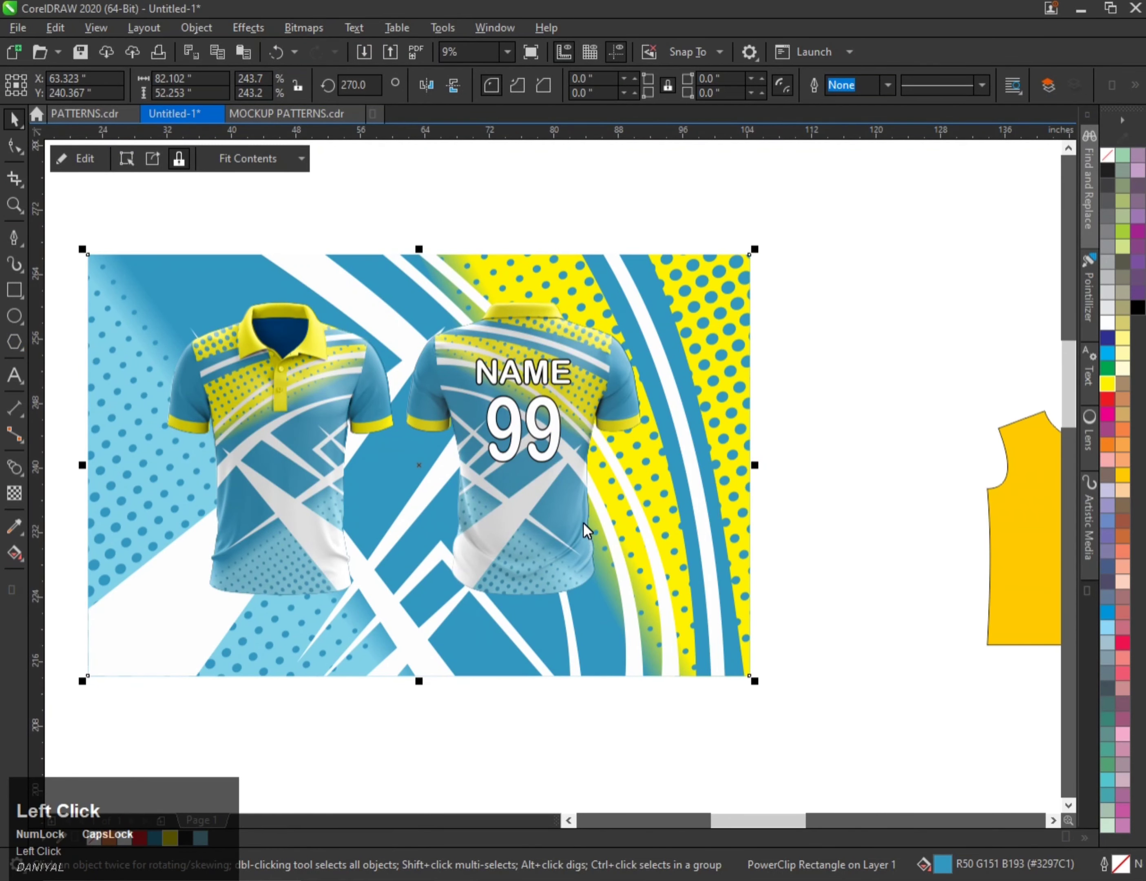
- Apply uniform transparency of 60 to the background pattern bitmap
click(15, 493)
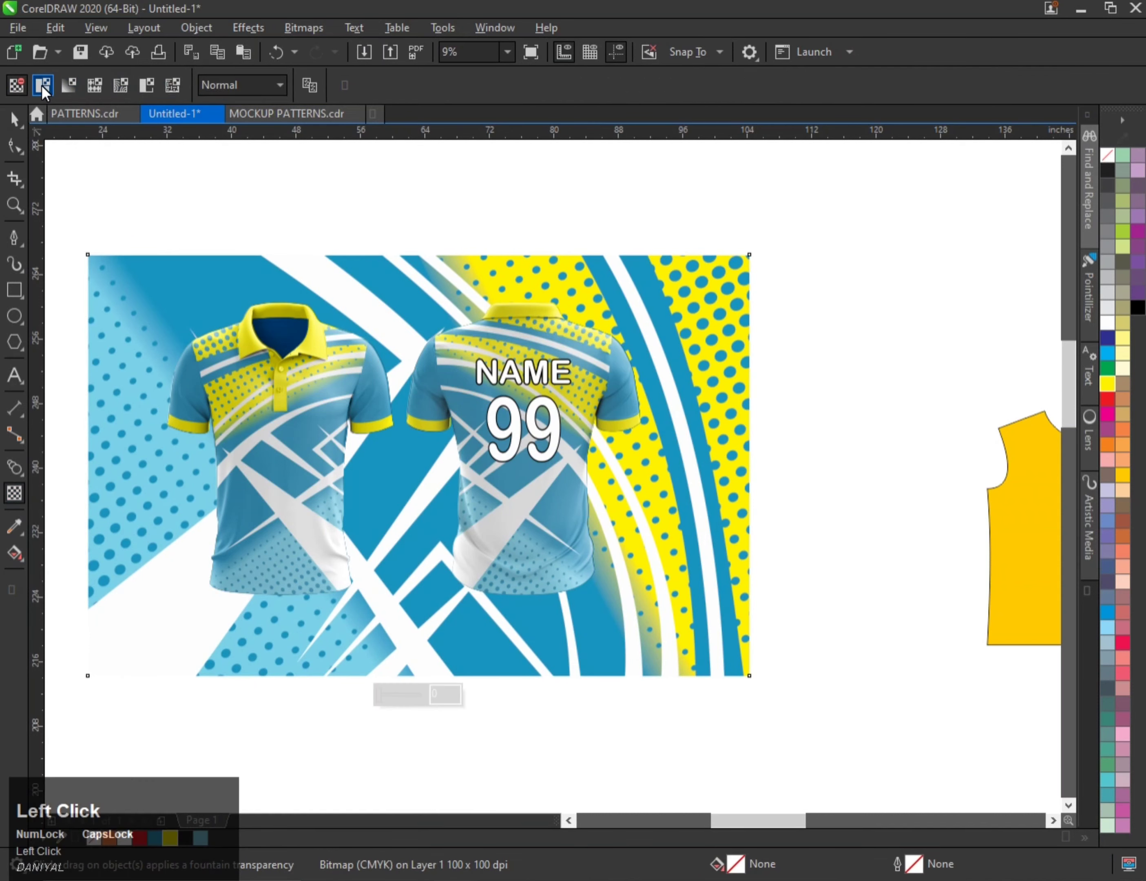
click(43, 86)
text(60)
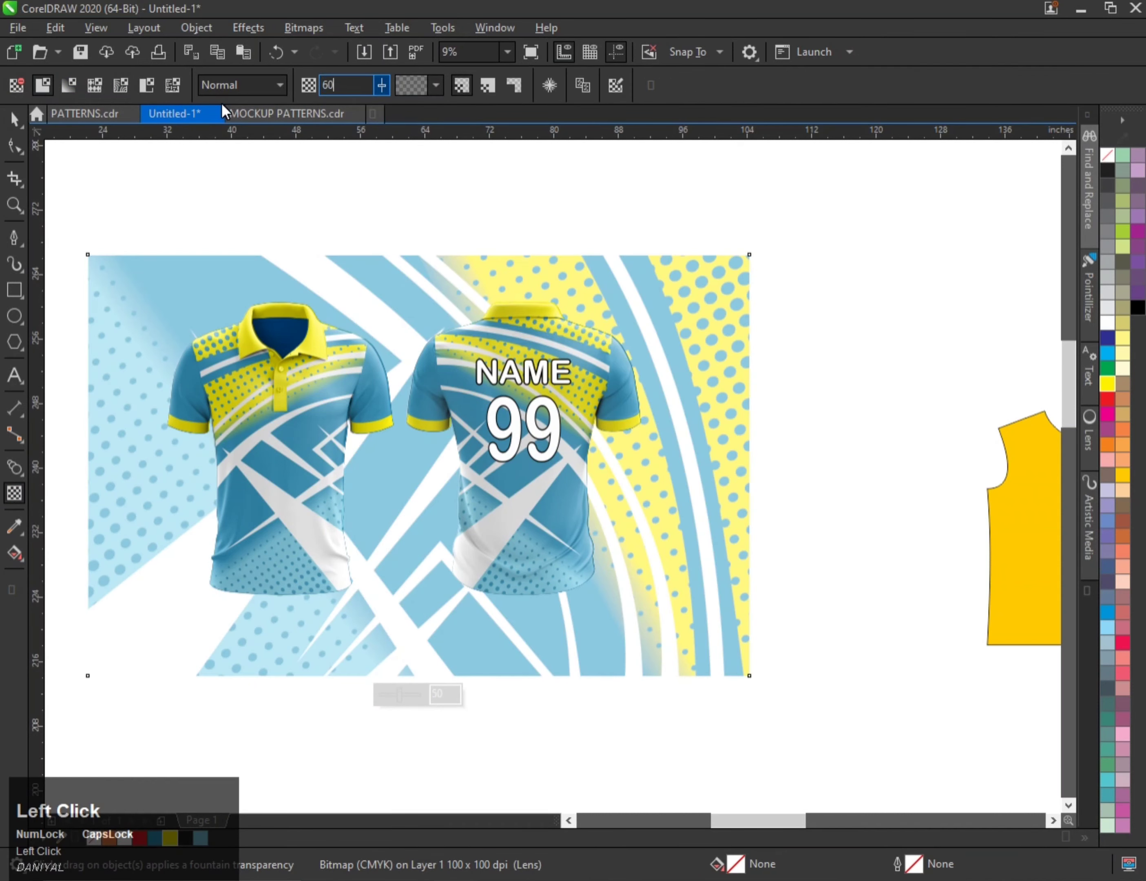
- Set the background pattern bitmap's uniform transparency to 40 and shift the bitmap slightly upward behind the mockups
key(Return)
click(249, 78)
text(40)
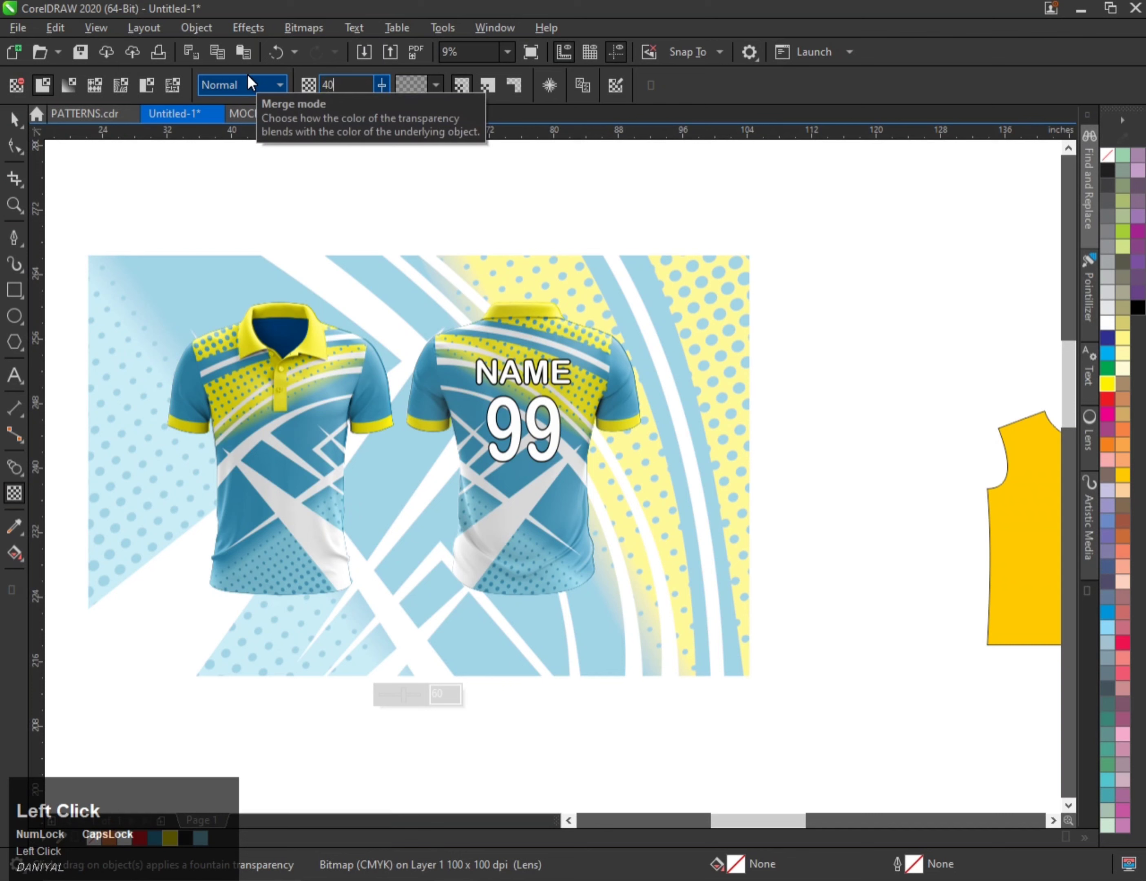
key(Return)
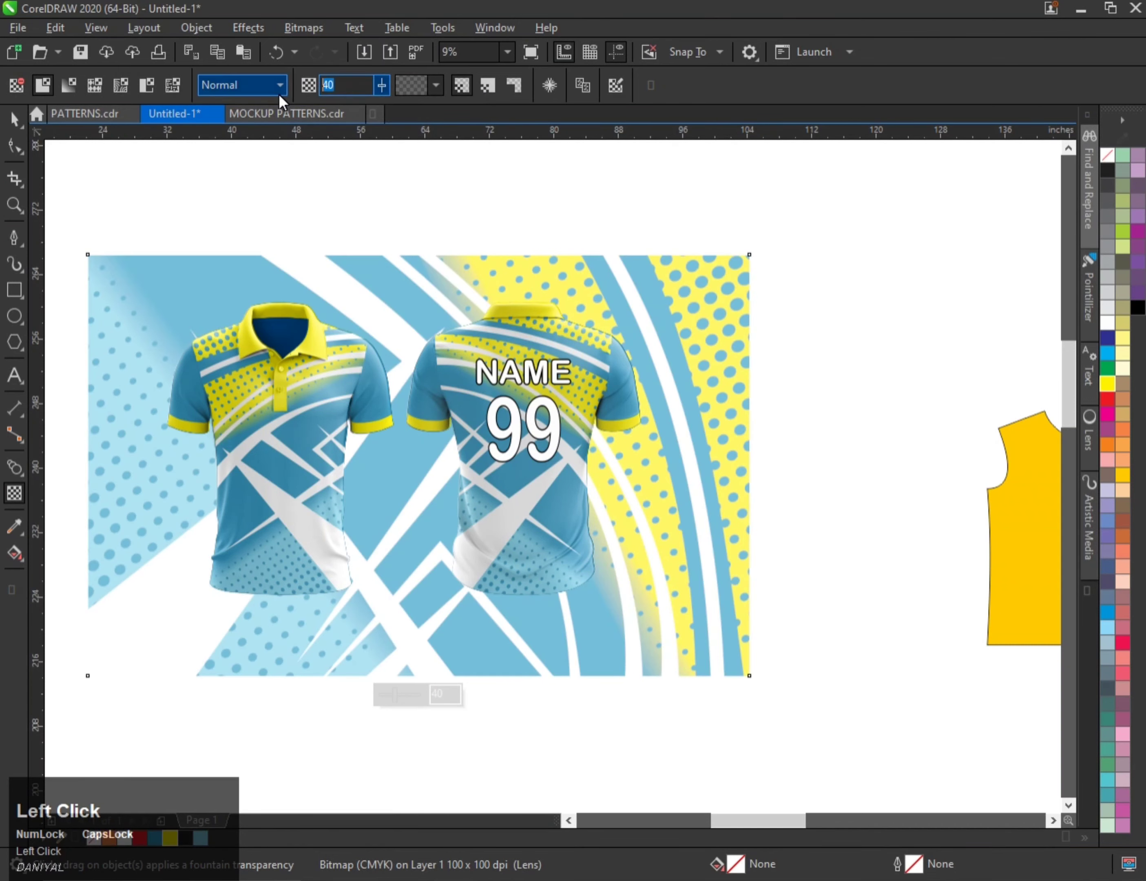
key(space)
drag(663, 312, 665, 307)
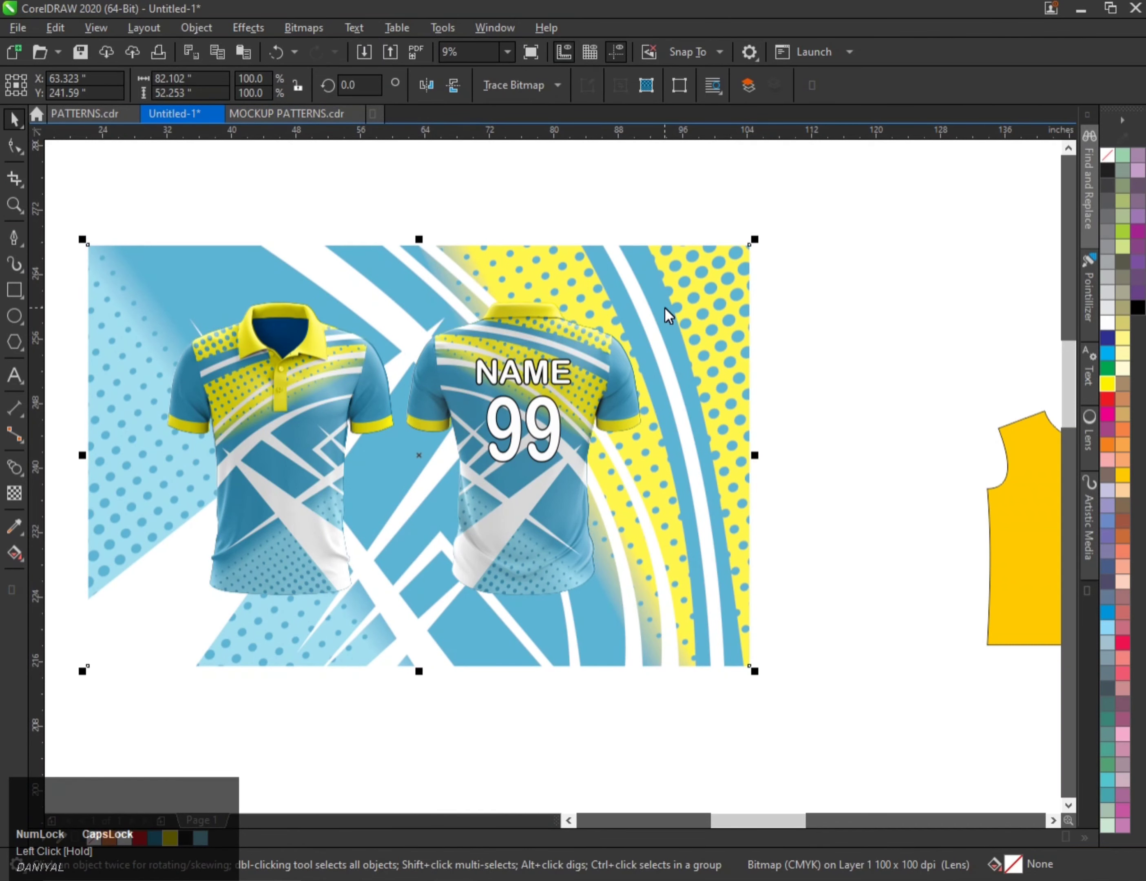
- Preview the front and back polo mockups against the pattern background close up in full screen
scroll(445, 407, down, 1)
scroll(438, 415, up, 1)
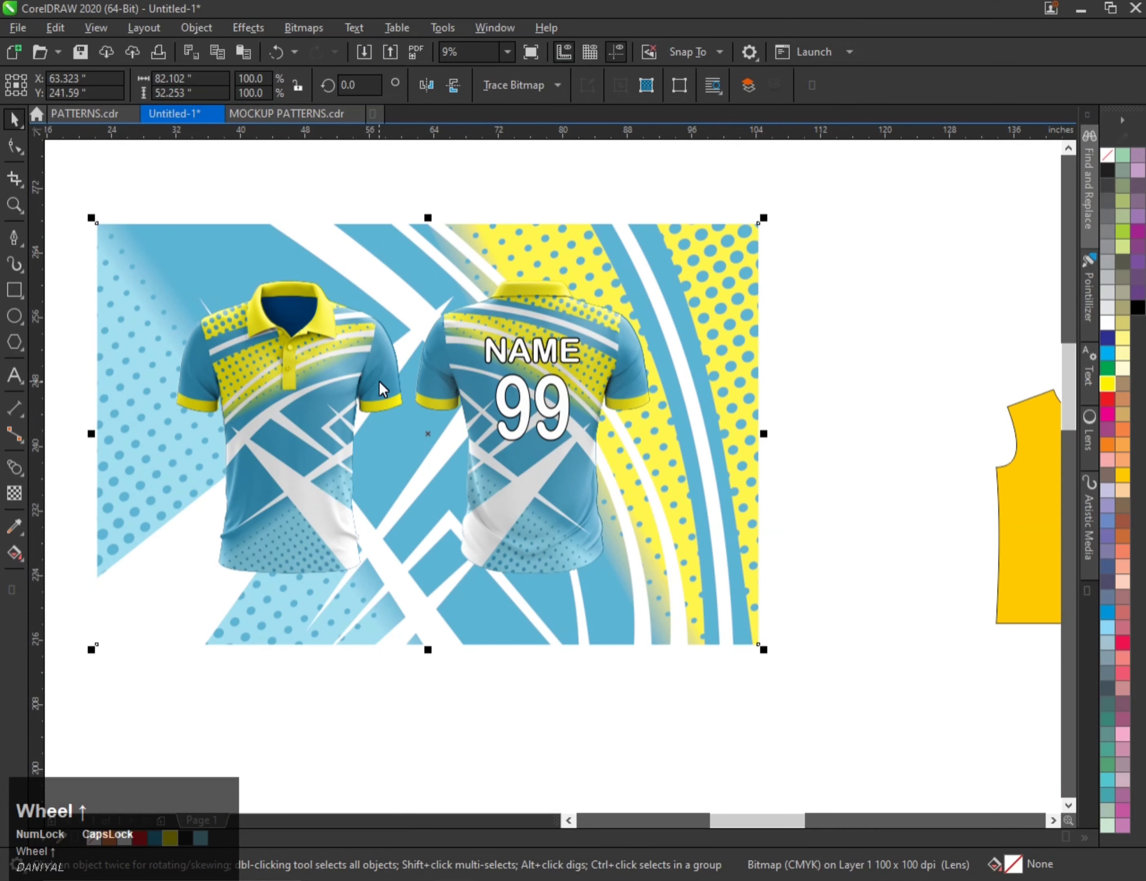
key(F2)
drag(164, 255, 201, 287)
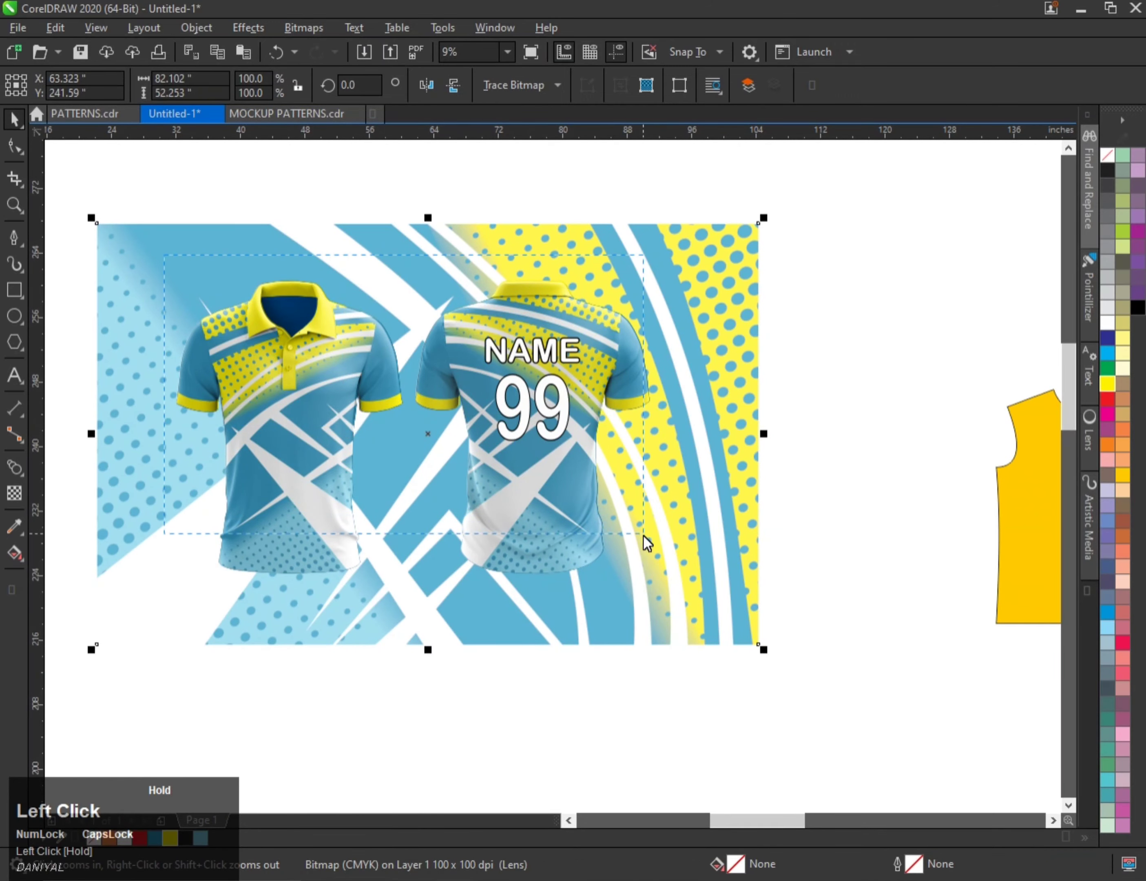
drag(642, 533, 659, 581)
key(F9)
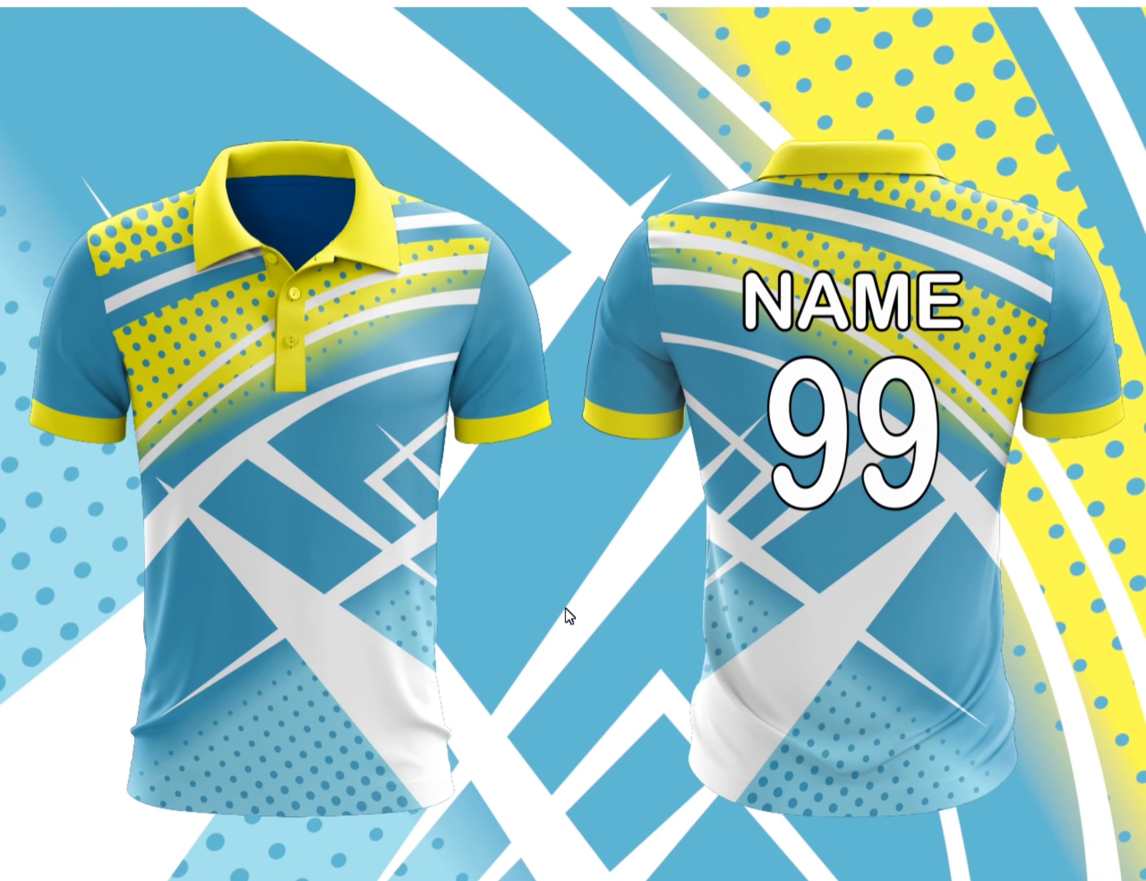